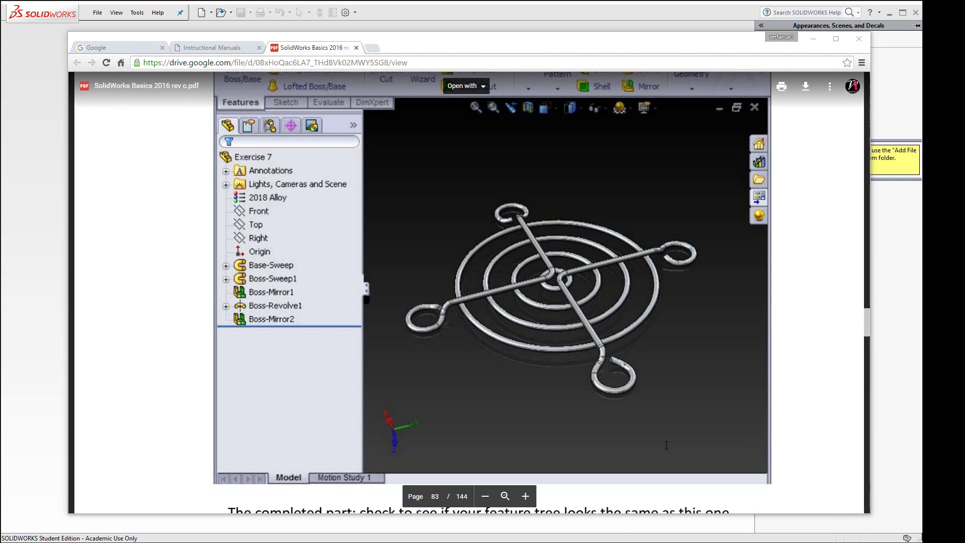
Look through the instruction PDF back to the Exercise 7 "Projected Curves and Sweeping" page and examine its sketch drawings.
click(485, 496)
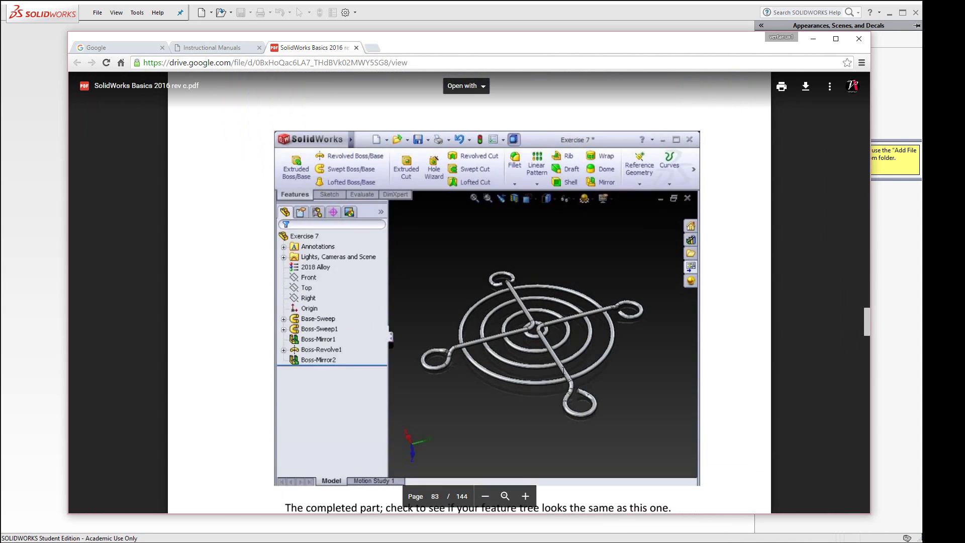
scroll(563, 371, up, 5)
scroll(564, 371, up, 15)
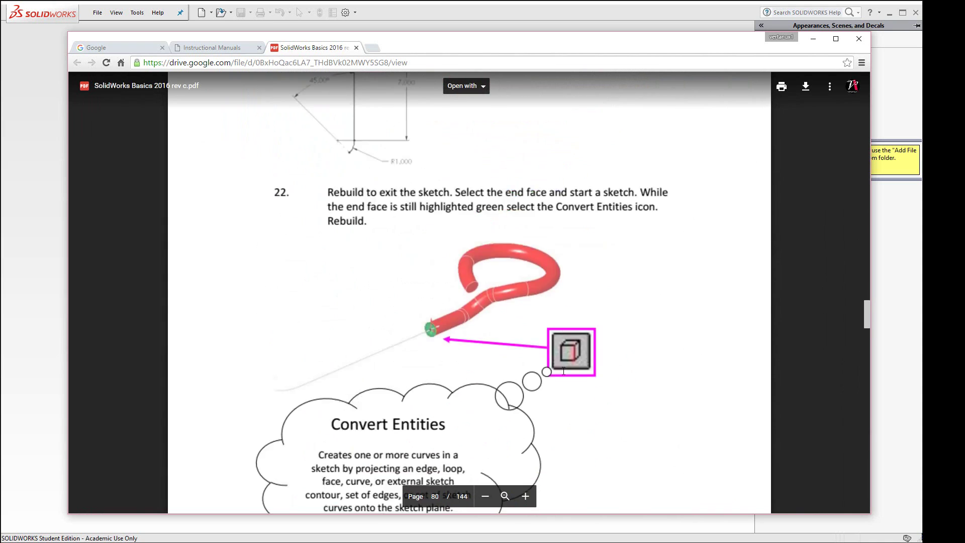
scroll(564, 371, up, 10)
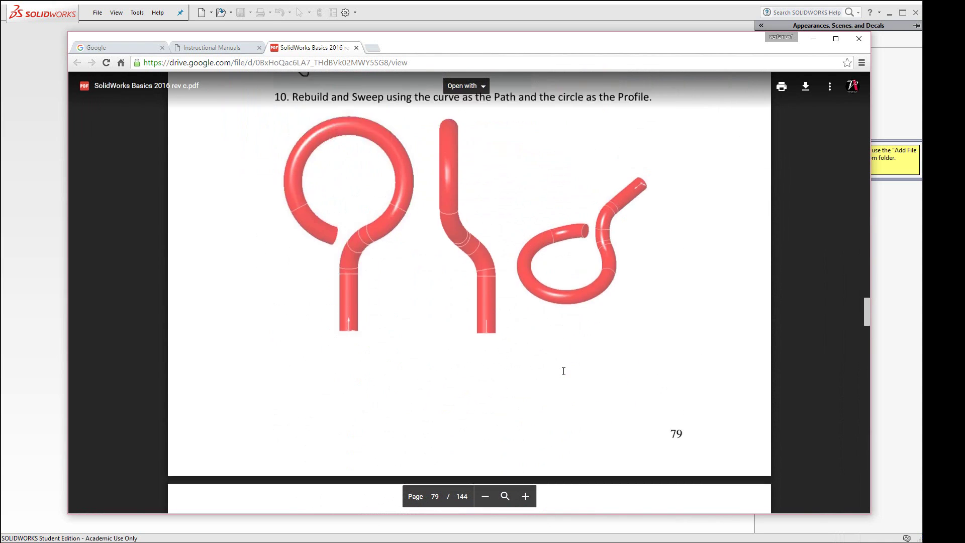
scroll(563, 370, up, 10)
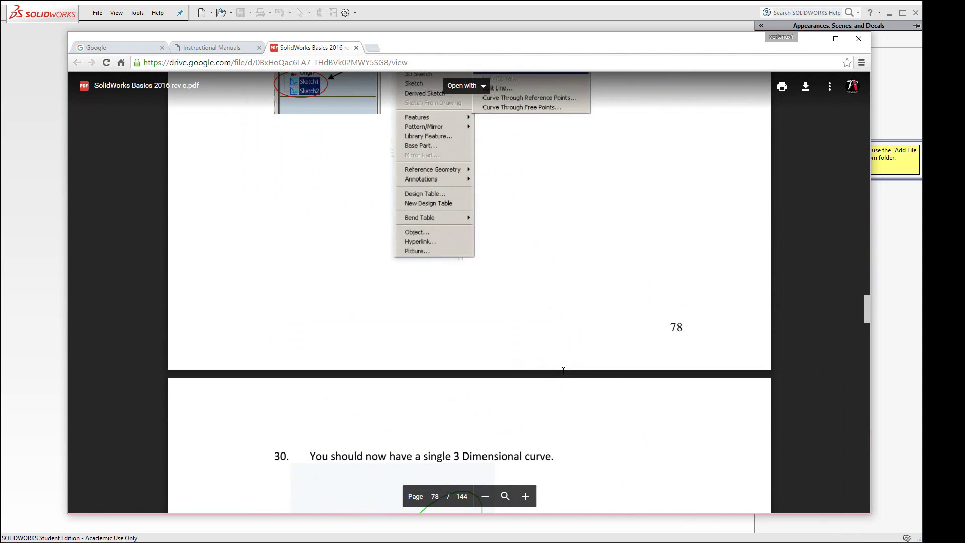
scroll(563, 371, up, 10)
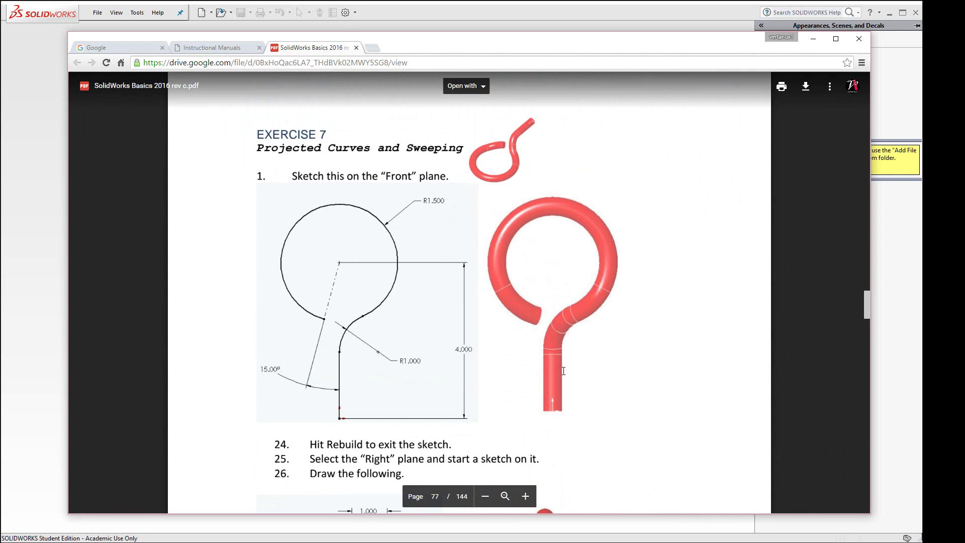
scroll(563, 371, down, 4)
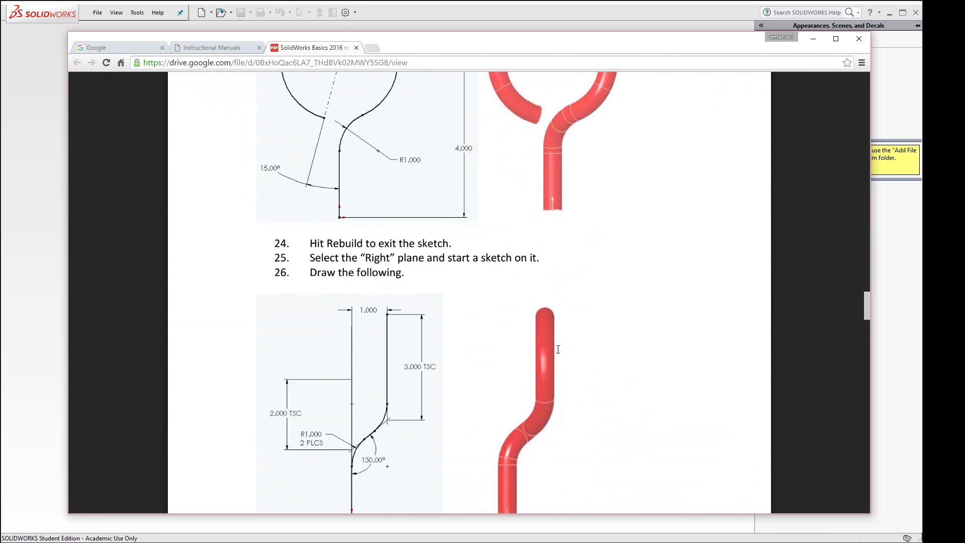
scroll(558, 349, up, 1)
scroll(558, 349, up, 3)
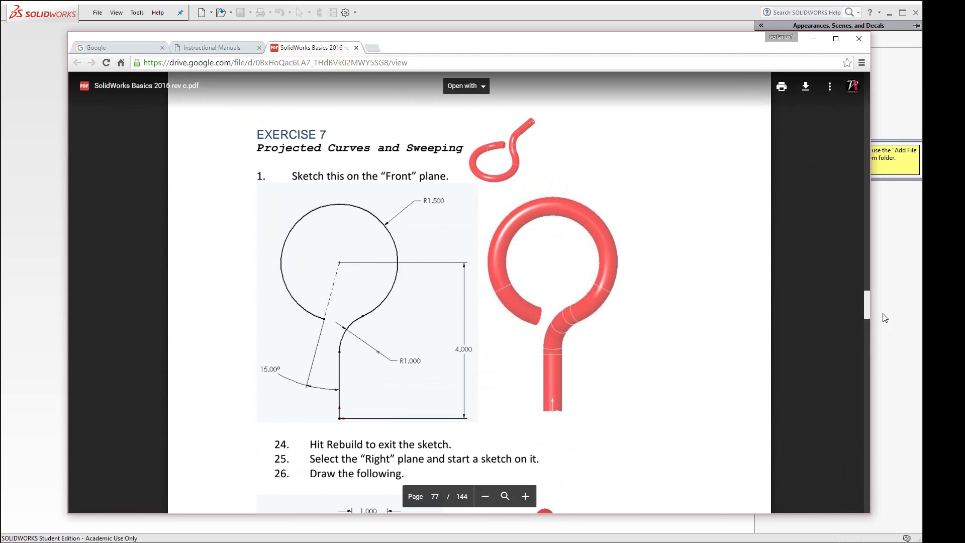
Switch to SOLIDWORKS, create a new part and start a sketch on the Front Plane.
key(alt+Tab)
click(202, 12)
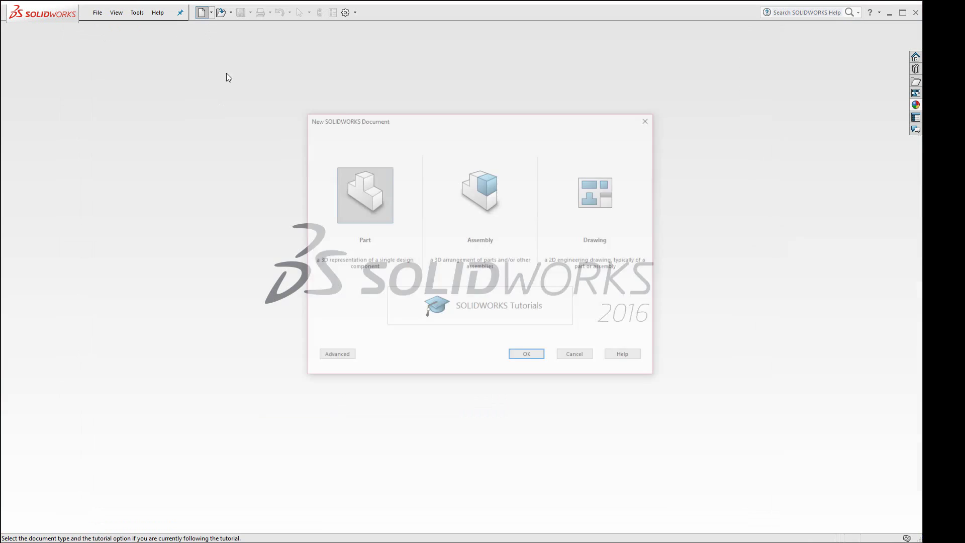
click(526, 356)
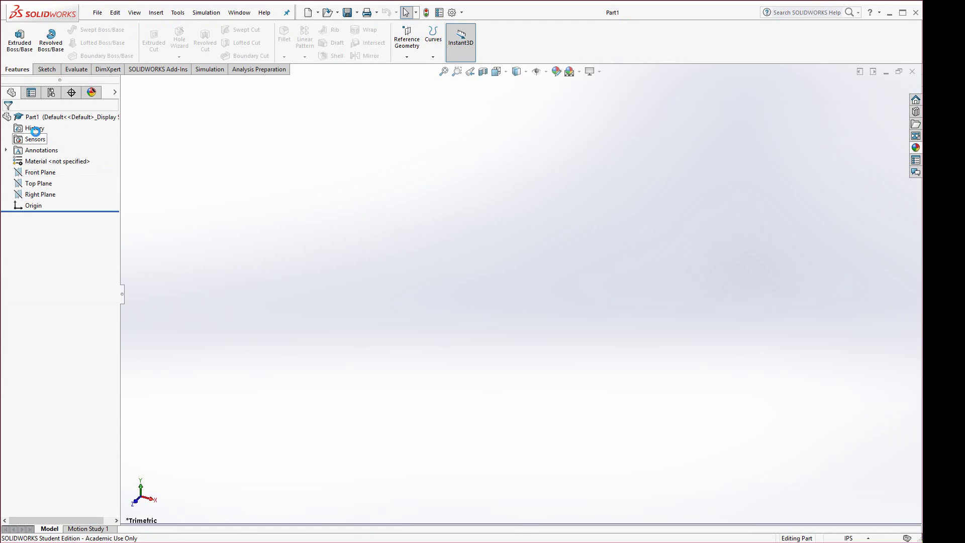
click(32, 174)
click(51, 160)
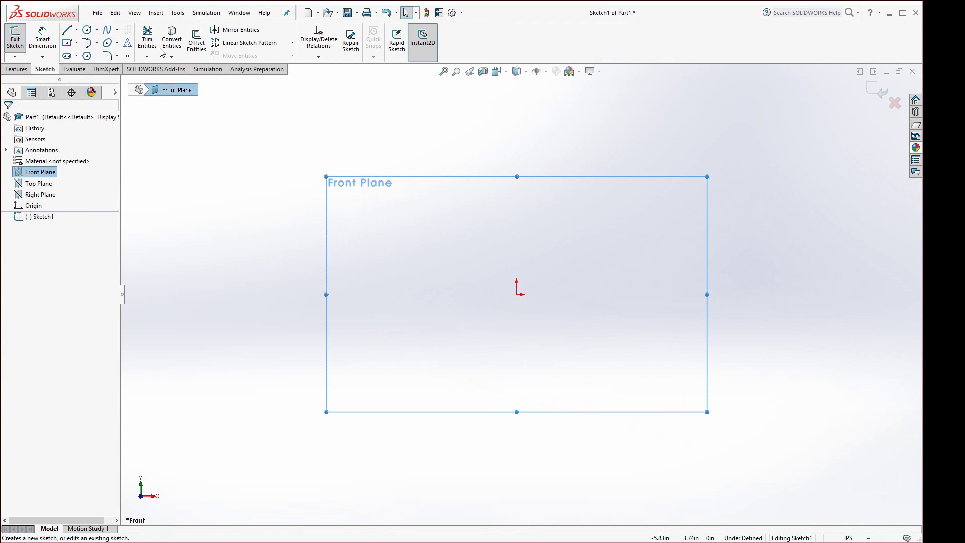
Sketch a vertical line about 1.36 in long upward from the origin.
click(67, 30)
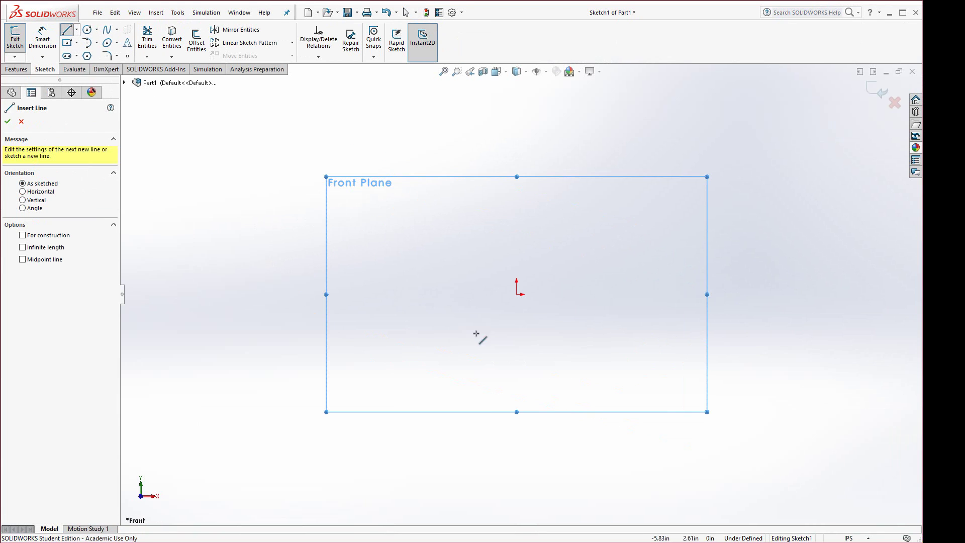
click(516, 294)
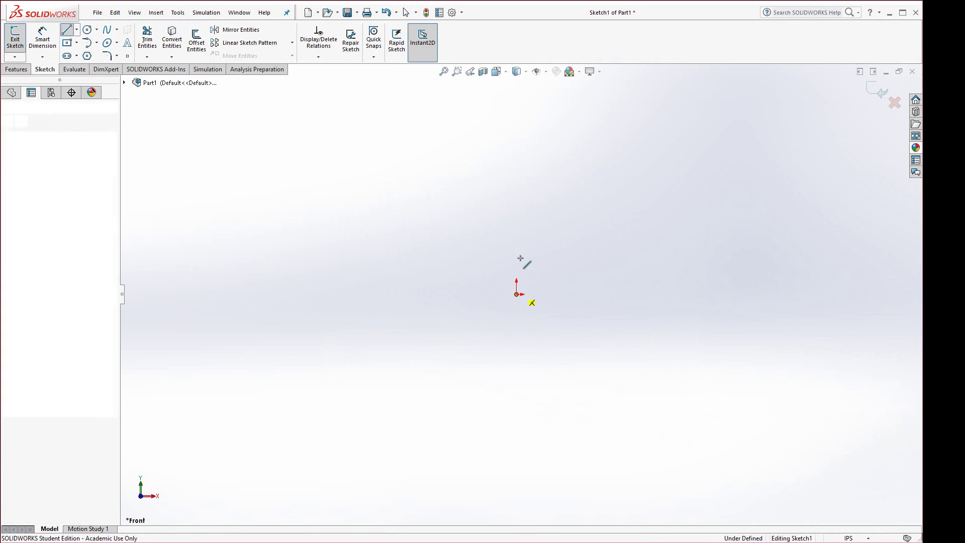
click(516, 220)
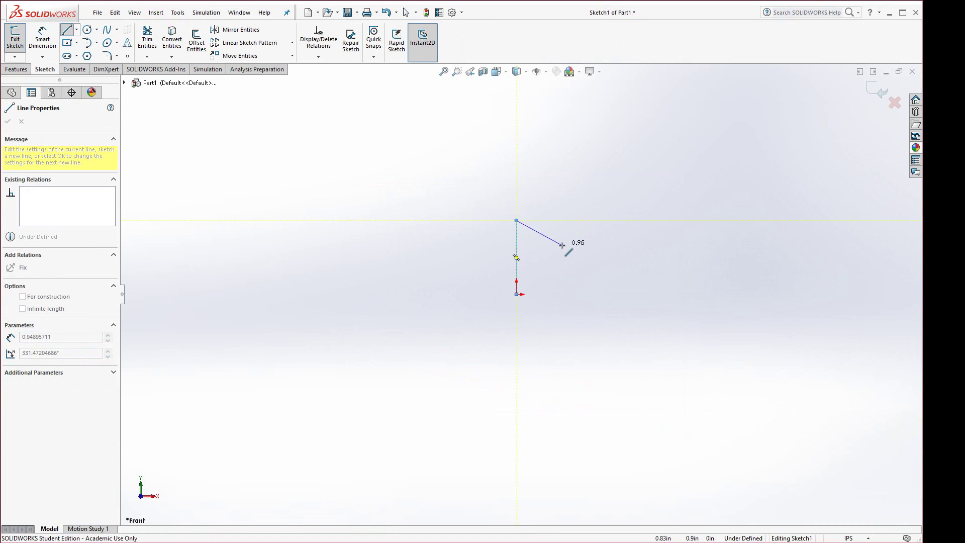
key(Escape)
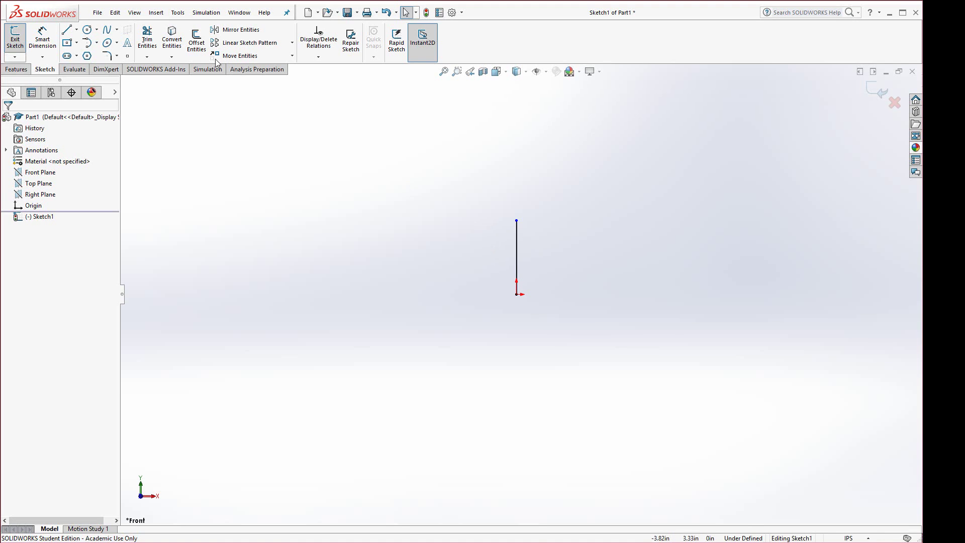
Draw a centerpoint arc of about 1.24 in radius spanning about 329°, centred above the line and starting at the line's upper endpoint.
click(98, 44)
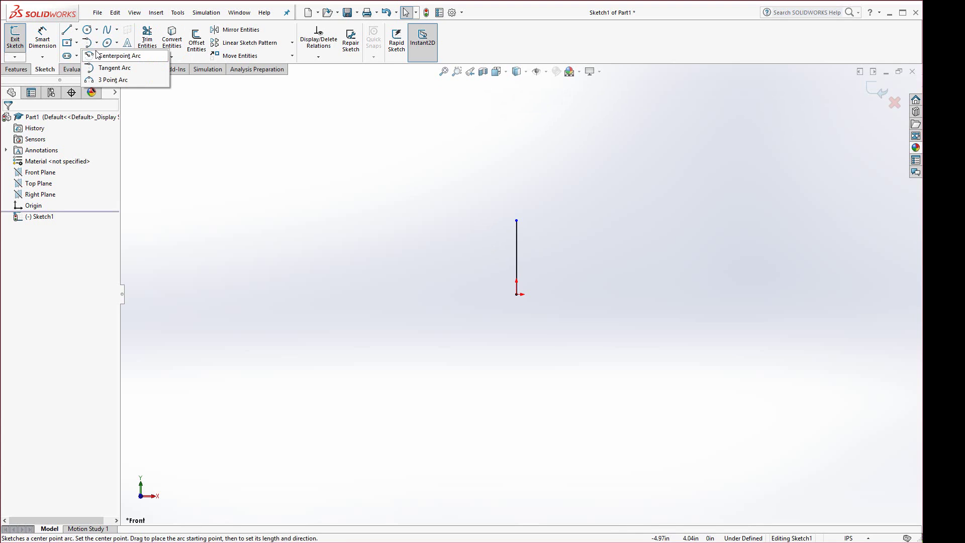
click(92, 56)
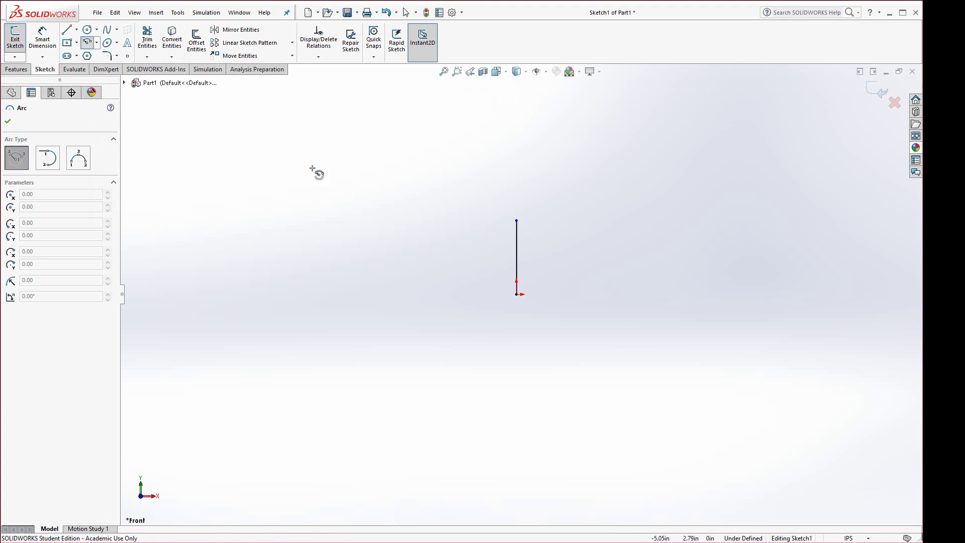
click(516, 153)
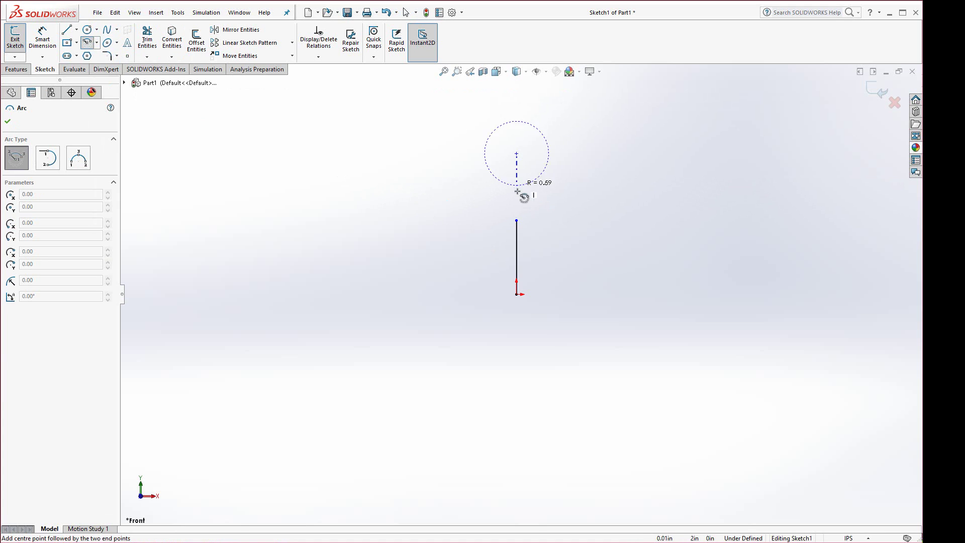
click(517, 220)
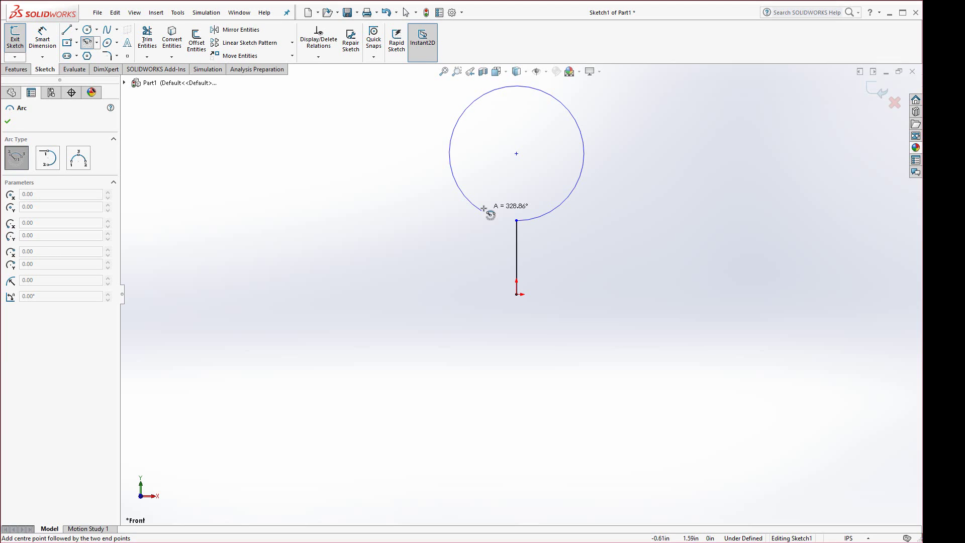
click(482, 210)
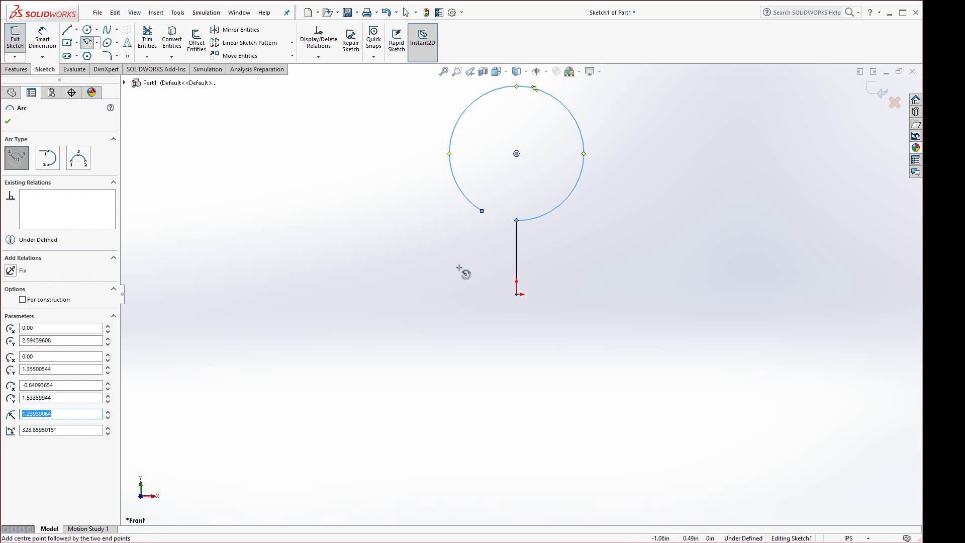
key(Escape)
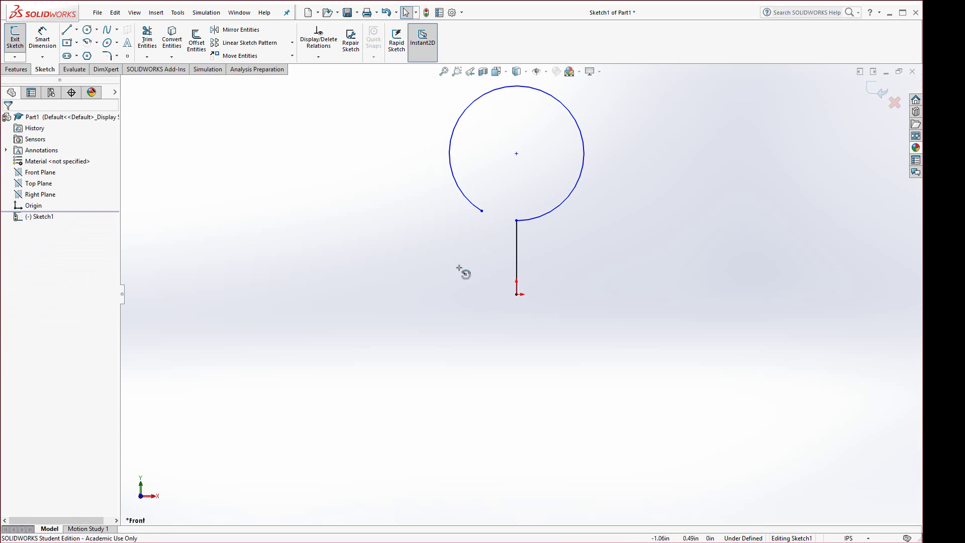
key(f)
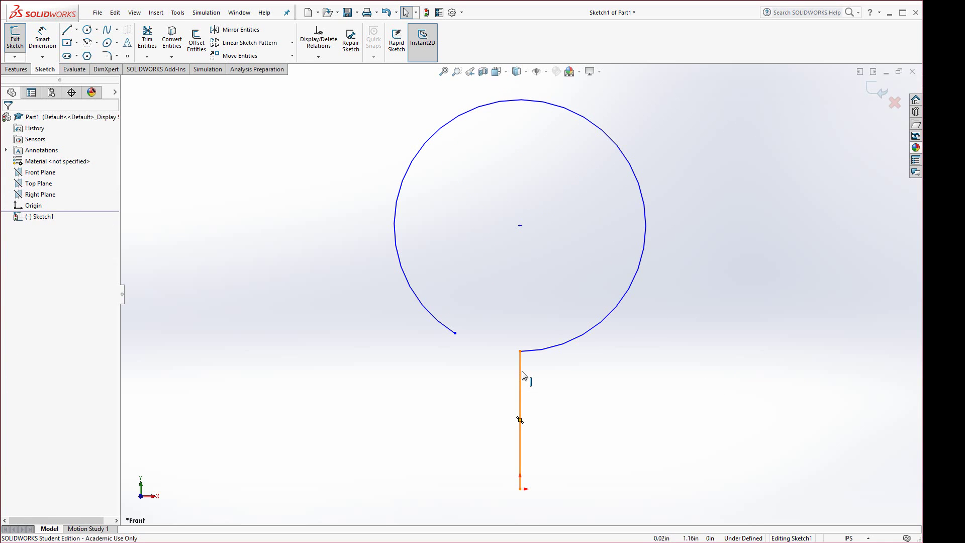
Add a Coincident relation between the vertical line and the arc's centre point.
click(522, 392)
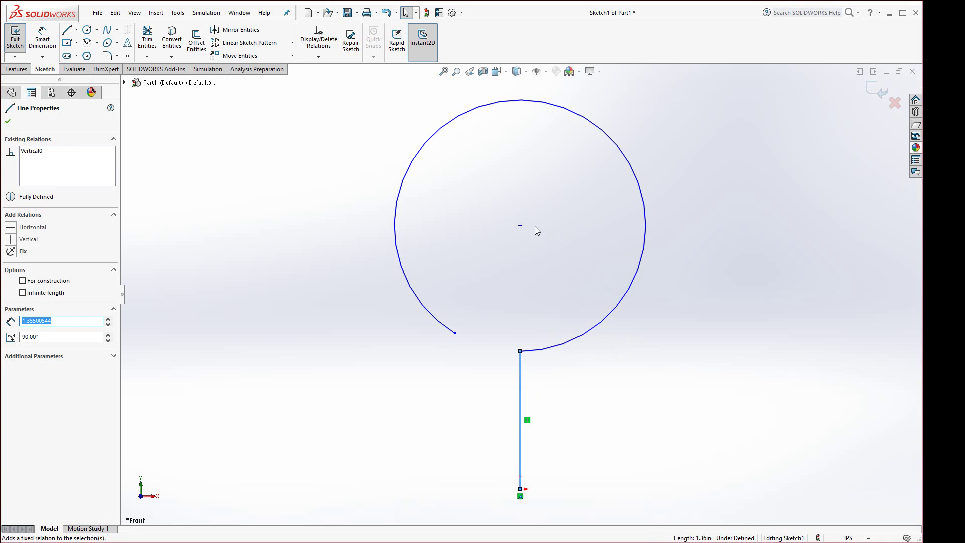
ctrl+click(521, 225)
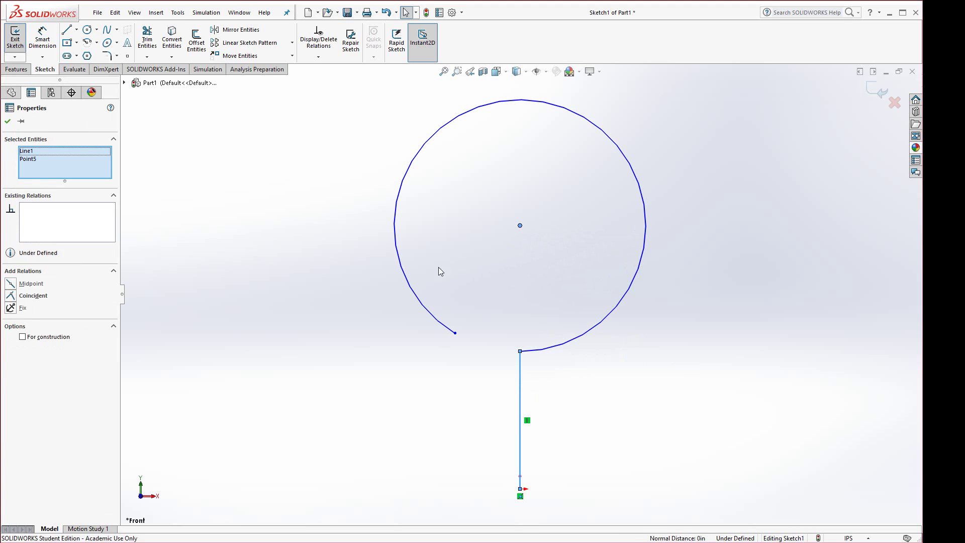
click(11, 296)
click(218, 316)
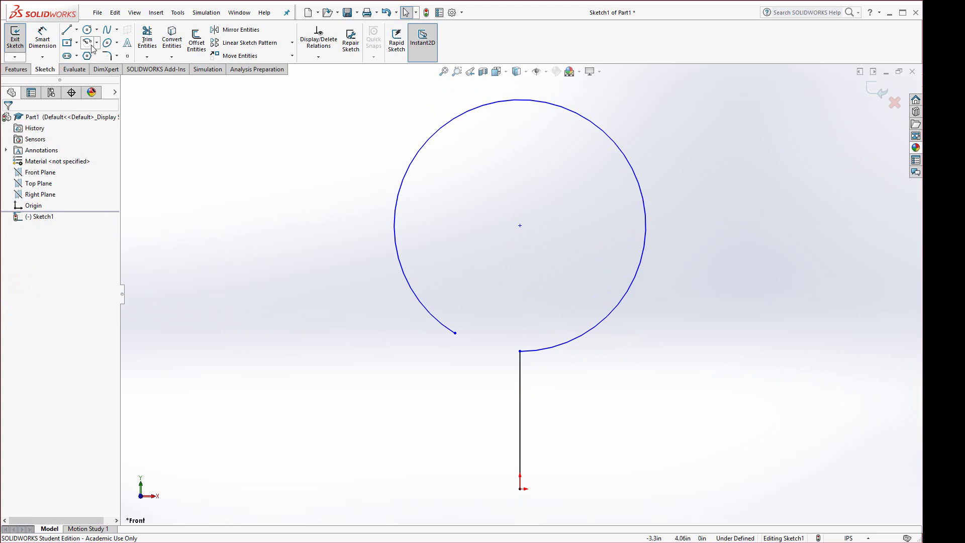
Dimension the vertical distance from the origin to the arc's centre as 4 in, checking the value in the exercise drawing.
click(42, 39)
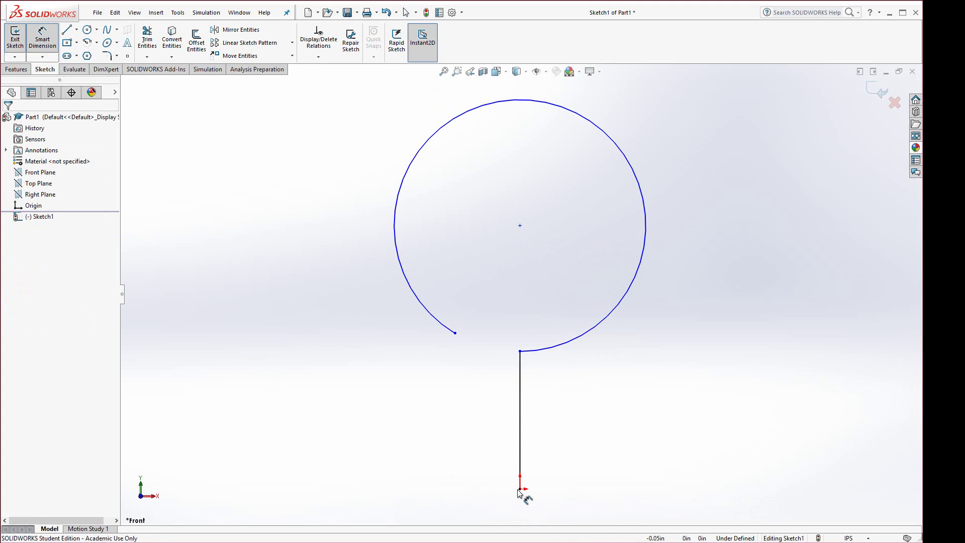
click(520, 488)
click(644, 236)
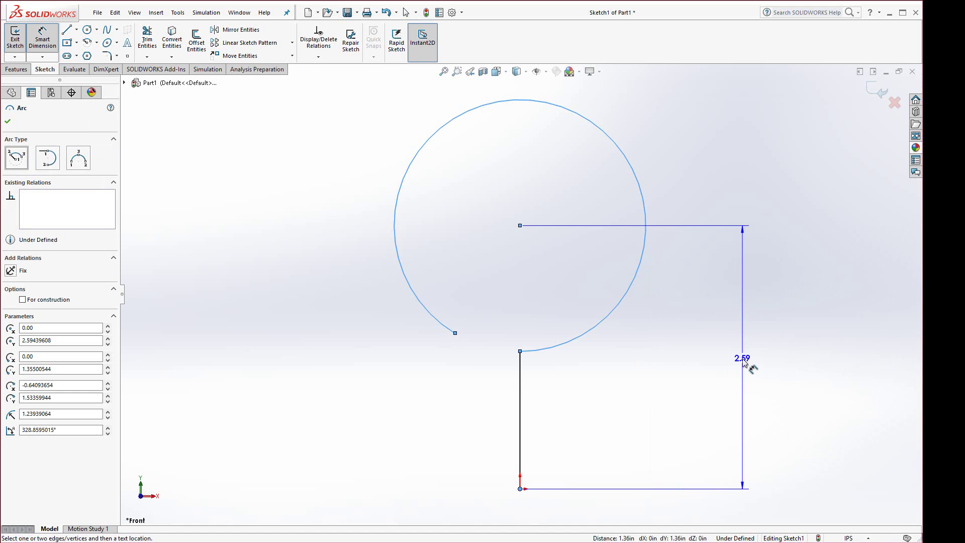
click(749, 367)
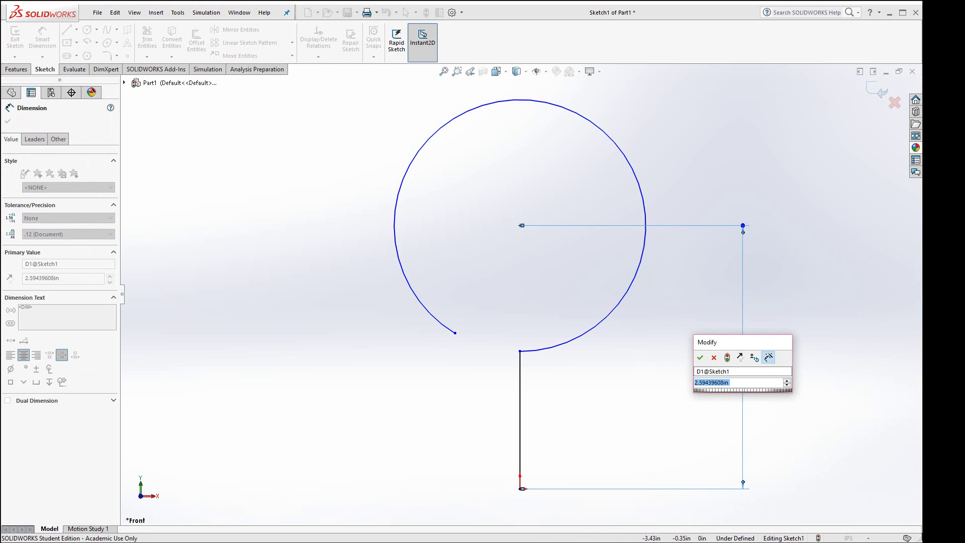
key(alt+Tab)
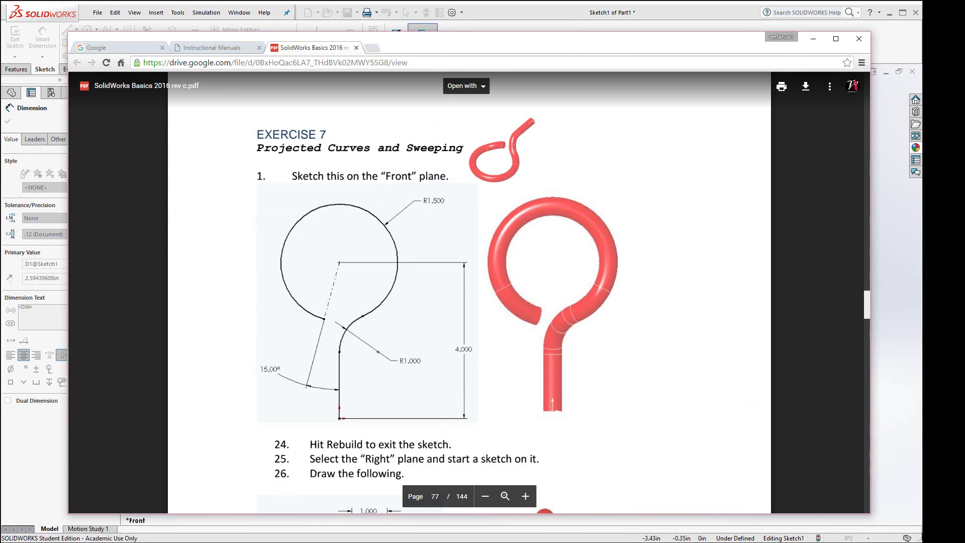
key(alt+Tab)
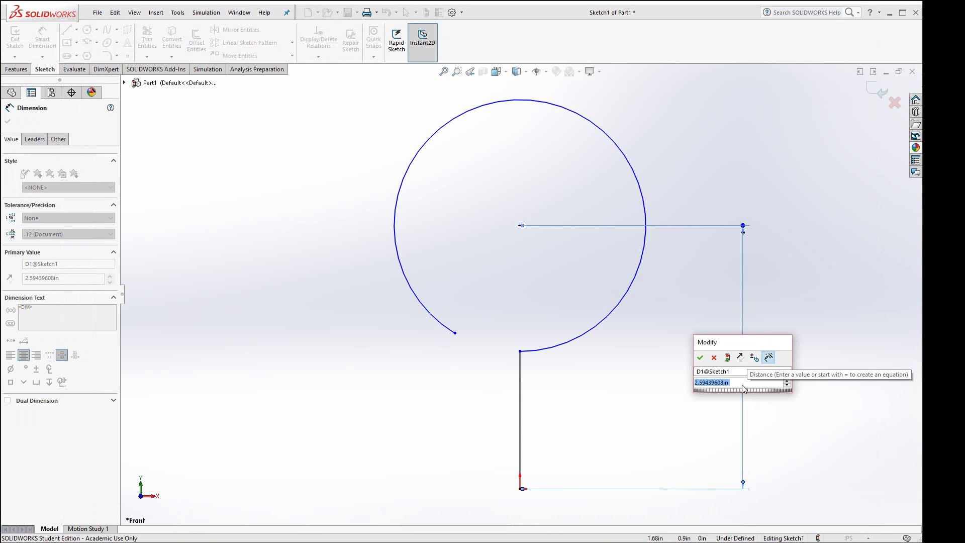
text(4)
key(Return)
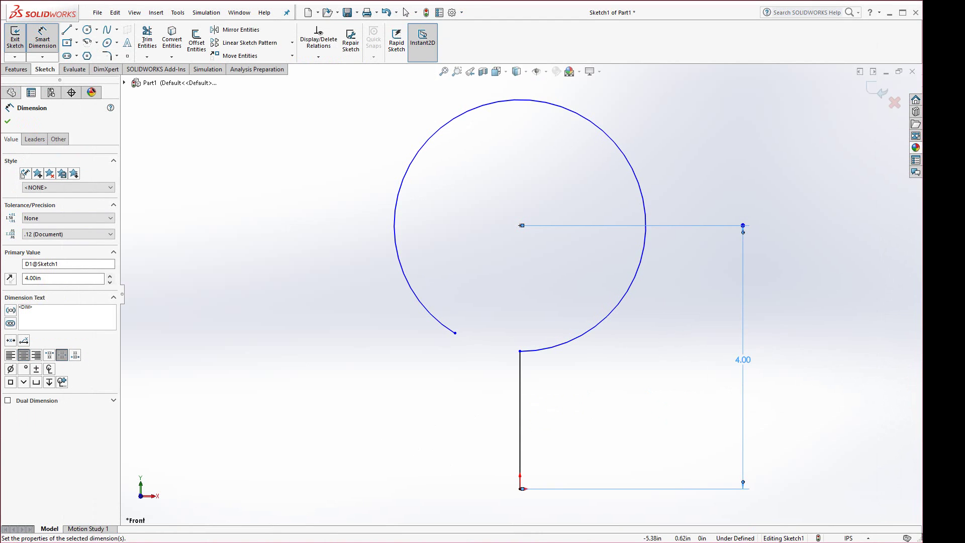
Check the arc radius in the exercise drawing and dimension the arc's radius as 1.5 in.
key(alt+Tab)
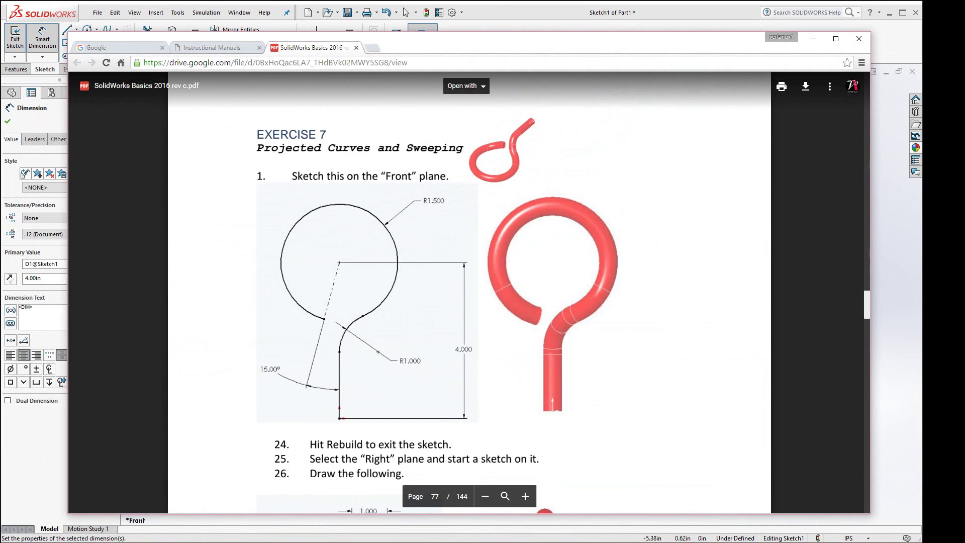
key(alt+Tab)
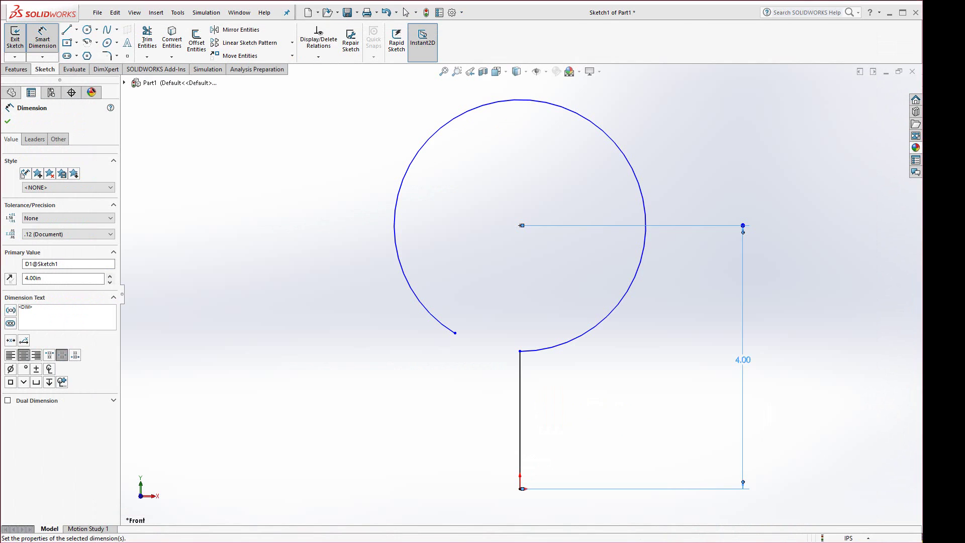
key(Escape)
click(627, 154)
click(679, 107)
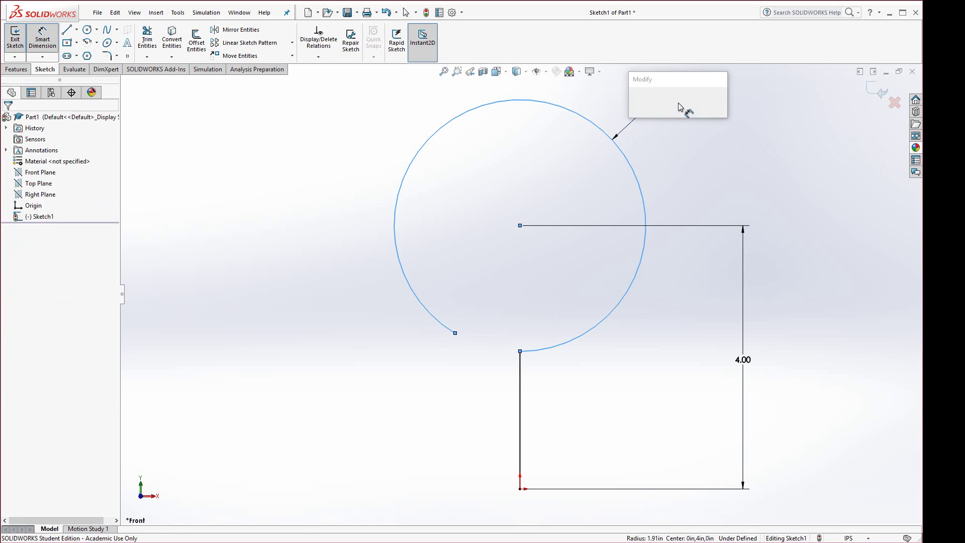
key(Return)
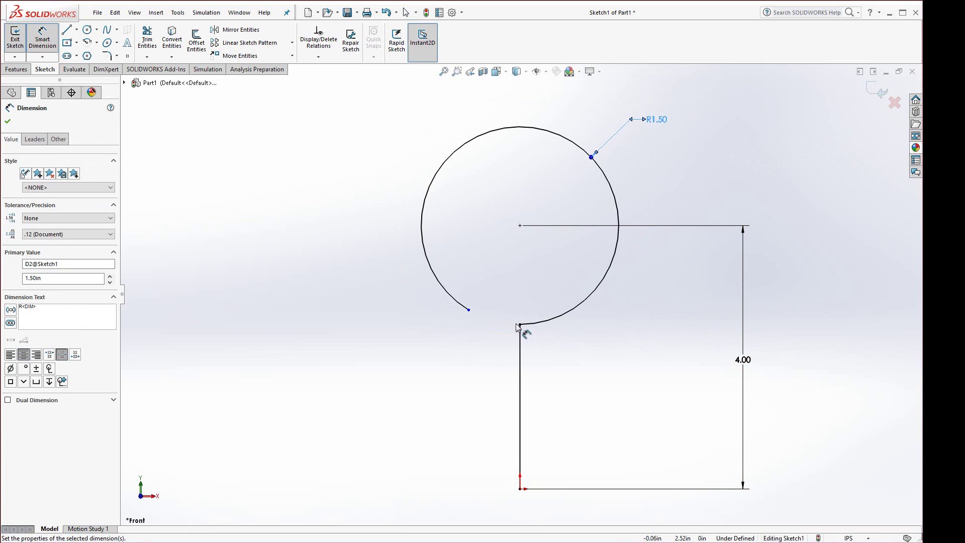
Dimension the arc's opening angle, from its free endpoint to the vertical line about the centre, as 15° and place the text between the extension lines.
click(470, 312)
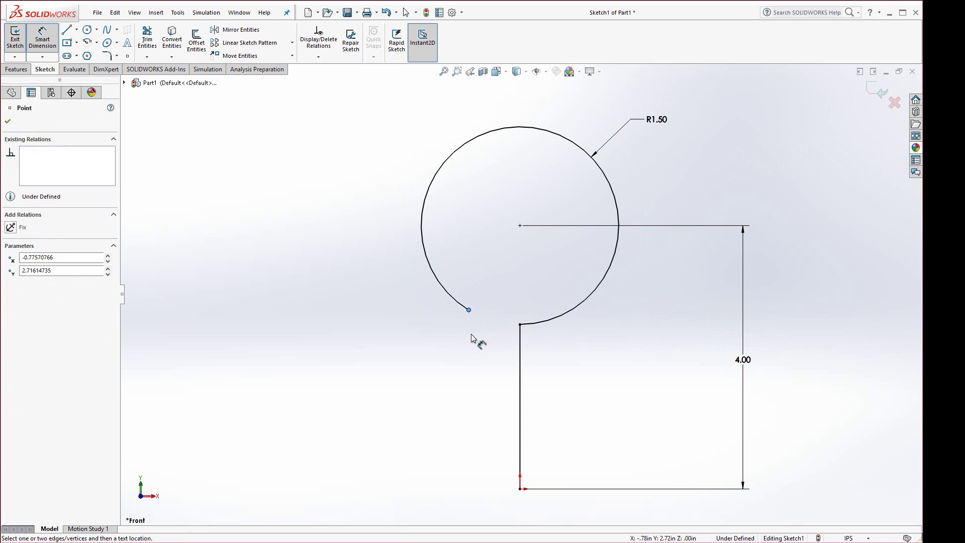
click(520, 325)
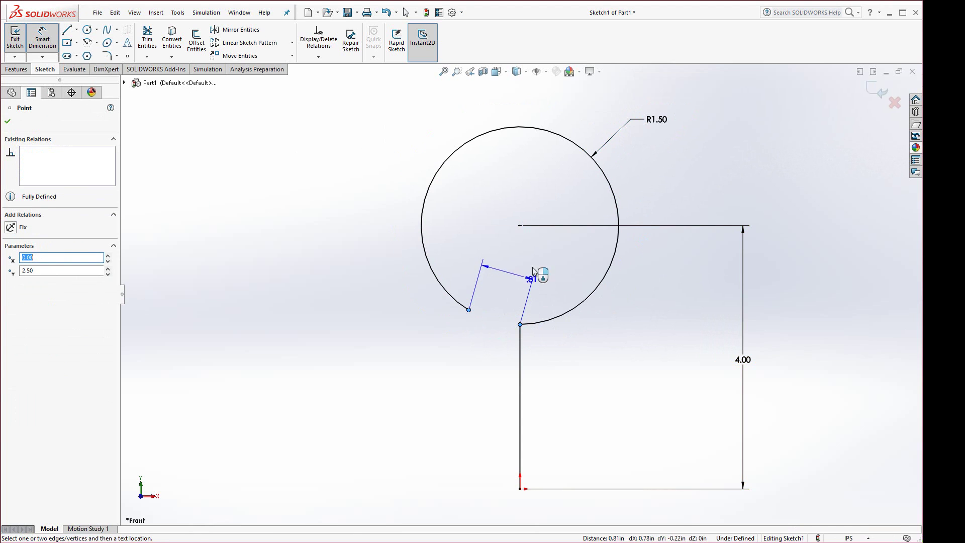
click(520, 226)
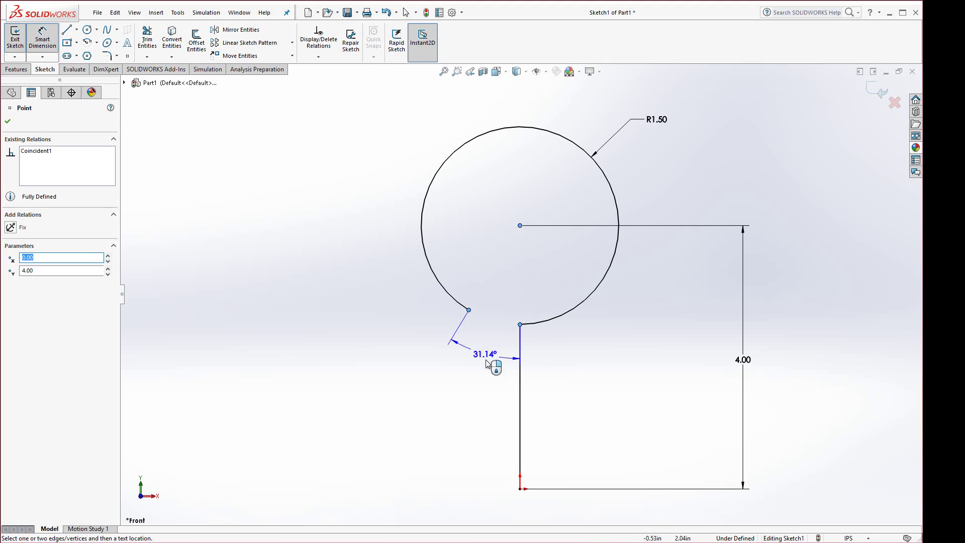
click(484, 374)
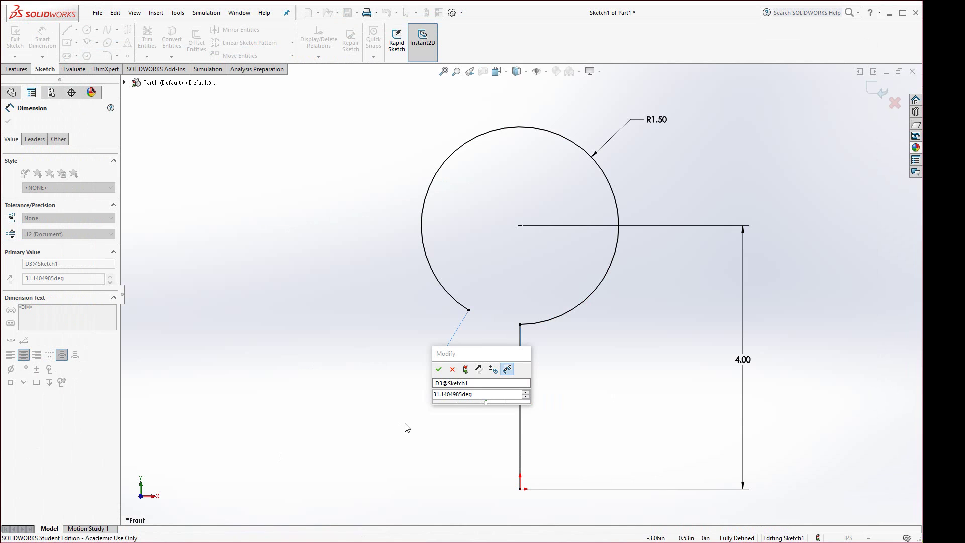
click(480, 396)
text(15)
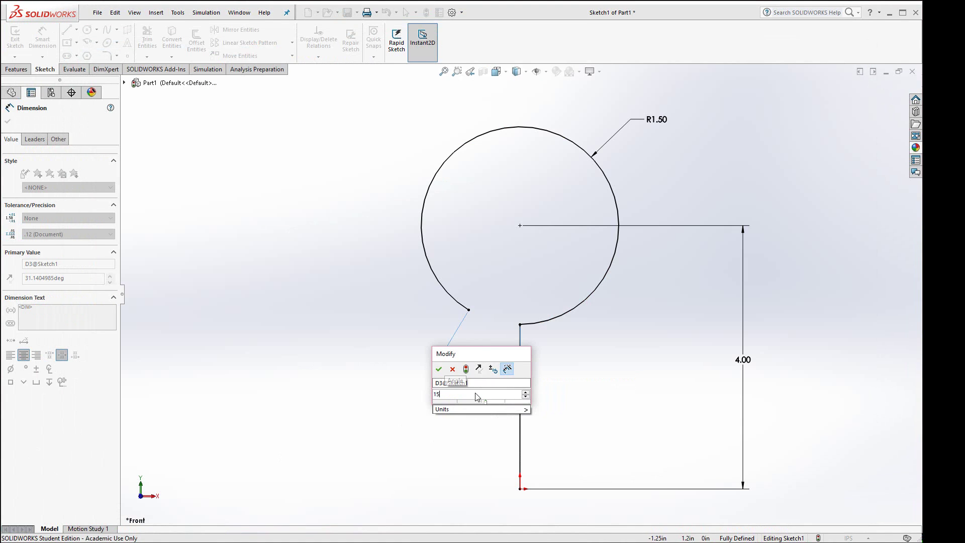
key(Return)
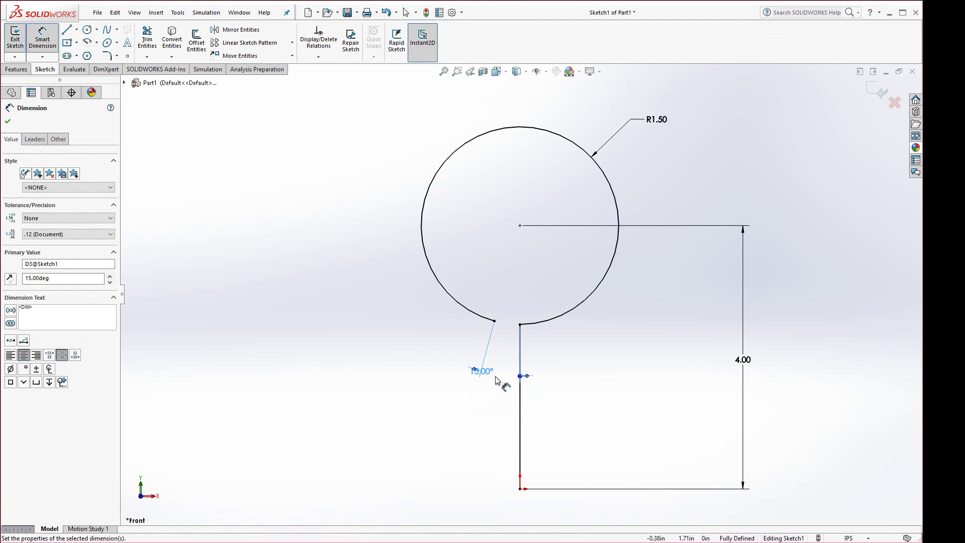
drag(493, 375, 501, 375)
click(476, 421)
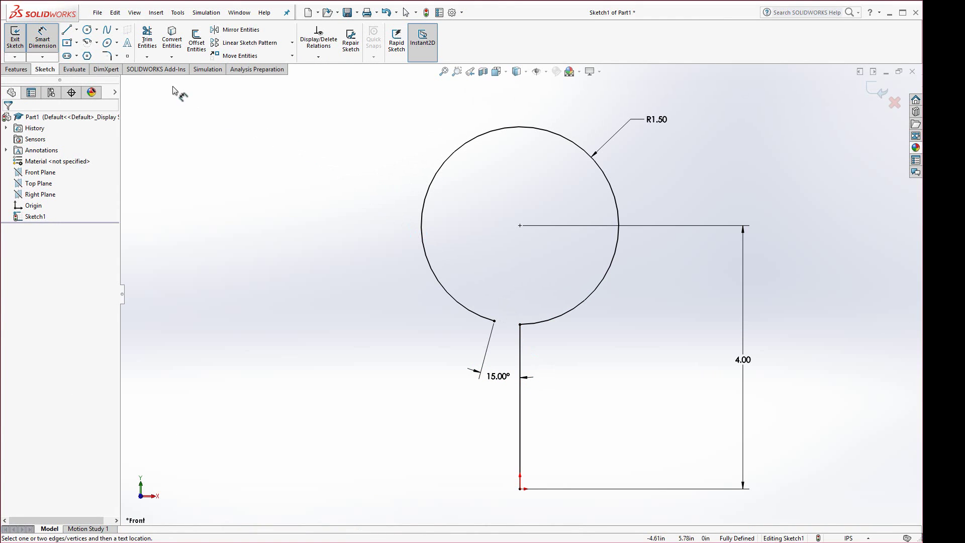
Fillet the corner between the vertical line and the arc with a 1 in radius and exit the sketch.
click(108, 56)
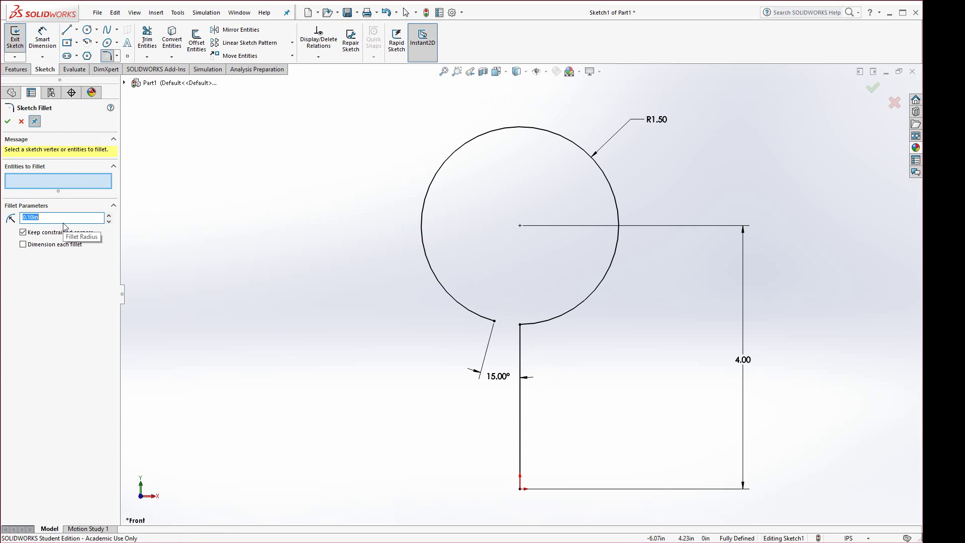
text(1)
key(Return)
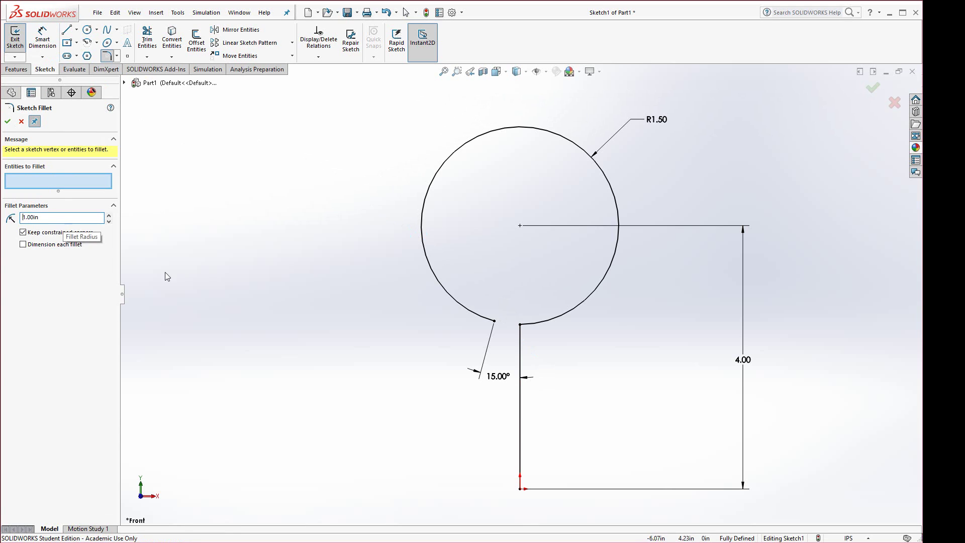
click(520, 326)
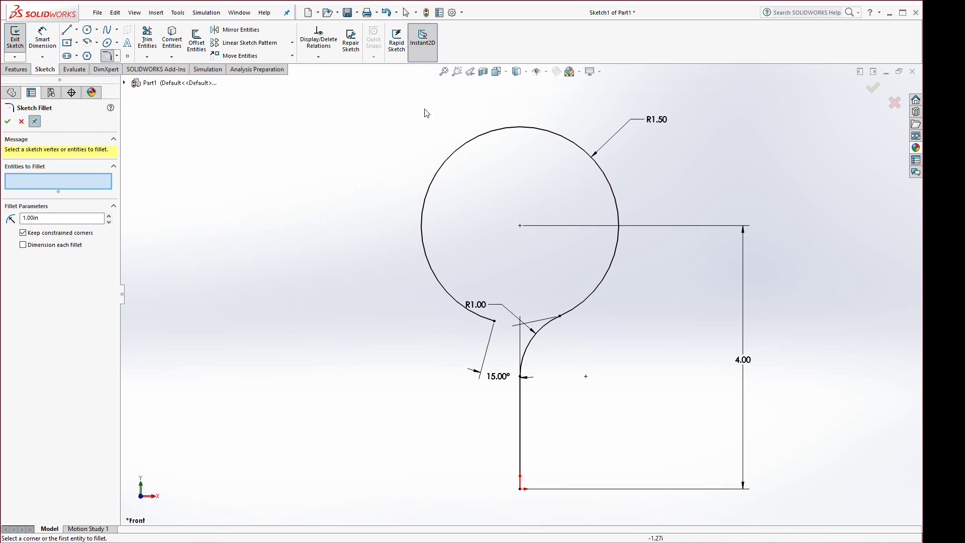
click(426, 13)
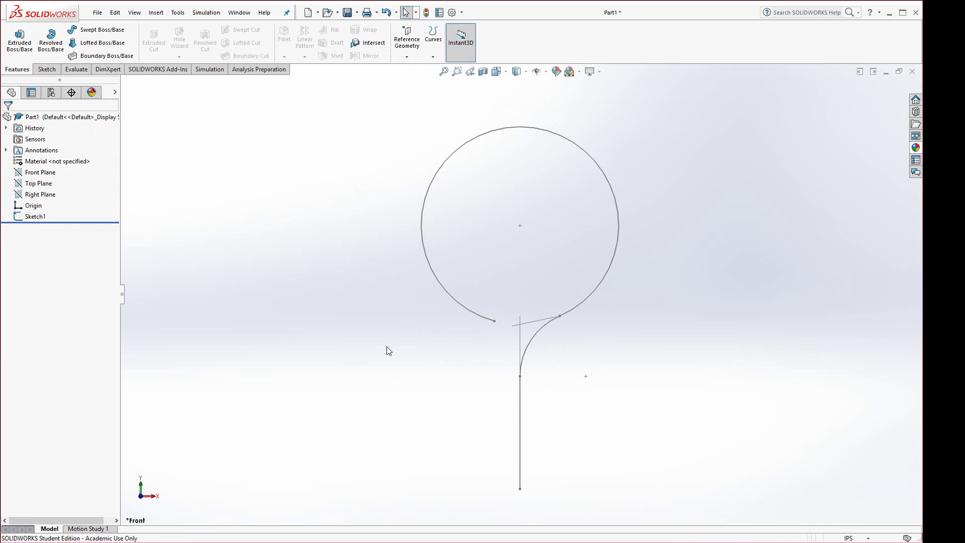
Start a new sketch on the Right Plane and orient the model to the Right view.
middle_drag(426, 366, 388, 422)
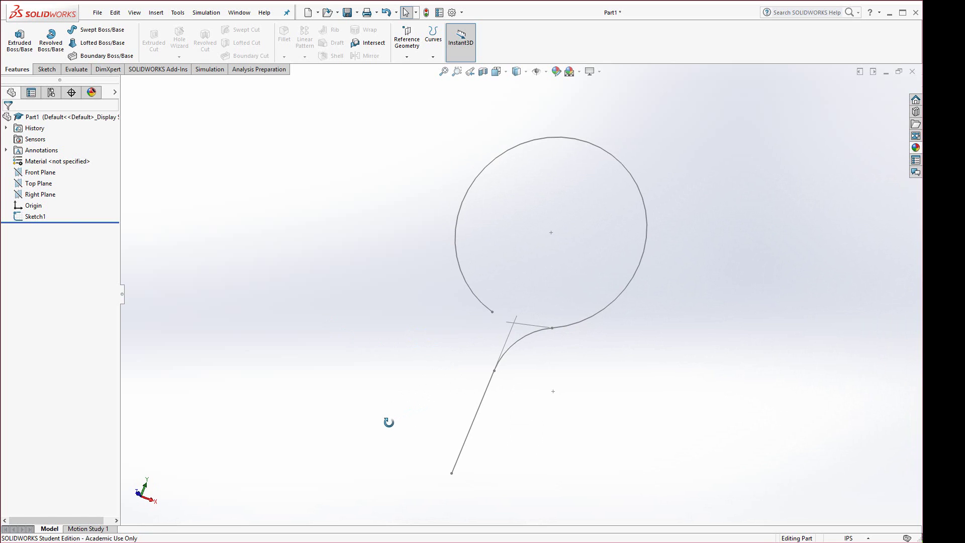
click(36, 195)
click(42, 179)
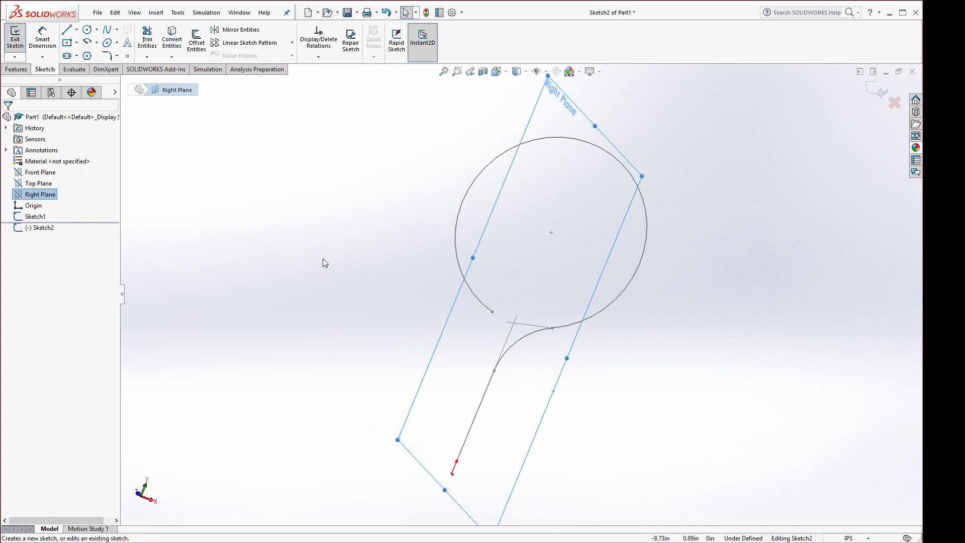
key(space)
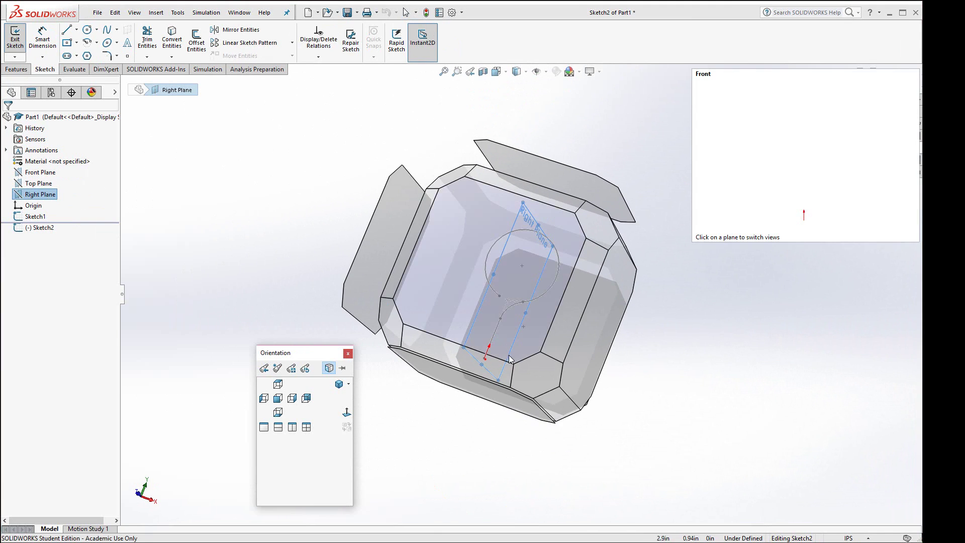
click(292, 399)
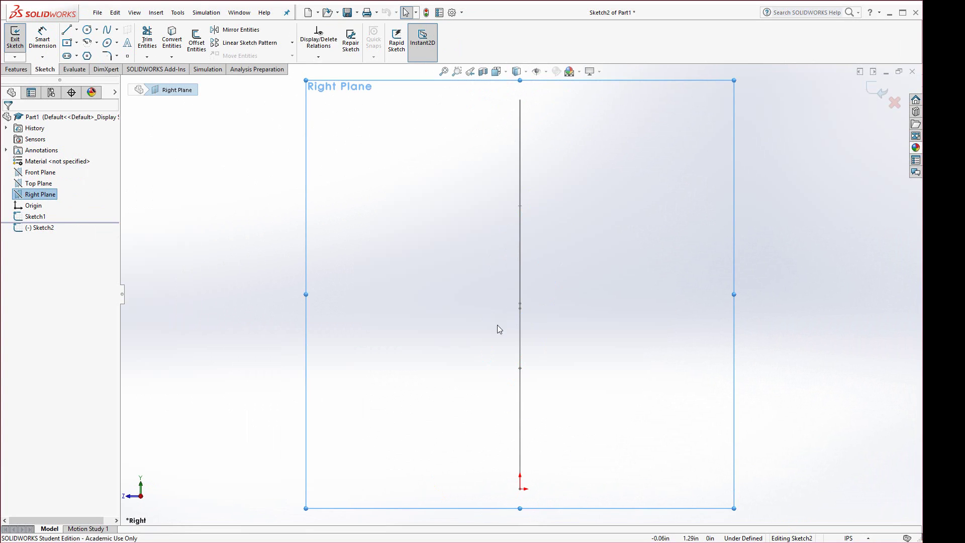
Draw three connected lines: about 1.48 in vertically up from the origin, diagonally away from the first sketch, and about 3.55 in vertically up.
click(67, 30)
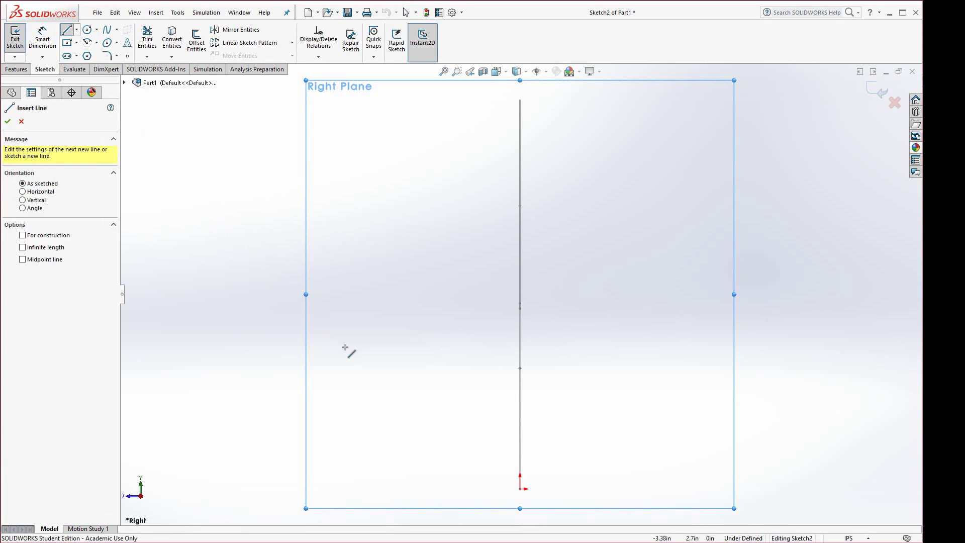
click(521, 488)
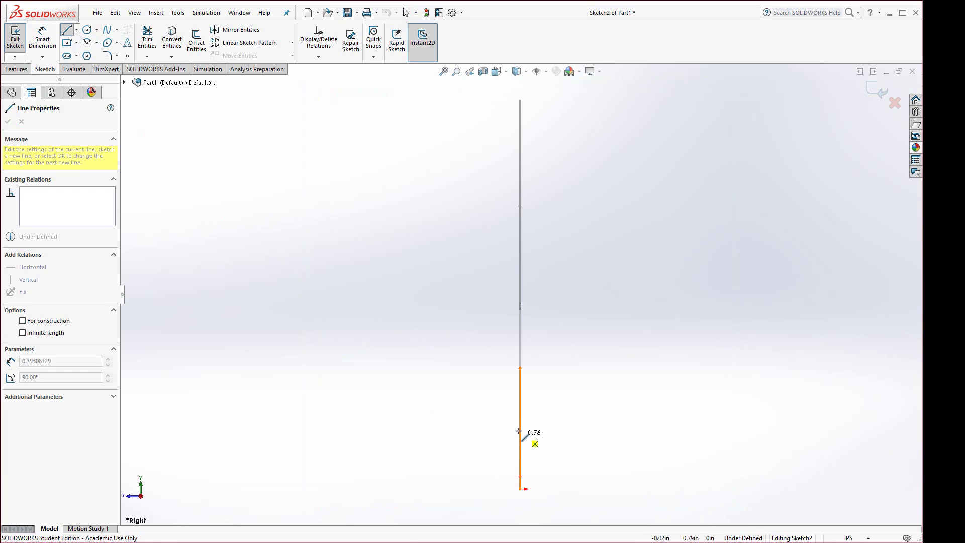
click(521, 384)
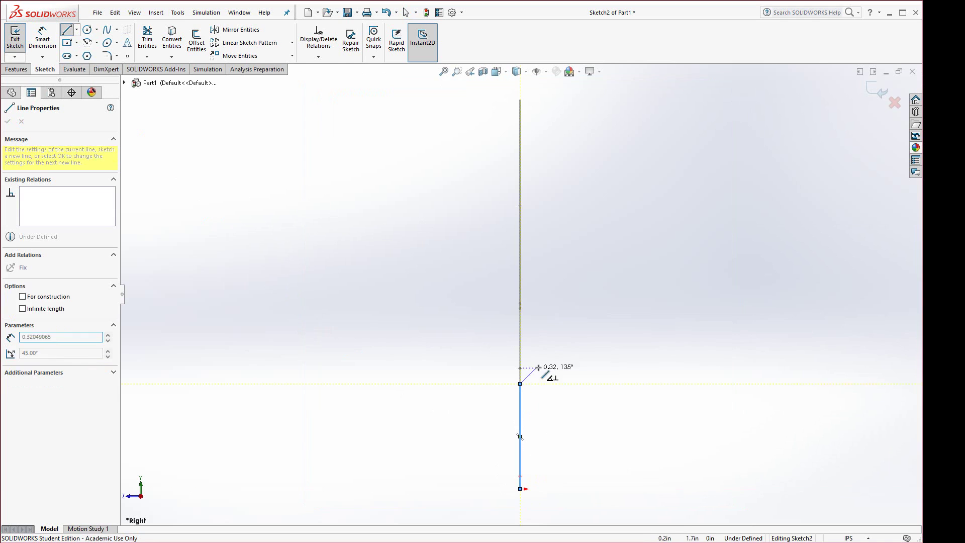
click(575, 341)
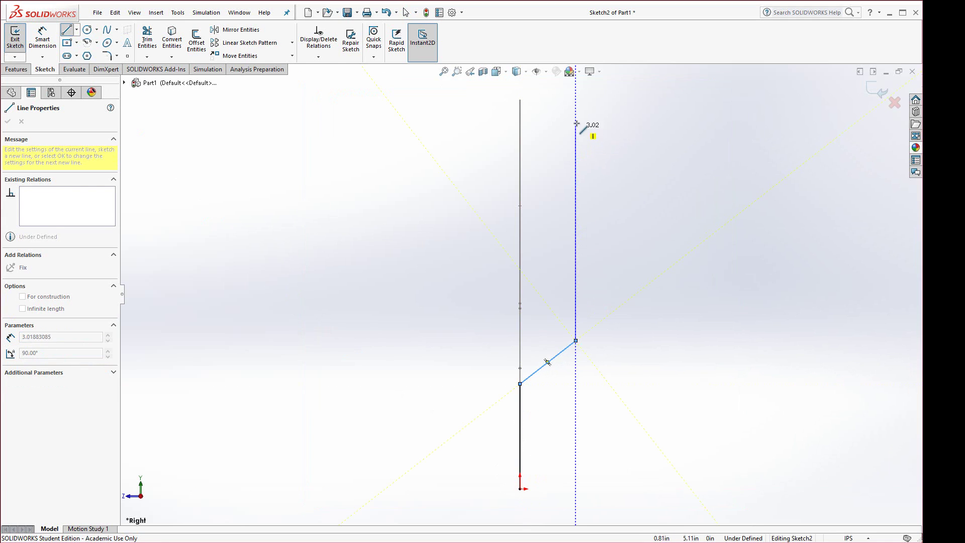
click(576, 89)
key(Escape)
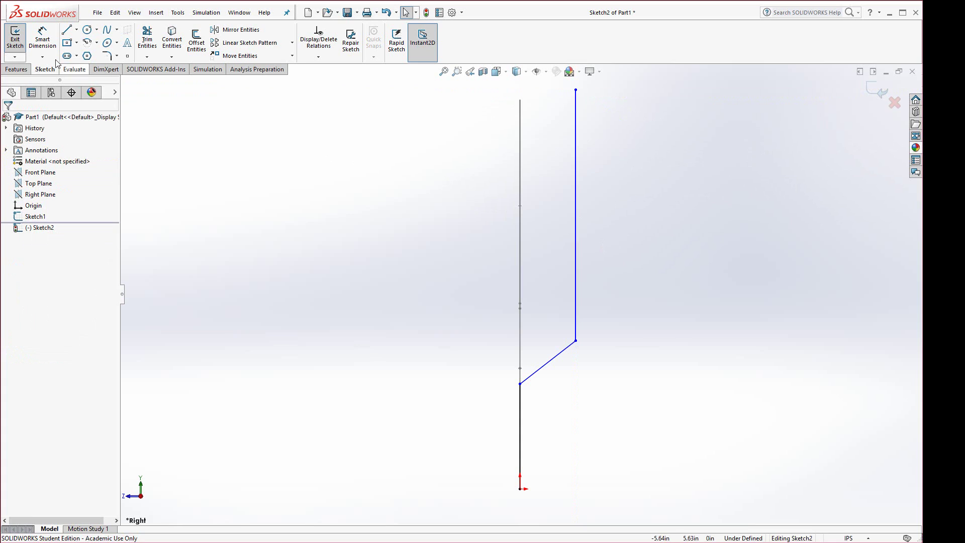
Check the second sketch in the exercise drawing and dimension the vertical distance from the lower bend point to the first sketch's arc centre as 2 in.
click(43, 39)
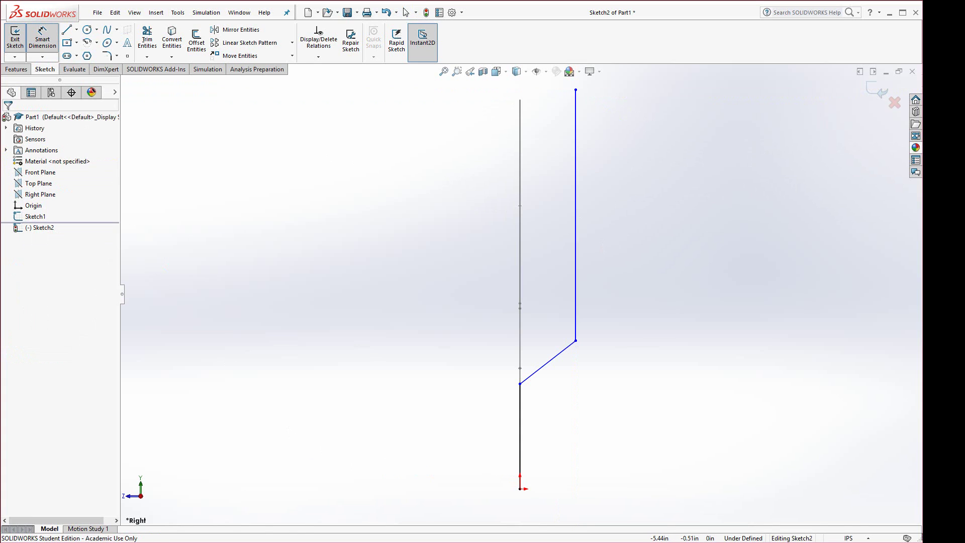
key(alt+Tab)
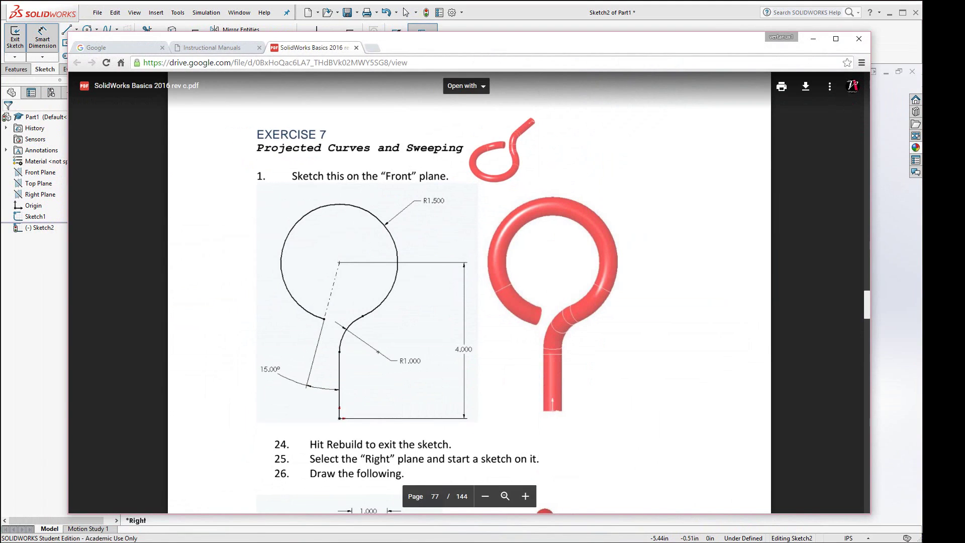
scroll(248, 393, down, 6)
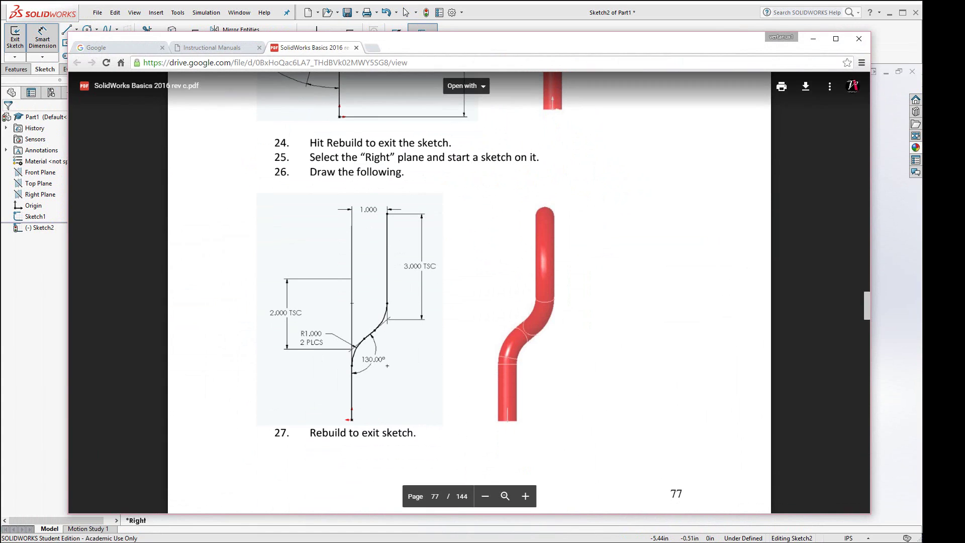
click(714, 18)
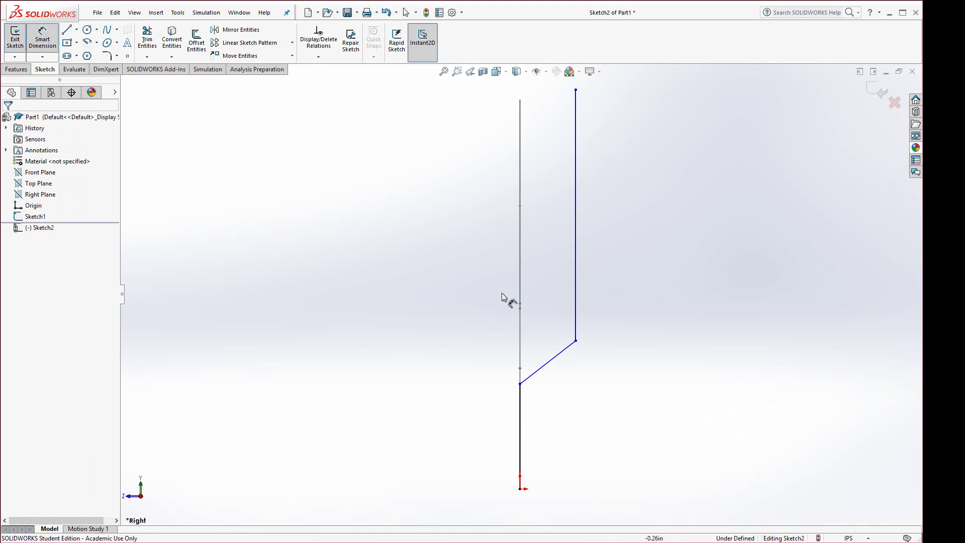
click(520, 384)
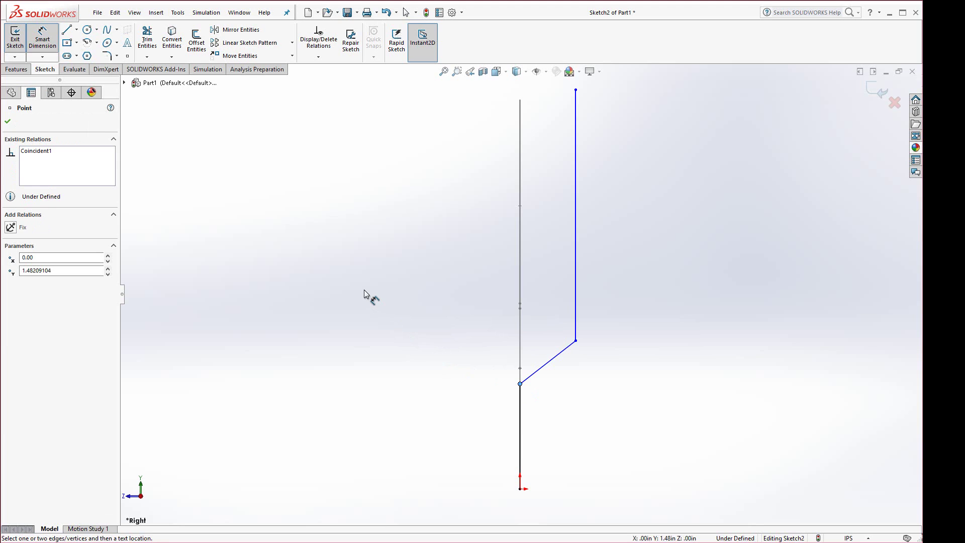
key(Right)
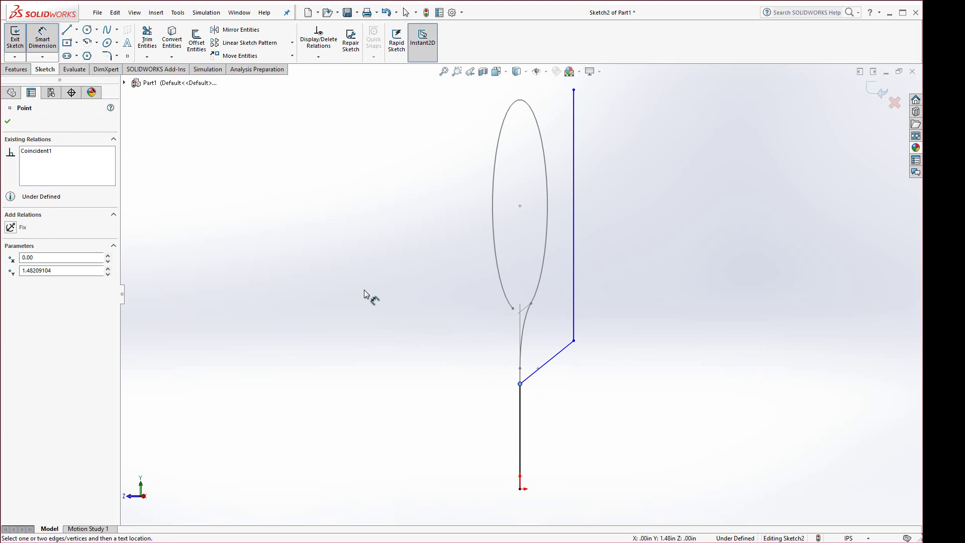
click(520, 206)
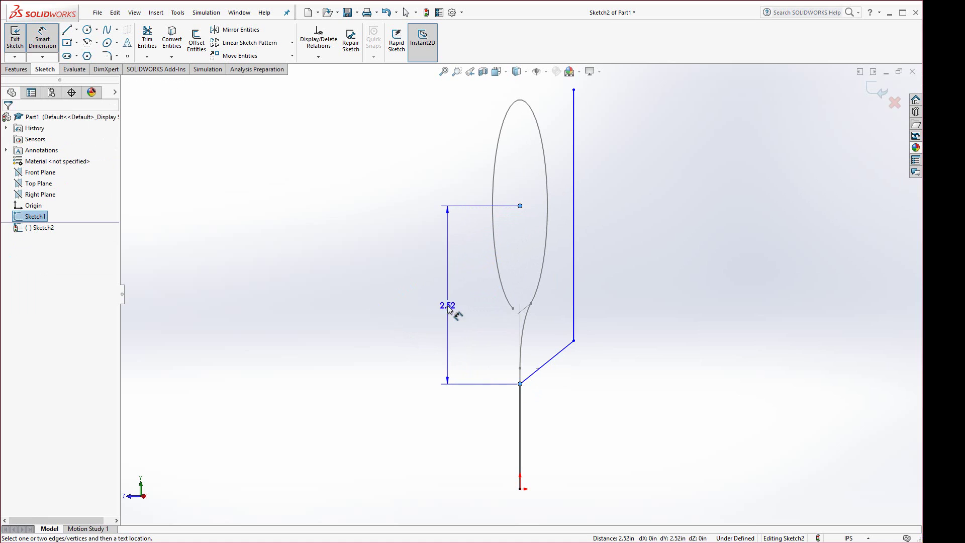
click(445, 300)
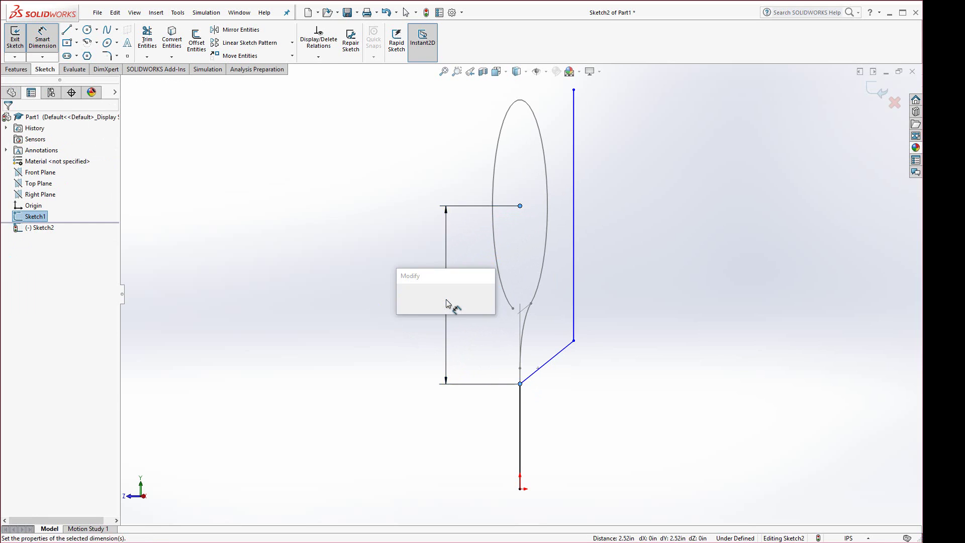
text(2)
key(Return)
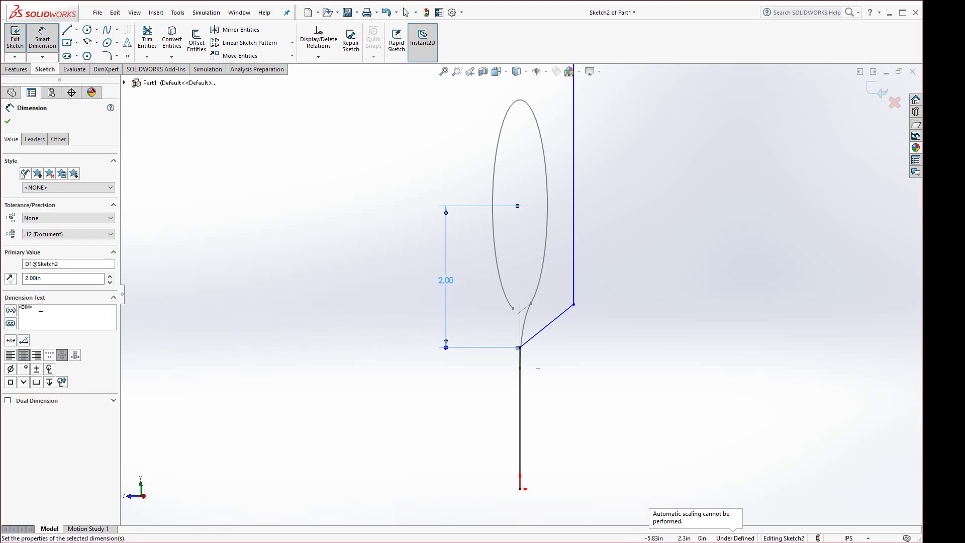
Append TSC to the 2 in dimension's text and return to the Right view.
text(TSC)
click(7, 122)
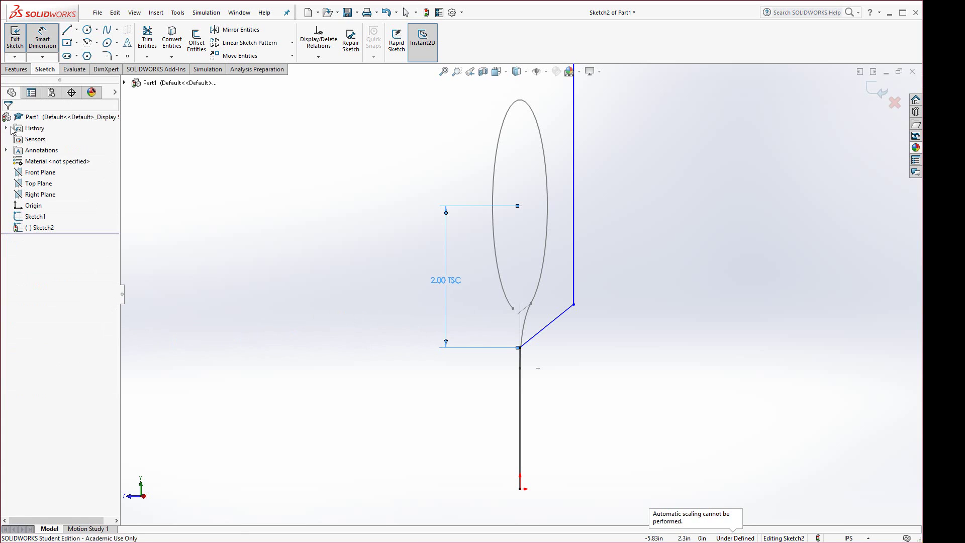
key(ctrl+4)
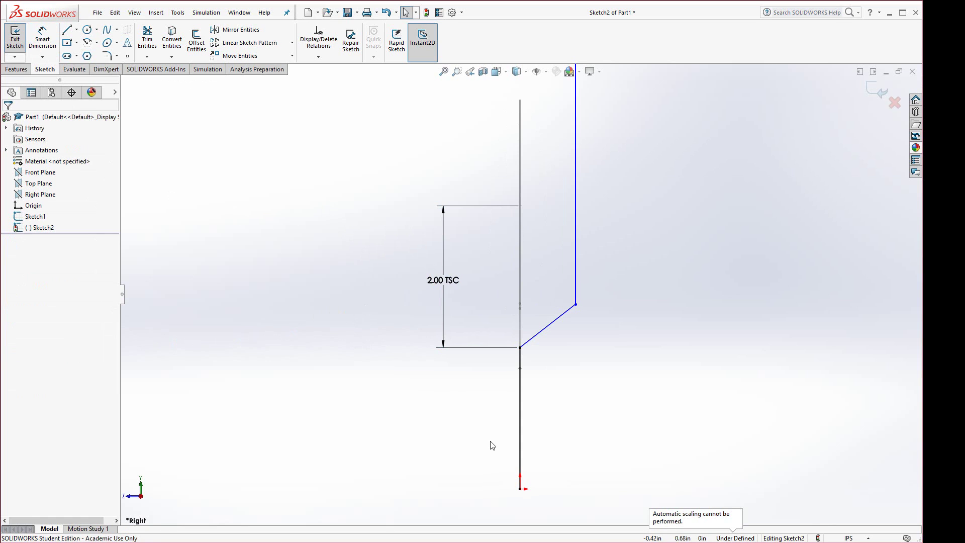
Check the second sketch in the exercise drawing and dimension the upper vertical line's length as 3 in.
click(42, 40)
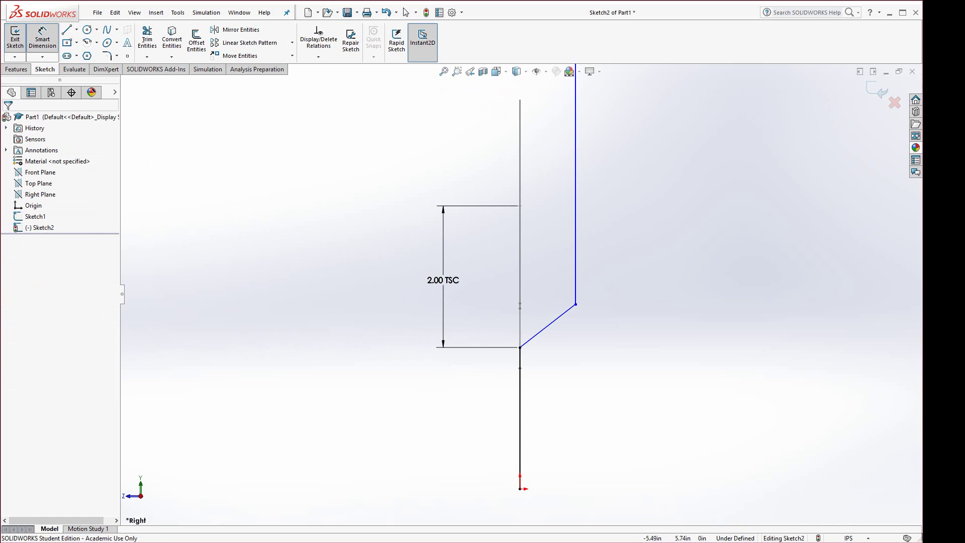
key(alt+Tab)
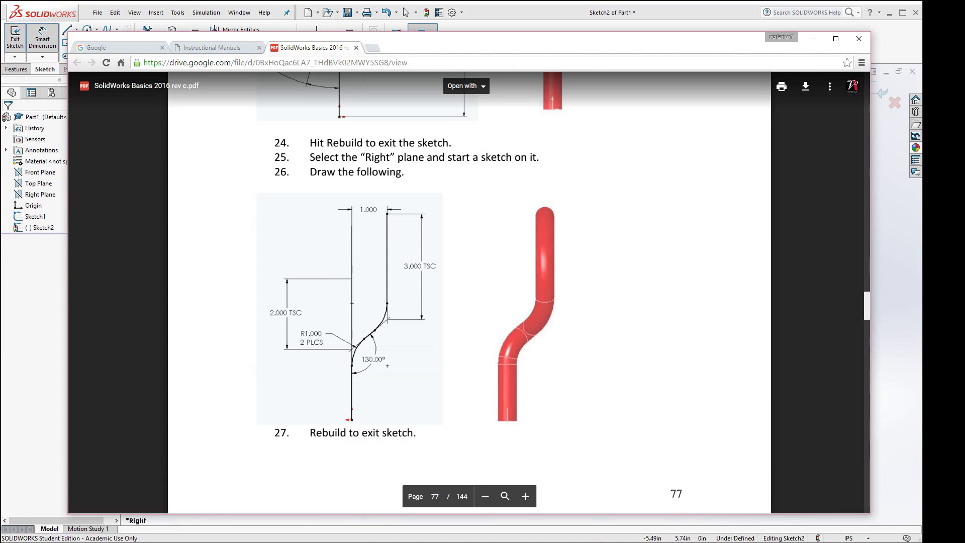
key(alt+Tab)
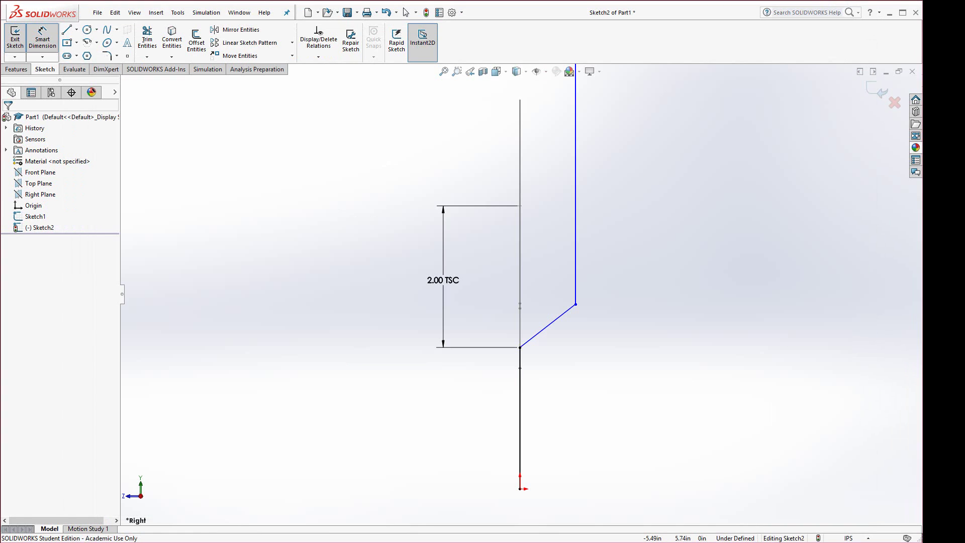
click(576, 201)
click(616, 197)
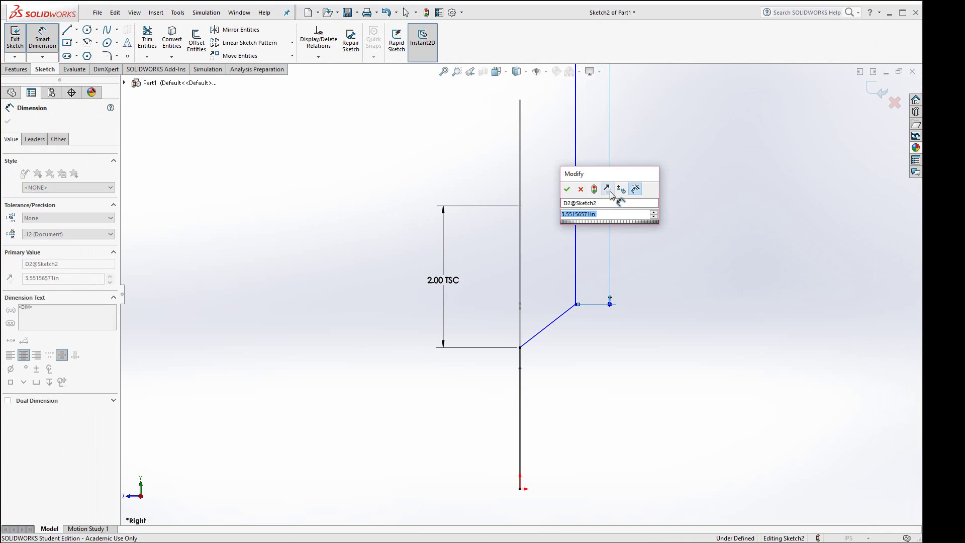
text(3)
key(Return)
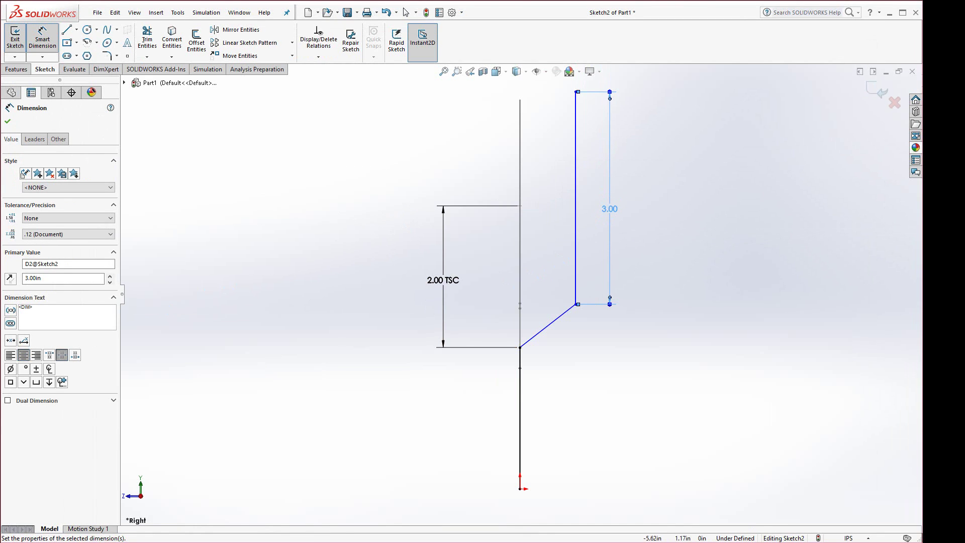
Check the bend angle in the exercise drawing and dimension the angle between the lower vertical line and the diagonal as 130°.
key(alt+Tab)
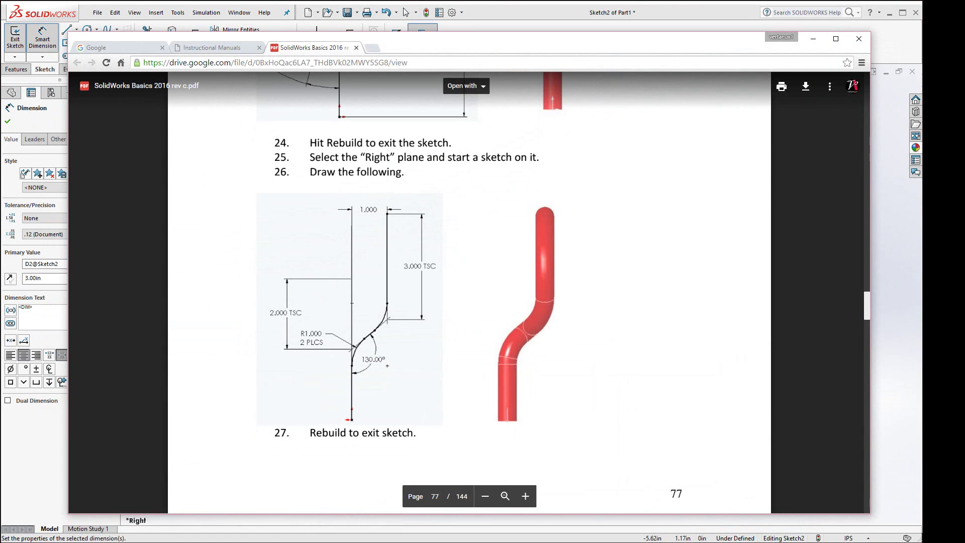
key(alt+Tab)
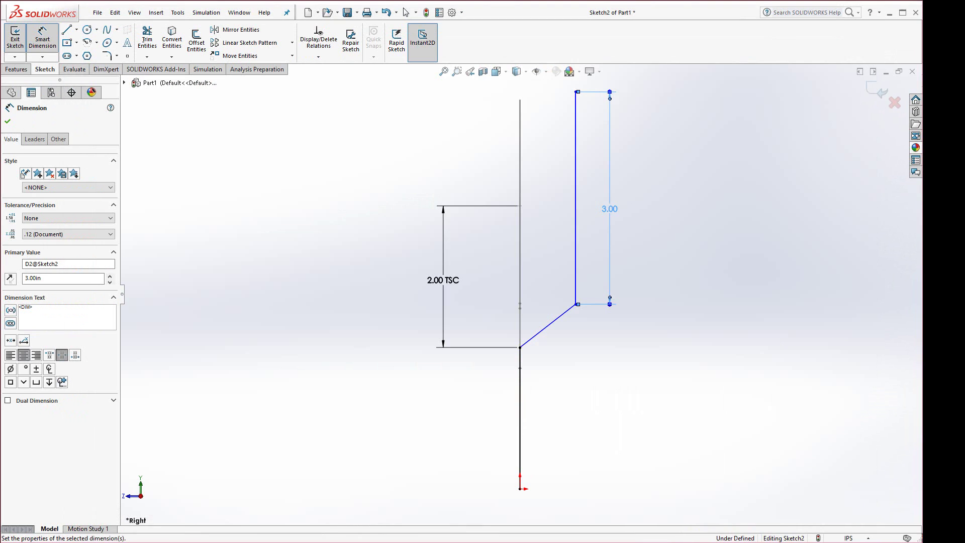
click(523, 399)
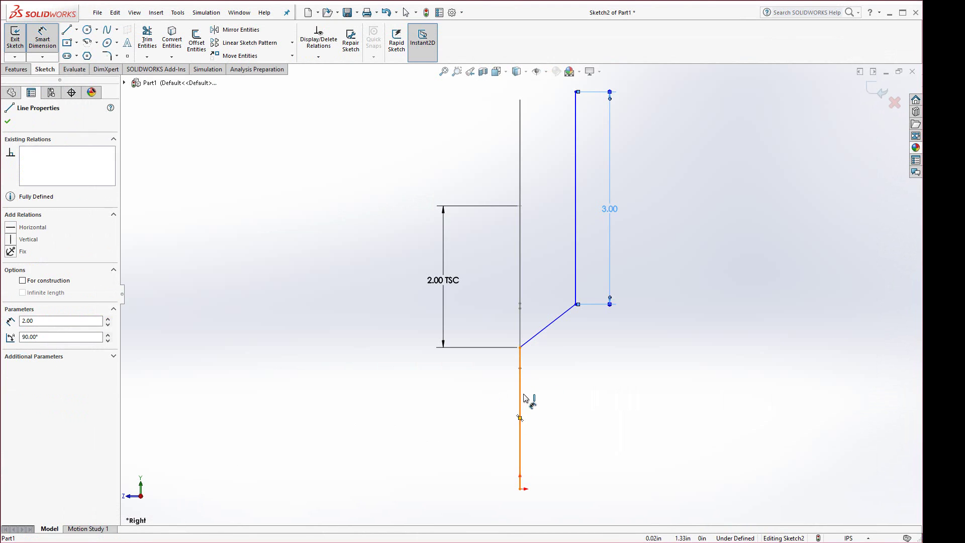
click(552, 324)
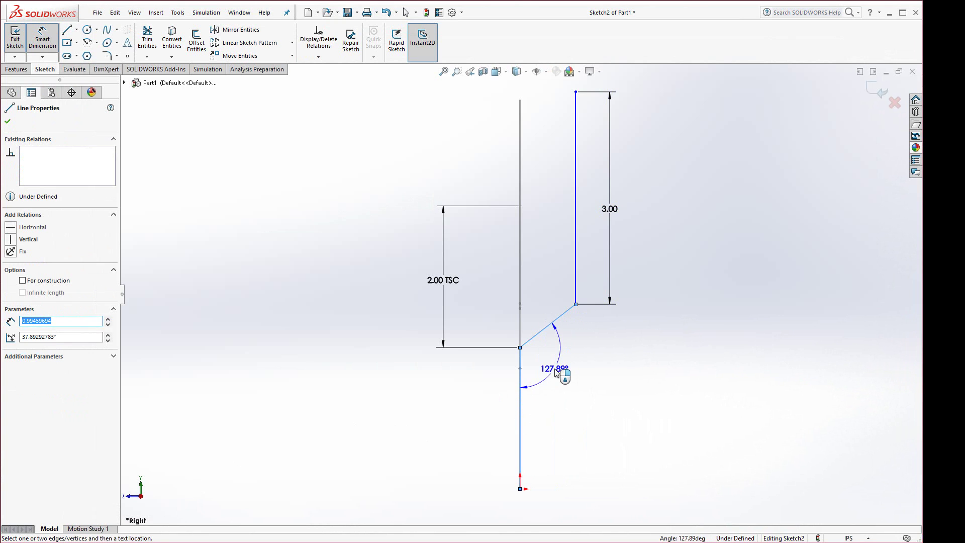
click(556, 371)
text(130)
key(Return)
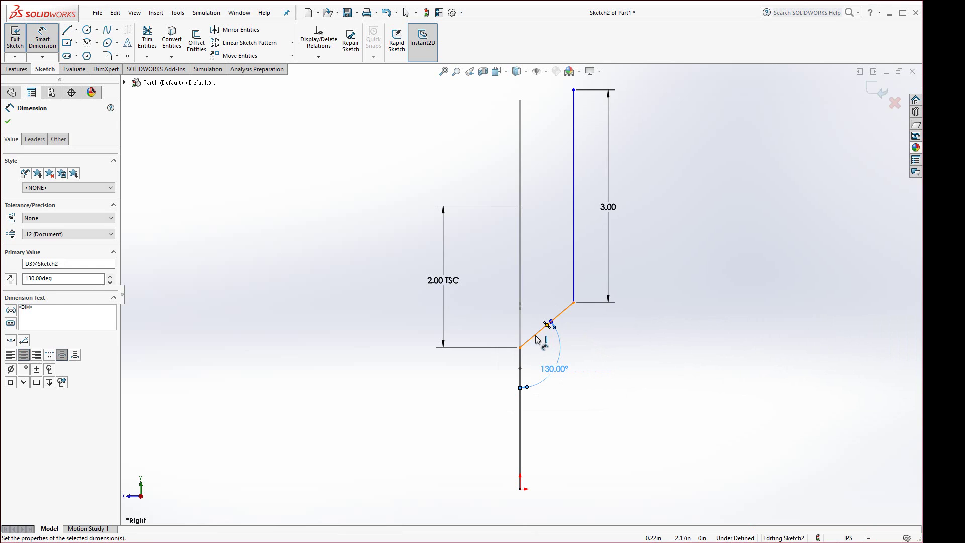
Dimension the horizontal offset between the first sketch's vertical line and the upper vertical line as 1 in.
click(536, 336)
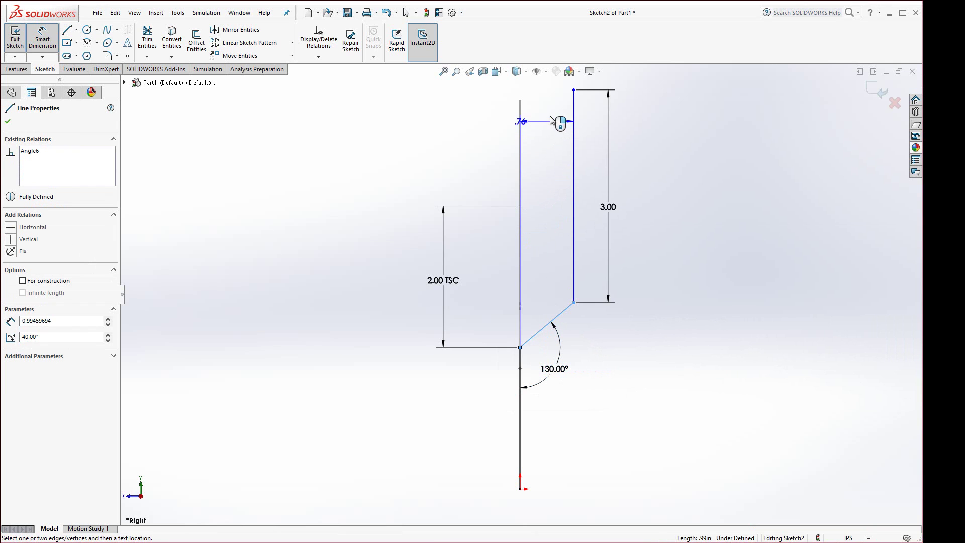
click(554, 114)
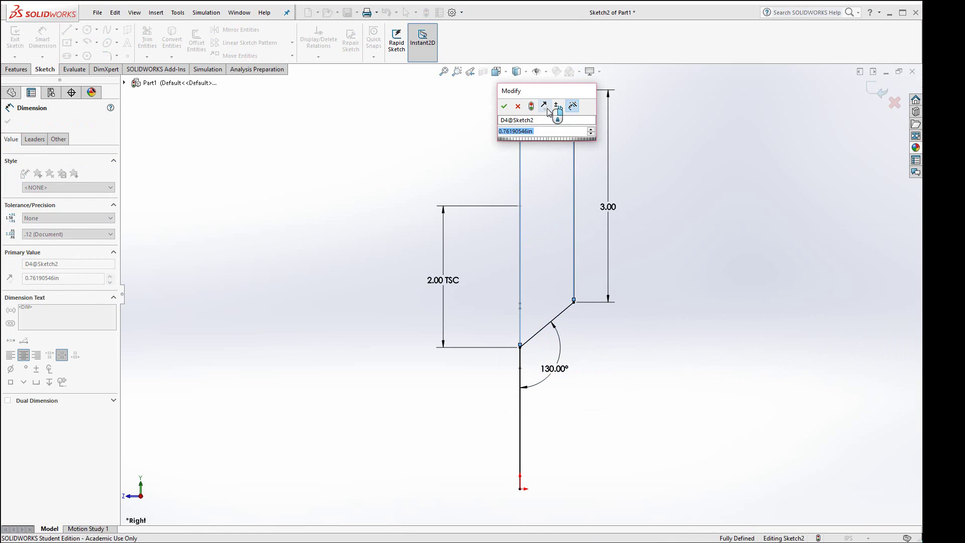
text(1)
key(Return)
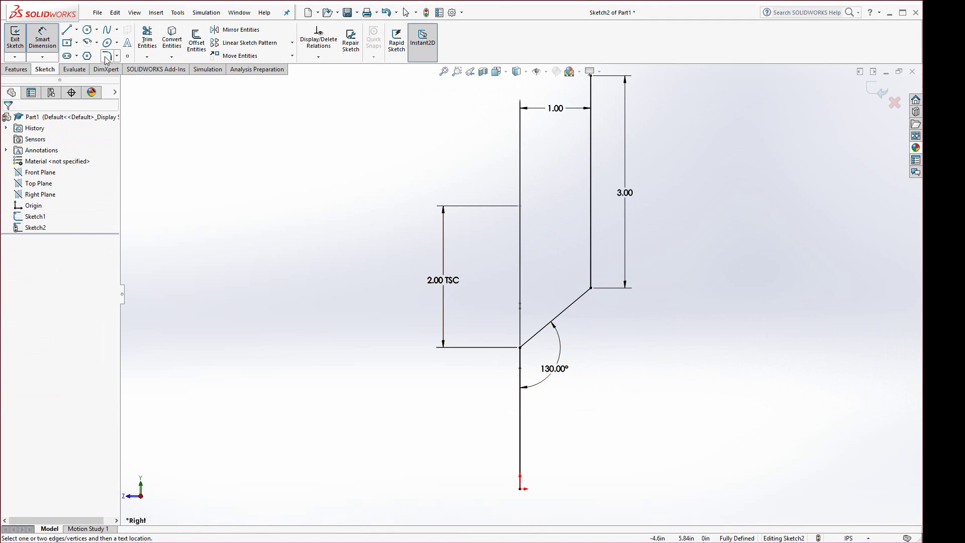
Round both corners of the diagonal line with 1 in sketch fillets and exit the sketch.
click(105, 57)
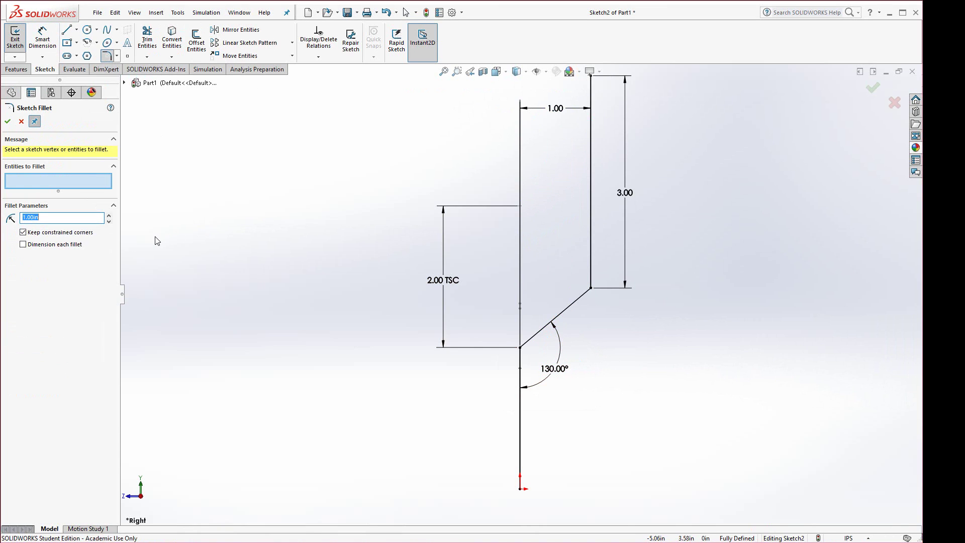
click(520, 348)
click(592, 289)
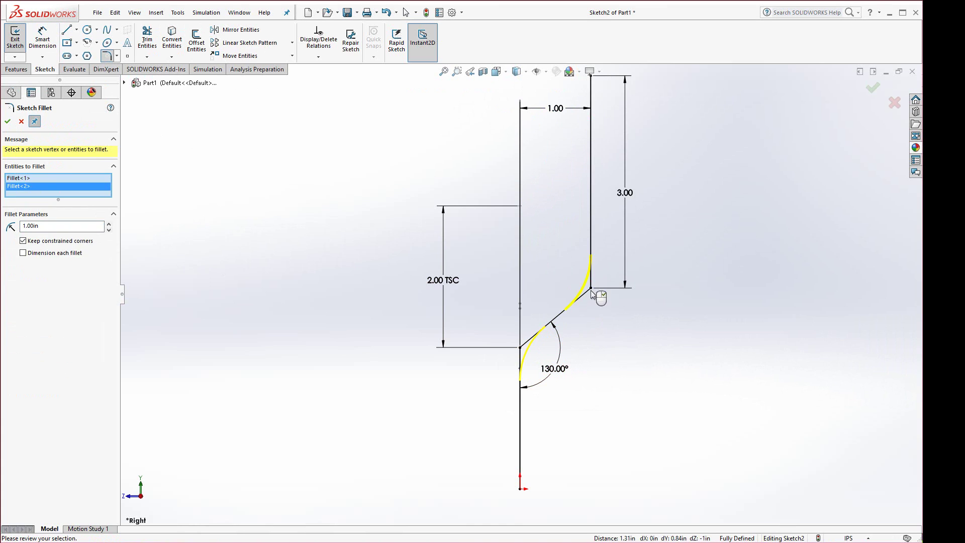
click(7, 121)
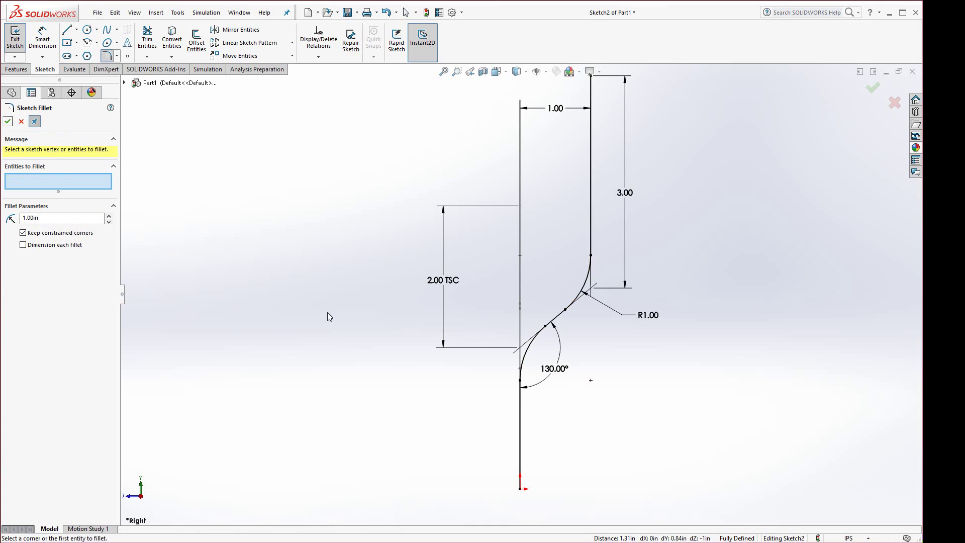
mouse_move(440, 384)
middle_down()
mouse_move(463, 398)
mouse_move(543, 314)
mouse_move(453, 201)
mouse_move(465, 296)
mouse_move(477, 308)
middle_up()
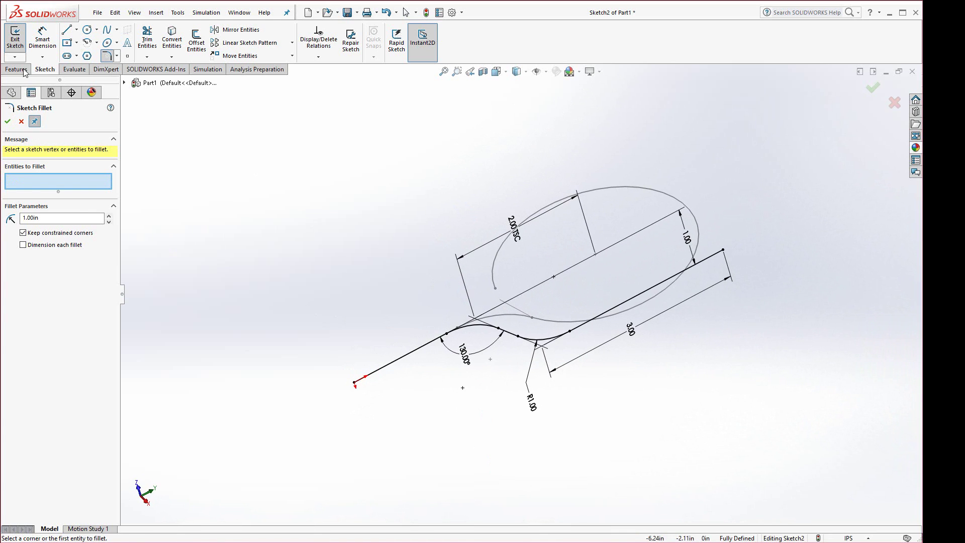
click(8, 121)
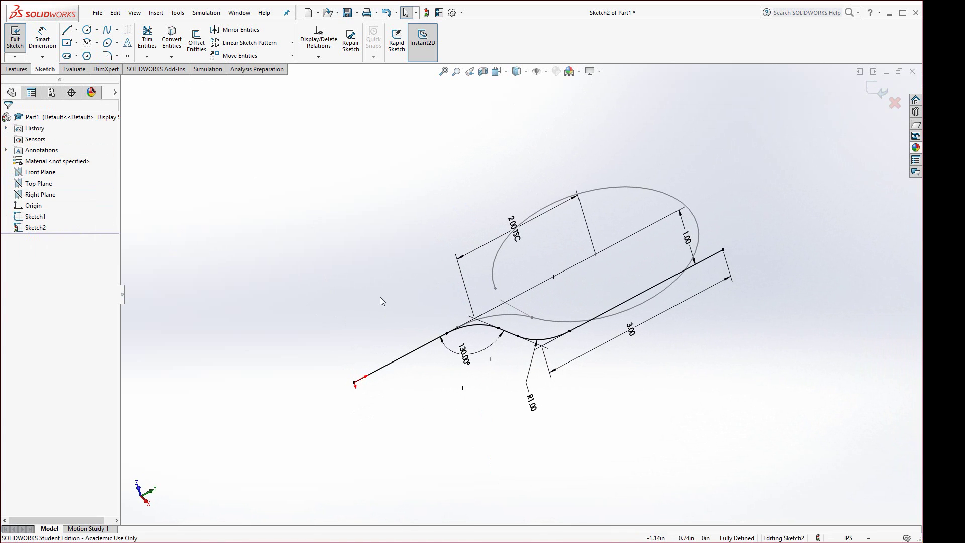
click(426, 12)
Create a projected curve of type Sketch on sketch from the loop sketch and the offset-bend sketch.
mouse_move(347, 280)
middle_down()
mouse_move(375, 369)
mouse_move(338, 245)
mouse_move(313, 215)
middle_up()
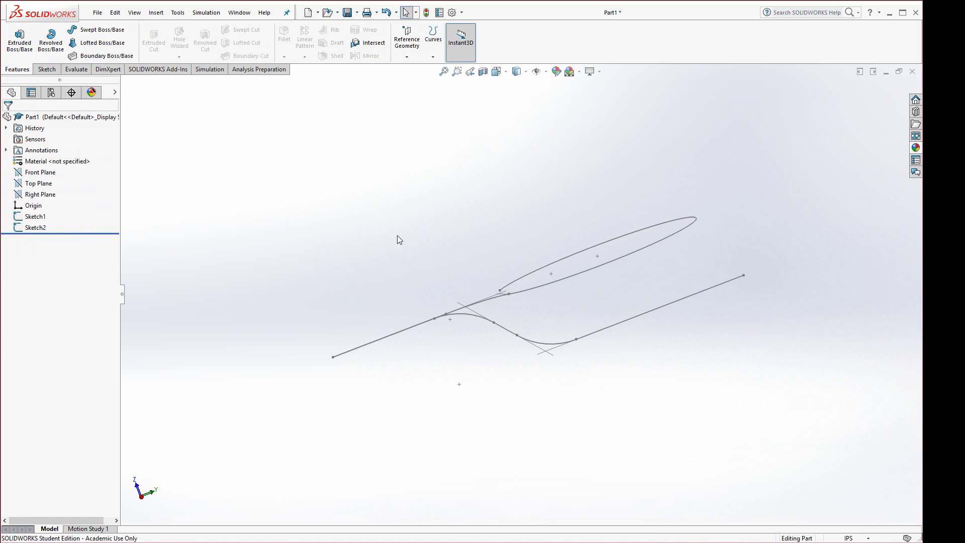
mouse_move(397, 236)
middle_down()
mouse_move(400, 297)
mouse_move(417, 249)
mouse_move(476, 331)
middle_up()
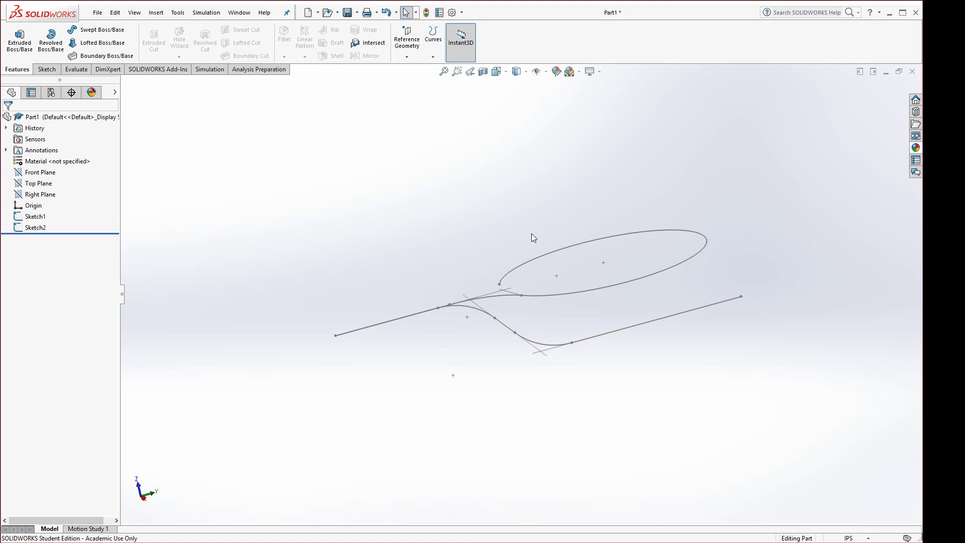
middle_drag(533, 237, 553, 334)
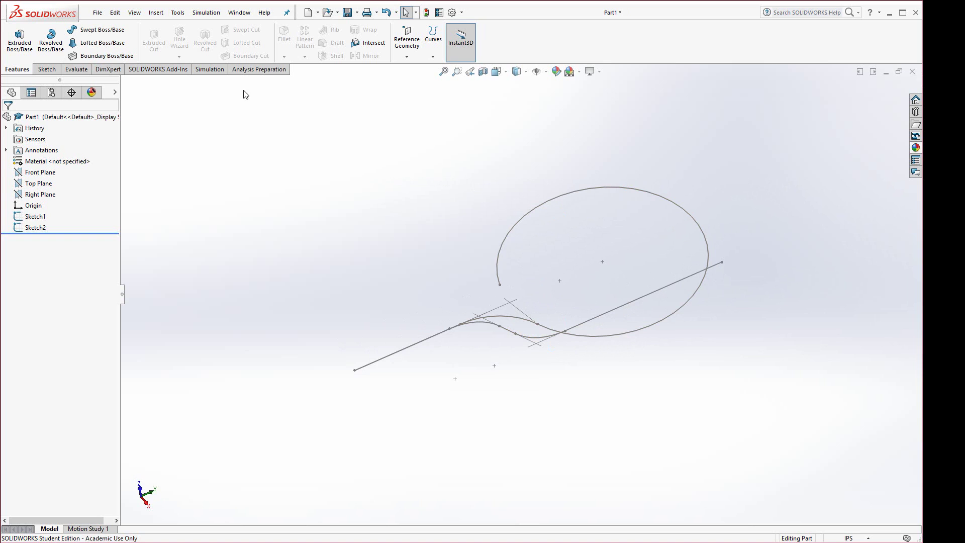
click(162, 15)
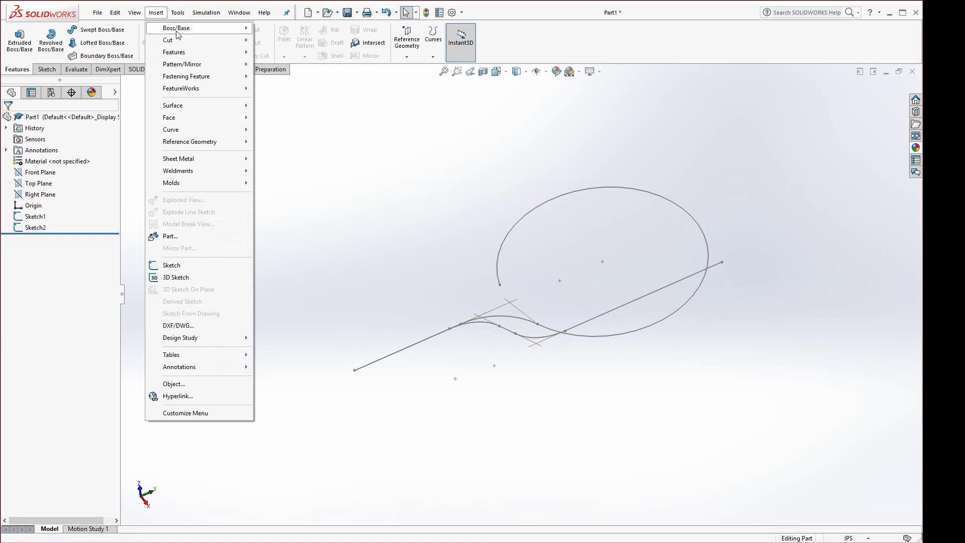
mouse_move(201, 132)
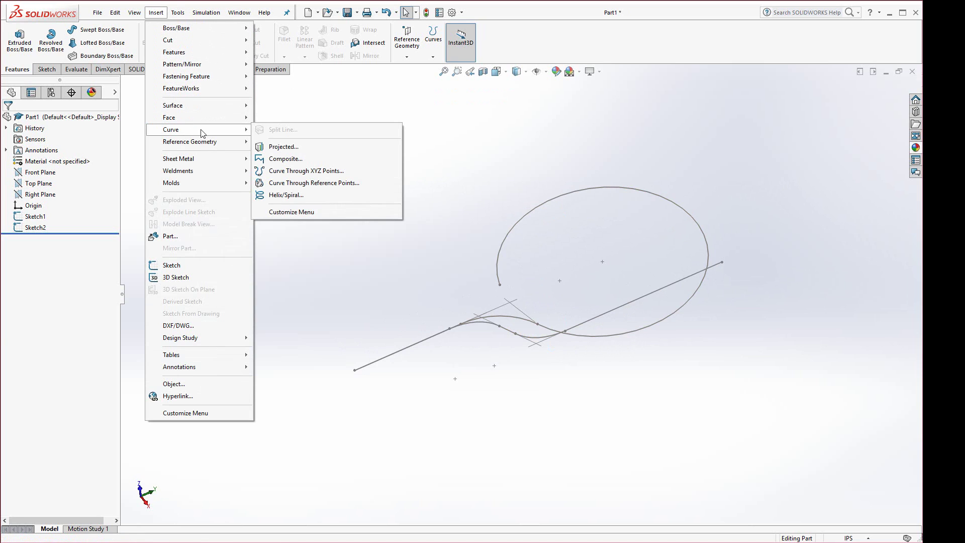
click(278, 149)
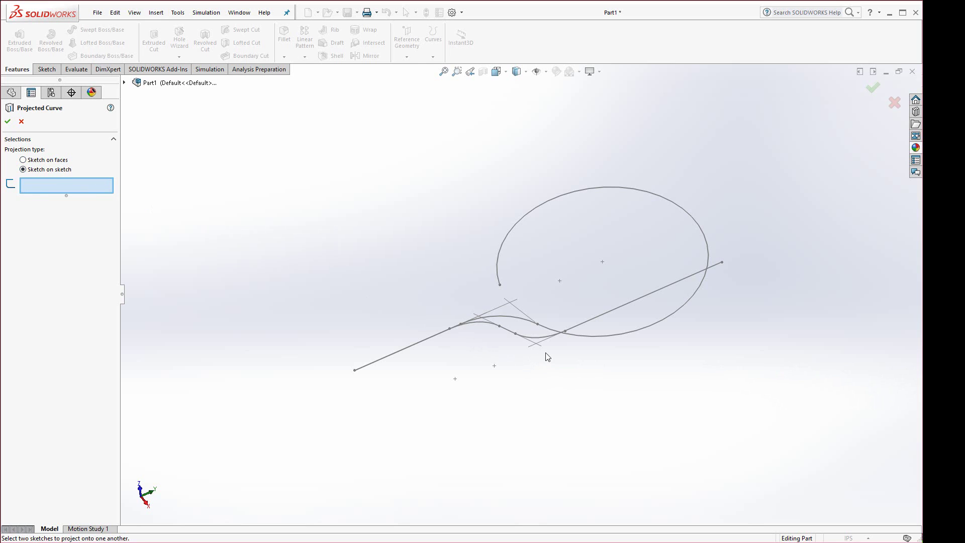
click(598, 336)
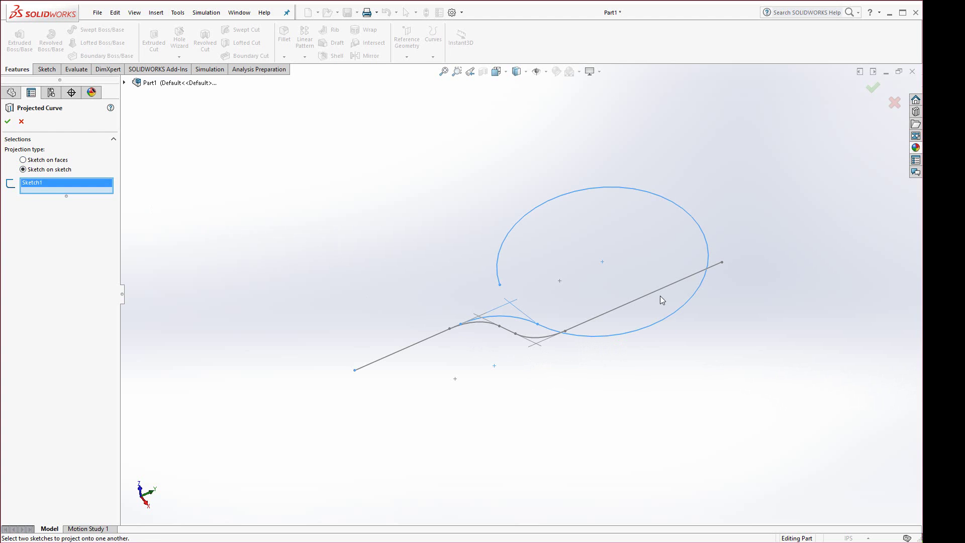
click(635, 302)
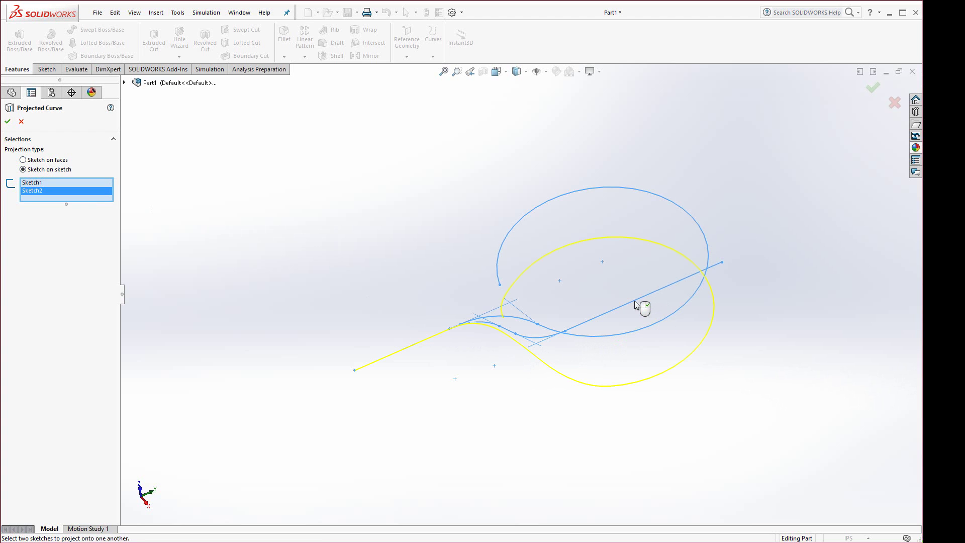
mouse_move(585, 438)
middle_down()
mouse_move(495, 334)
mouse_move(548, 439)
mouse_move(573, 452)
middle_up()
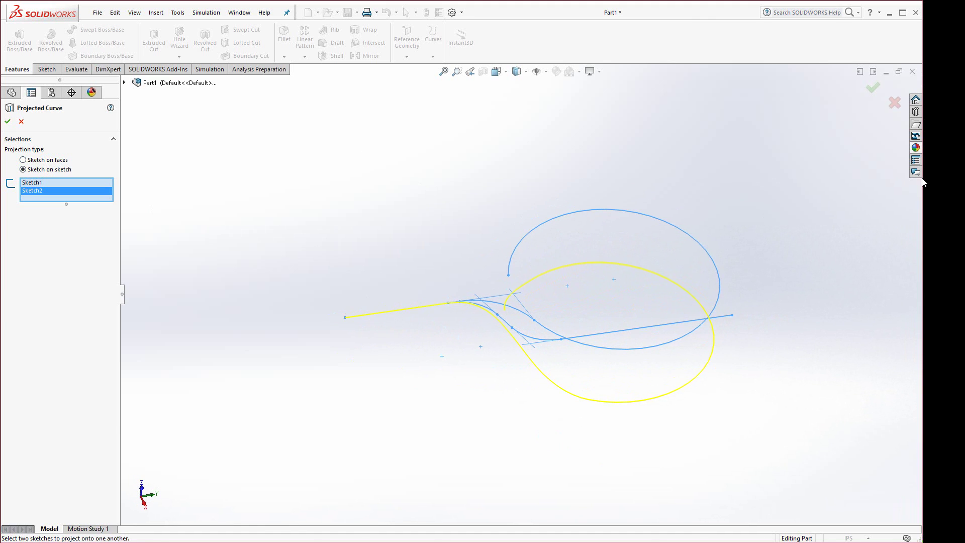
click(873, 88)
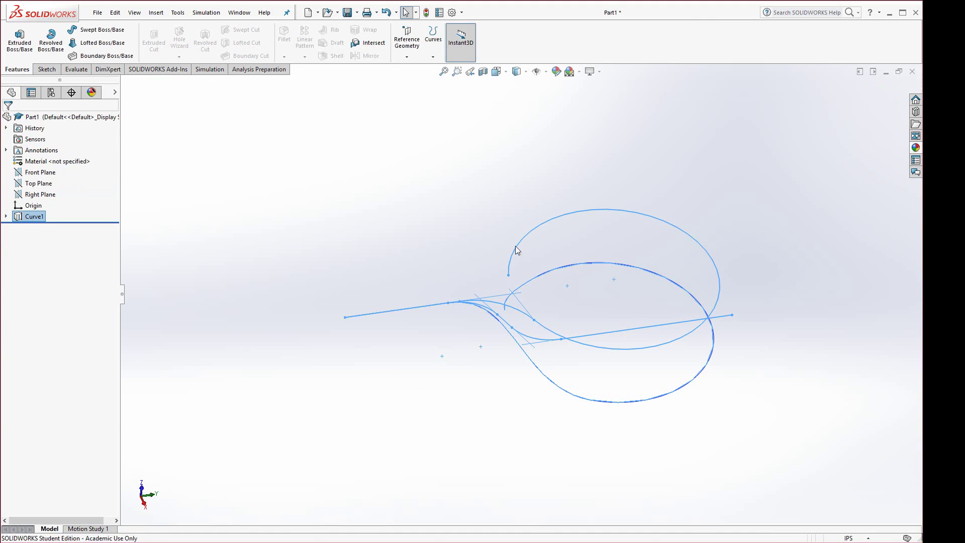
click(429, 211)
Start a sketch on the Top Plane and draw a circle of about 0.35 in radius centred on the origin.
mouse_move(443, 255)
middle_down()
mouse_move(377, 293)
mouse_move(418, 345)
mouse_move(415, 224)
mouse_move(362, 257)
mouse_move(407, 211)
mouse_move(372, 259)
mouse_move(366, 324)
mouse_move(378, 228)
mouse_move(539, 186)
mouse_move(538, 248)
mouse_move(463, 280)
mouse_move(482, 326)
middle_up()
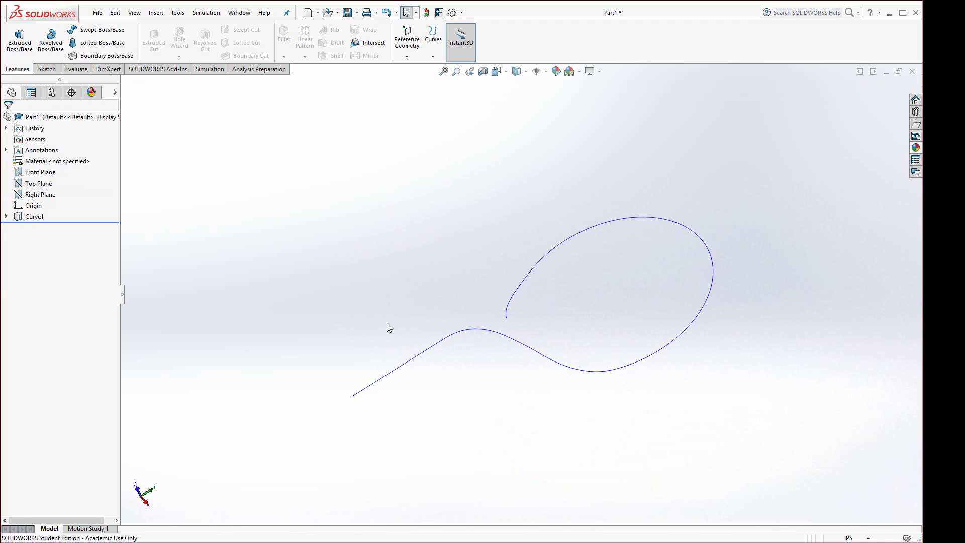
click(43, 185)
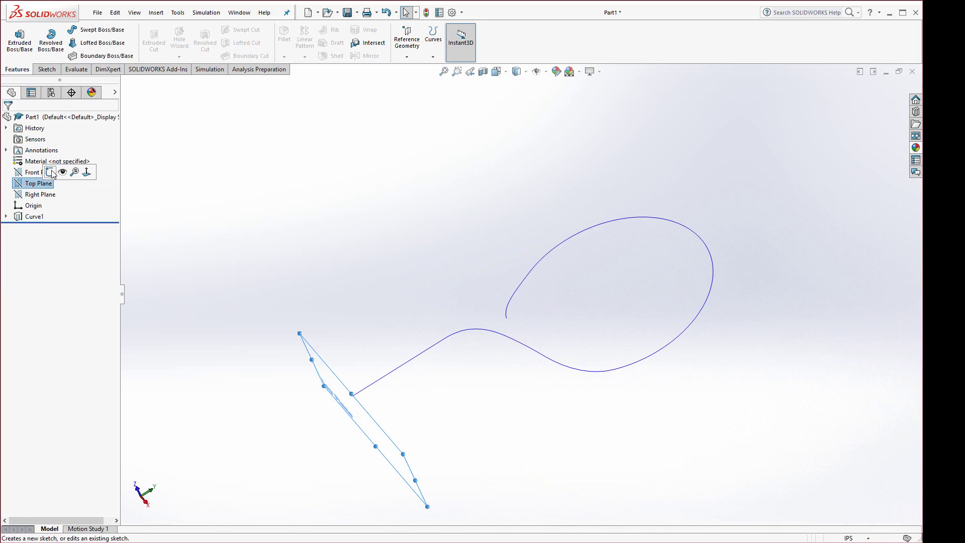
click(50, 172)
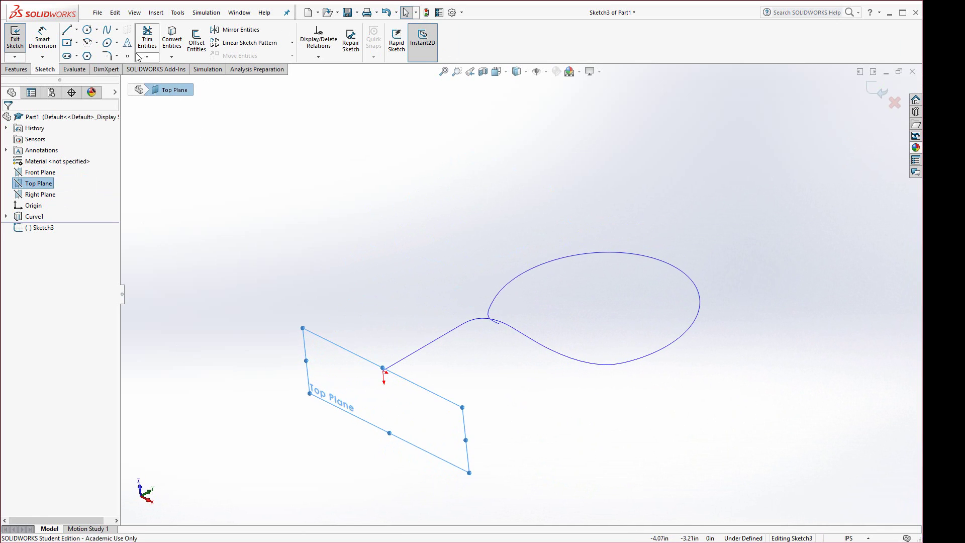
click(88, 29)
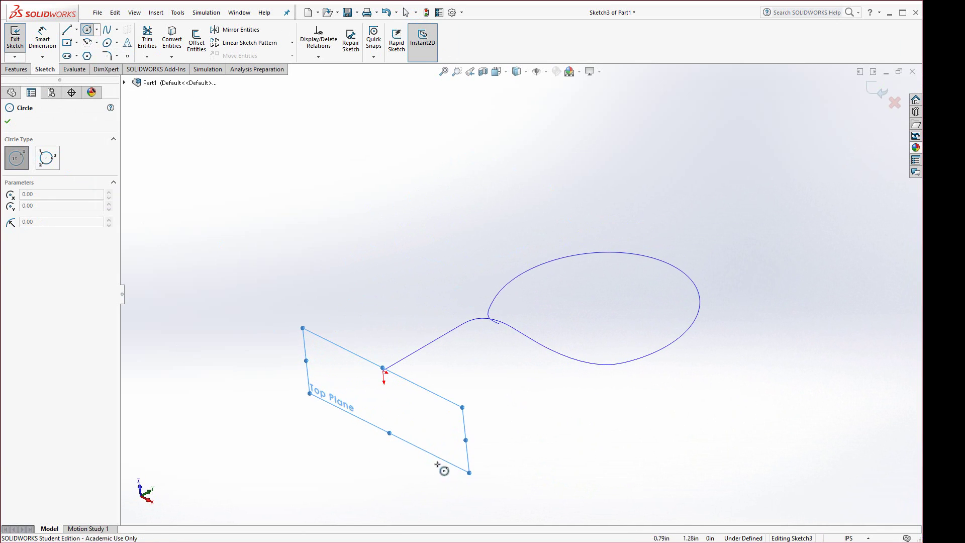
click(383, 370)
click(401, 377)
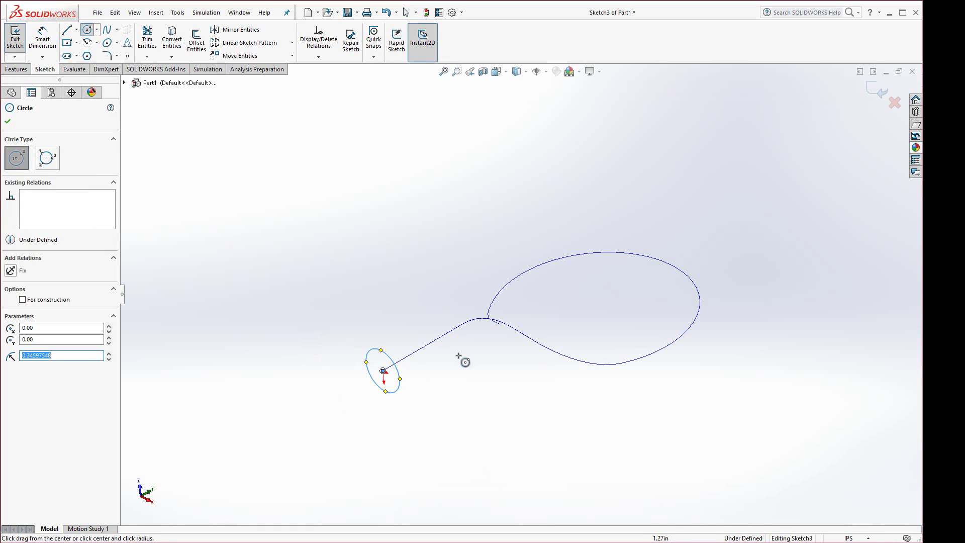
Dimension the profile circle's diameter as 0.5 in and exit the sketch.
click(43, 39)
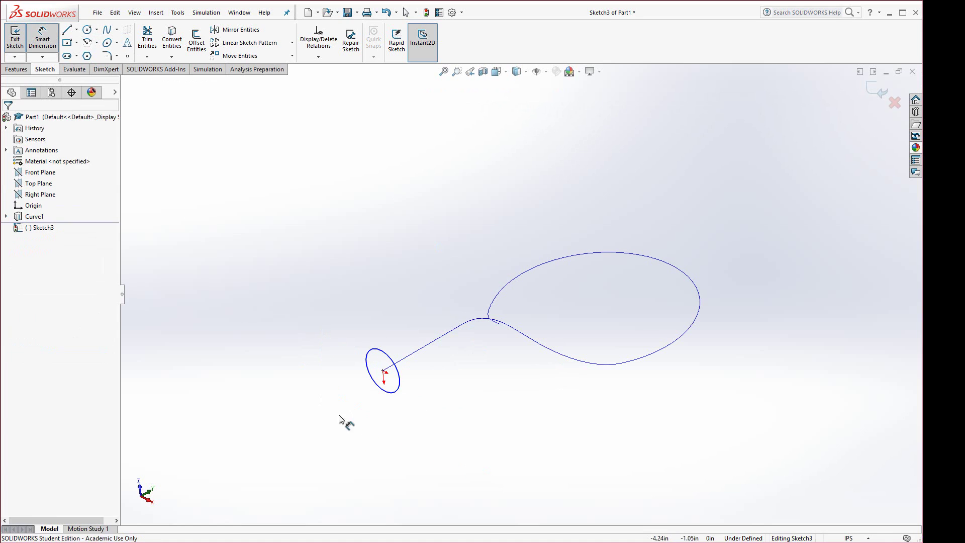
click(398, 390)
click(428, 444)
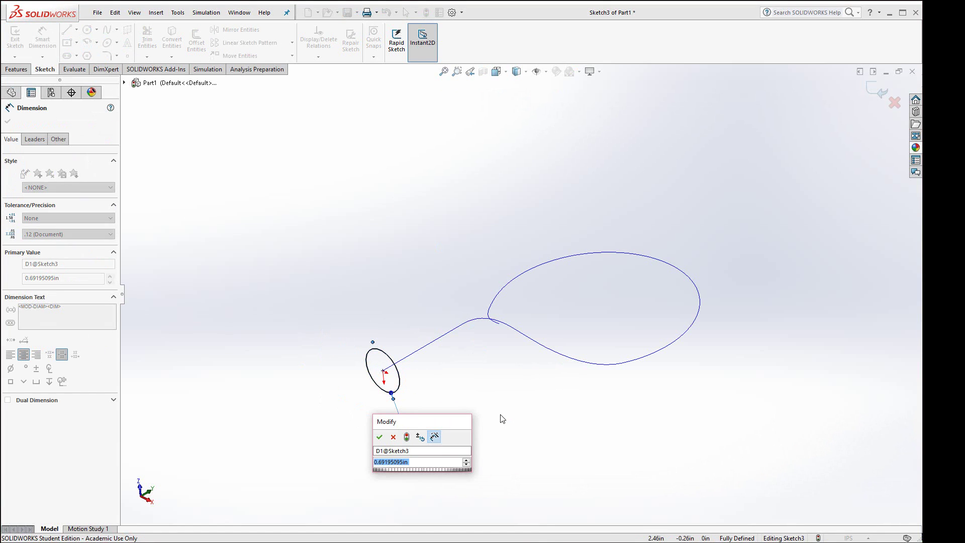
text(0.5)
key(Return)
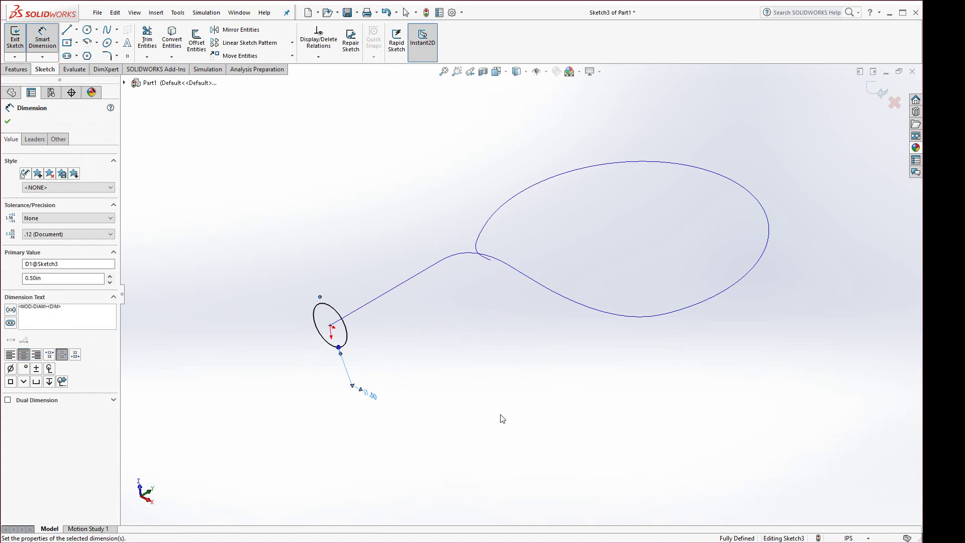
click(382, 236)
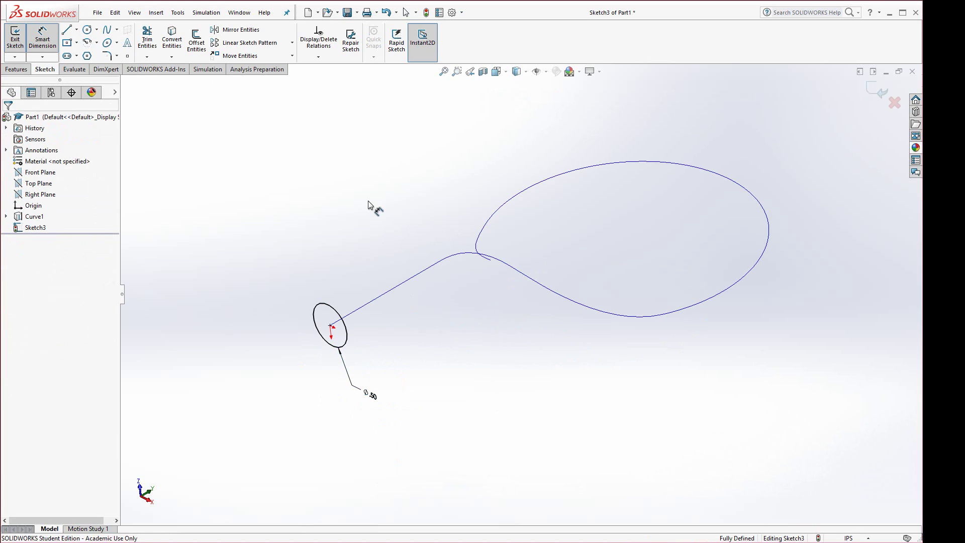
click(426, 13)
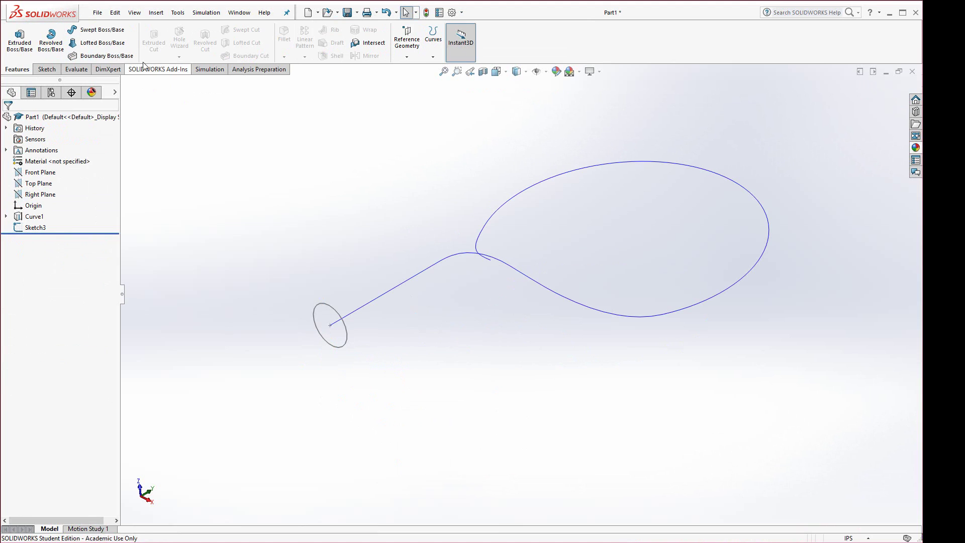
Create a swept boss using the circle sketch as the profile and the projected curve as the path.
click(104, 32)
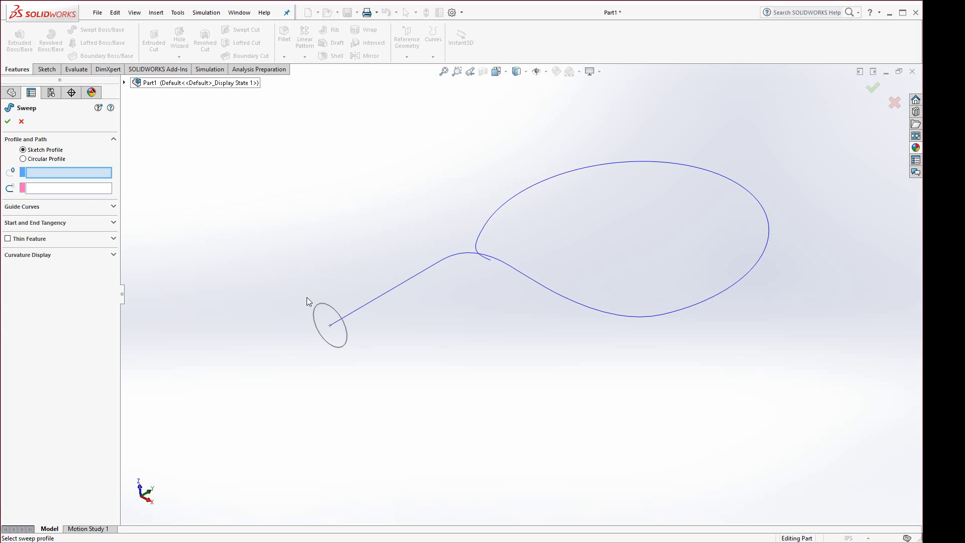
click(319, 303)
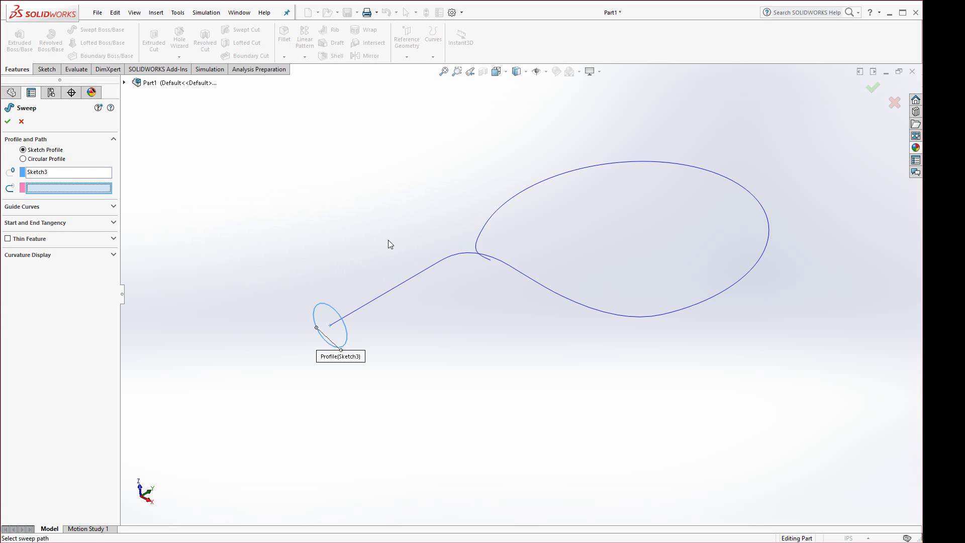
click(415, 277)
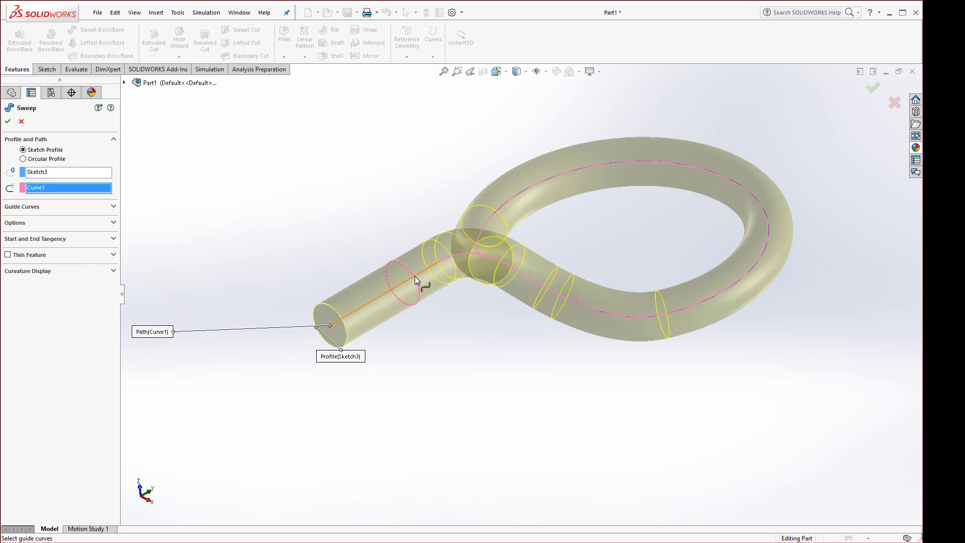
key(Return)
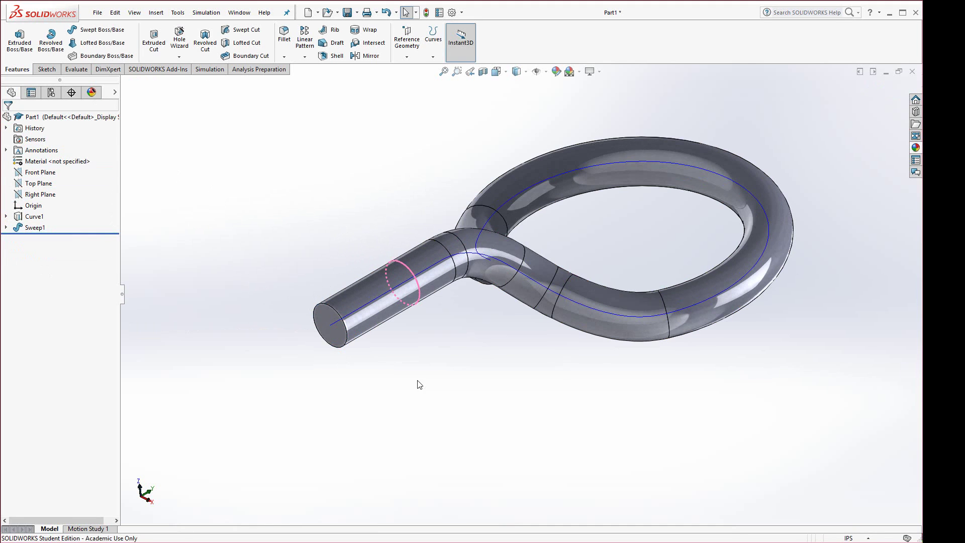
Toggle the visibility of the sweep's profile sketch and hide the projected curve.
middle_drag(349, 190, 345, 262)
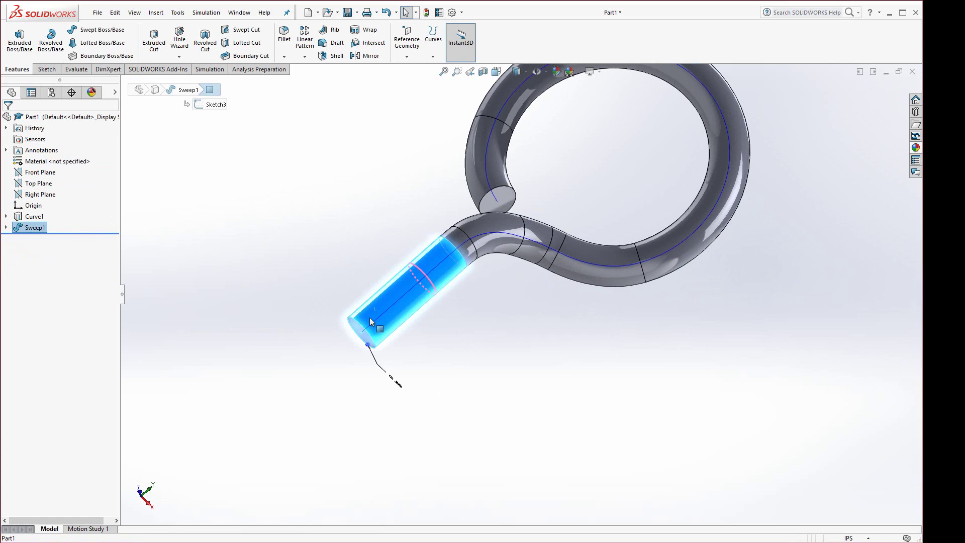
middle_drag(387, 373, 571, 254)
scroll(522, 222, down, 6)
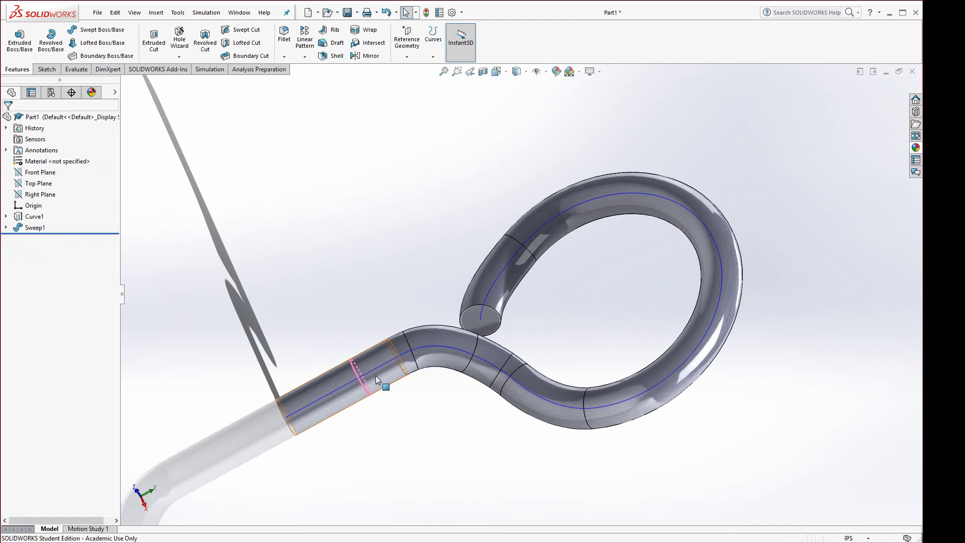
middle_drag(437, 417, 468, 392)
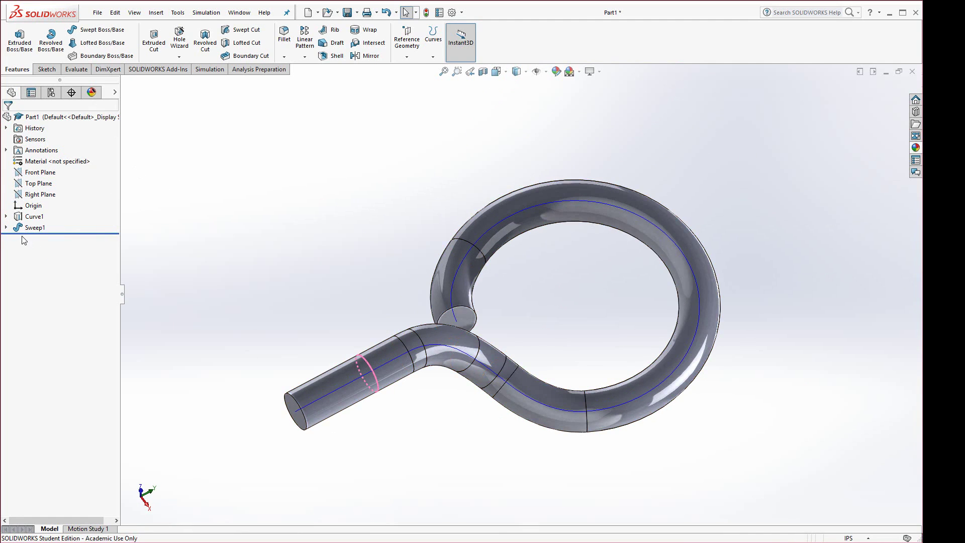
click(7, 229)
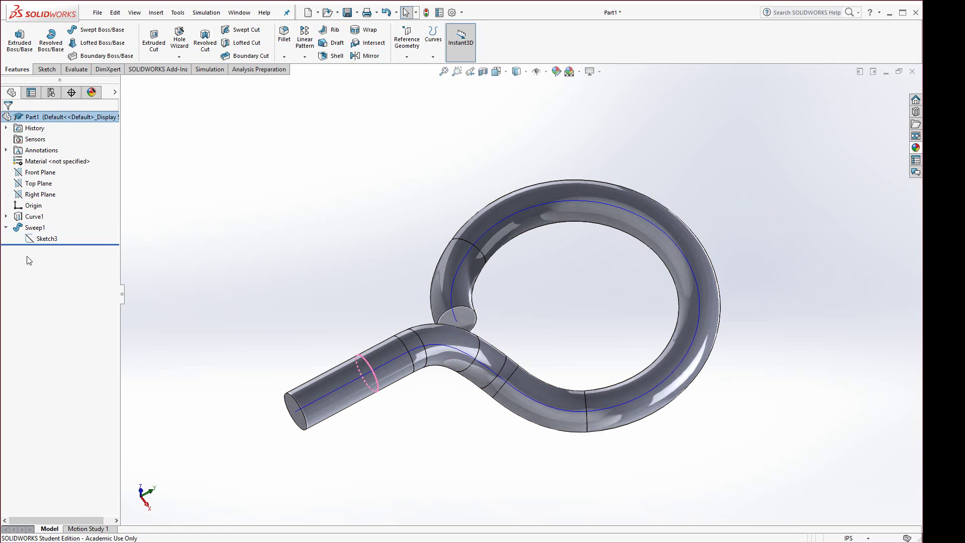
right_click(44, 239)
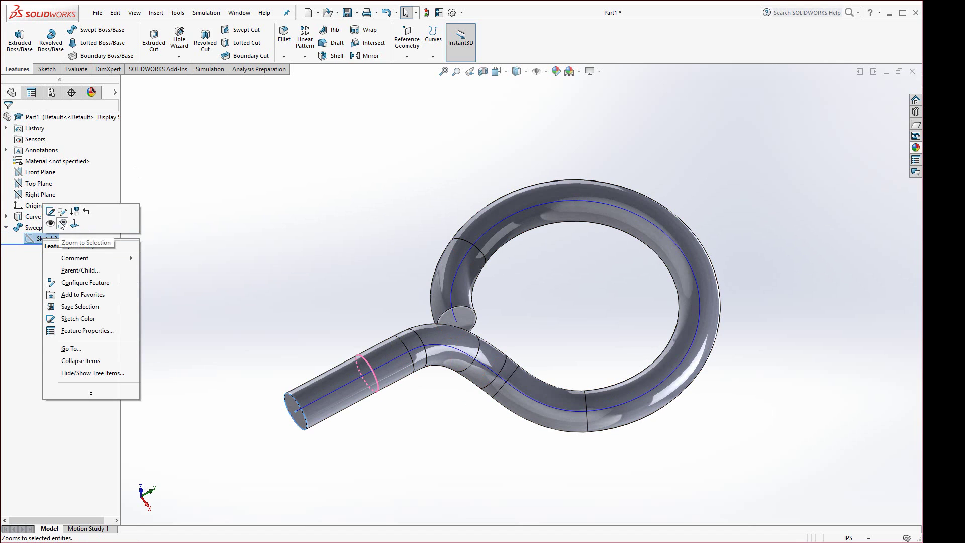
click(50, 223)
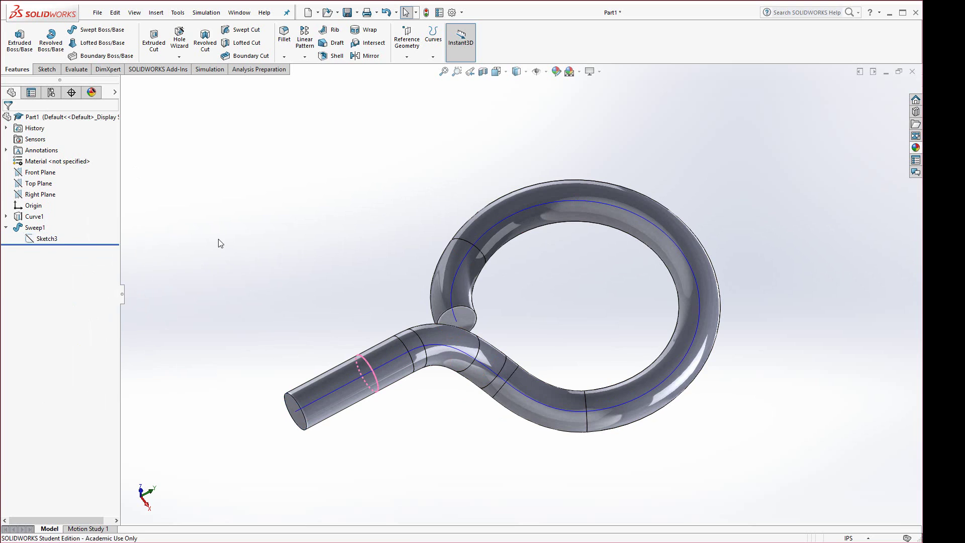
right_click(25, 219)
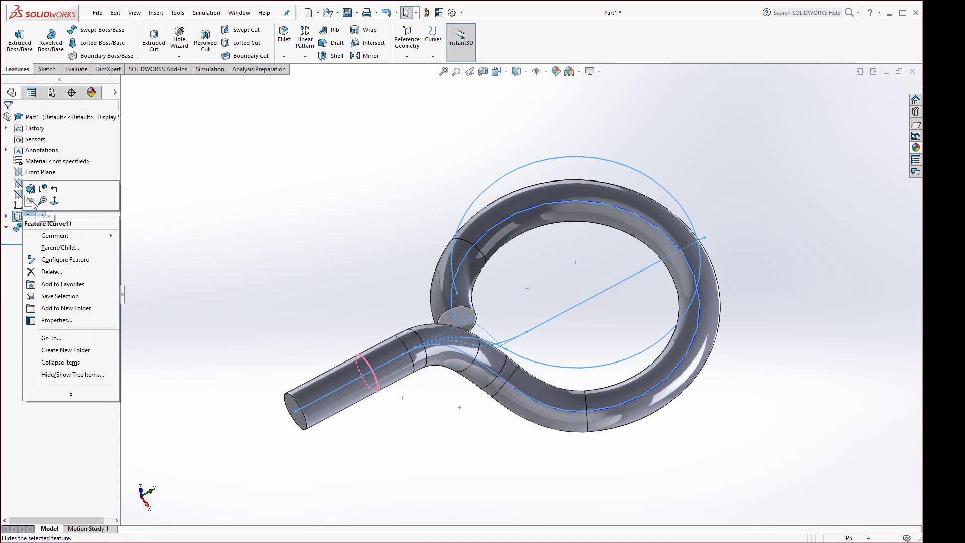
click(31, 201)
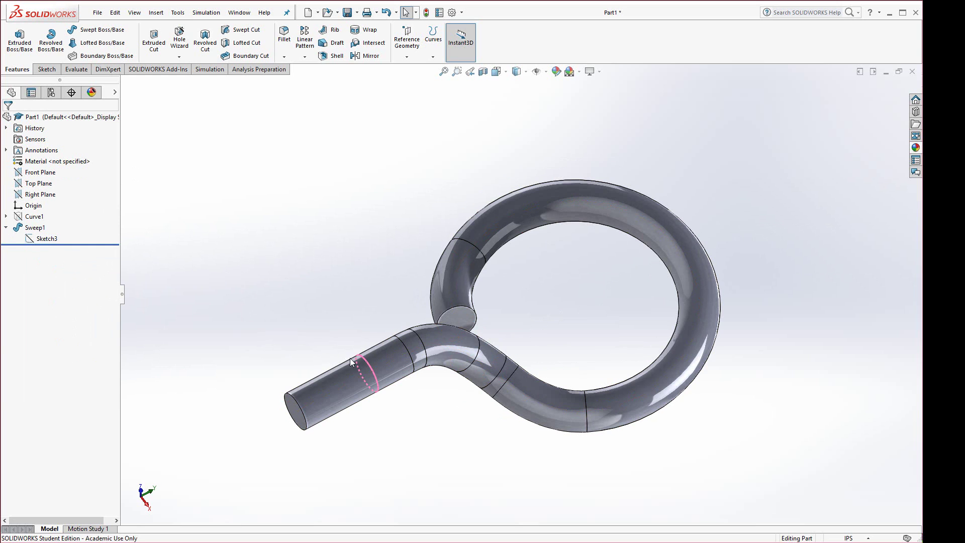
Start a sketch on the Front Plane and draw a vertical line about 6.29 in long downward from the origin.
middle_drag(320, 305, 270, 360)
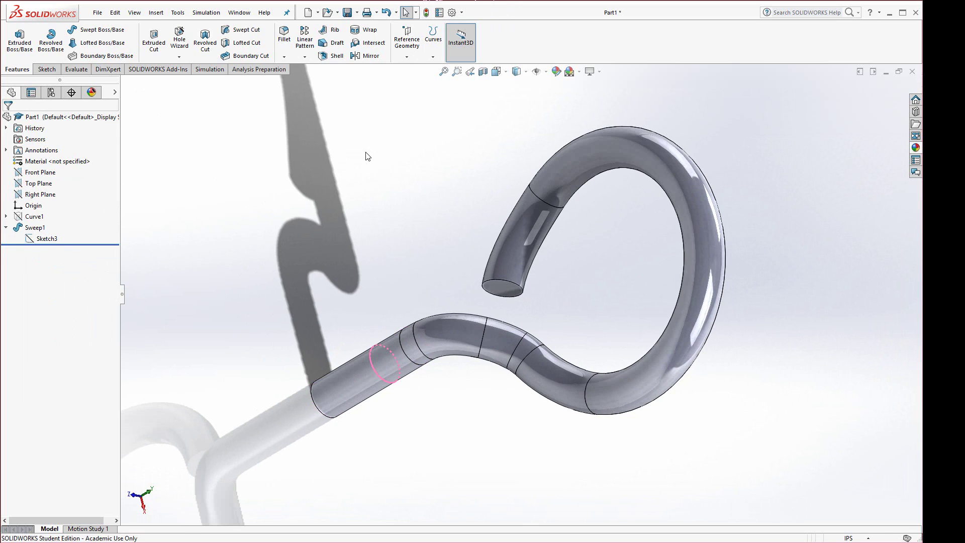
middle_drag(348, 236, 427, 264)
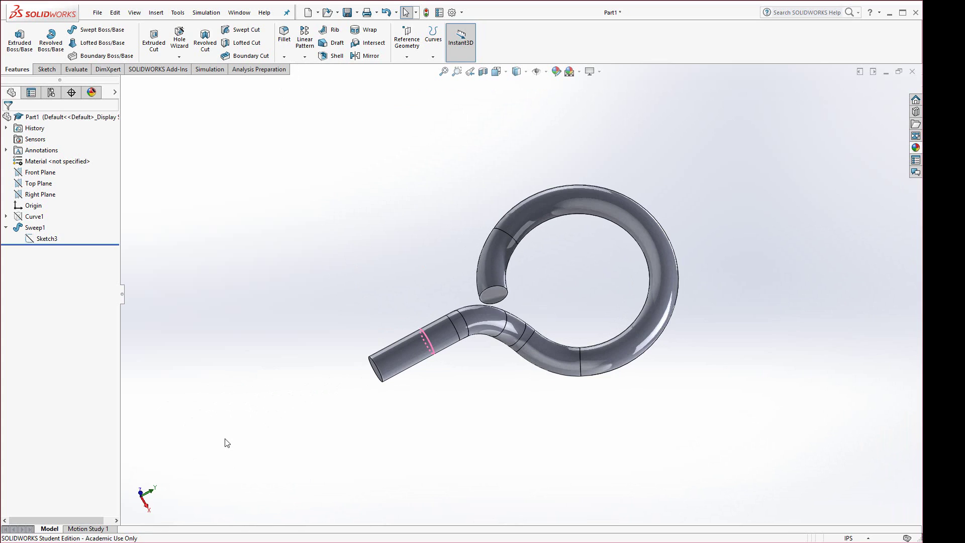
click(37, 172)
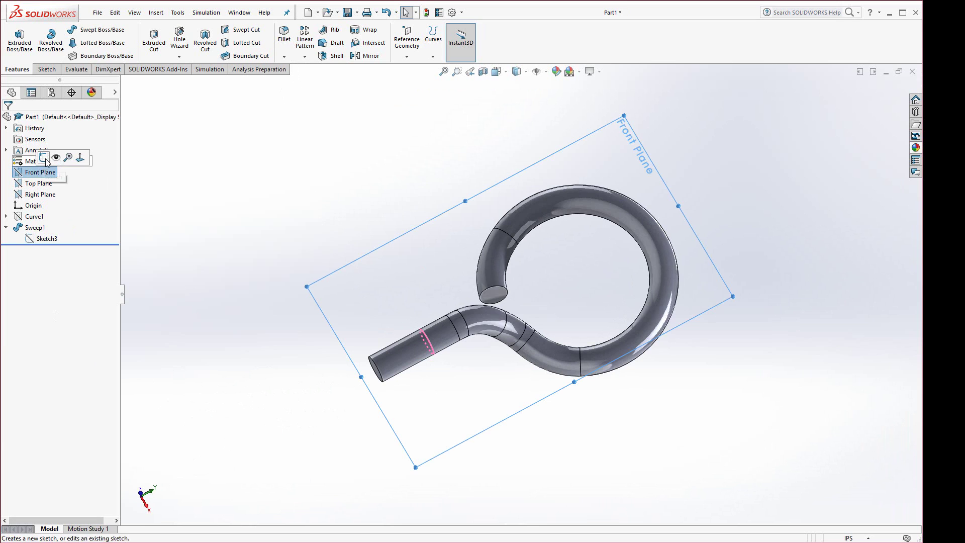
click(43, 157)
key(space)
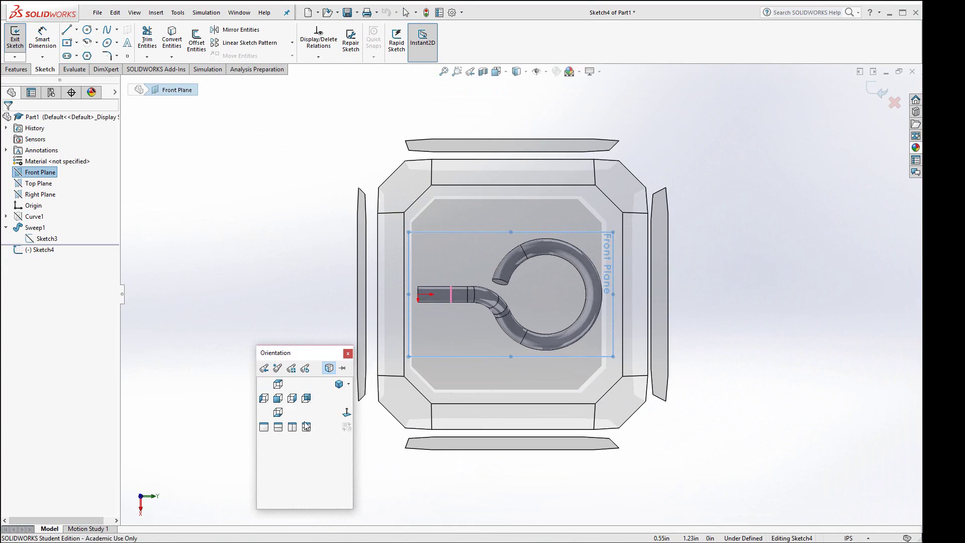
click(277, 399)
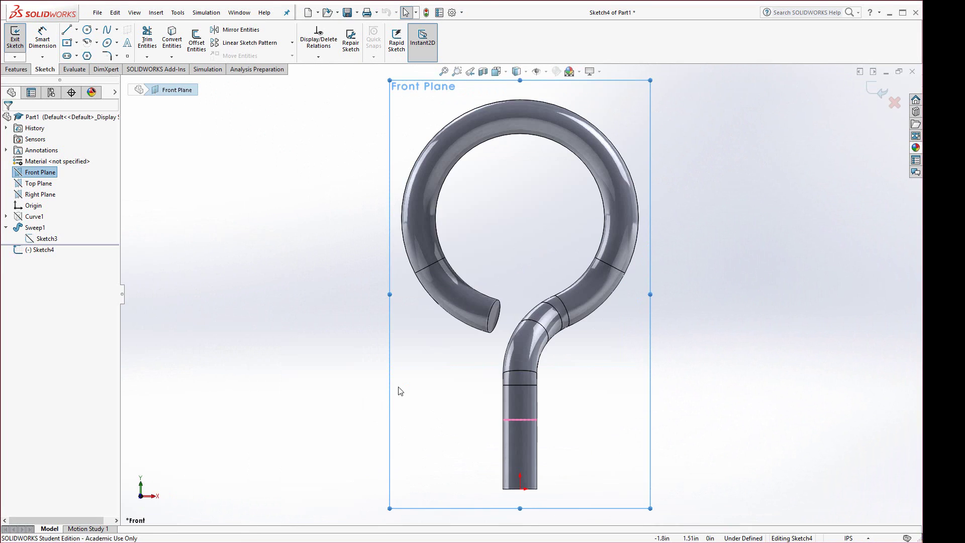
scroll(530, 324, down, 3)
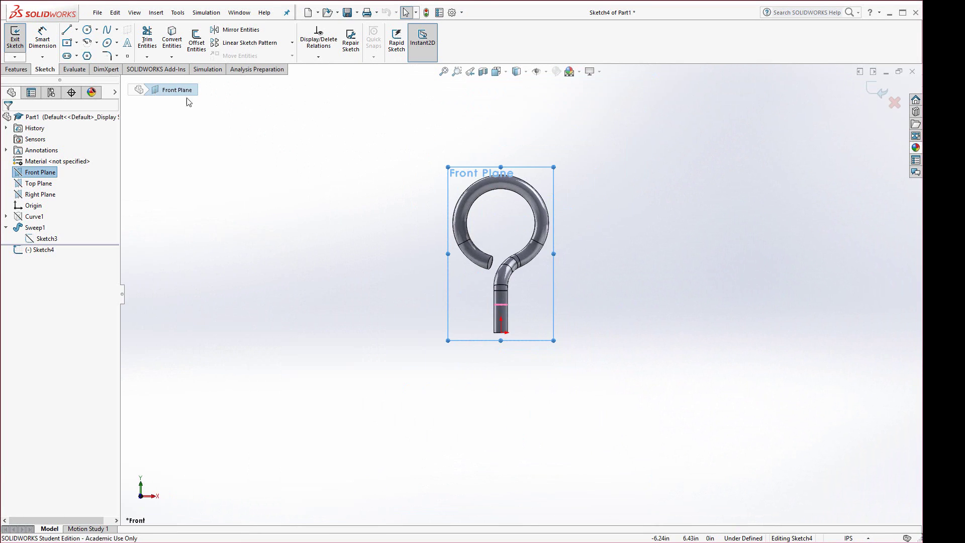
click(66, 30)
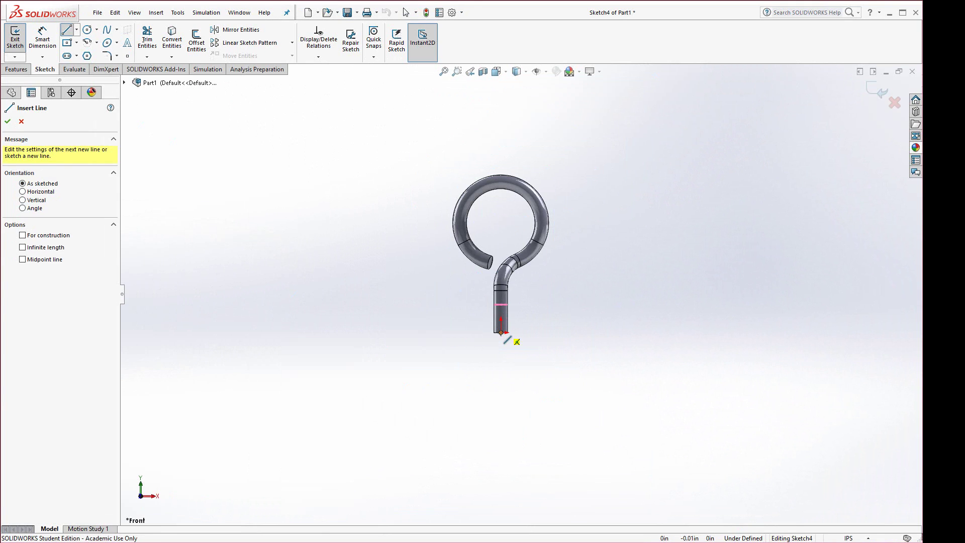
click(501, 332)
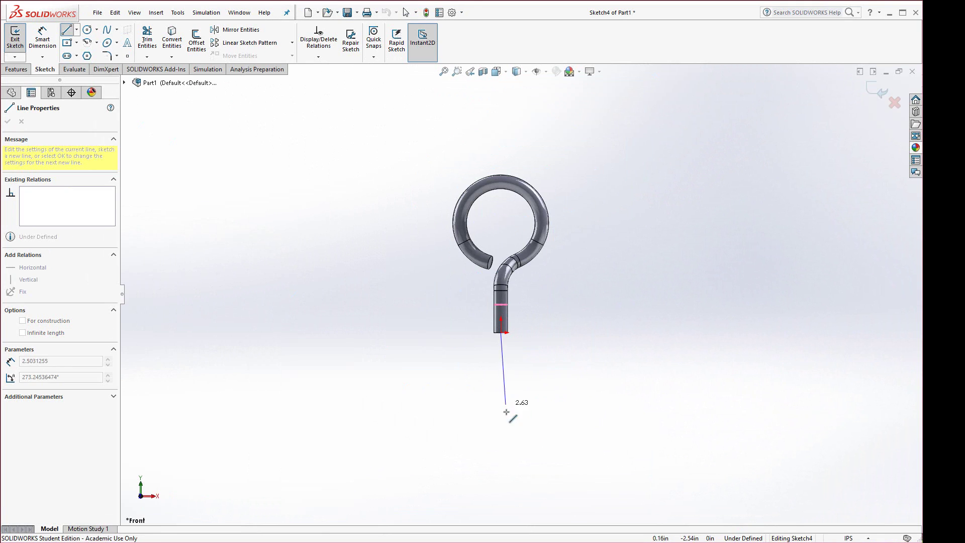
click(501, 506)
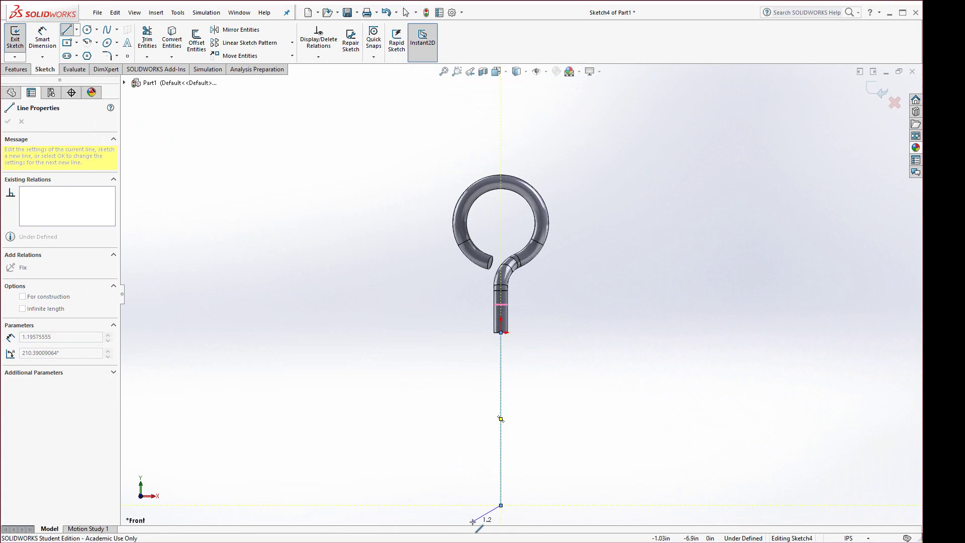
Add a tangent arc of about 1.36 in radius and 50° curving toward negative X from the vertical line's lower end.
key(z)
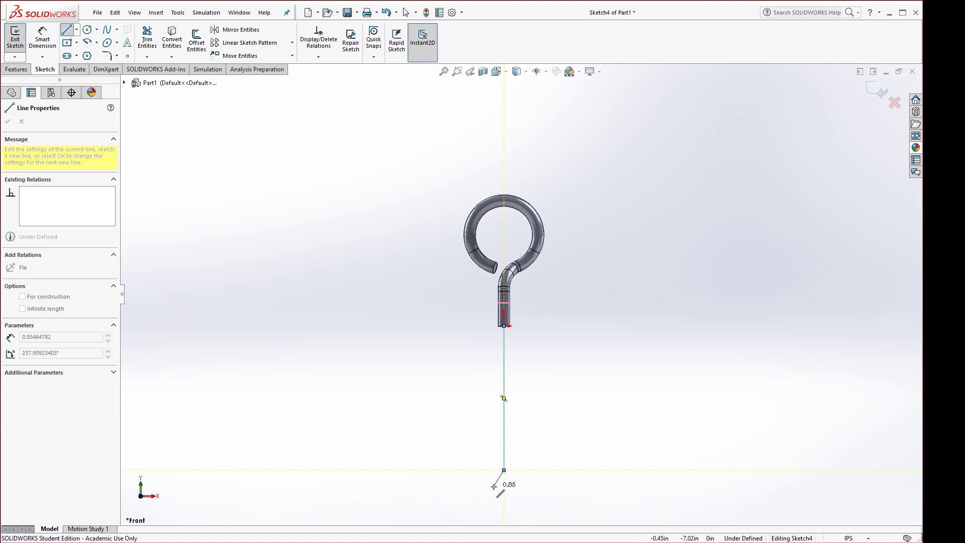
click(504, 470)
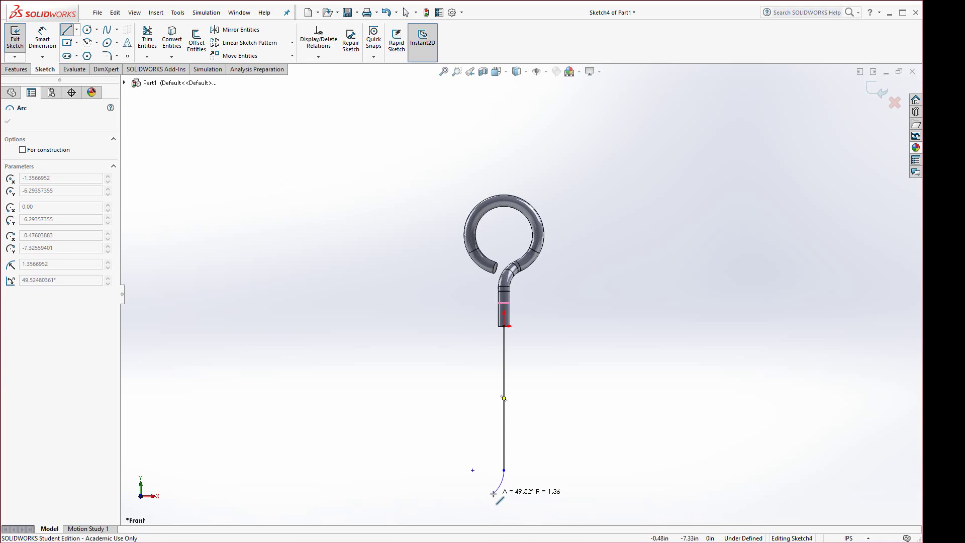
click(492, 493)
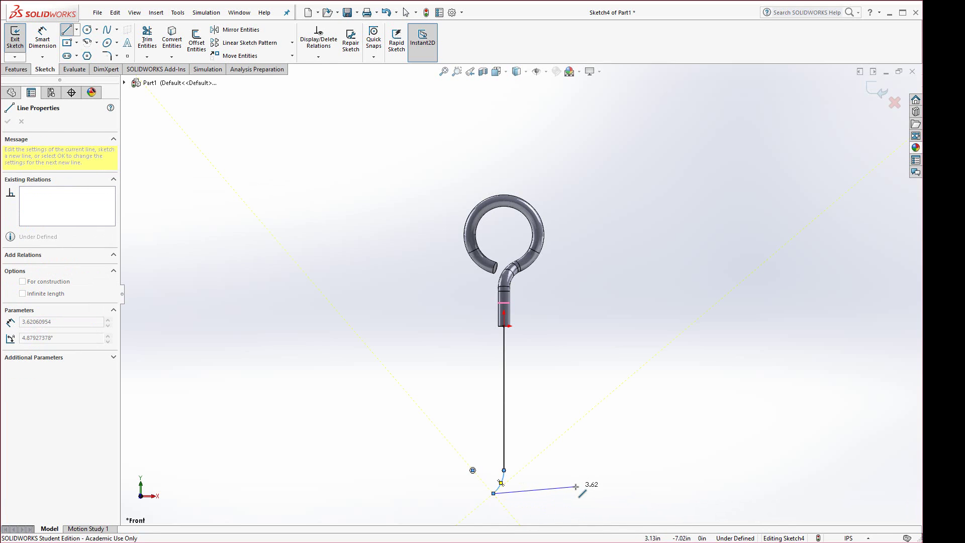
key(Escape)
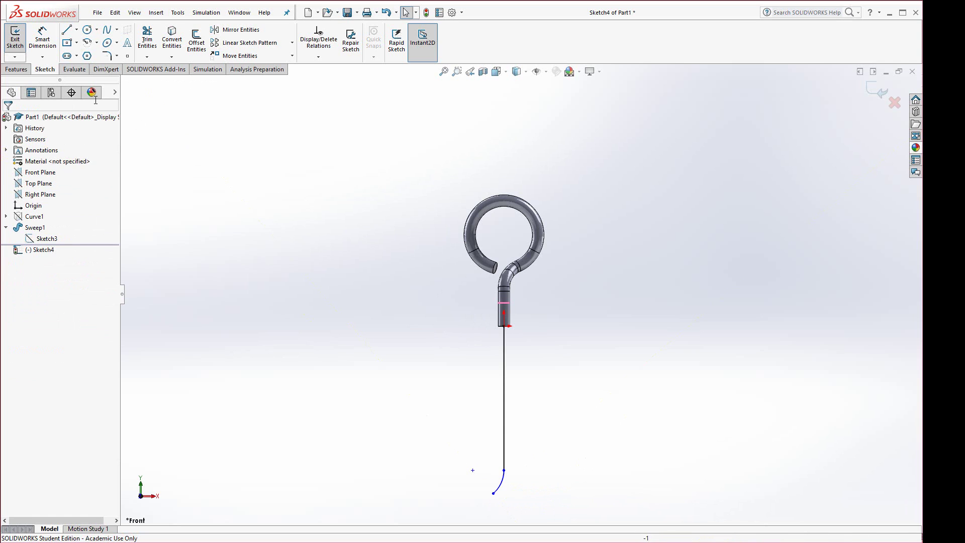
Dimension the length of the vertical line below the origin as 7 in.
click(42, 37)
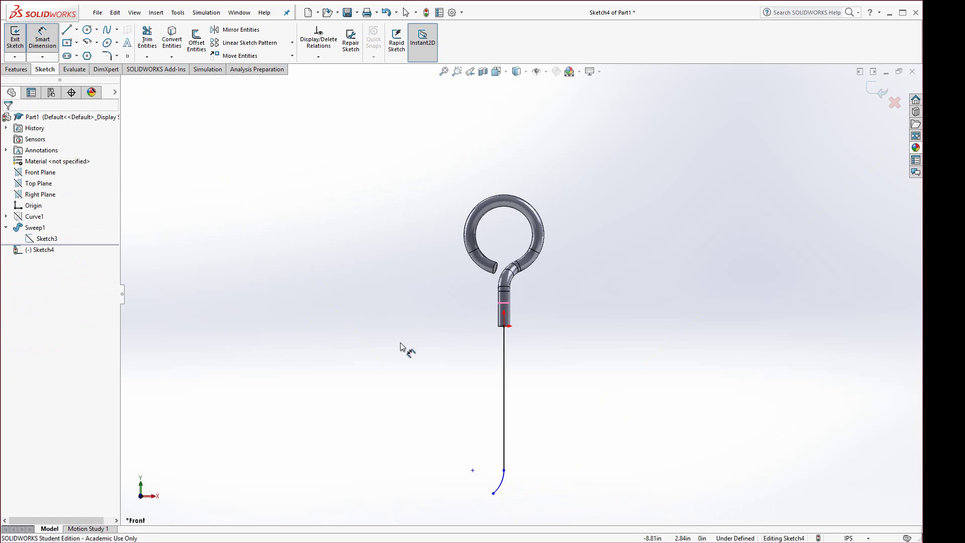
click(504, 394)
click(544, 393)
text(7.00in)
key(Return)
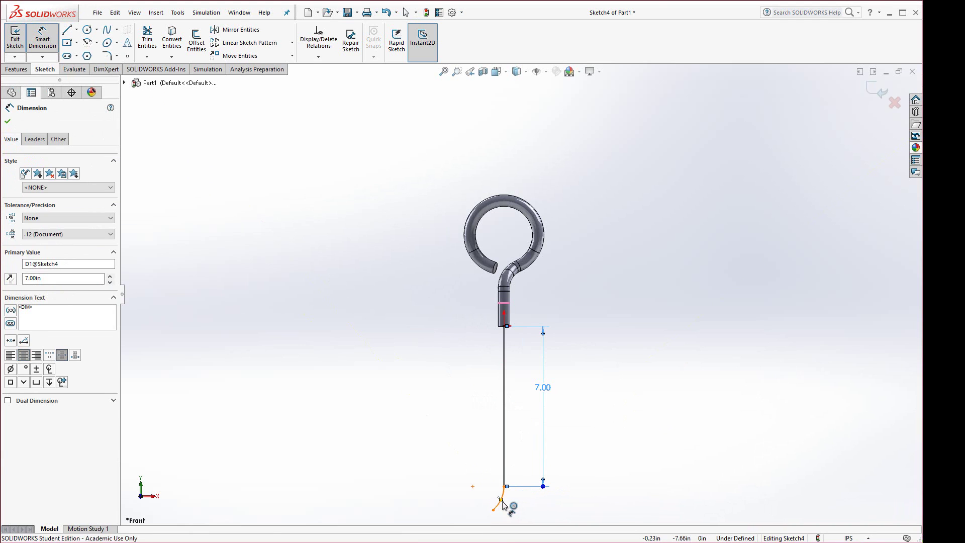
Dimension the radius of the tangent arc at the vertical line's lower end as 1 in.
click(499, 504)
click(544, 513)
text(1)
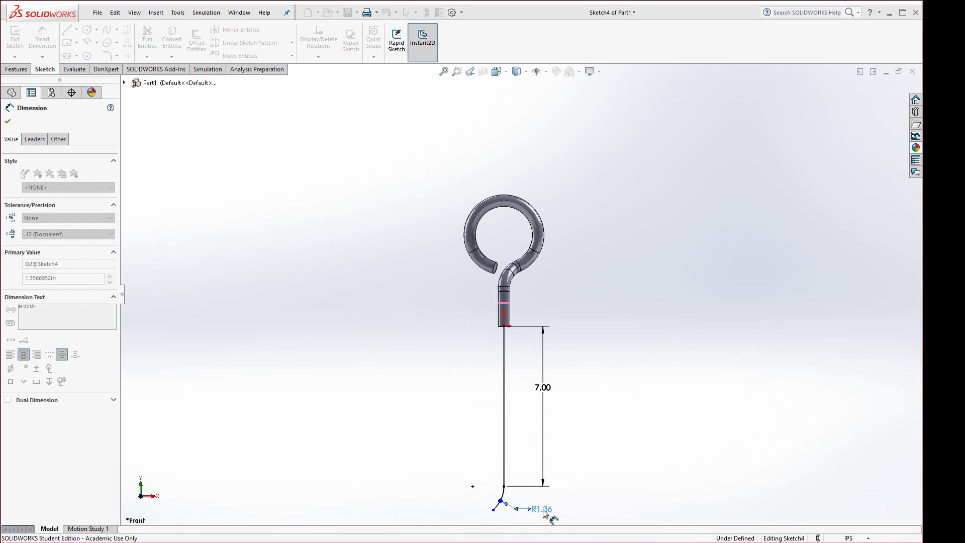
key(Return)
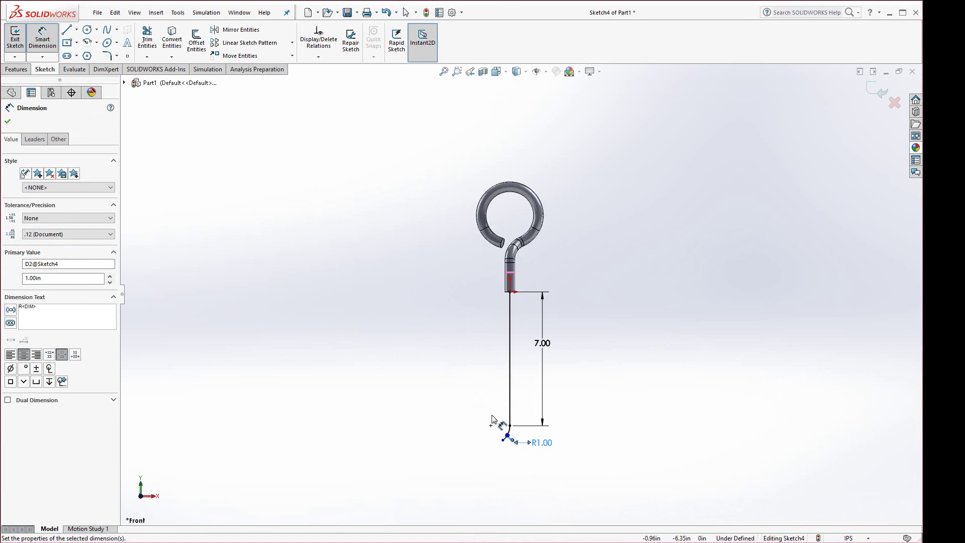
scroll(502, 421, down, 3)
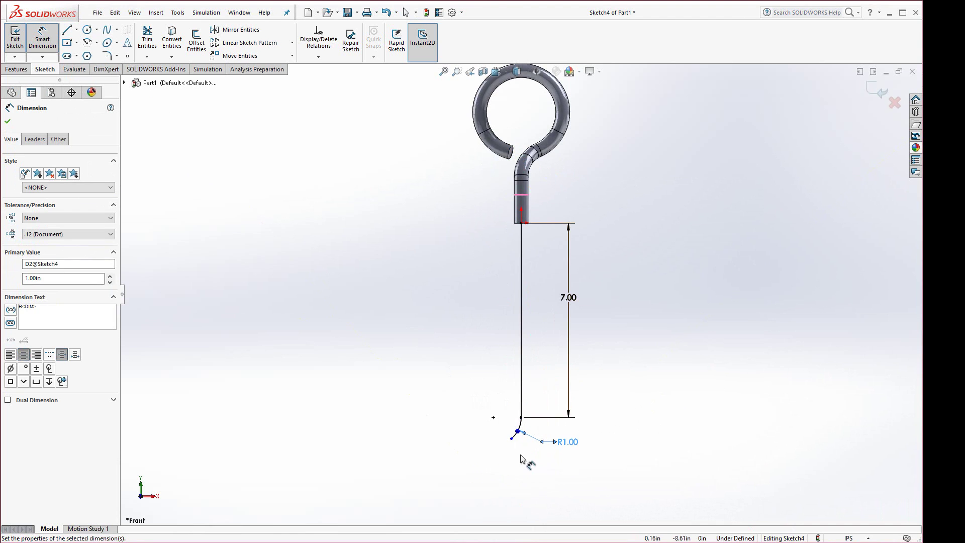
Dimension the included angle of the lower tangent arc as 45° and close the path sketch.
click(512, 438)
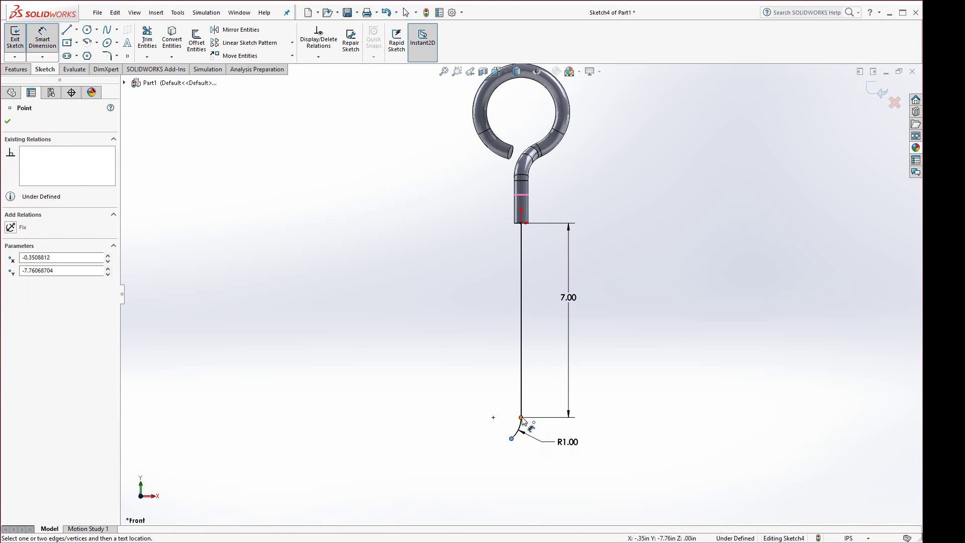
click(521, 418)
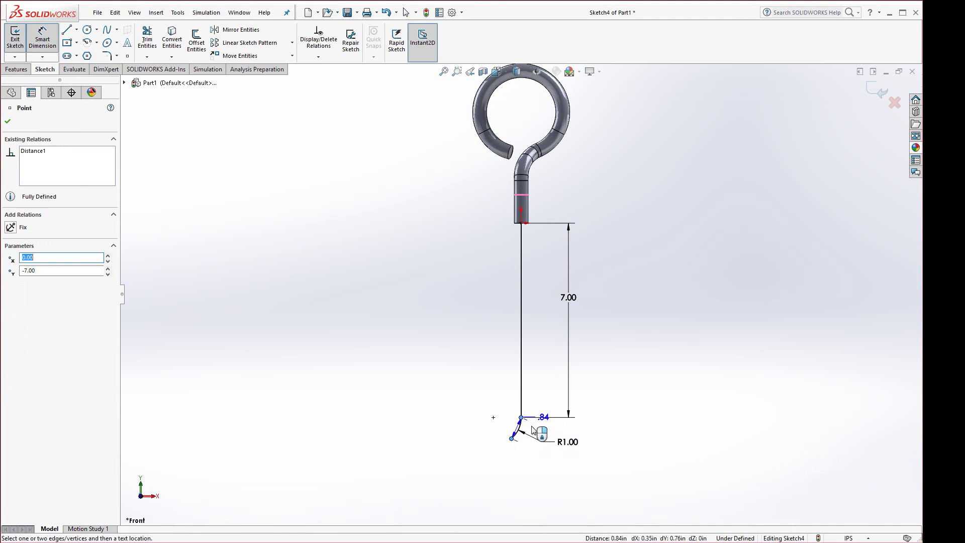
click(493, 418)
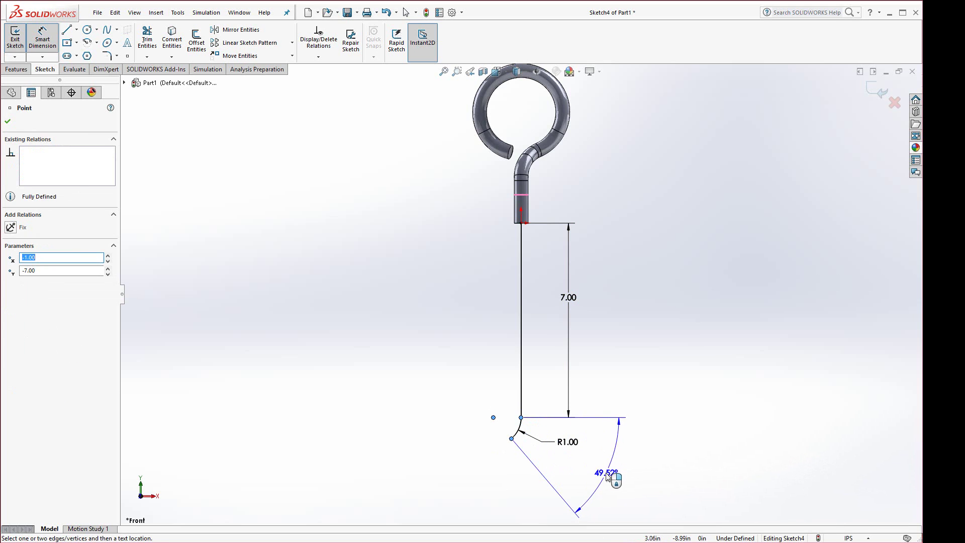
click(607, 474)
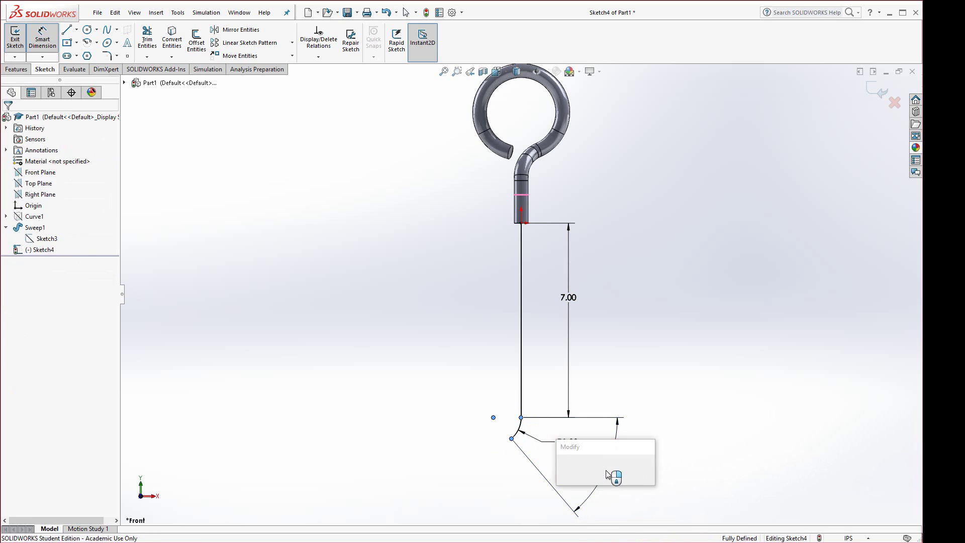
text(45)
key(Return)
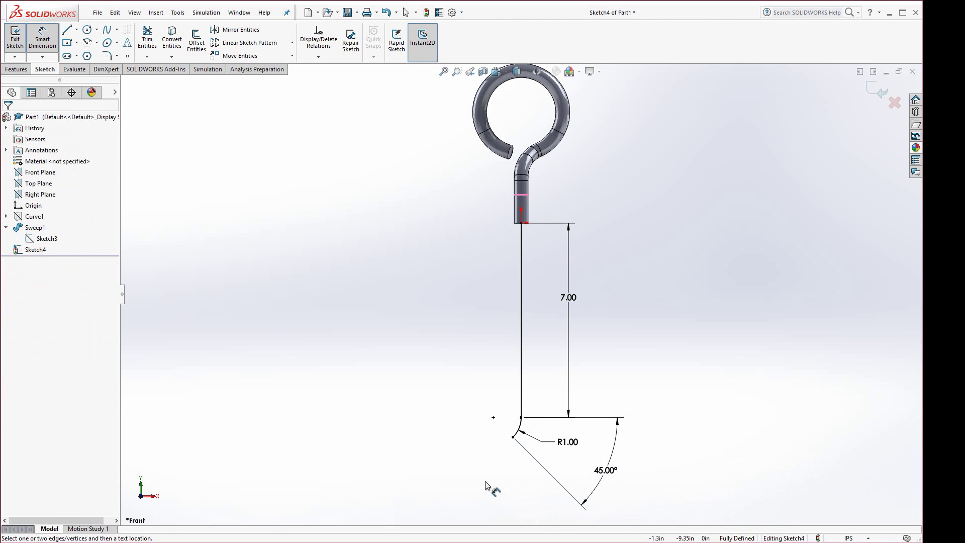
click(427, 12)
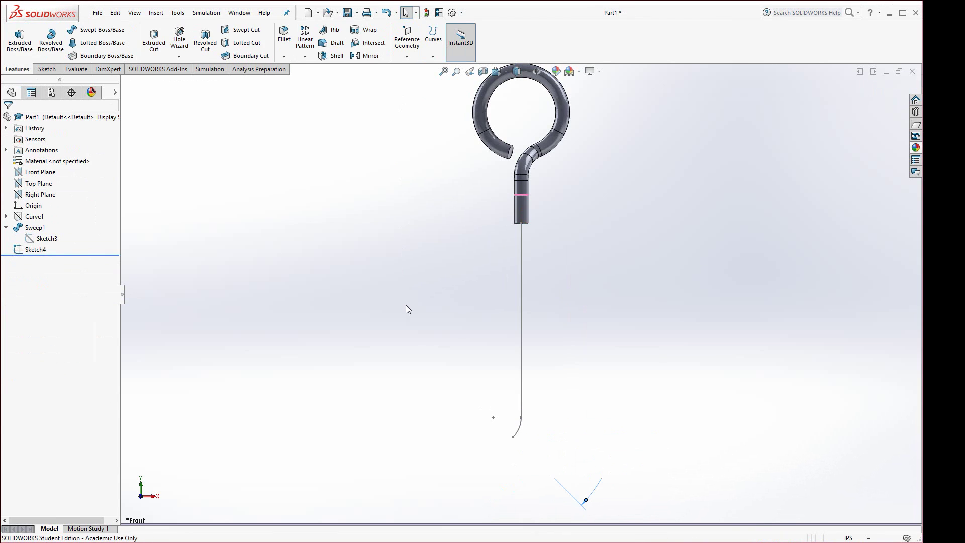
Start a sketch on the shank's flat lower end face, convert its circular edge into sketch geometry, and close the sketch.
mouse_move(442, 304)
middle_down()
mouse_move(394, 151)
mouse_move(562, 212)
middle_up()
scroll(539, 232, down, 8)
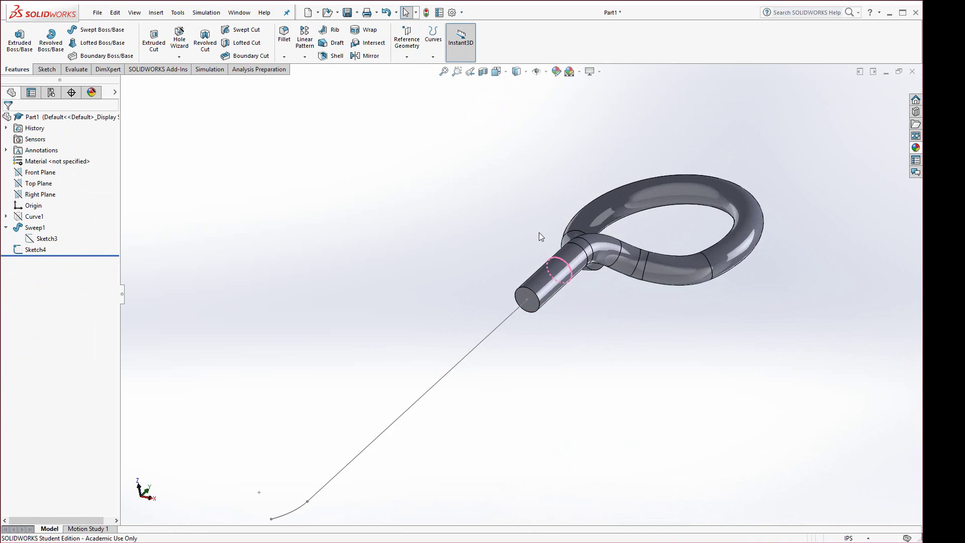
click(521, 373)
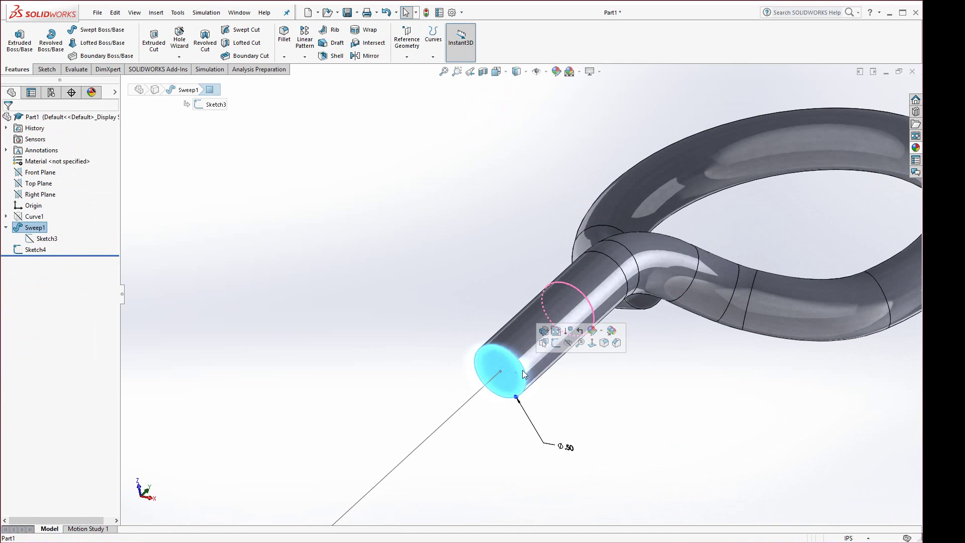
click(556, 343)
scroll(533, 407, up, 6)
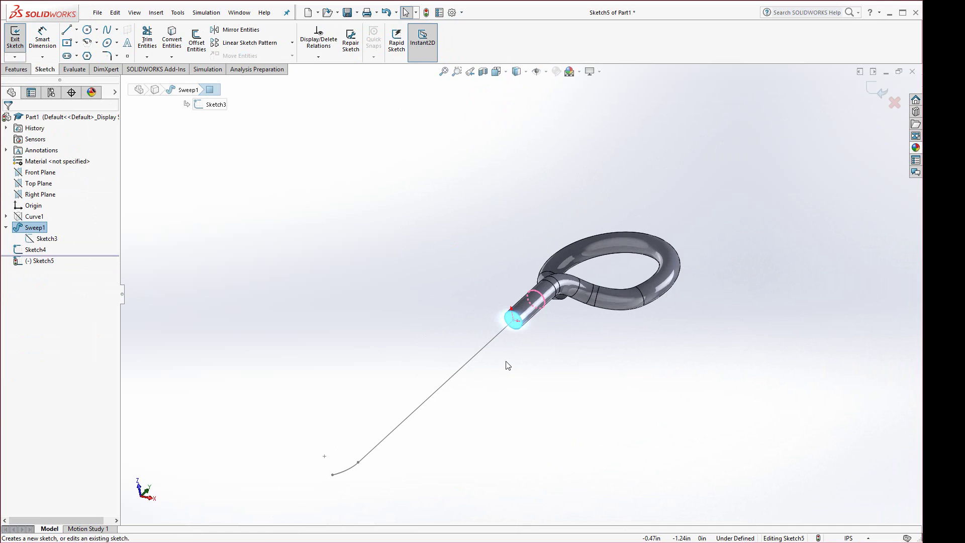
scroll(505, 329, down, 3)
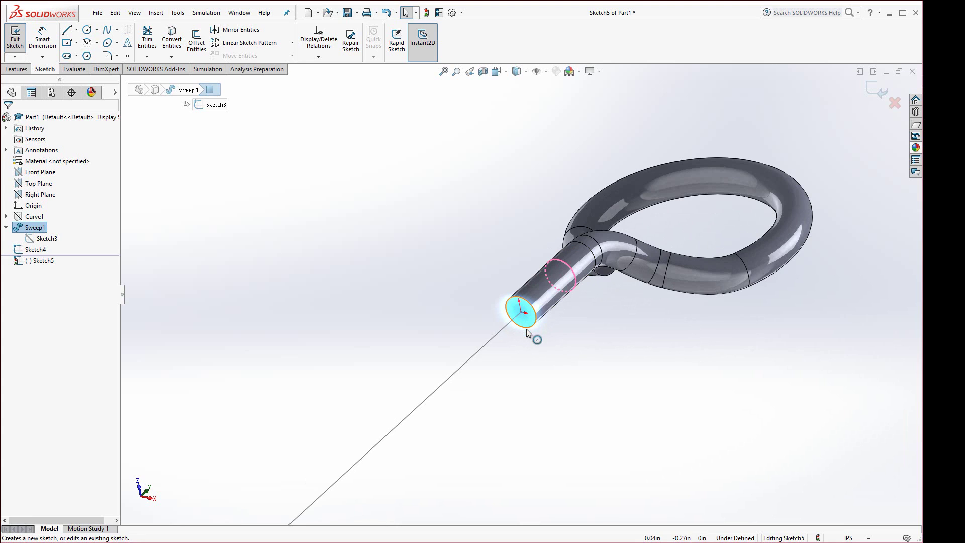
click(172, 43)
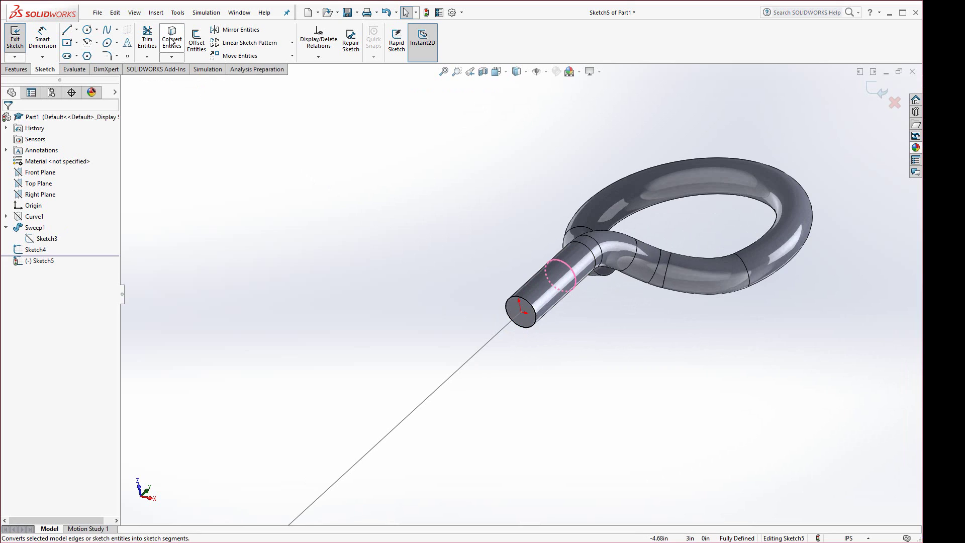
click(426, 13)
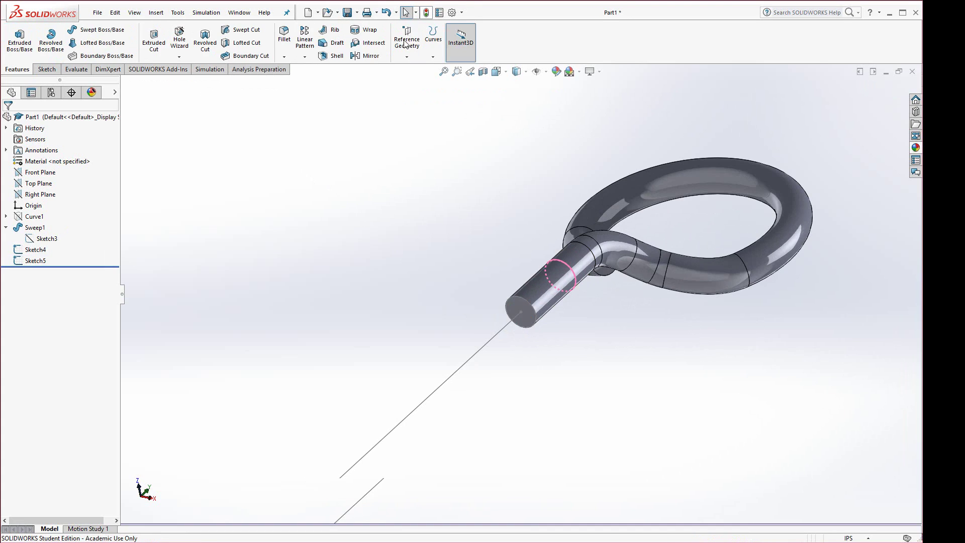
Sweep the converted circle along the 7 in line and 45° arc path as a Swept Boss/Base.
click(108, 32)
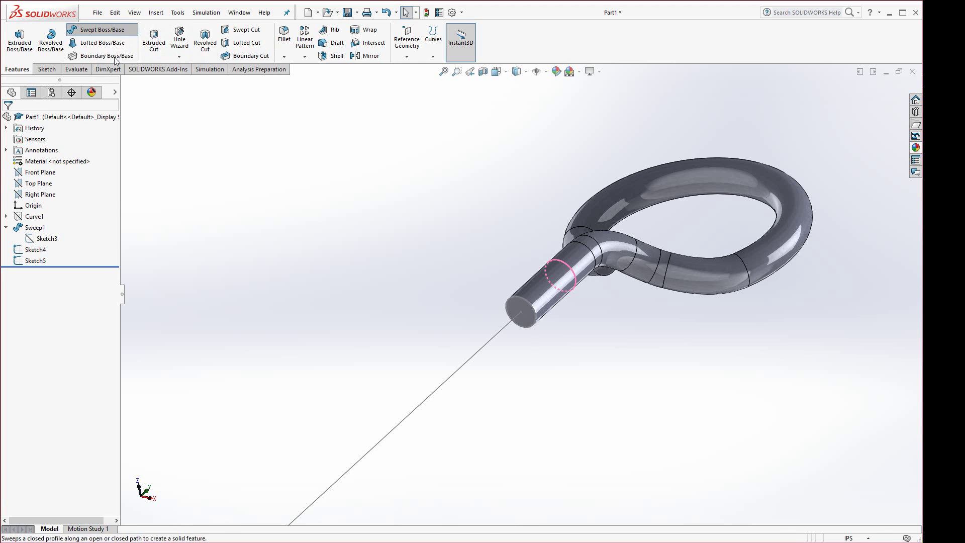
click(532, 328)
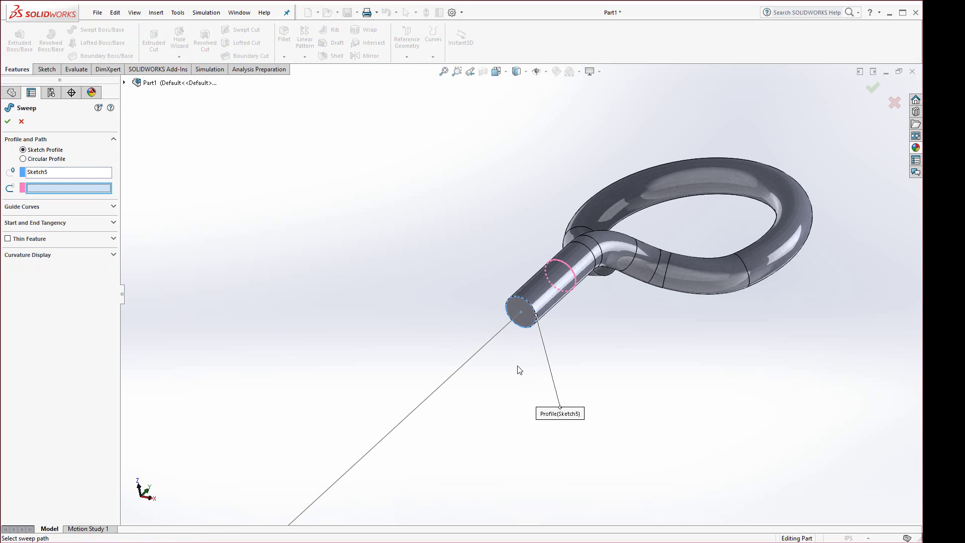
click(468, 363)
key(z)
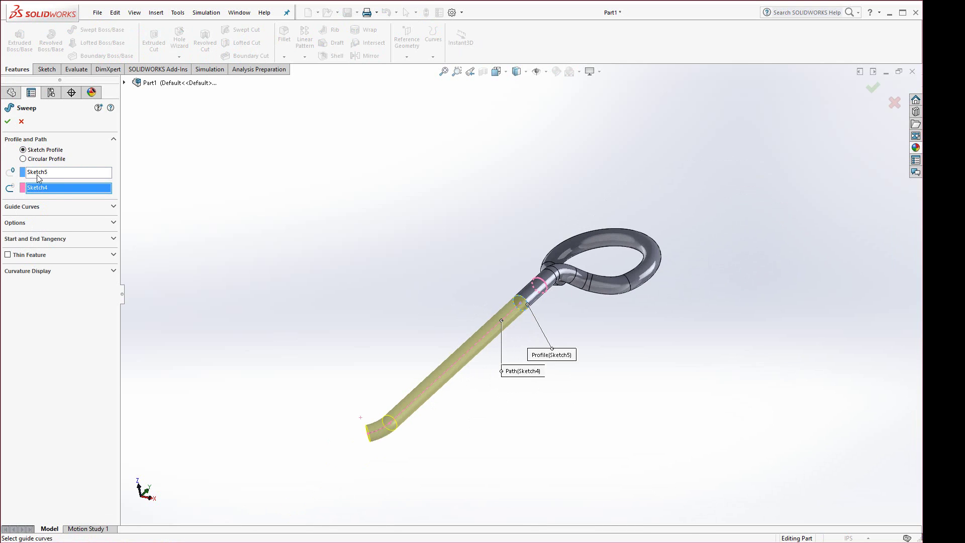
click(7, 121)
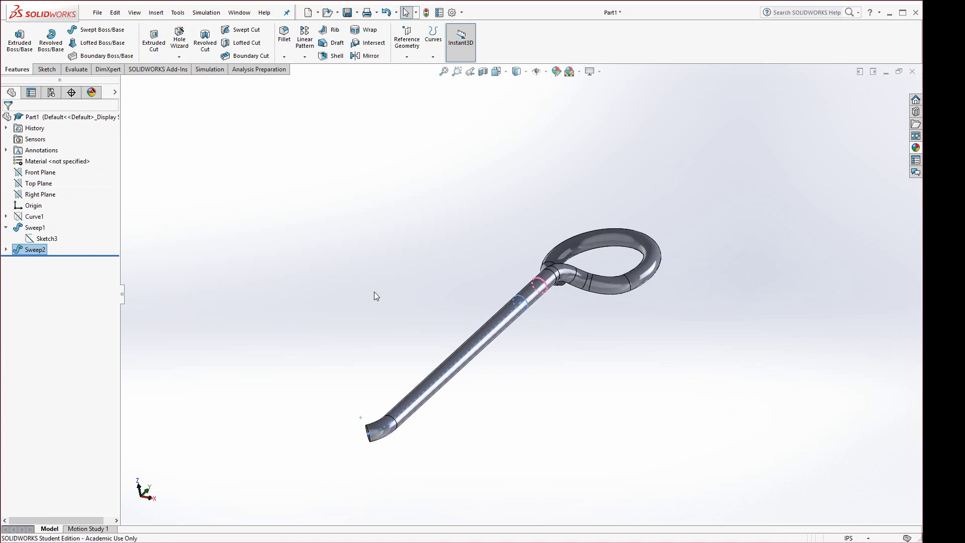
Mirror the whole solid body about the flat end face of the lower bend, with Merge solids enabled.
middle_drag(374, 291, 426, 356)
click(427, 355)
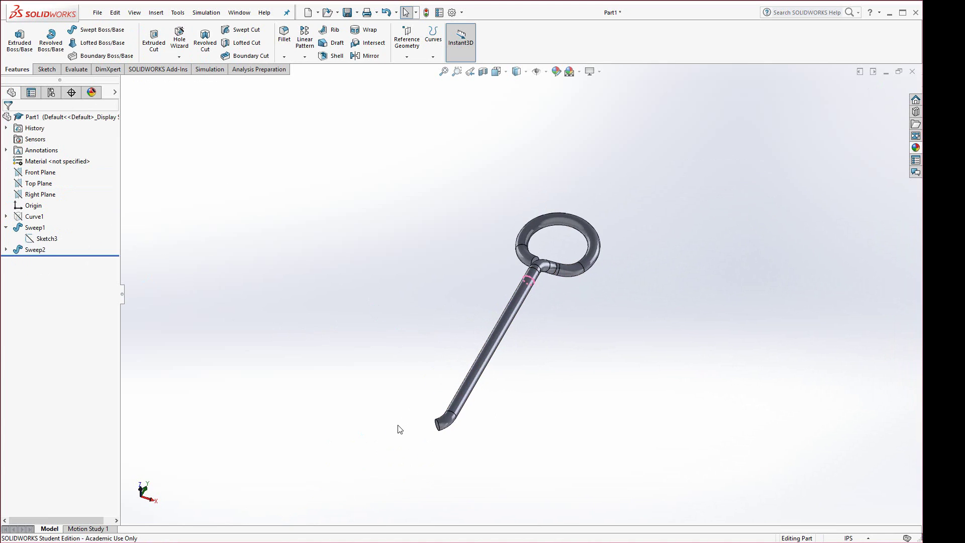
middle_drag(399, 427, 427, 441)
scroll(497, 433, down, 5)
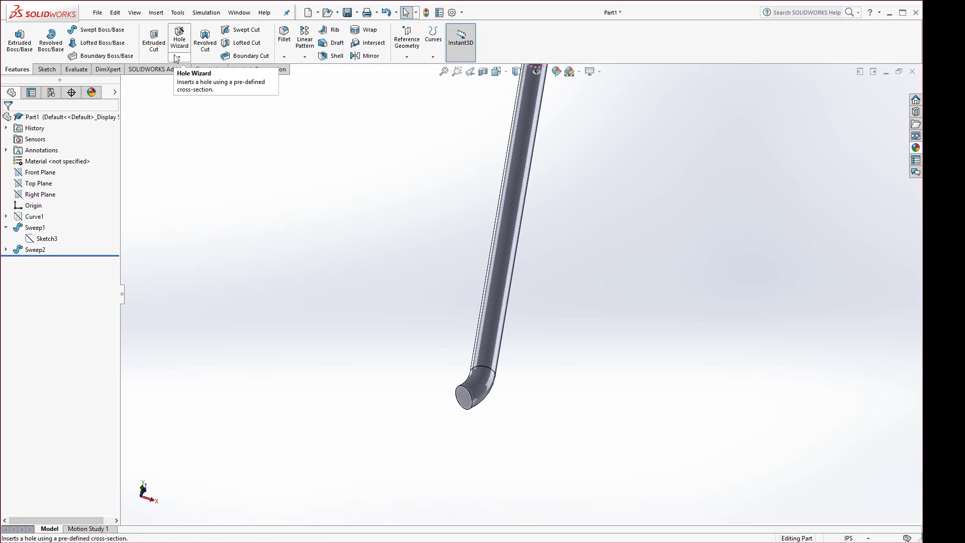
click(361, 57)
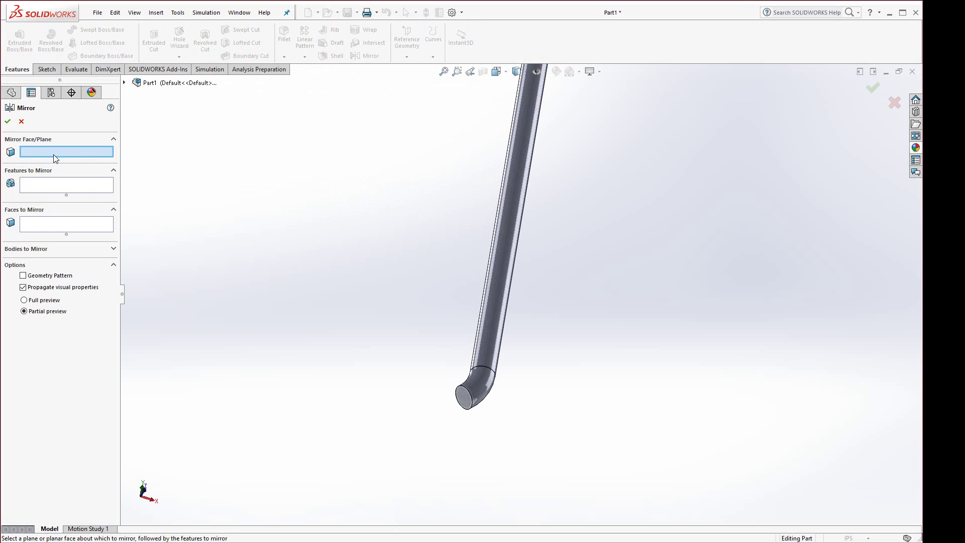
click(467, 400)
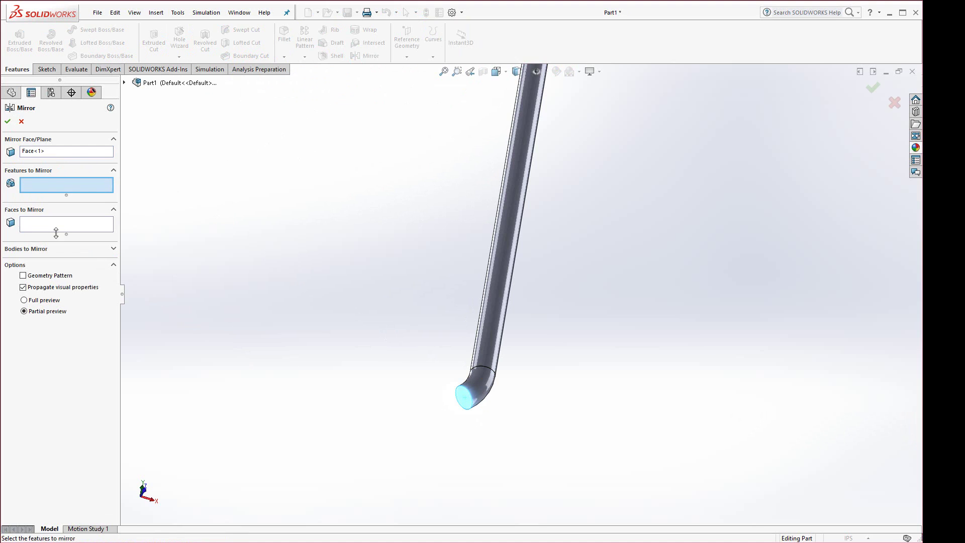
click(35, 251)
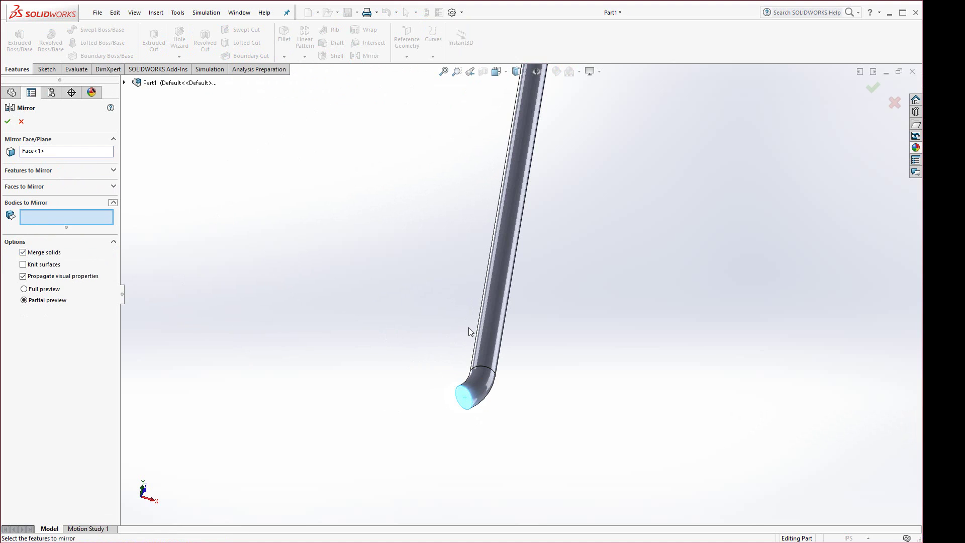
click(487, 321)
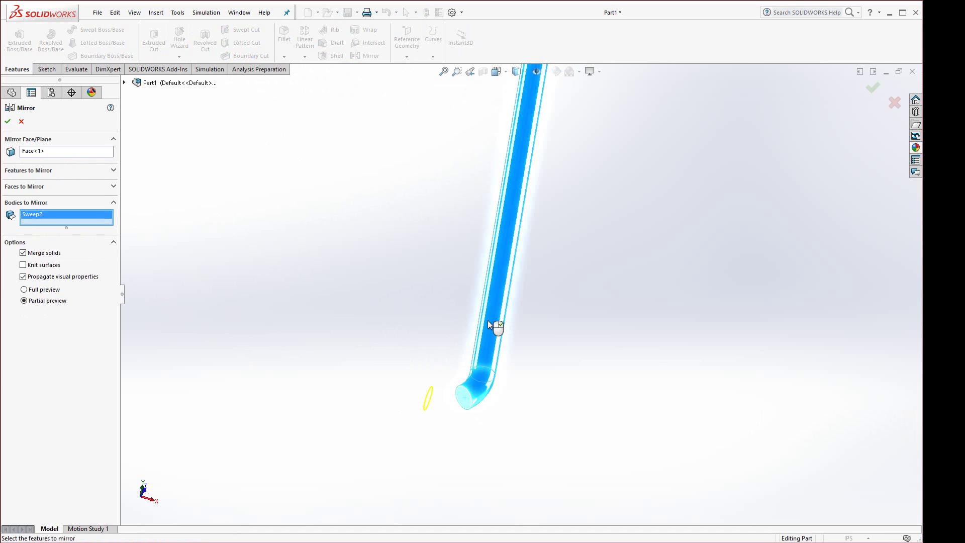
scroll(454, 334, up, 5)
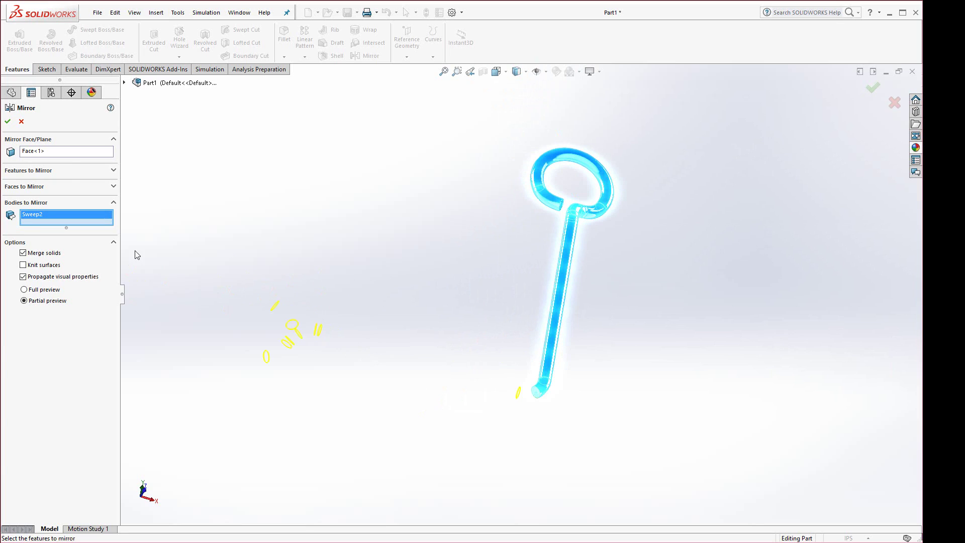
click(8, 122)
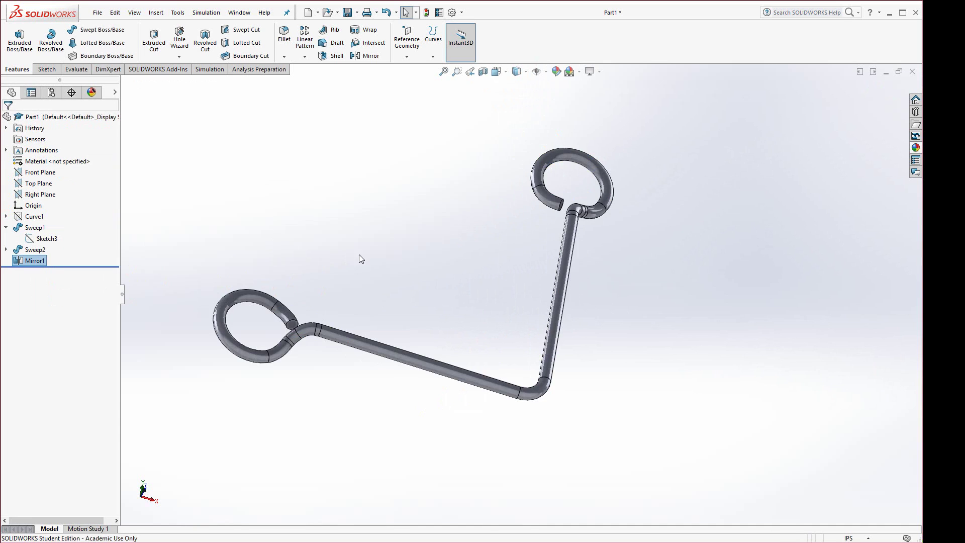
Start a sketch on the Right Plane and orient the model to the Right view.
mouse_move(360, 258)
middle_down()
mouse_move(324, 370)
mouse_move(368, 304)
mouse_move(362, 241)
middle_up()
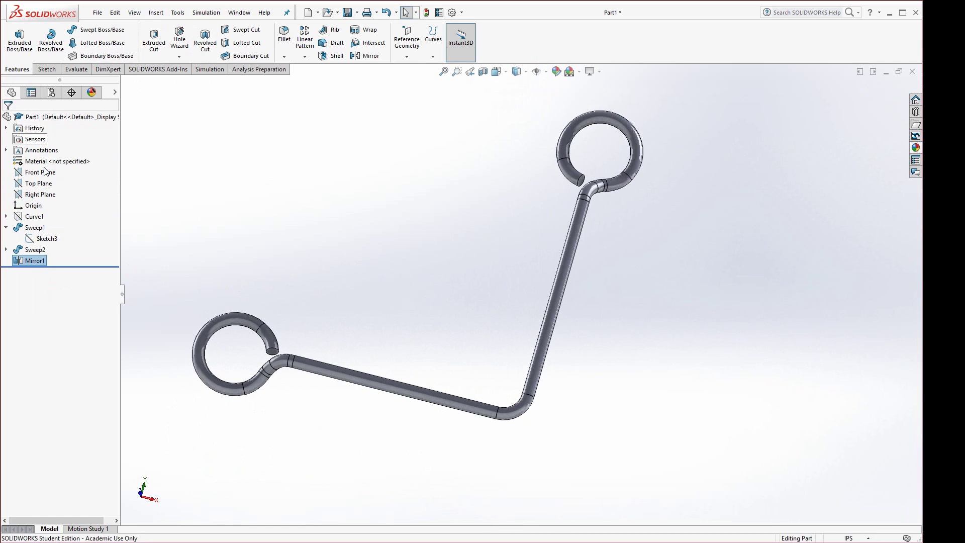
click(40, 195)
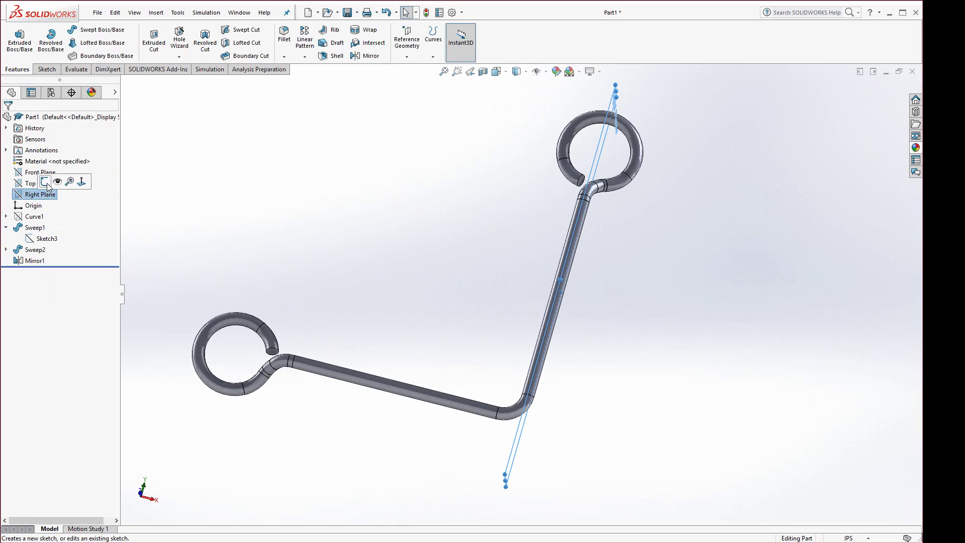
click(49, 184)
key(space)
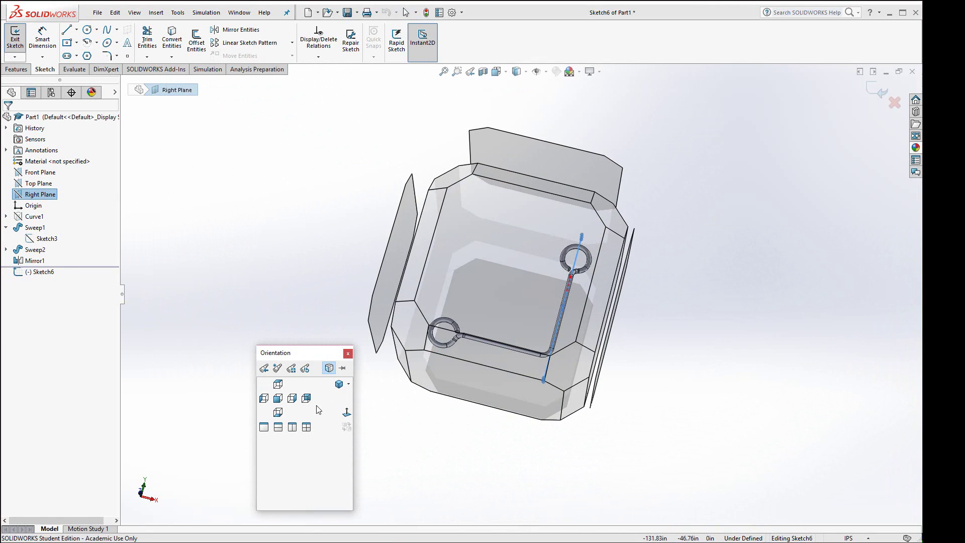
click(291, 398)
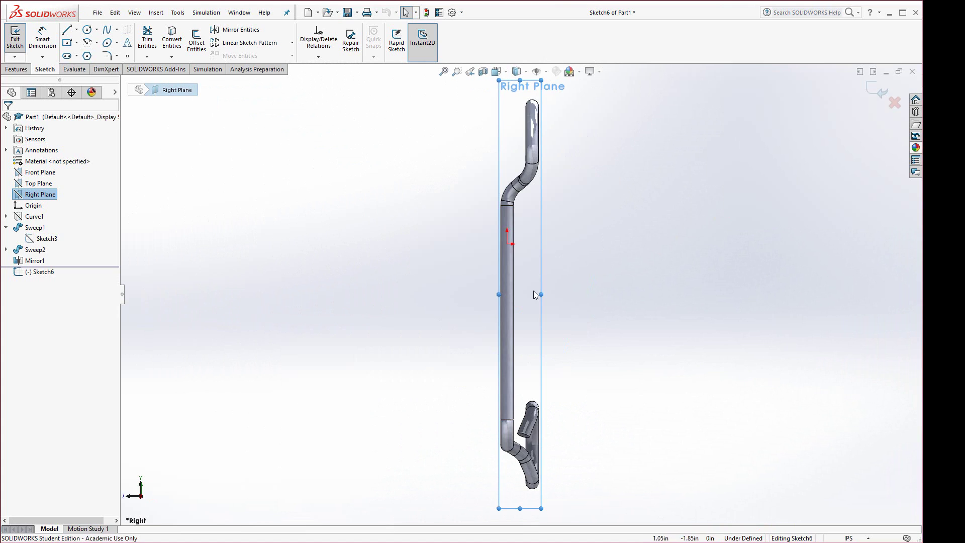
Set the display style of the model to Wireframe.
scroll(532, 420, down, 3)
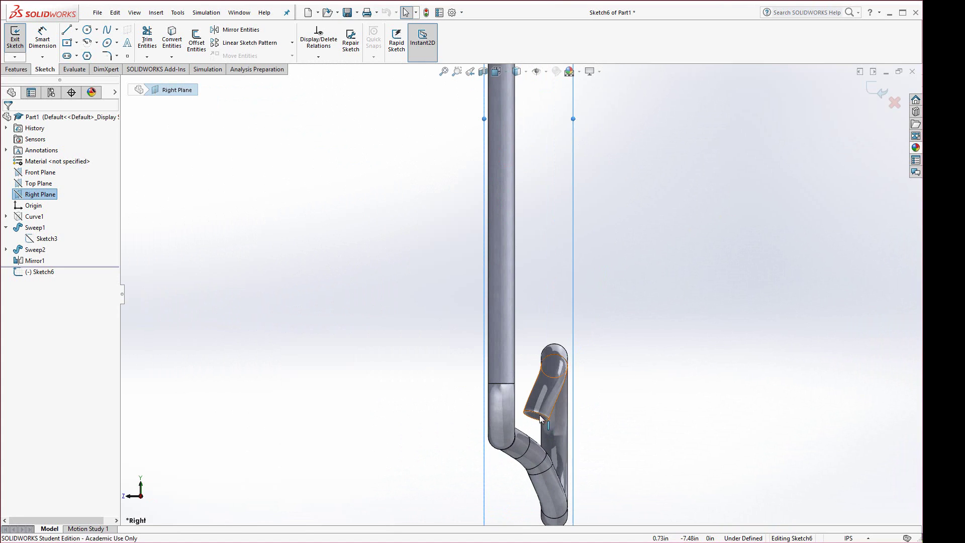
scroll(534, 428, down, 2)
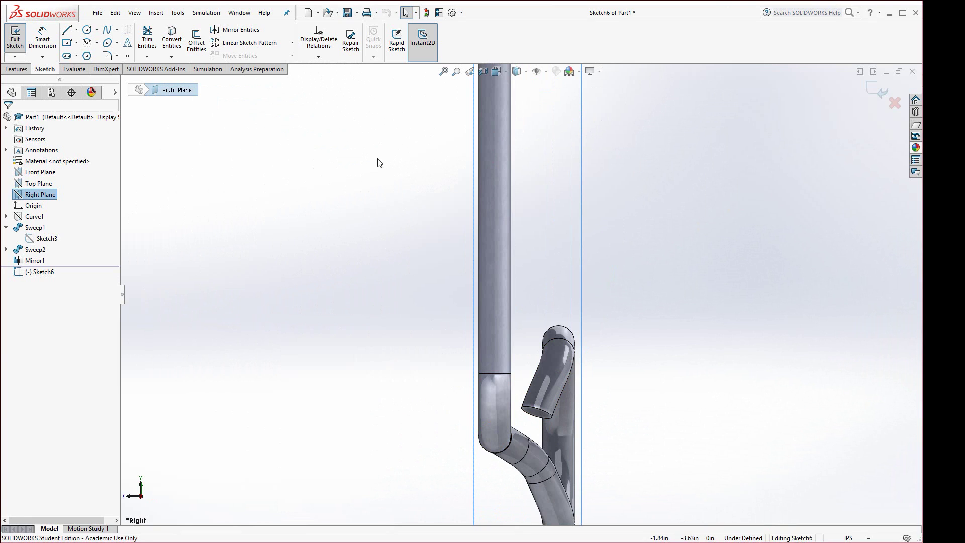
click(525, 72)
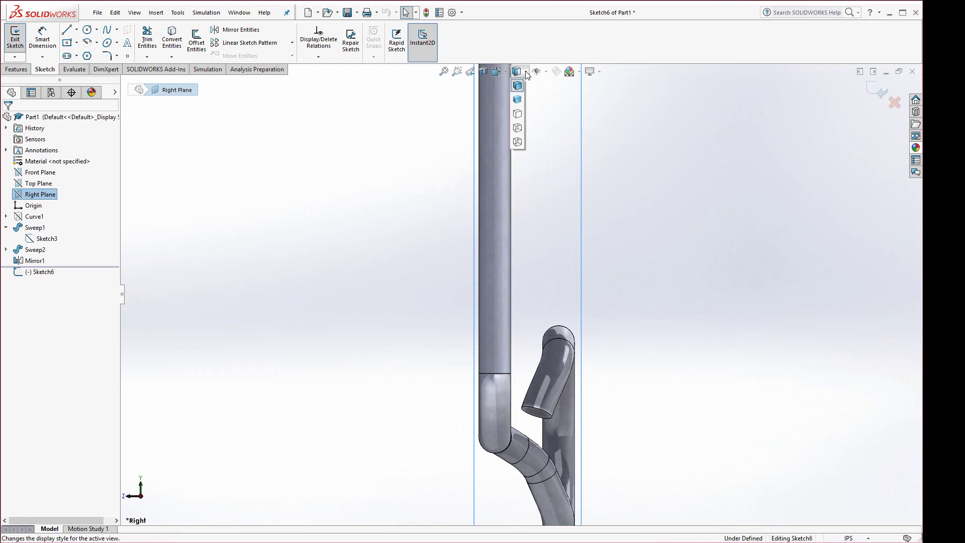
click(520, 142)
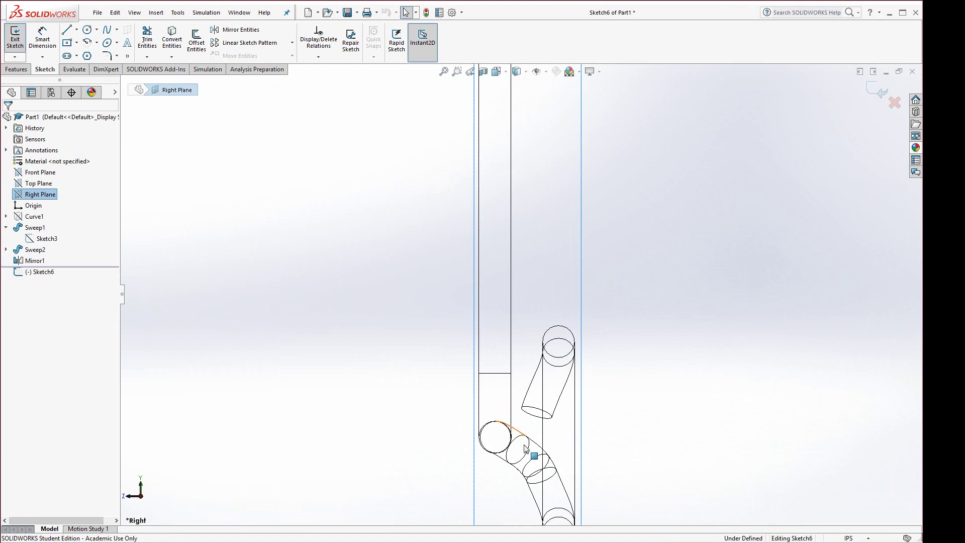
Sketch a horizontal centerline about 1.64 in long from the centre of the vertical rod's lower circular end, away from the bend.
scroll(519, 459, down, 3)
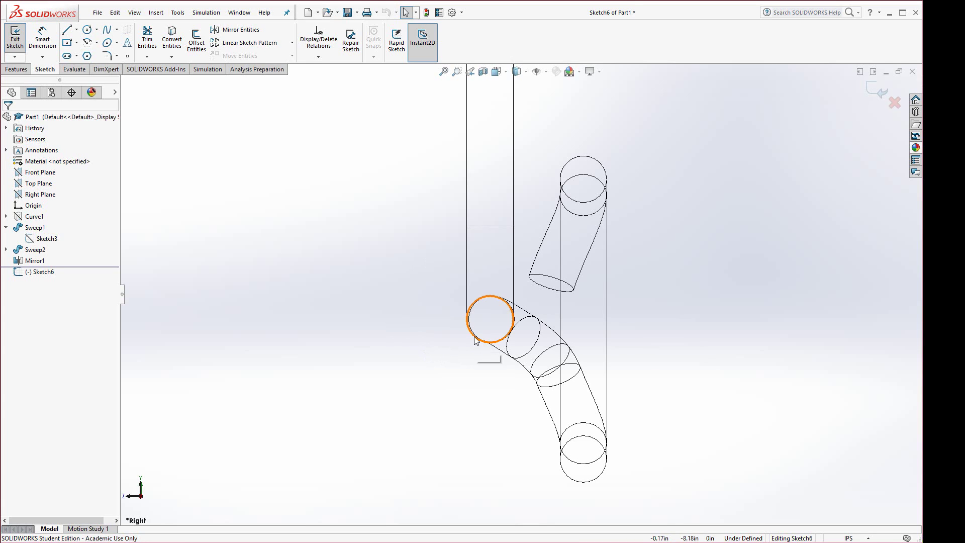
click(77, 30)
click(88, 55)
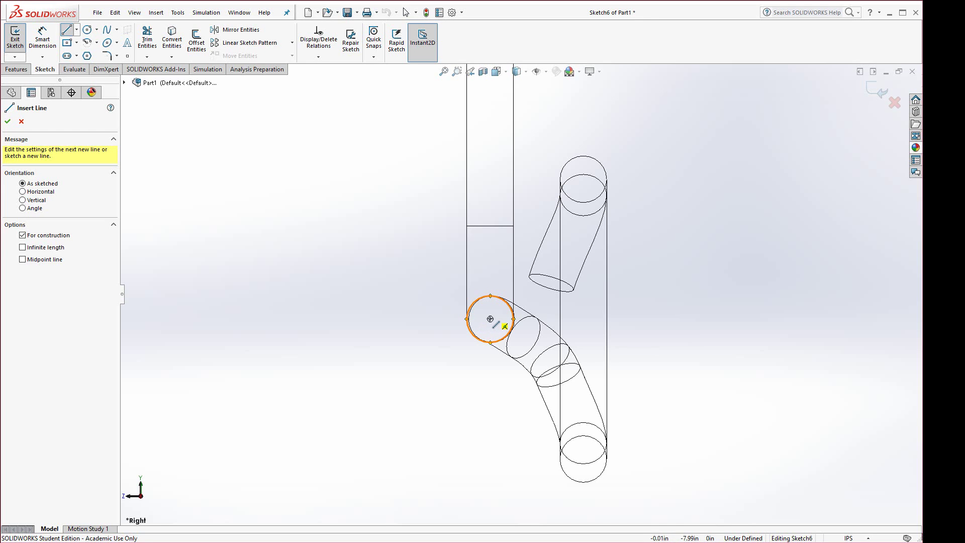
click(490, 318)
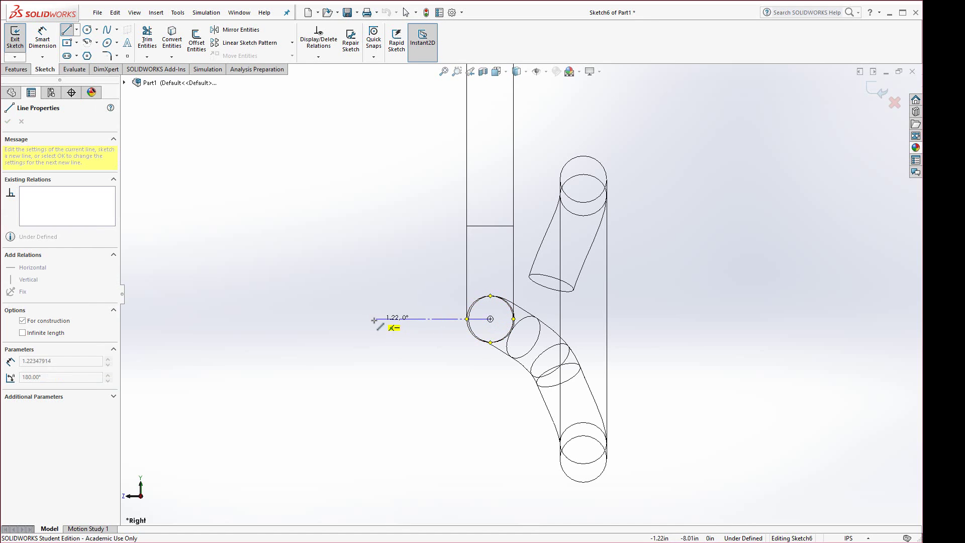
click(337, 318)
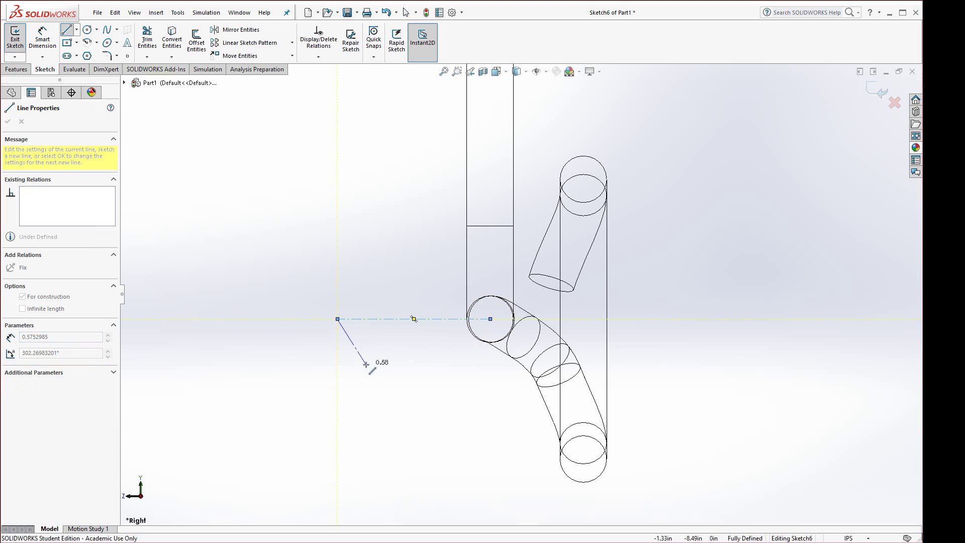
key(Escape)
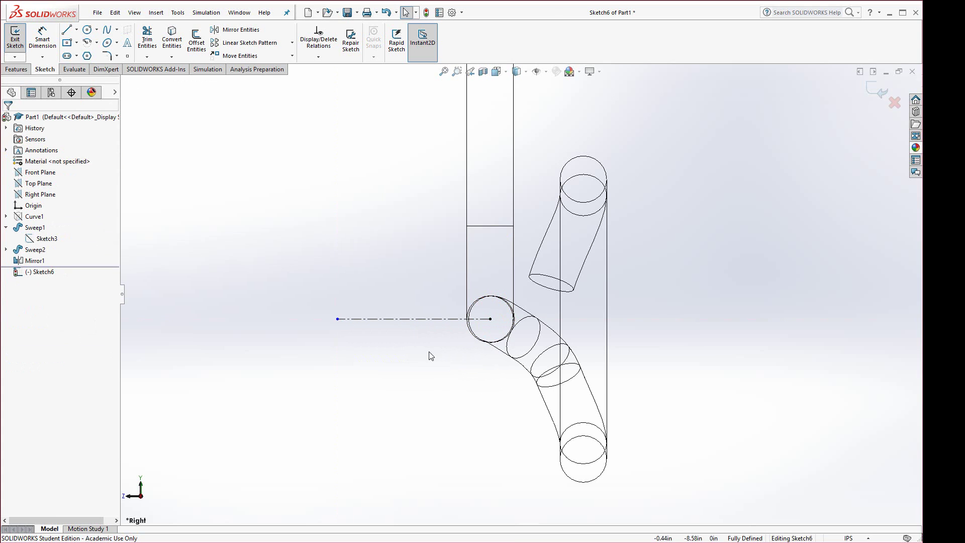
Sketch a circle of about 0.15 in radius between the long vertical rod and the mirrored upper bend.
scroll(409, 327, up, 4)
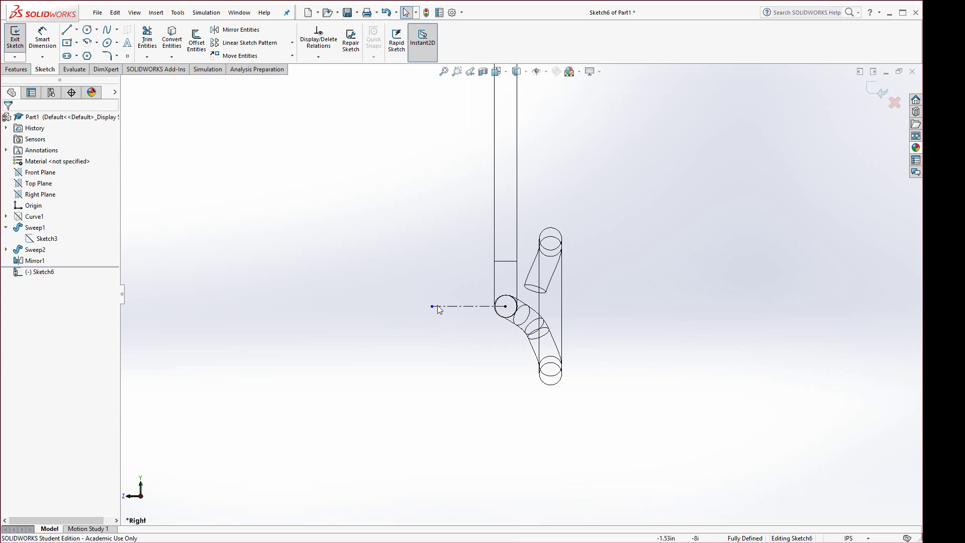
scroll(620, 315, down, 3)
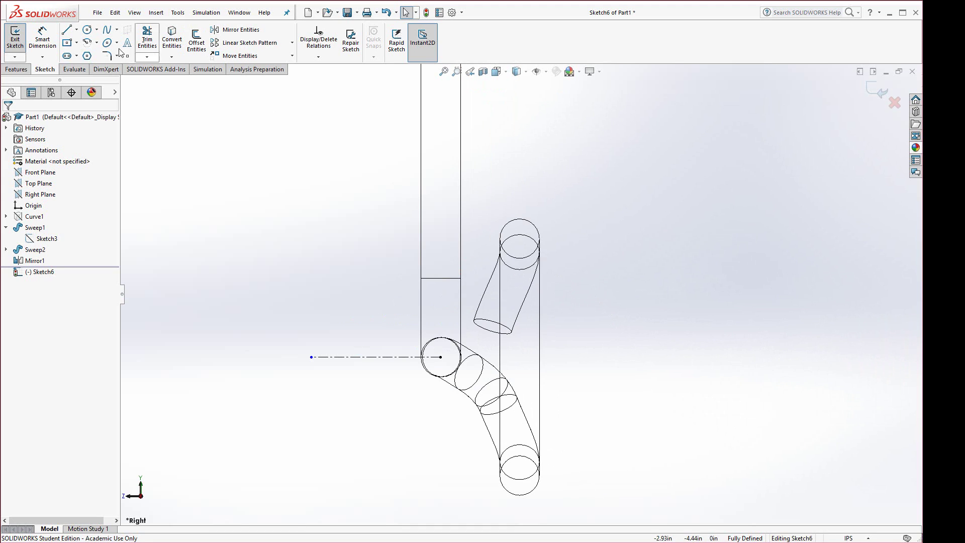
click(88, 32)
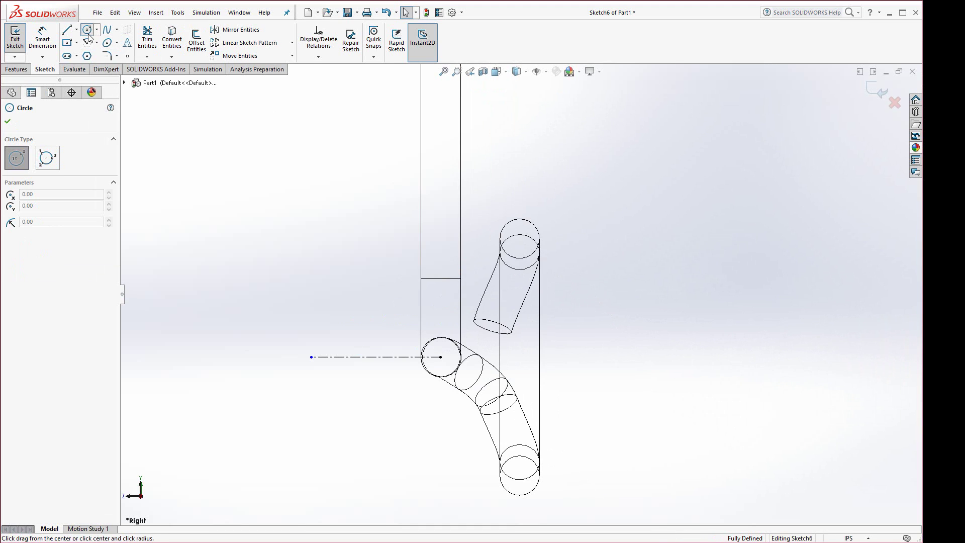
click(476, 236)
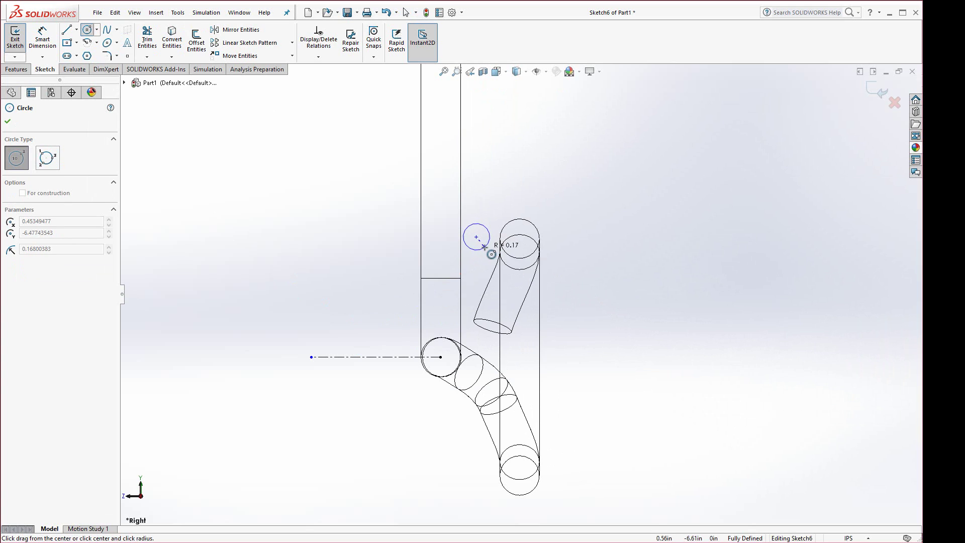
click(482, 247)
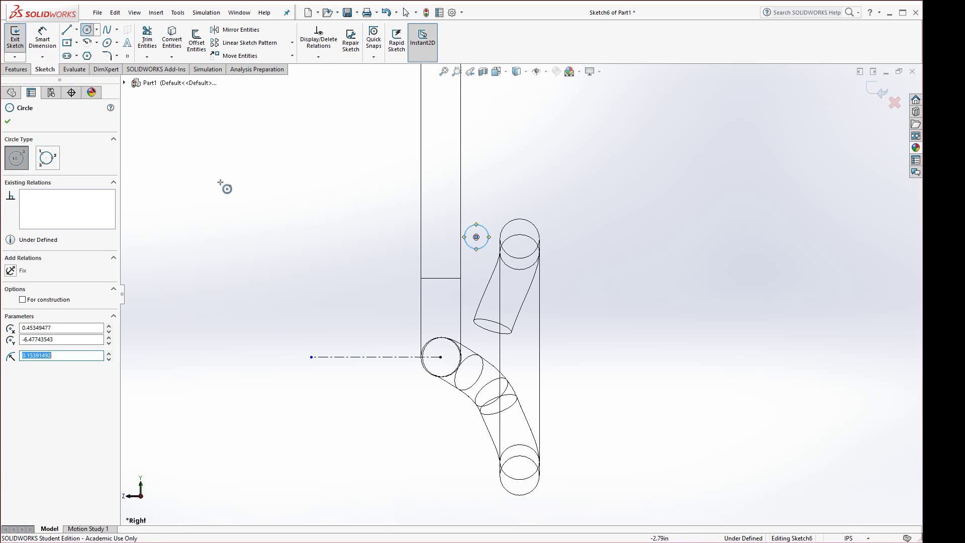
key(Escape)
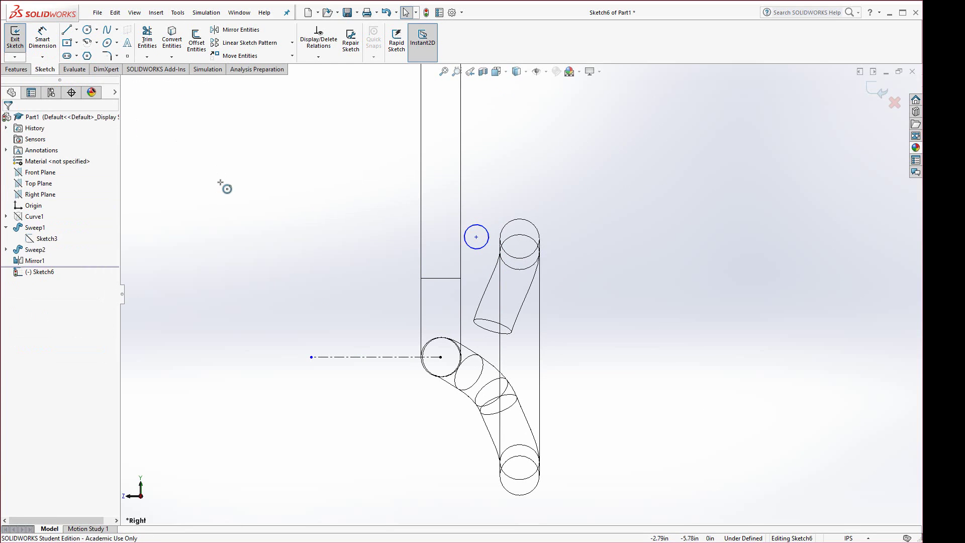
Add an Equal relation between the new circle and the circular edge at the centerline's end.
click(425, 371)
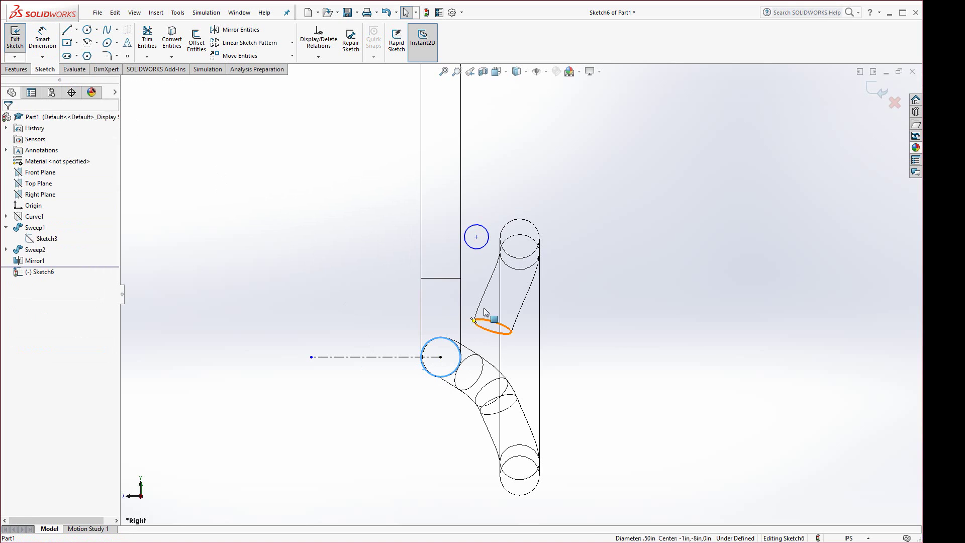
ctrl+click(478, 252)
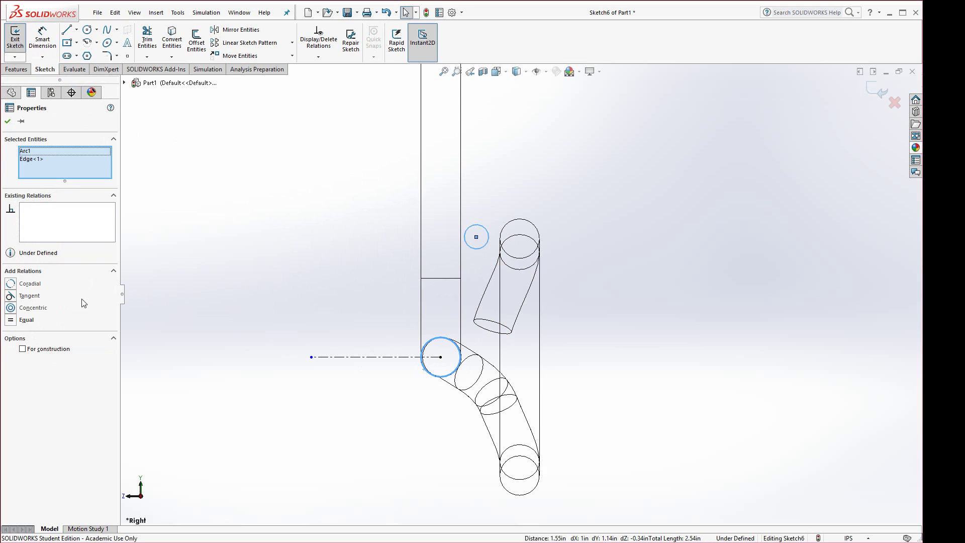
click(23, 320)
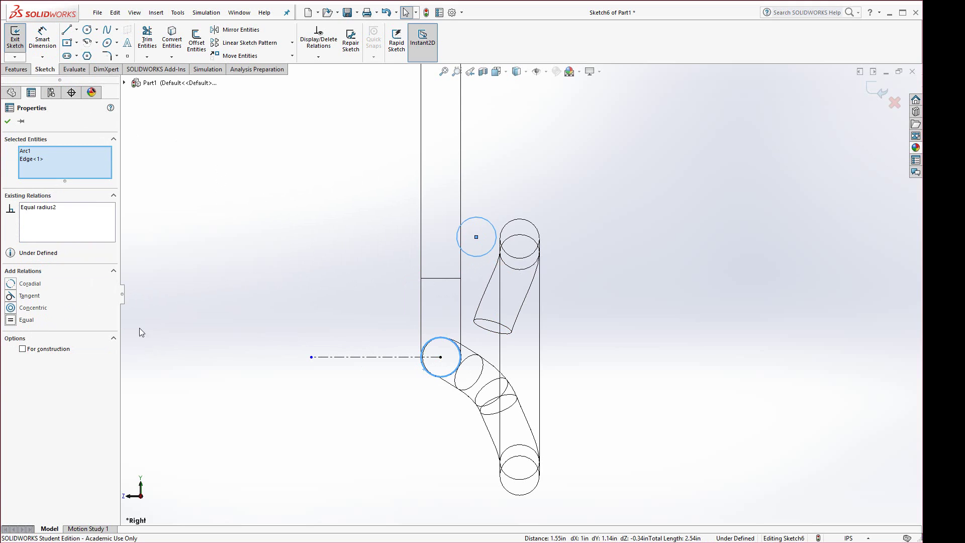
click(187, 316)
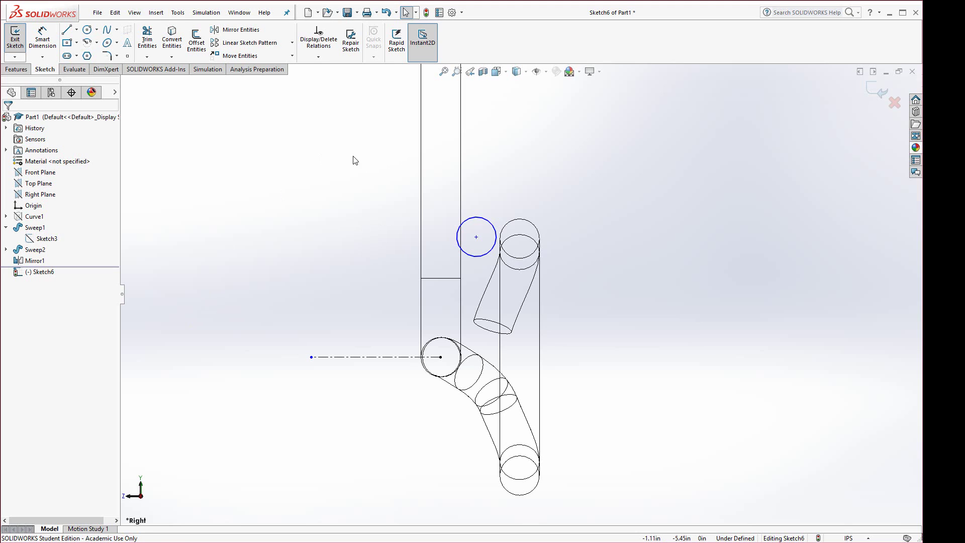
Dimension the circle's centre 0.23 in horizontally from the nearer edge of the long vertical rod.
click(49, 38)
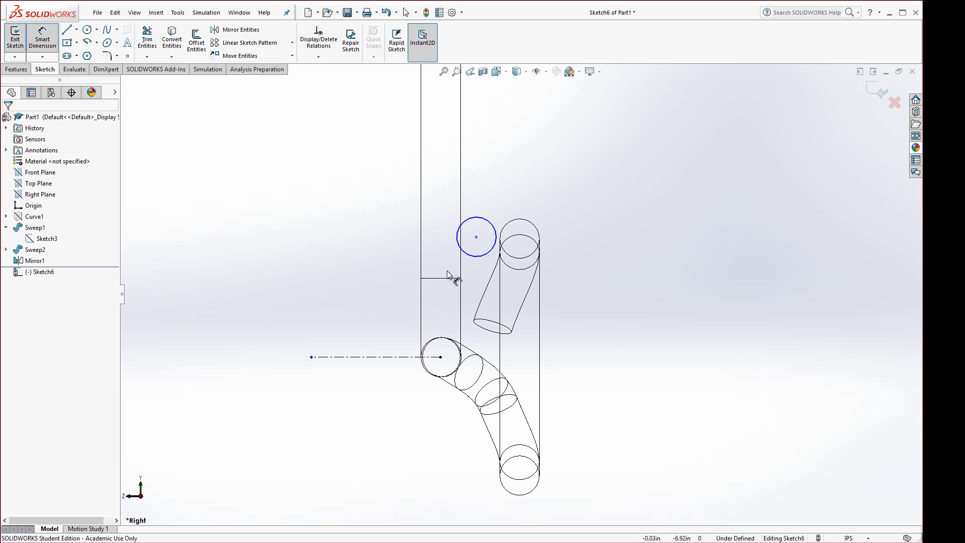
click(477, 258)
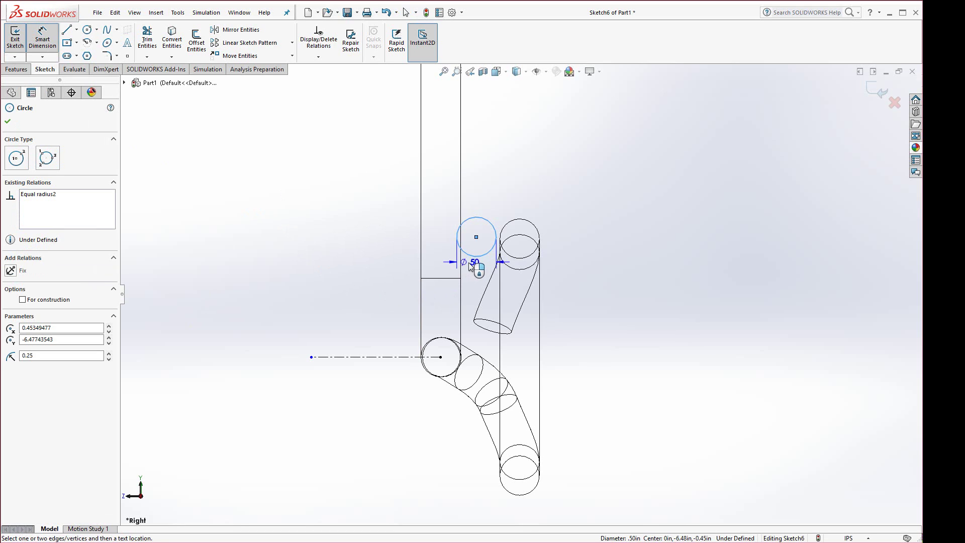
click(460, 264)
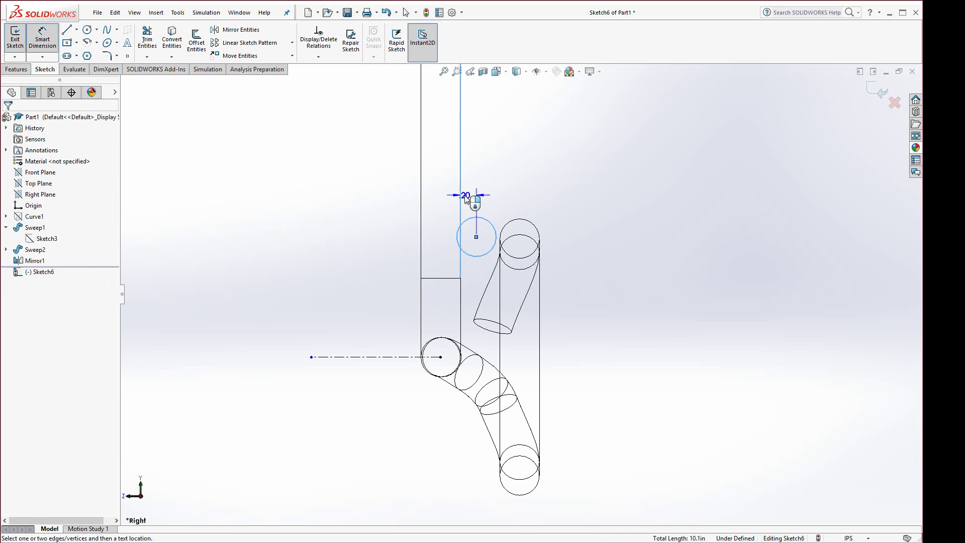
click(502, 187)
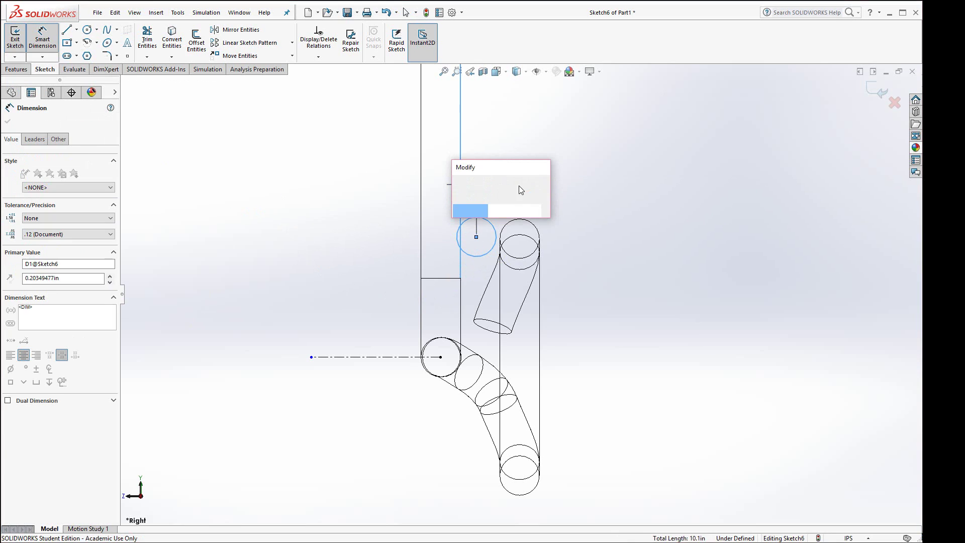
text(.2)
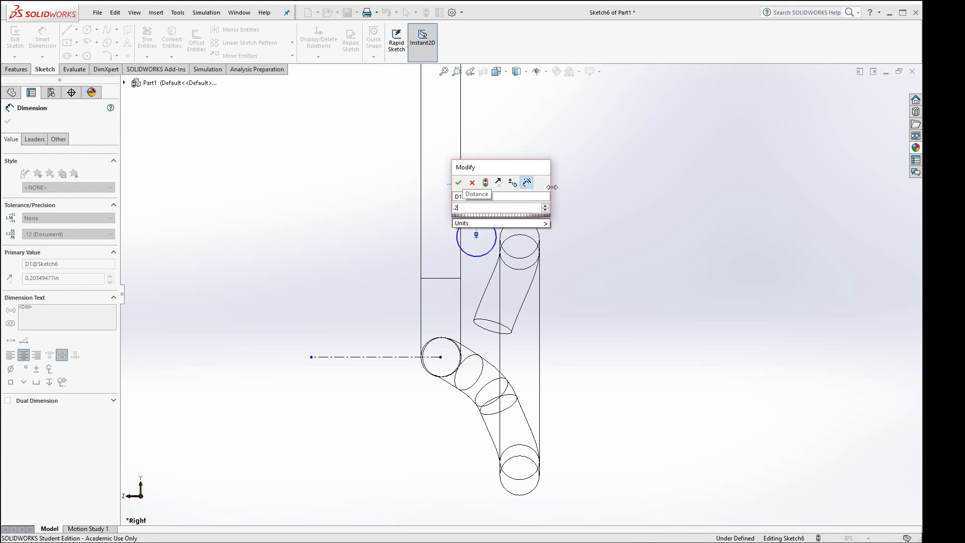
text(3)
key(Return)
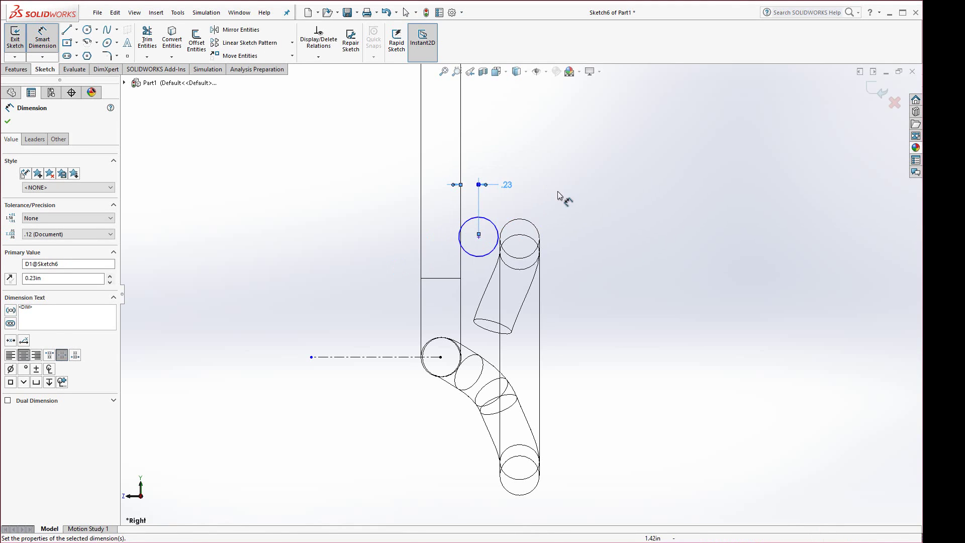
Dimension the circle's centre 1.5 in vertically from the horizontal centerline.
scroll(477, 251, down, 4)
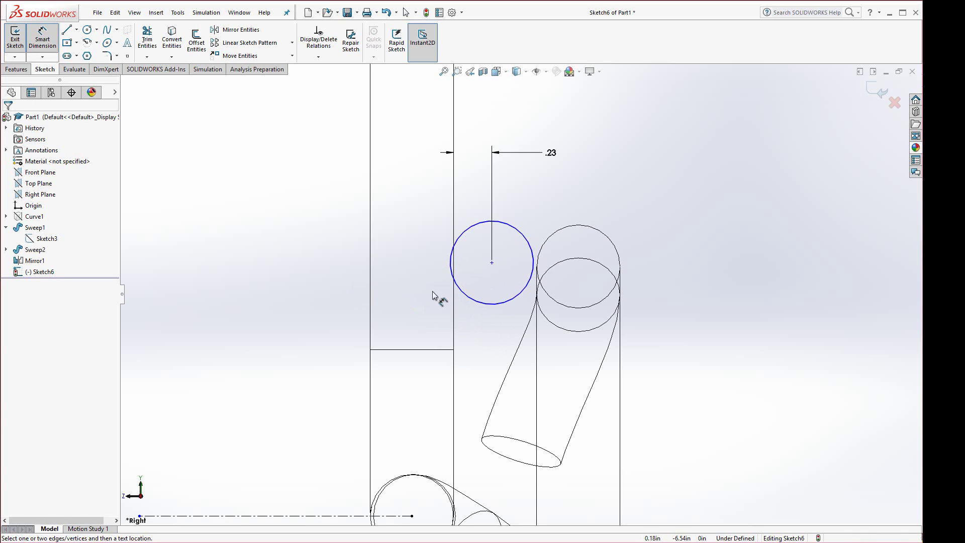
click(480, 300)
key(z)
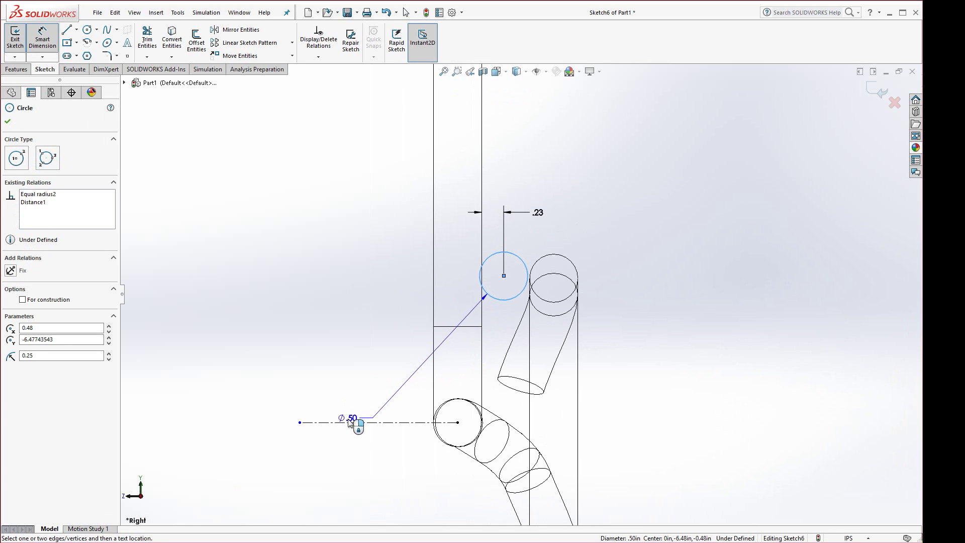
click(356, 422)
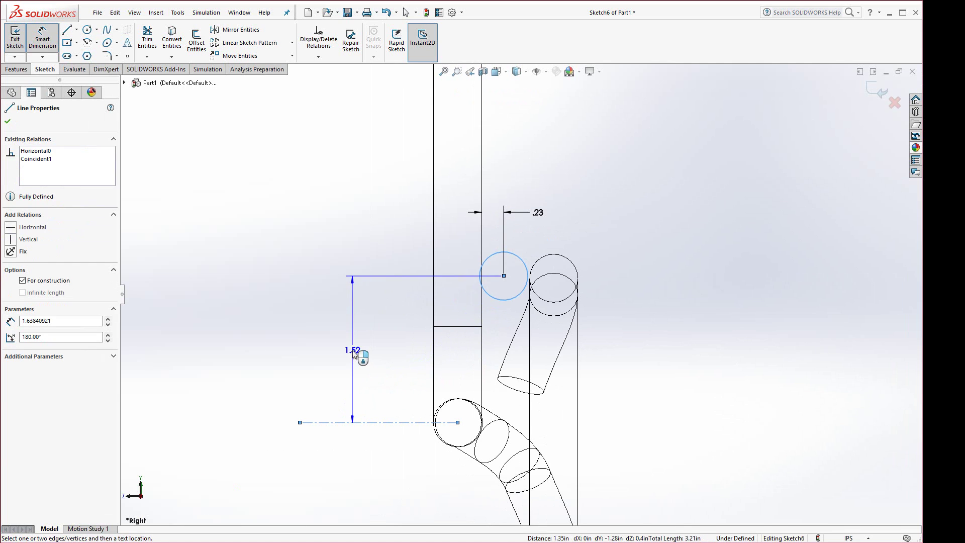
click(358, 352)
text(1.5)
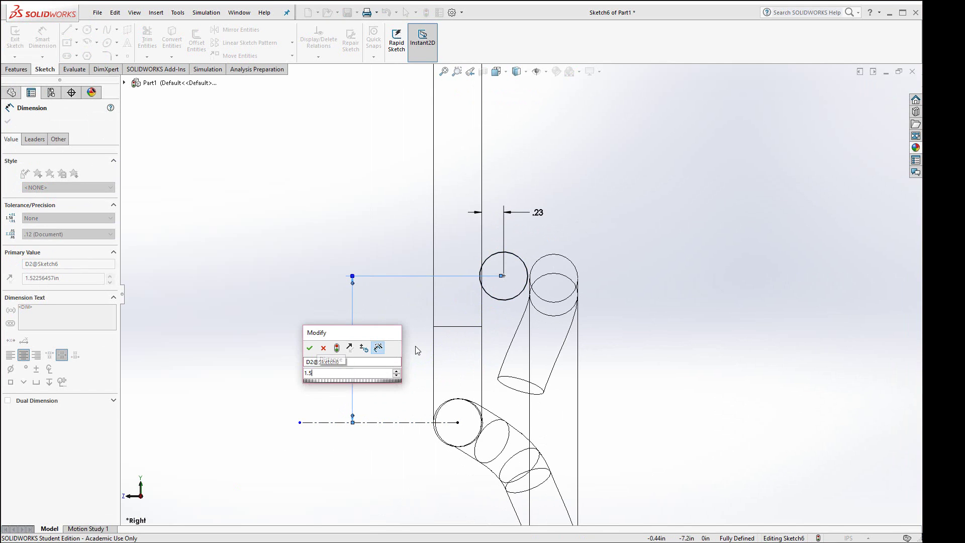
key(Return)
click(339, 221)
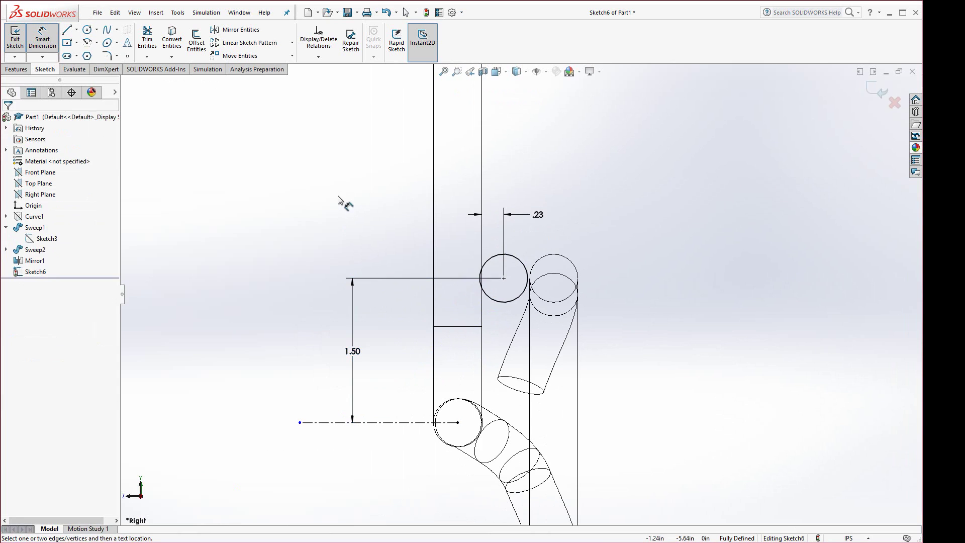
key(f)
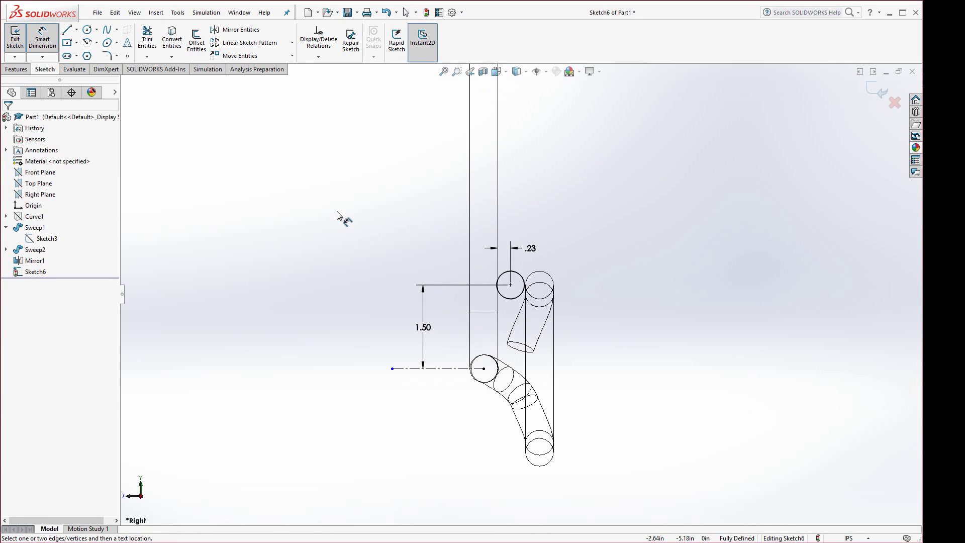
key(Escape)
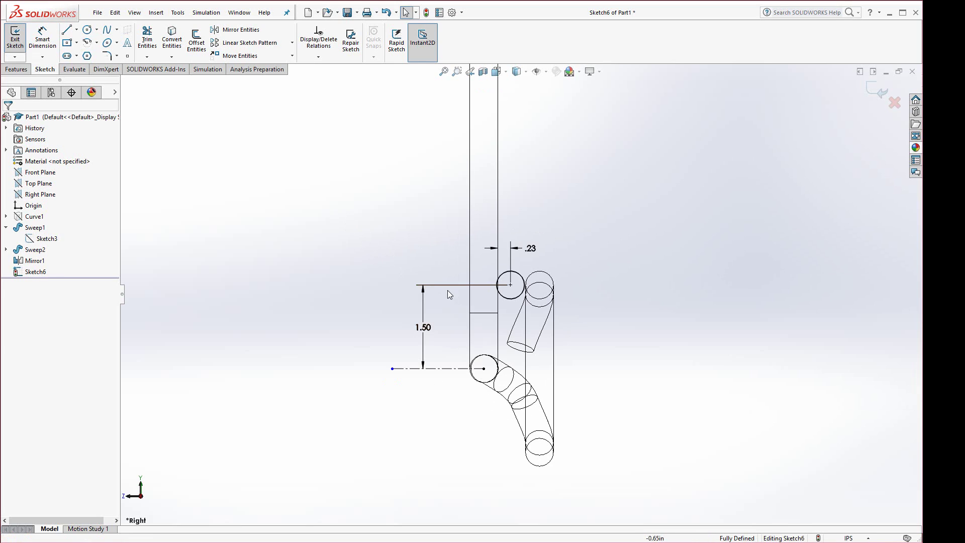
Linearly pattern the circle upward along the Y-axis with 4 instances at 2.5 in spacing, dimensioning the spacing and keeping one X instance.
click(505, 299)
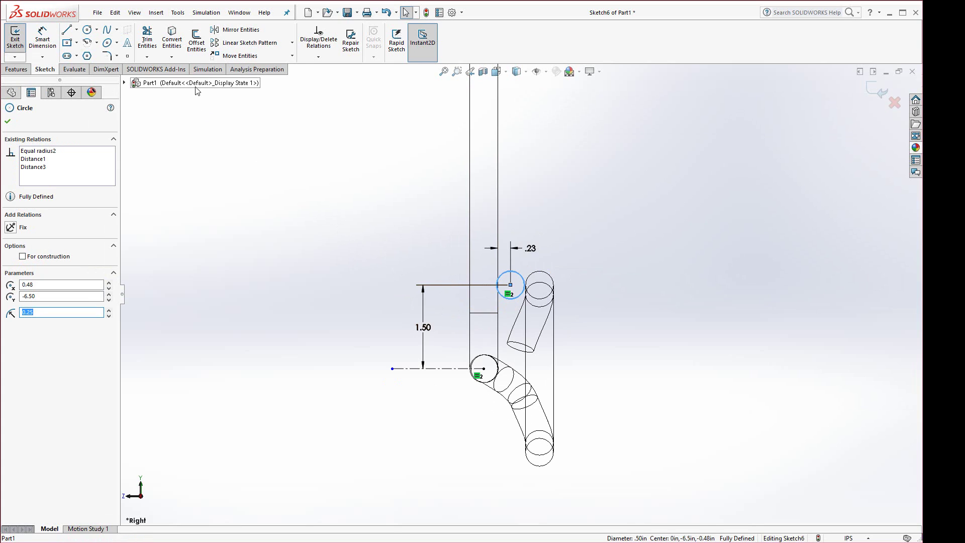
click(226, 44)
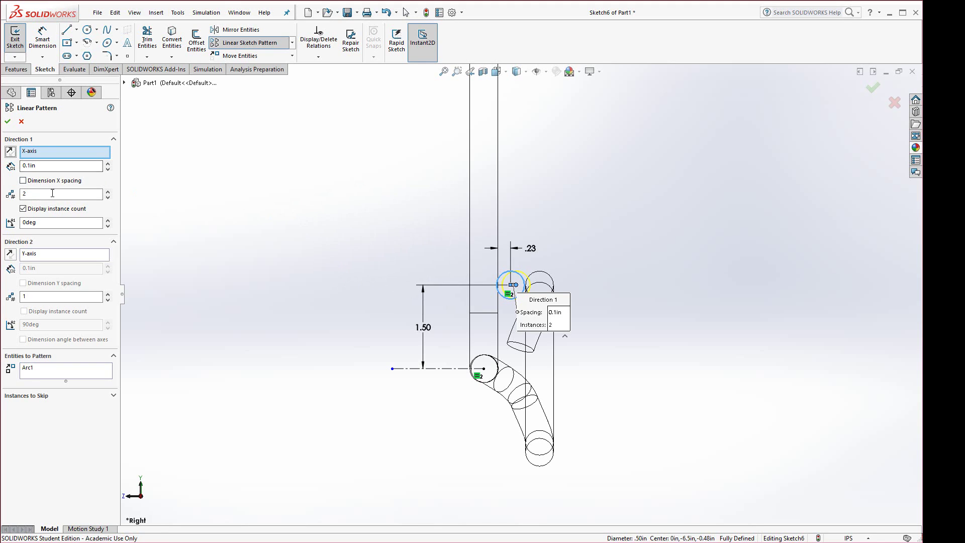
click(107, 198)
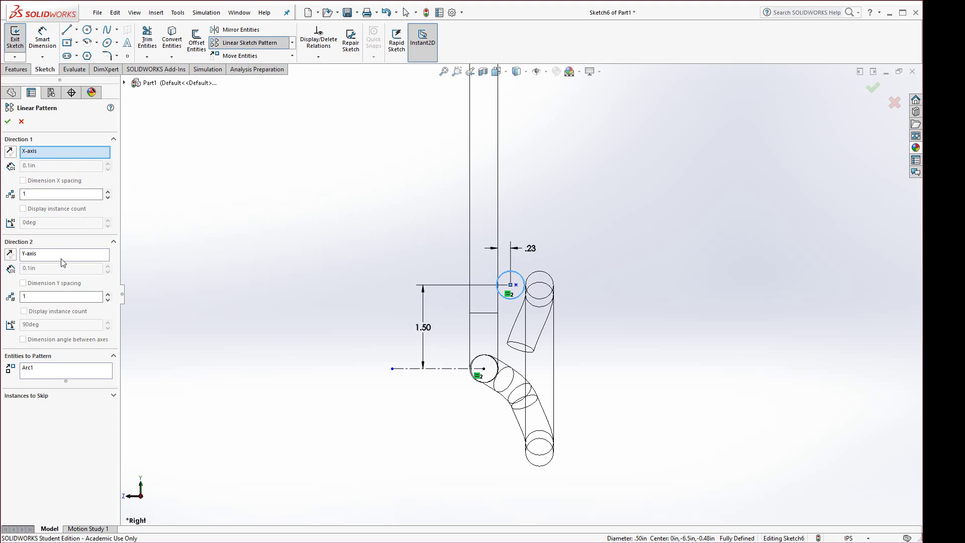
click(107, 295)
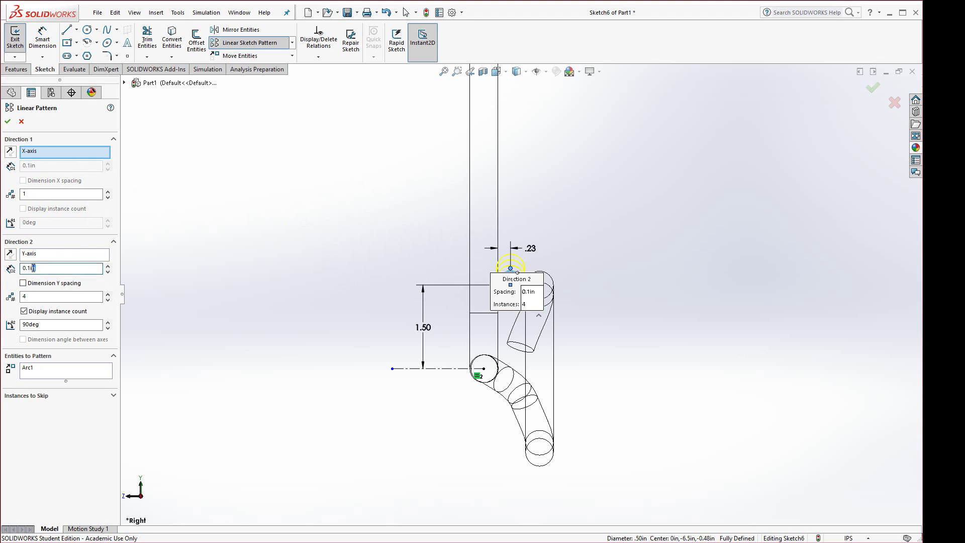
text(2.5)
key(Return)
key(f)
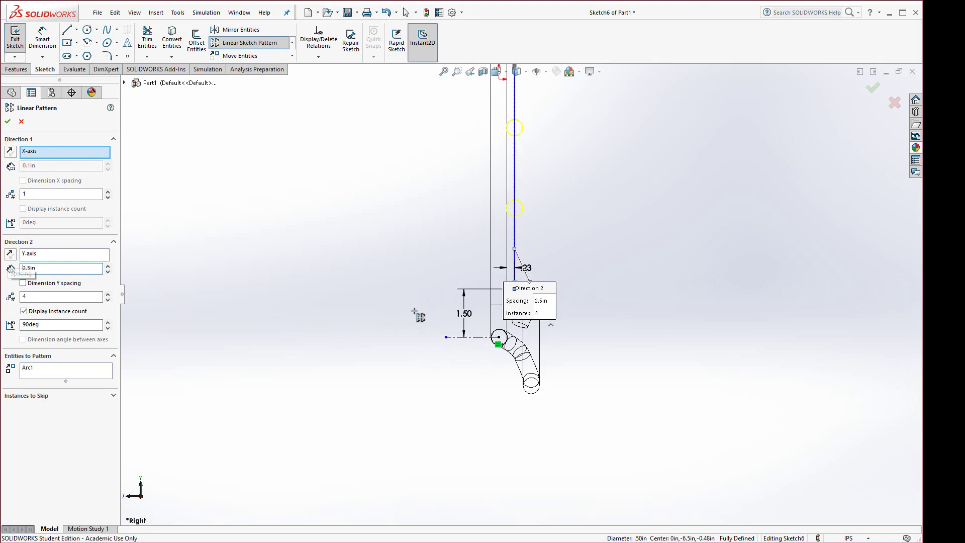
scroll(531, 259, down, 3)
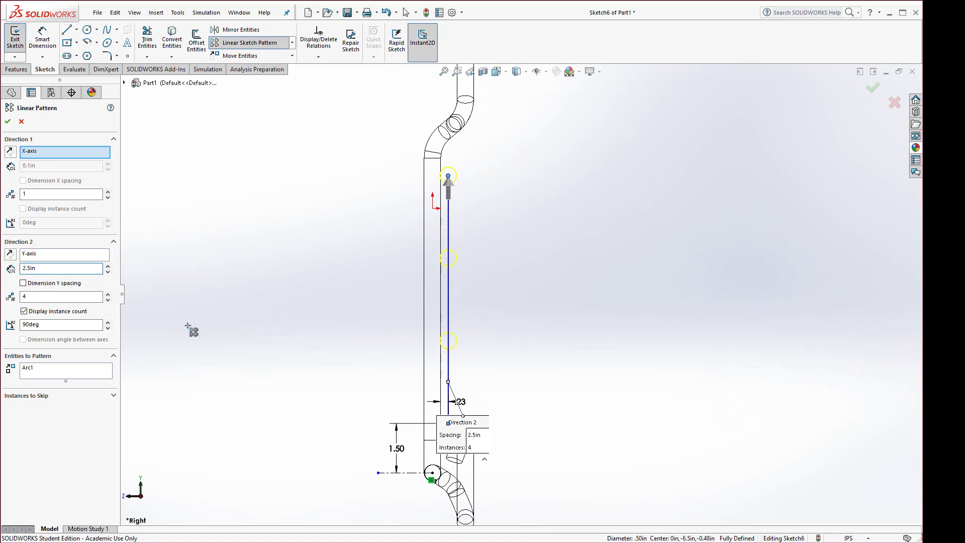
click(23, 283)
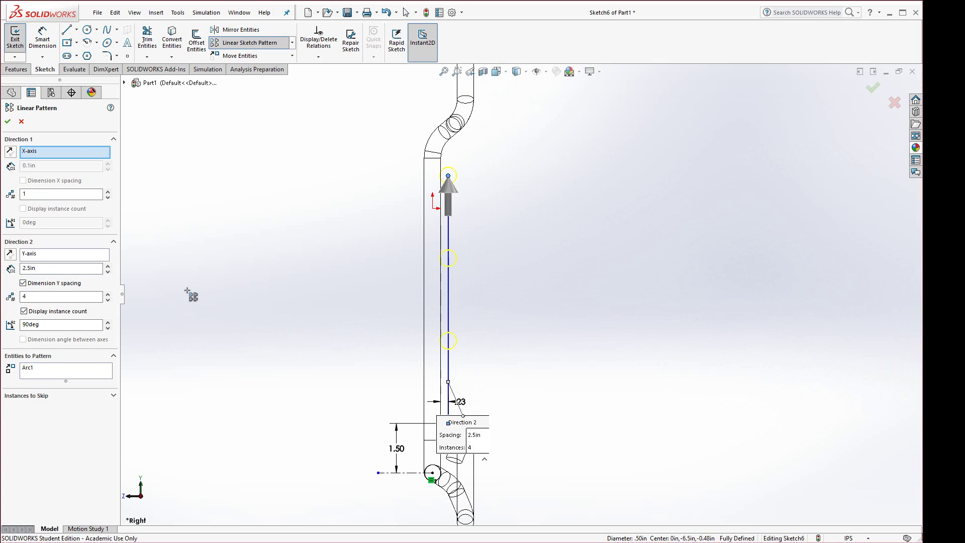
click(7, 122)
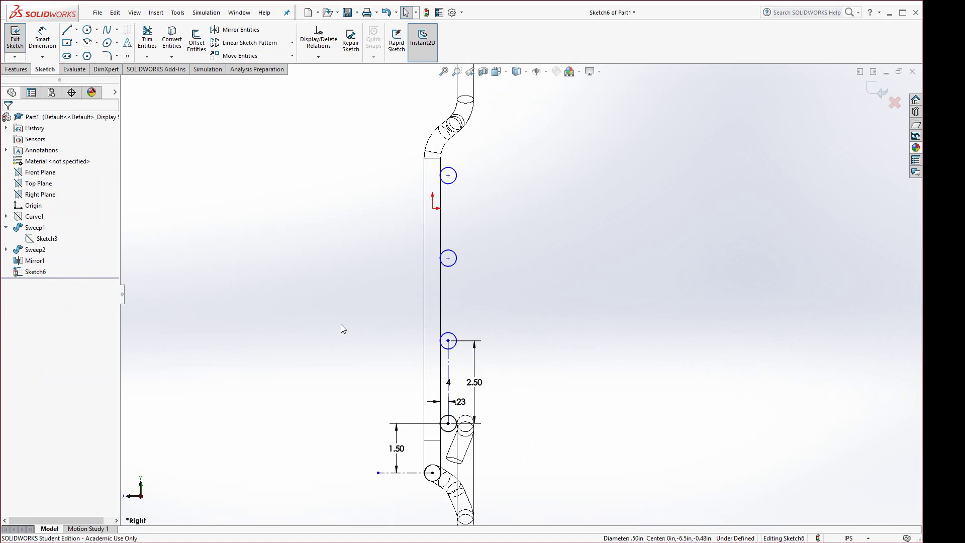
Add a Vertical relation to the pattern's construction line between the two lowest circles.
click(448, 364)
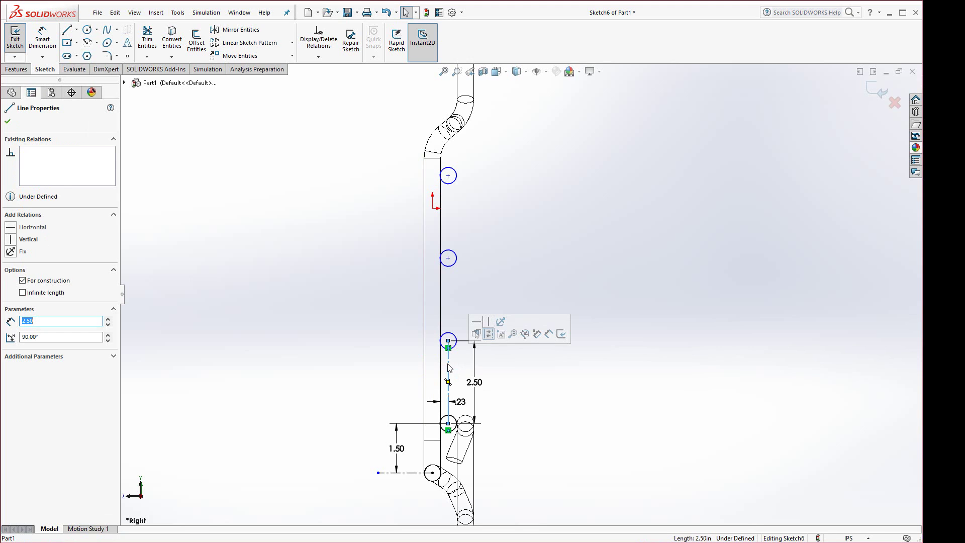
click(490, 325)
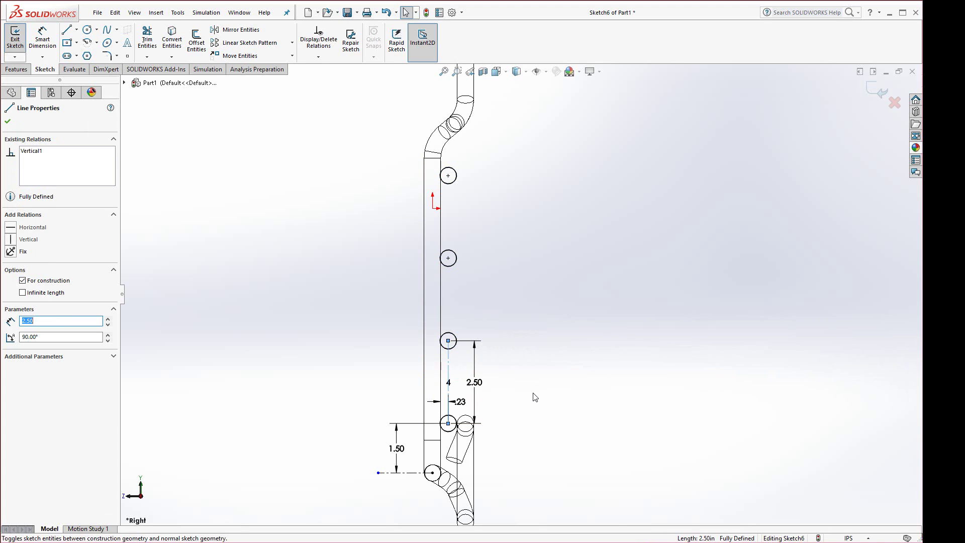
key(Escape)
scroll(550, 358, up, 3)
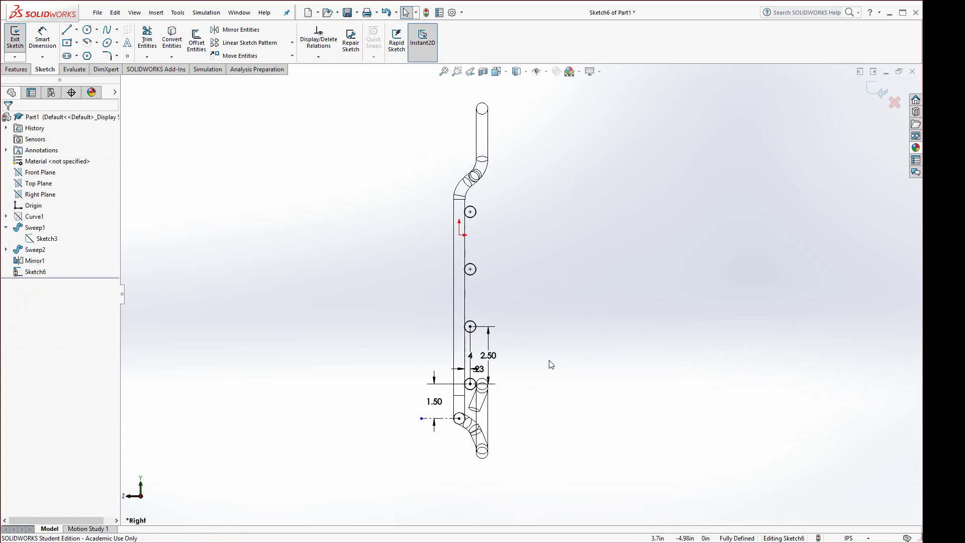
Change the model display from wireframe to shaded with edges and view the part in perspective.
mouse_move(520, 234)
middle_down()
mouse_move(517, 300)
mouse_move(504, 312)
middle_up()
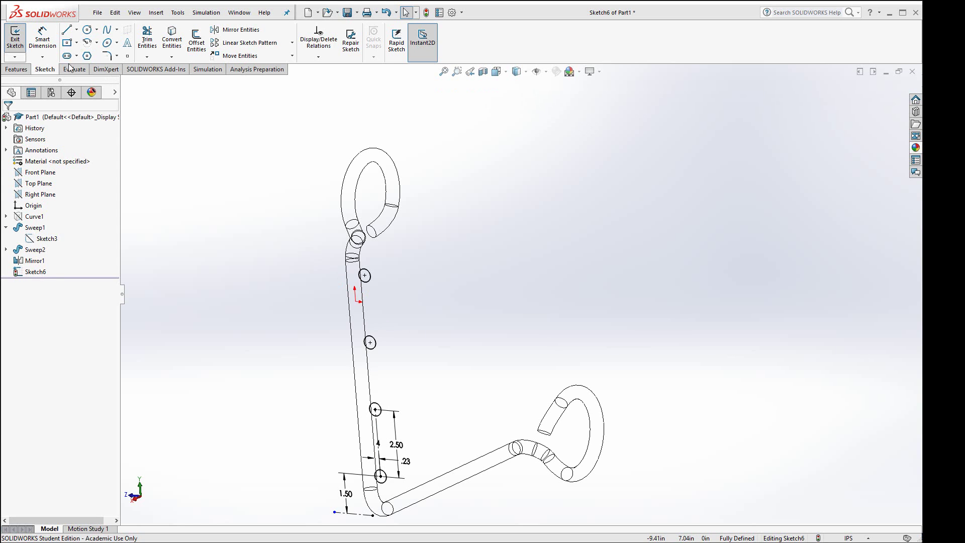
click(516, 71)
click(518, 87)
mouse_move(517, 90)
middle_down()
mouse_move(472, 316)
mouse_move(592, 289)
mouse_move(530, 237)
mouse_move(427, 211)
mouse_move(351, 151)
middle_up()
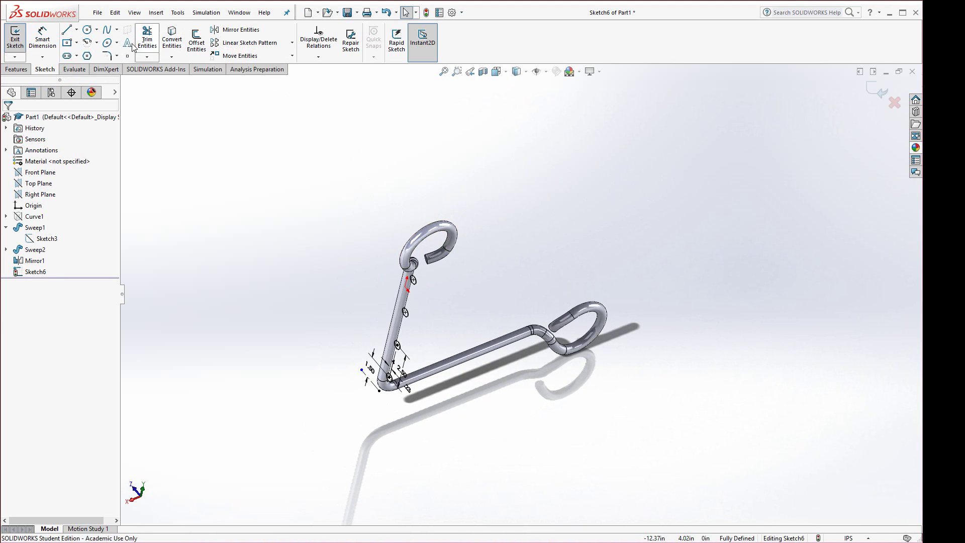
Start a boss Revolve of the four circles, using the centerline at the rod's lower bend as the axis.
click(16, 71)
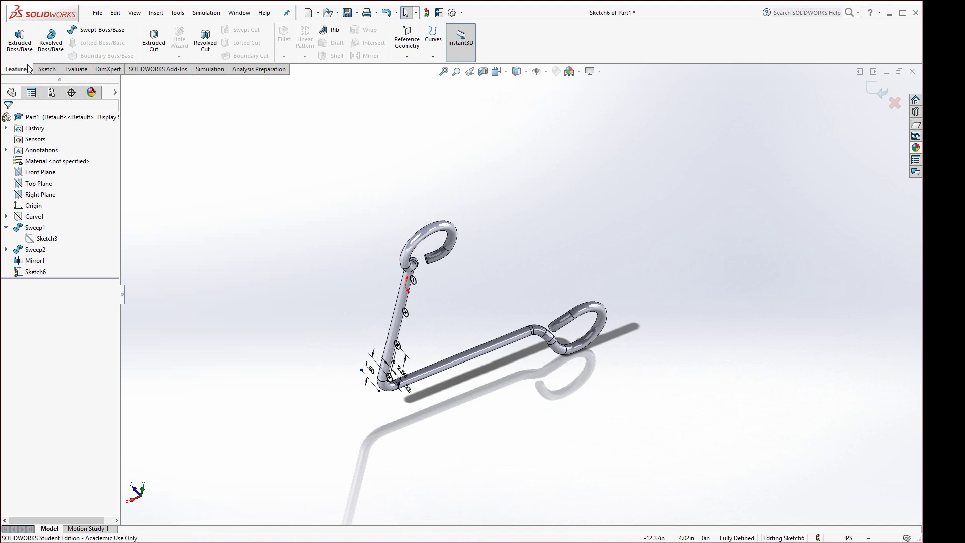
click(51, 40)
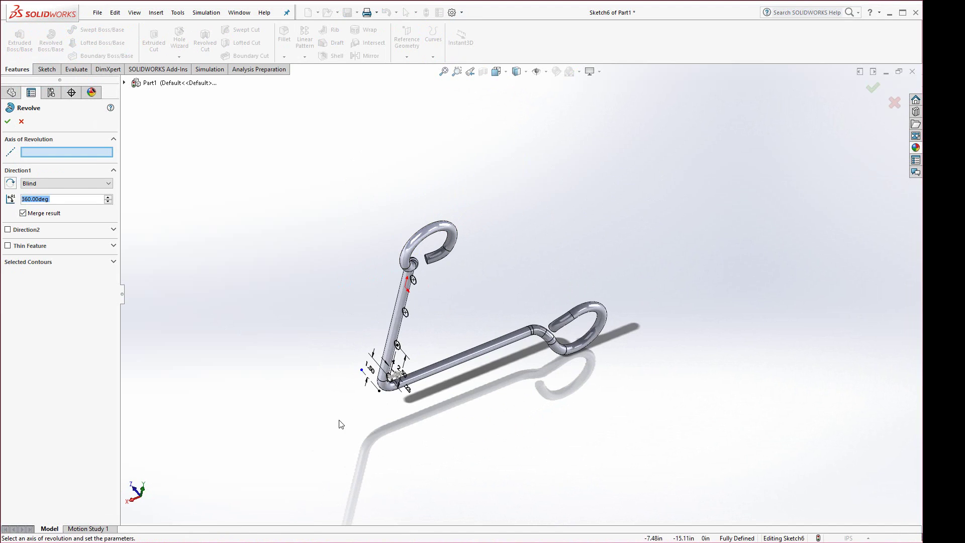
scroll(383, 364, down, 4)
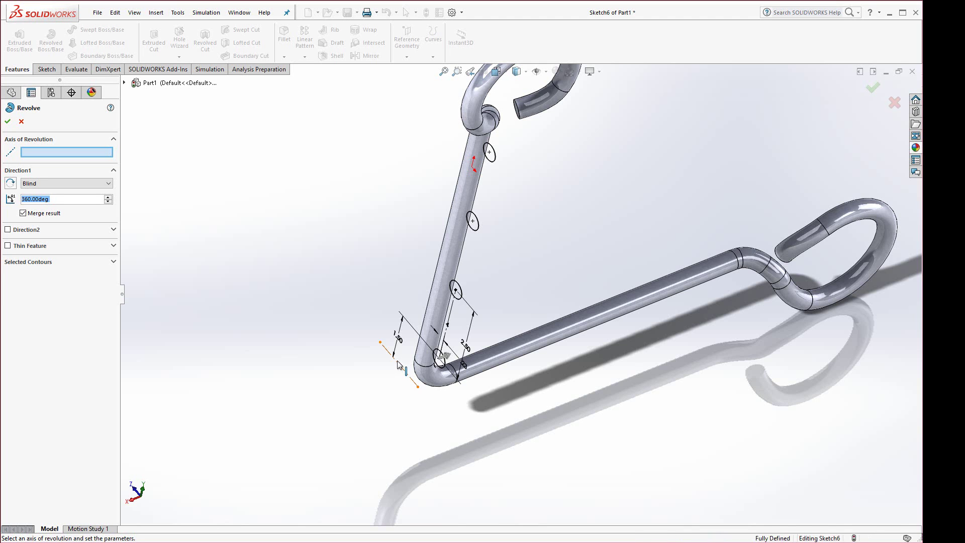
click(401, 366)
key(f)
middle_drag(381, 395, 386, 350)
scroll(386, 350, down, 5)
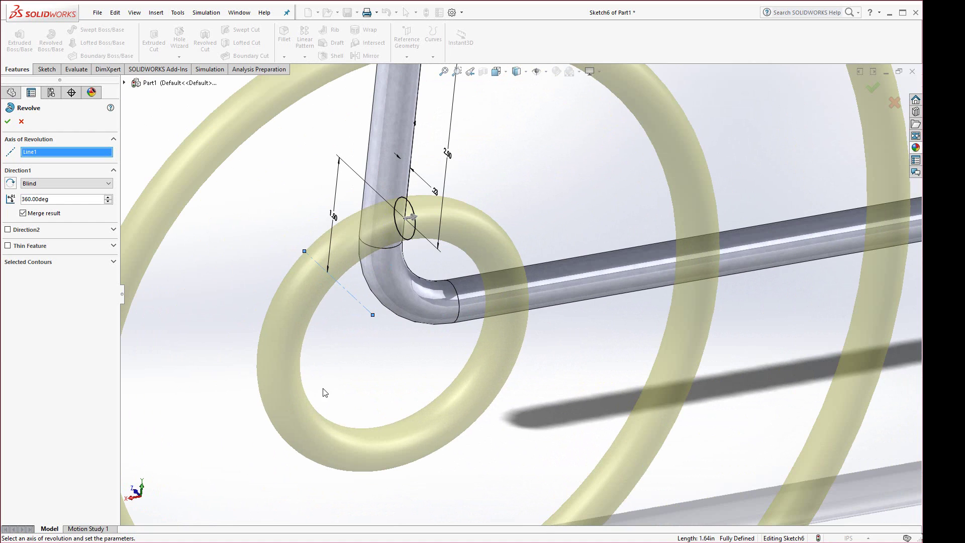
scroll(355, 386, up, 3)
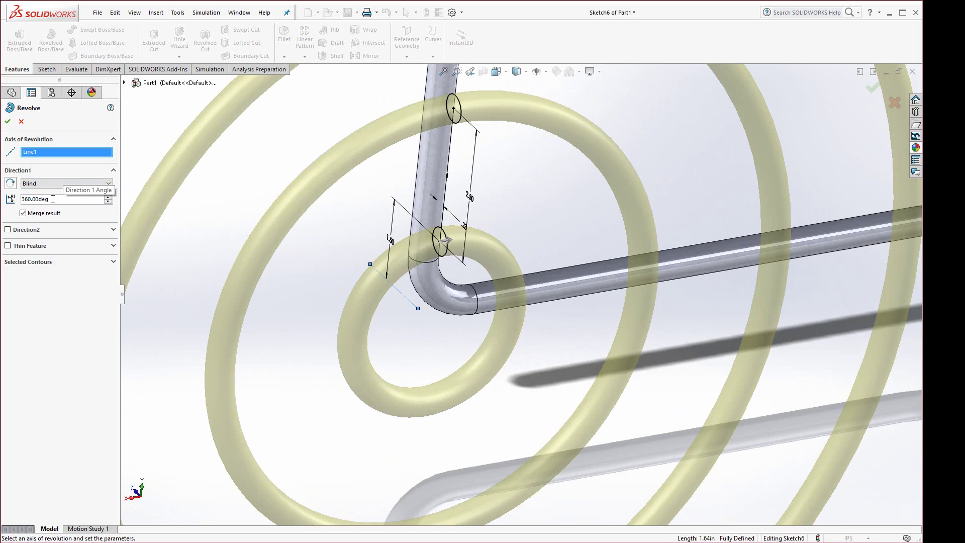
Set the revolve's first direction to a blind angle of 45 degrees.
click(50, 184)
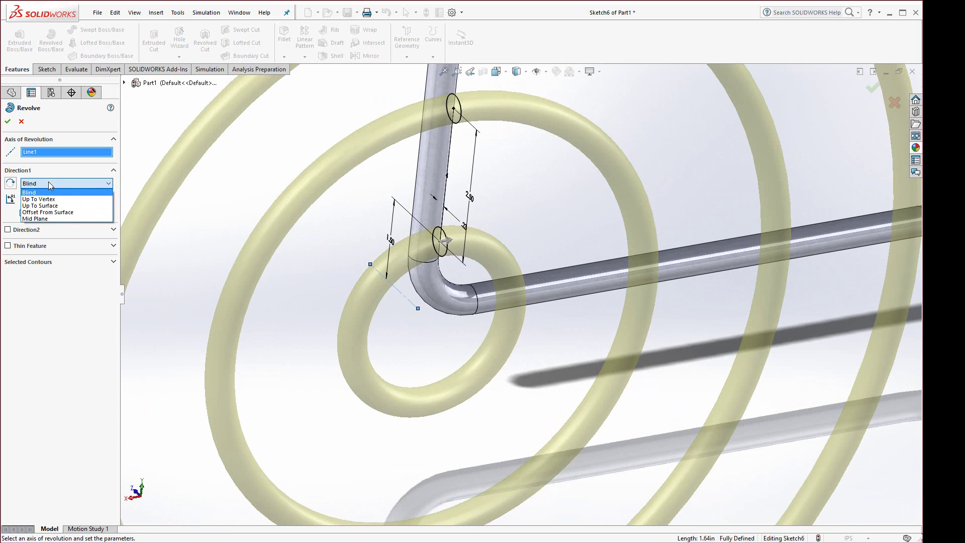
click(49, 184)
click(53, 200)
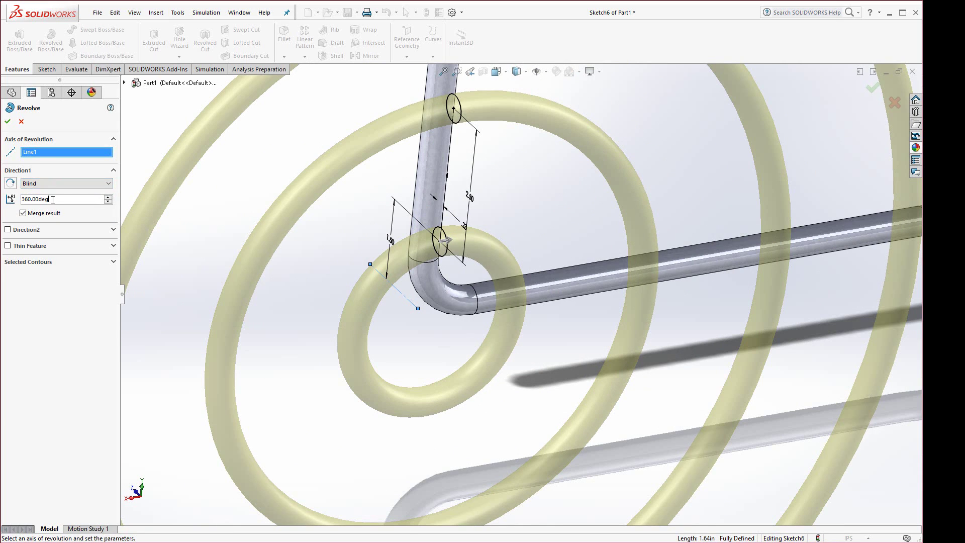
double_click(27, 199)
text(45)
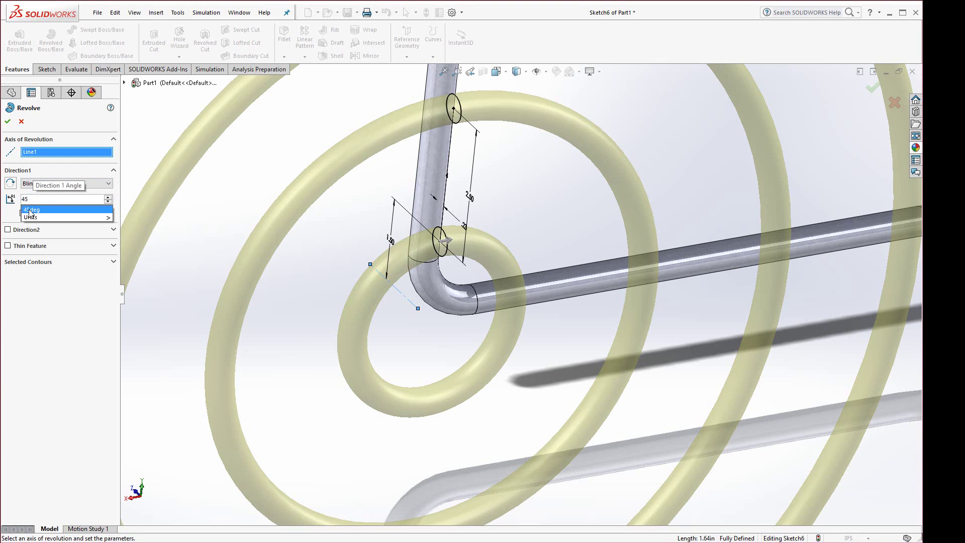
click(31, 210)
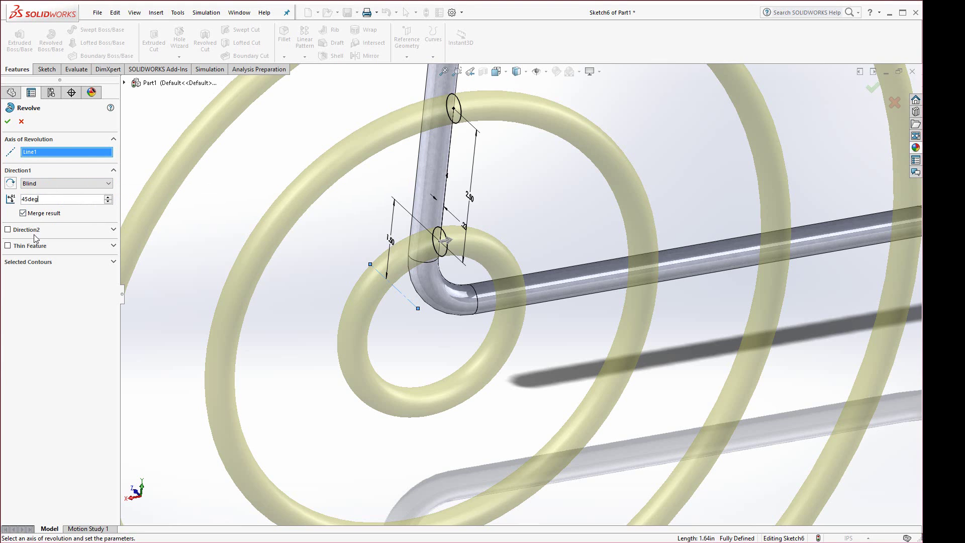
Enable a second direction for the revolve and set its blind angle to 135 degrees.
click(8, 230)
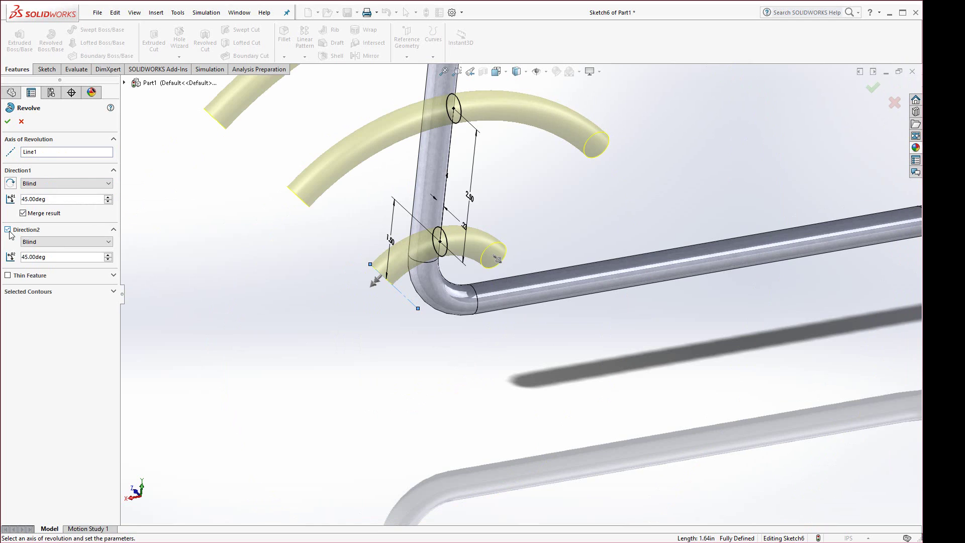
drag(58, 258, 20, 258)
text(135)
key(Return)
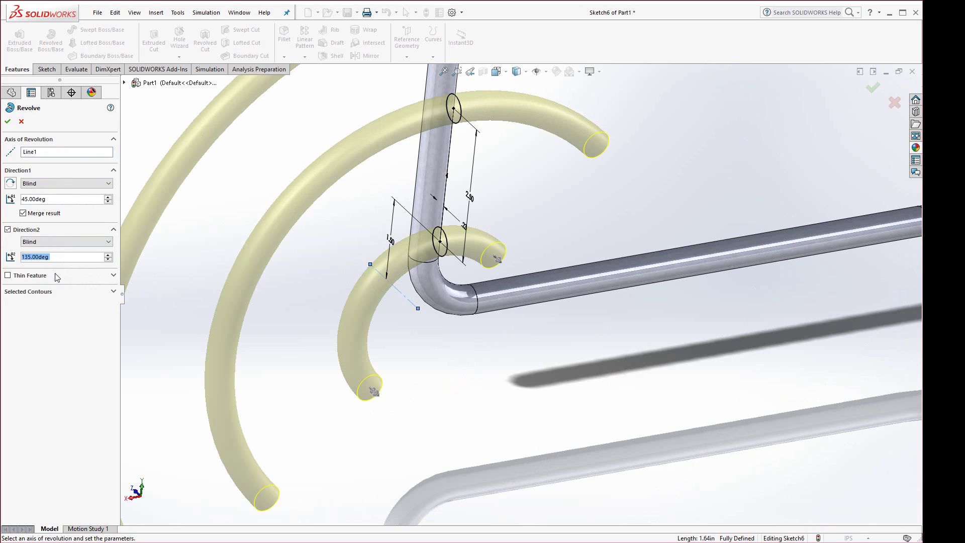
Reverse the revolve direction so the 135-degree side sweeps toward the horizontal rod, and complete the revolve.
click(449, 365)
key(z)
middle_drag(449, 363, 458, 197)
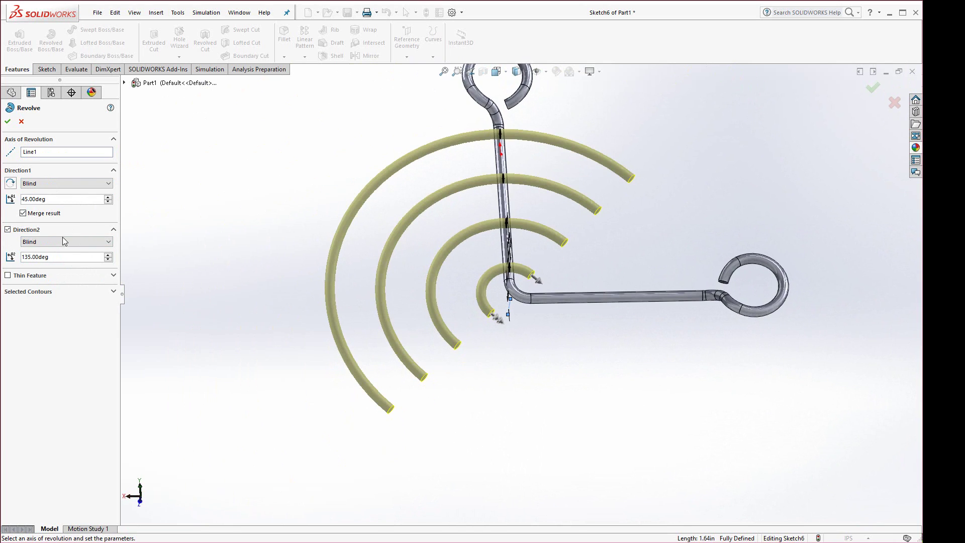
click(10, 183)
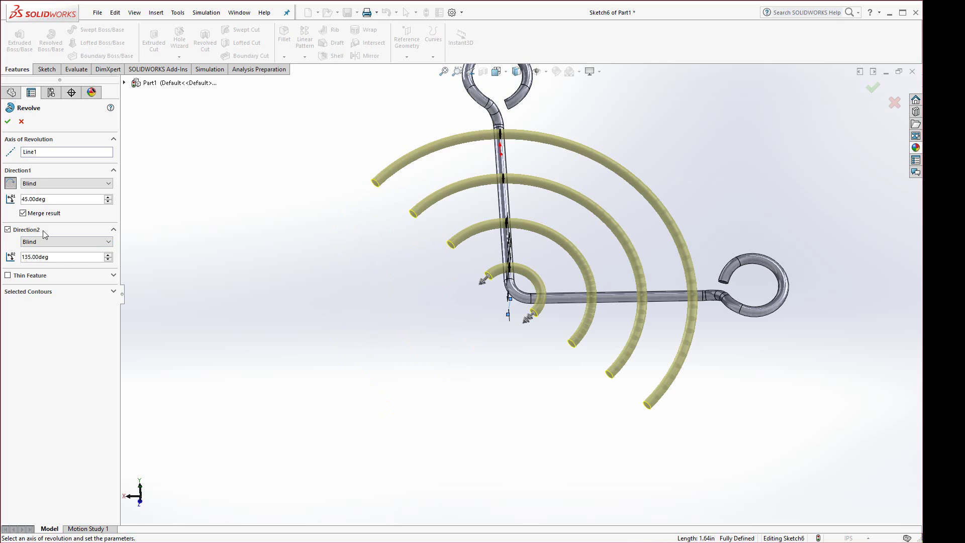
middle_drag(444, 387, 429, 340)
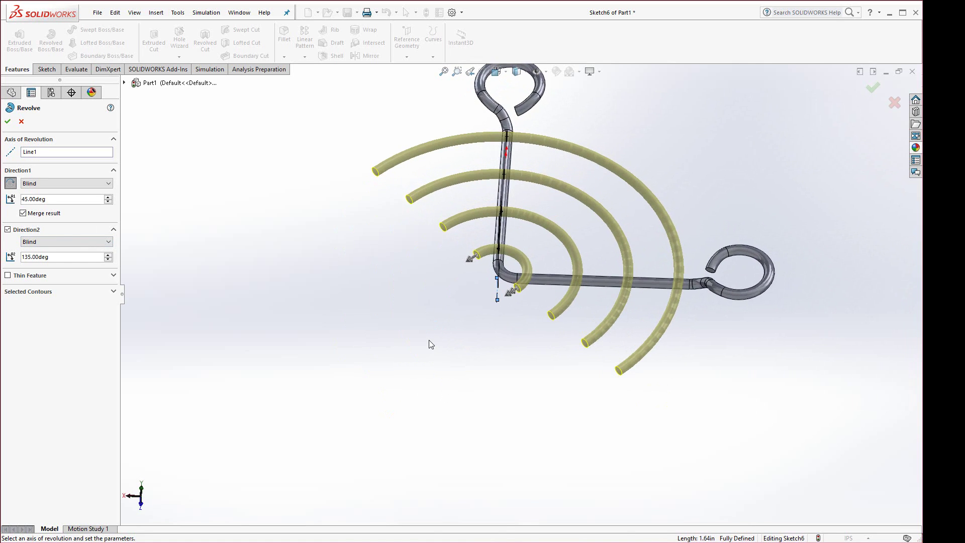
click(8, 121)
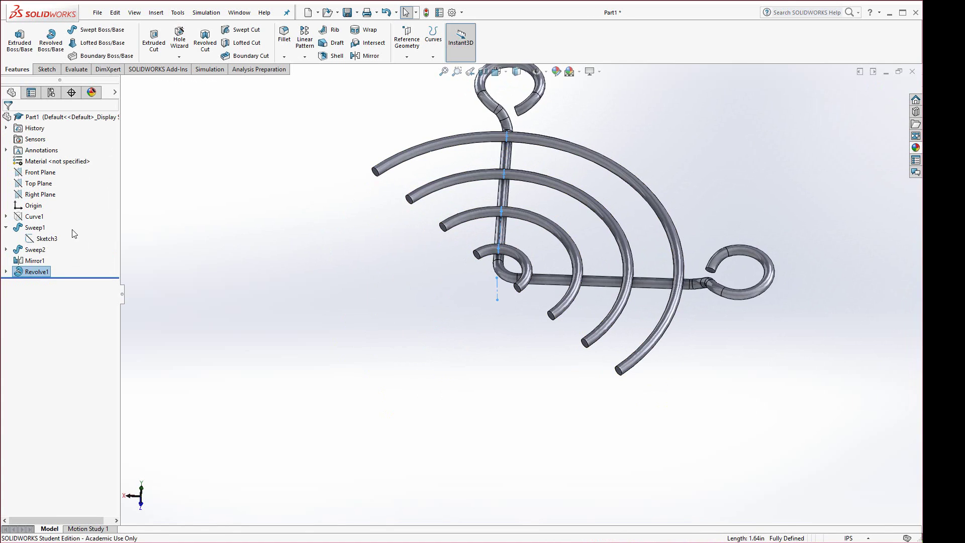
Start a Mirror feature using the end face of the smallest arc near the horizontal rod as the mirror plane.
click(6, 227)
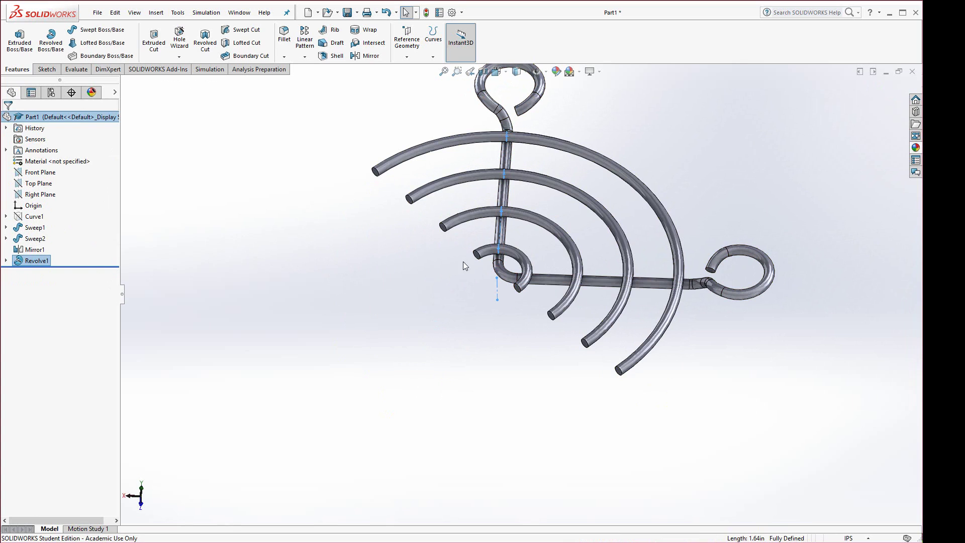
click(366, 56)
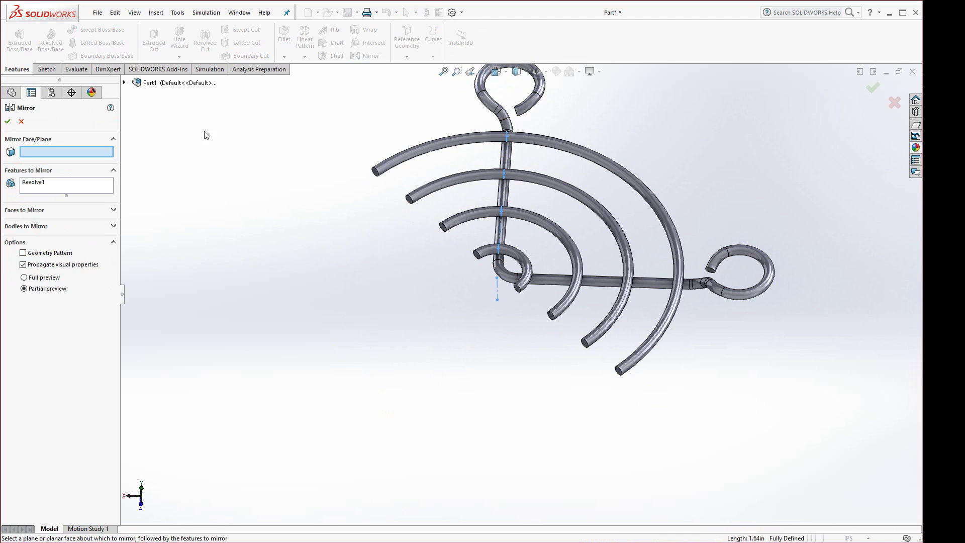
scroll(470, 275, down, 5)
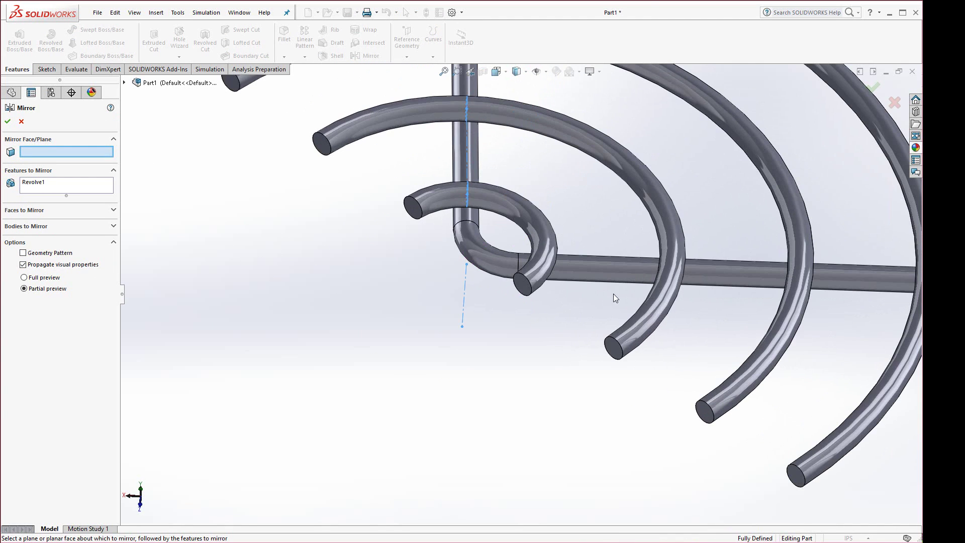
click(523, 289)
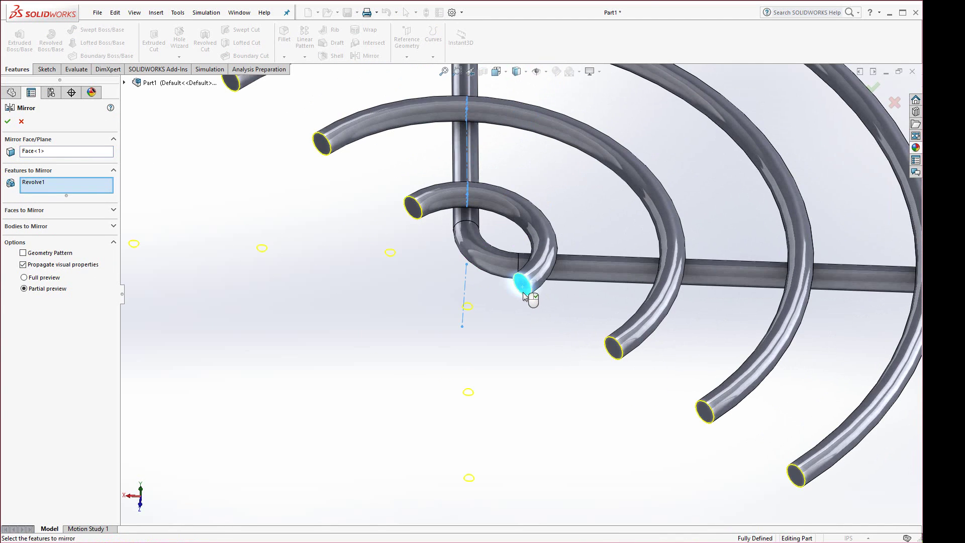
Replace the features to mirror with the entire wire body, keeping the arc's end face as mirror plane, and complete the mirror.
right_click(46, 186)
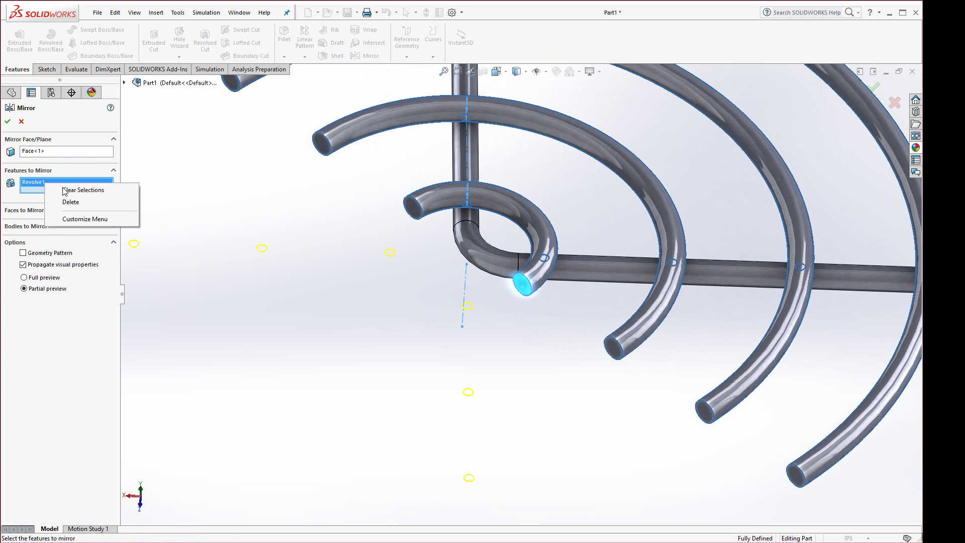
click(65, 191)
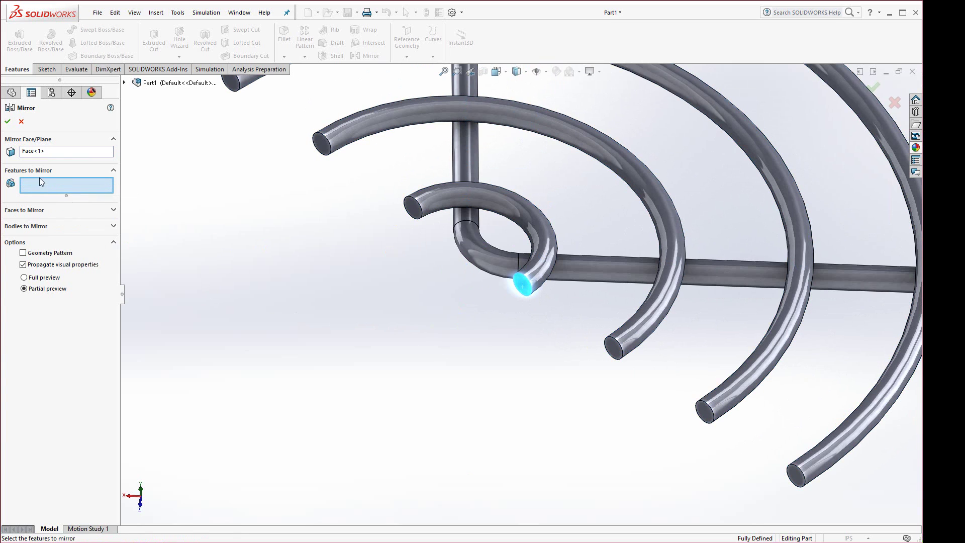
click(30, 226)
click(588, 265)
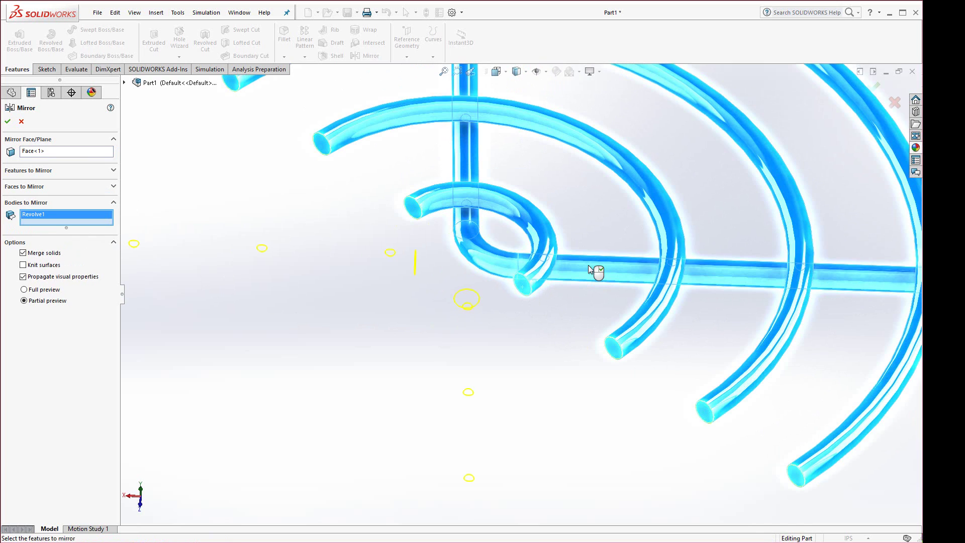
scroll(557, 341, up, 3)
key(f)
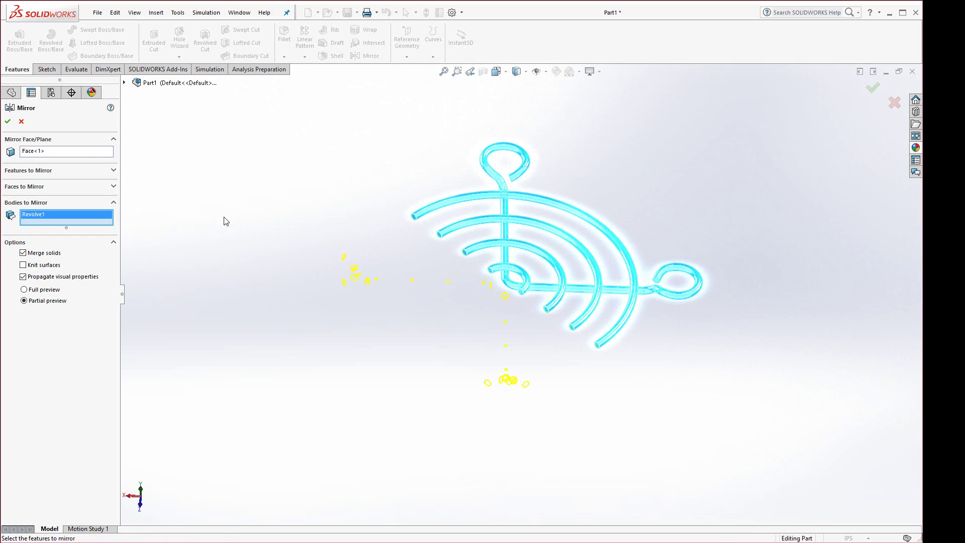
click(7, 121)
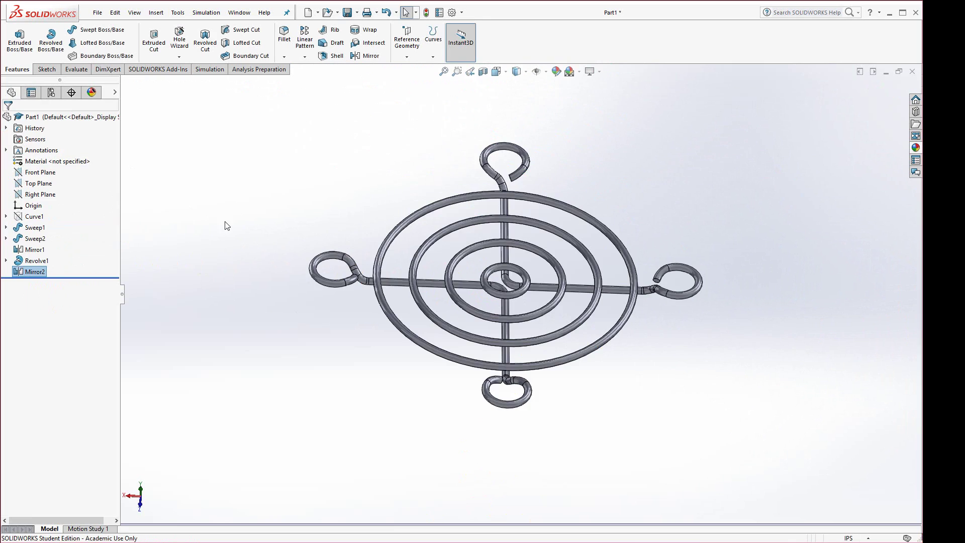
middle_drag(295, 313, 493, 197)
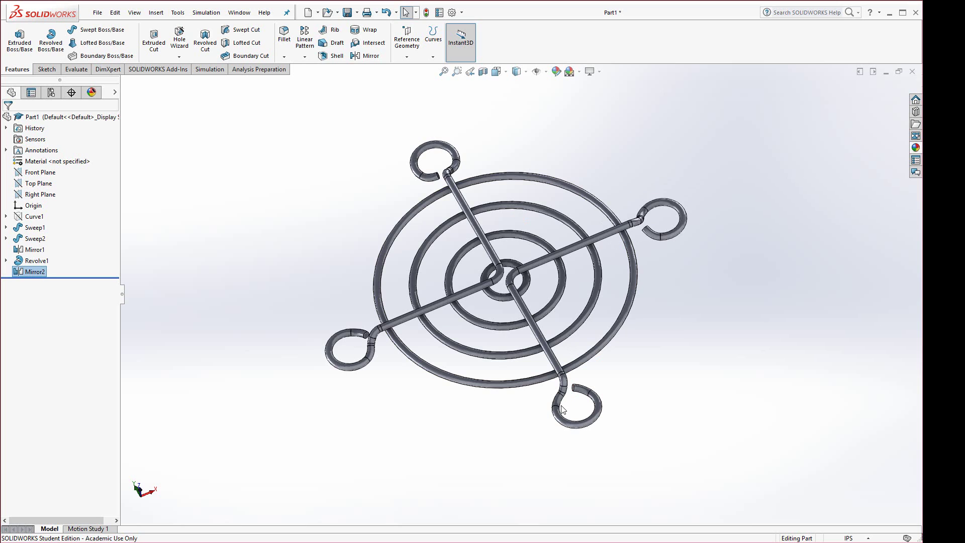
scroll(369, 332, down, 5)
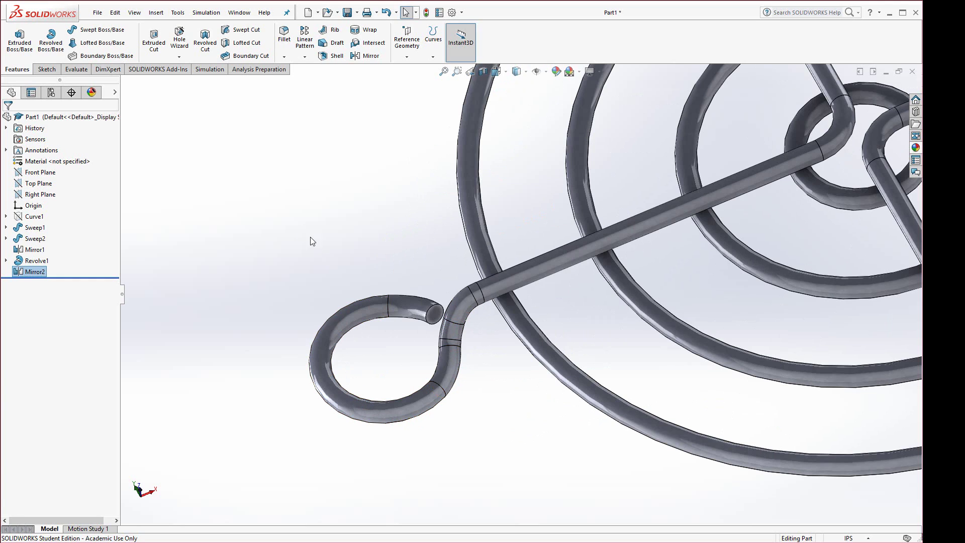
Create a new part document and start a 3D sketch in it.
click(309, 13)
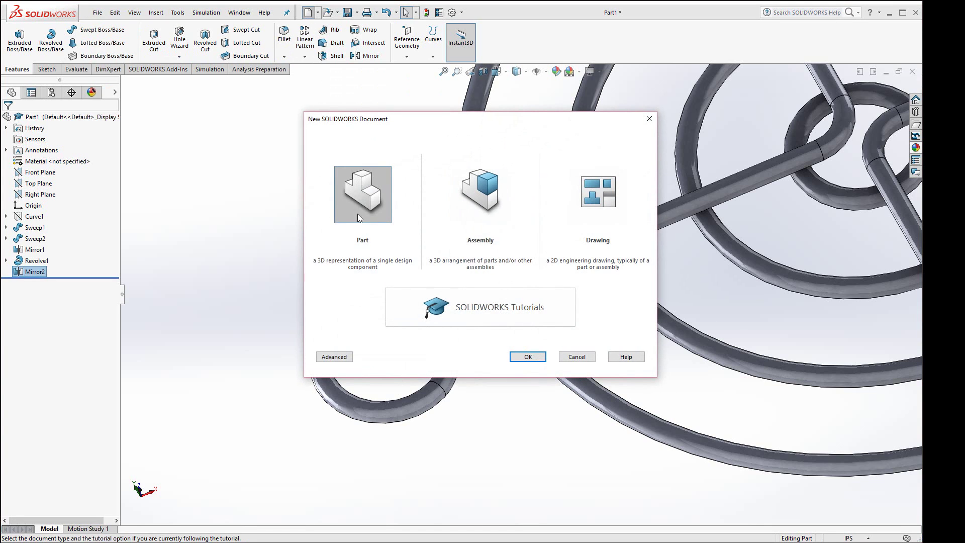
click(527, 356)
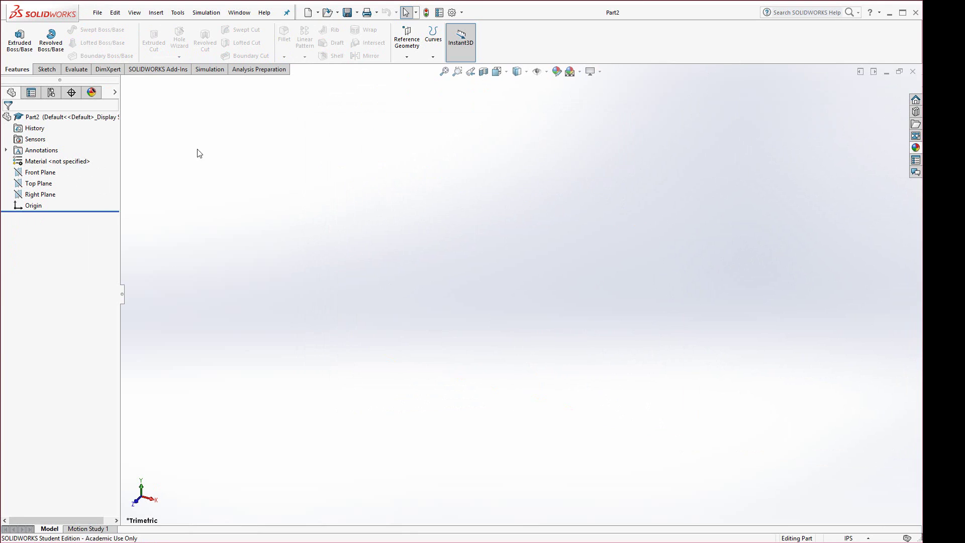
click(46, 70)
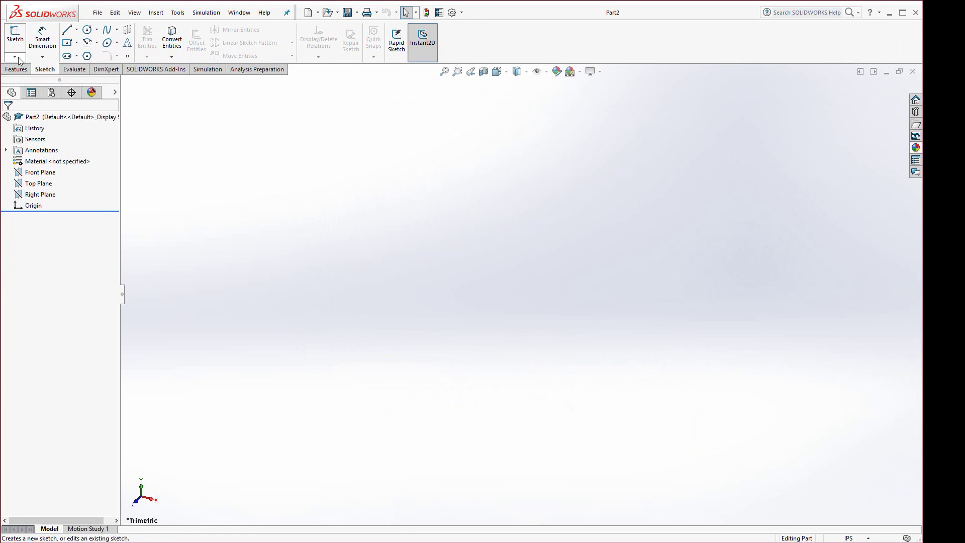
click(15, 57)
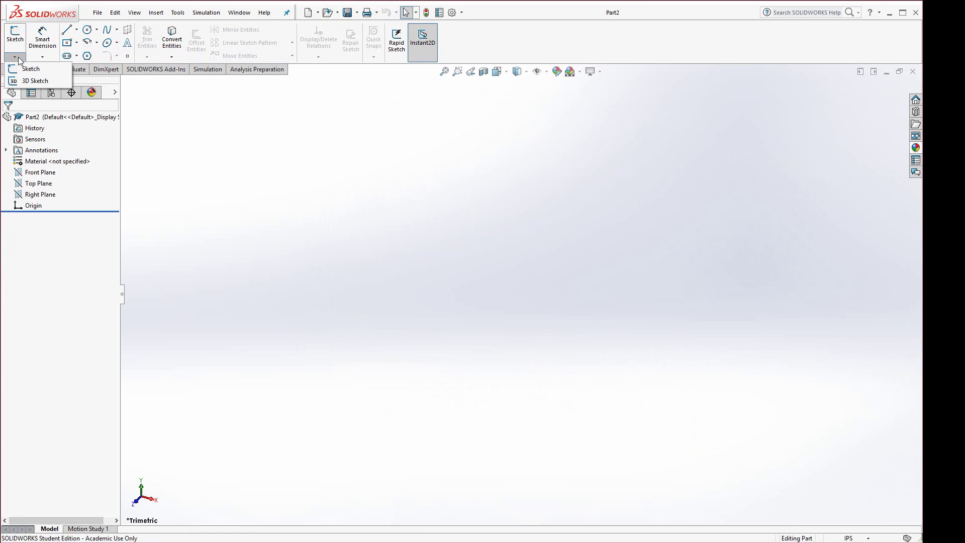
click(31, 80)
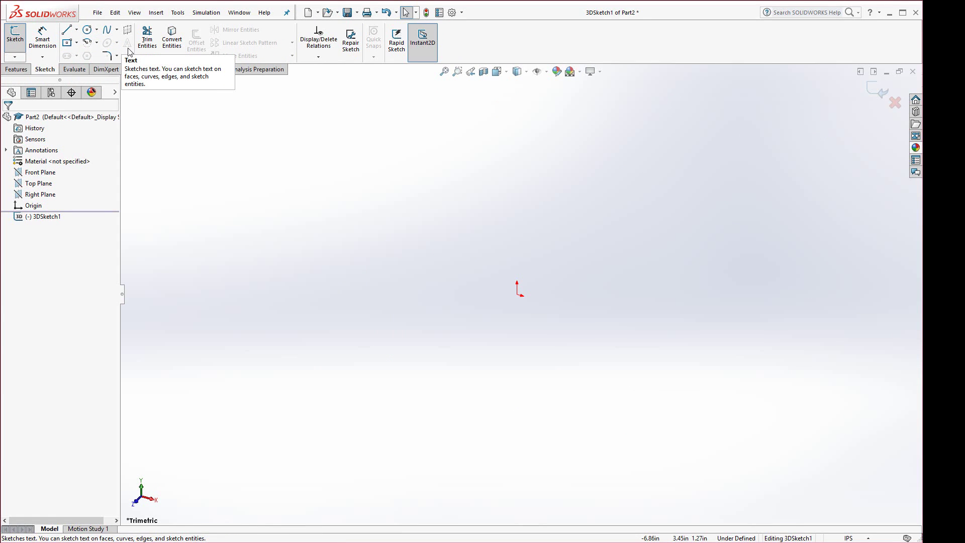
Sketch three connected lines in the XY plane from the origin: up about 1.96 in, along positive X, and down about 2.01 in.
click(67, 31)
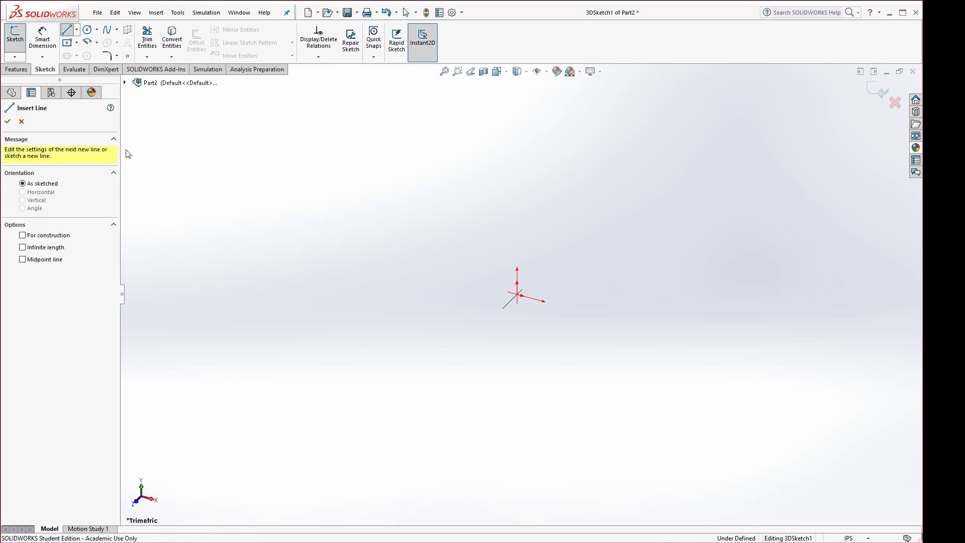
click(516, 294)
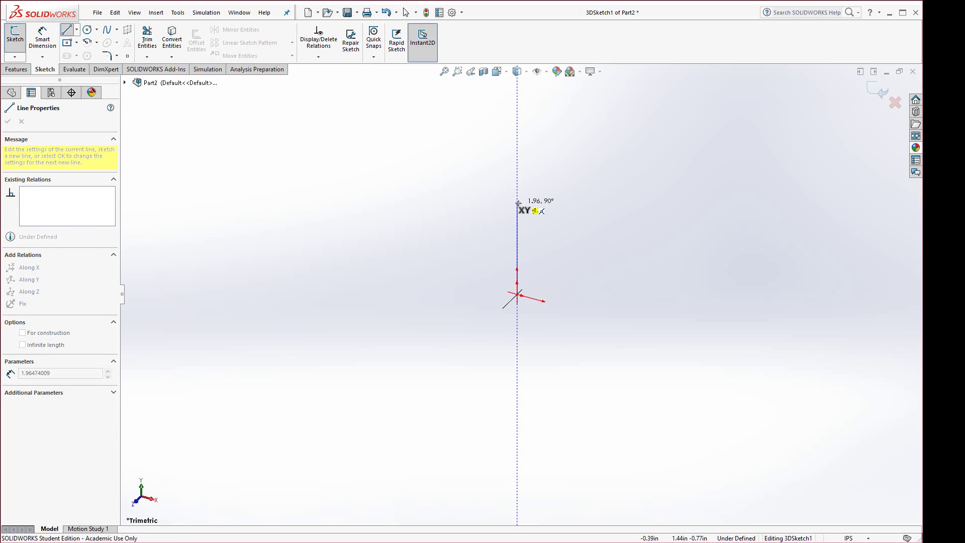
click(518, 203)
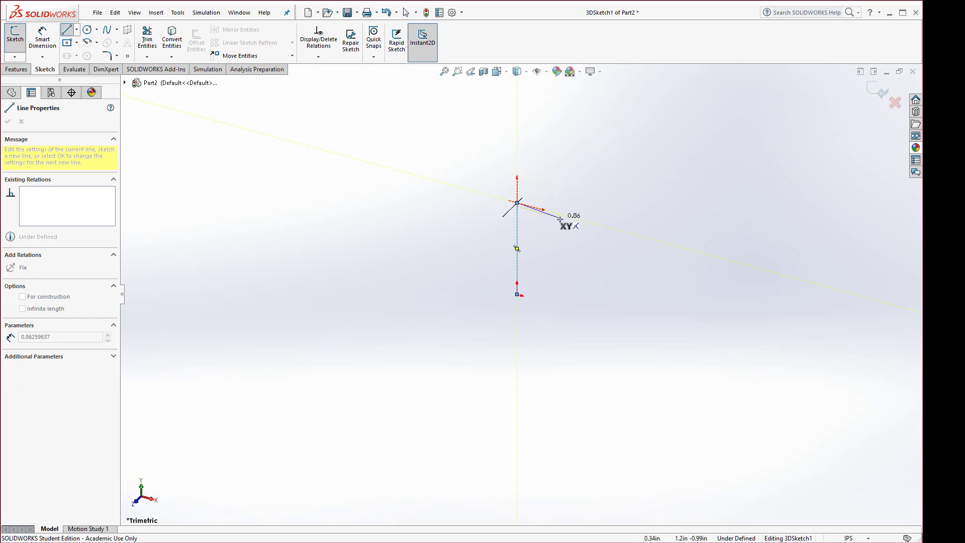
click(616, 229)
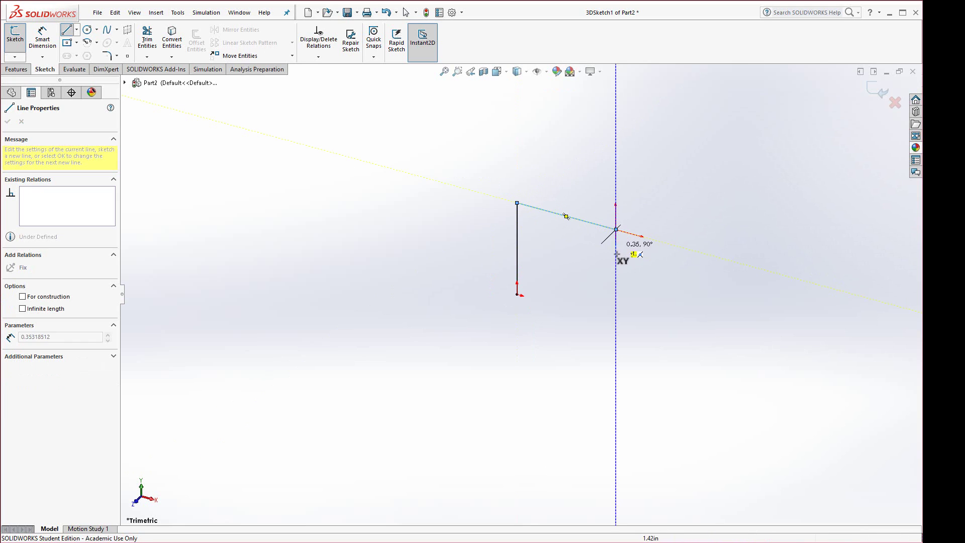
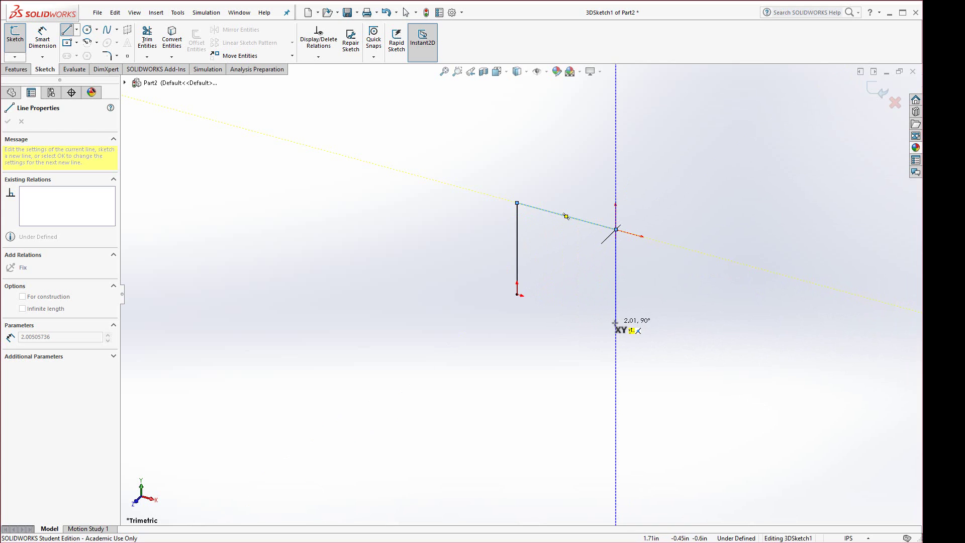
click(615, 322)
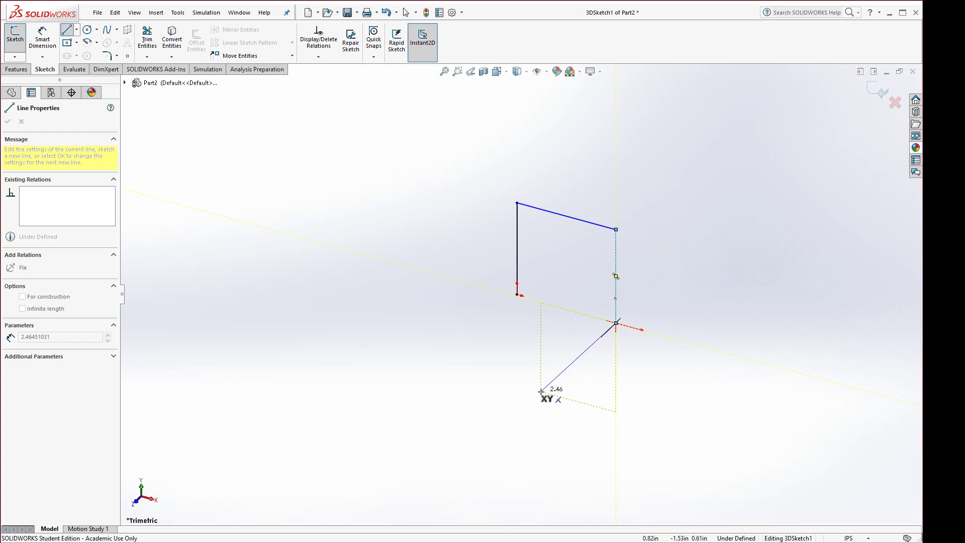
Continue the line chain in the YZ plane: about 2 in along positive Z, straight down, and about 2.05 in back along Z.
key(Tab)
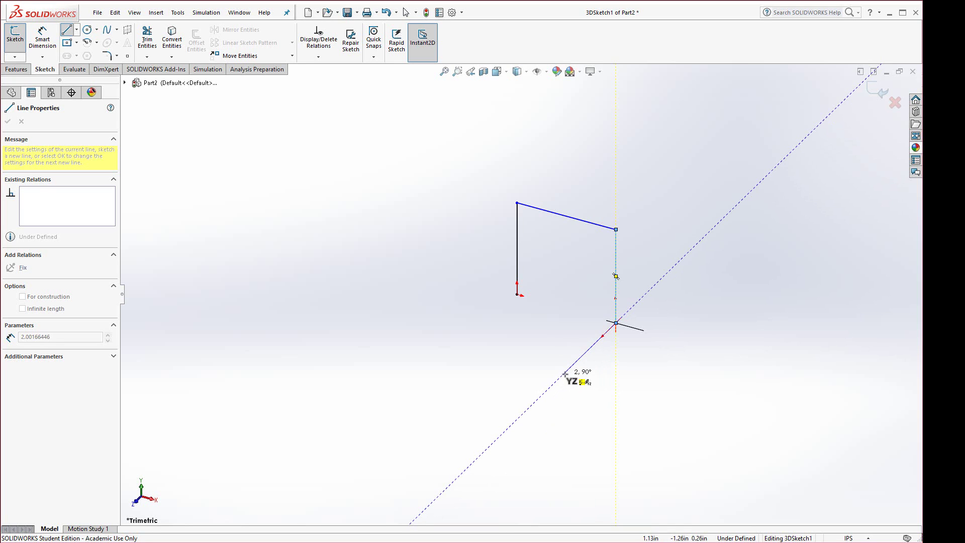
click(565, 374)
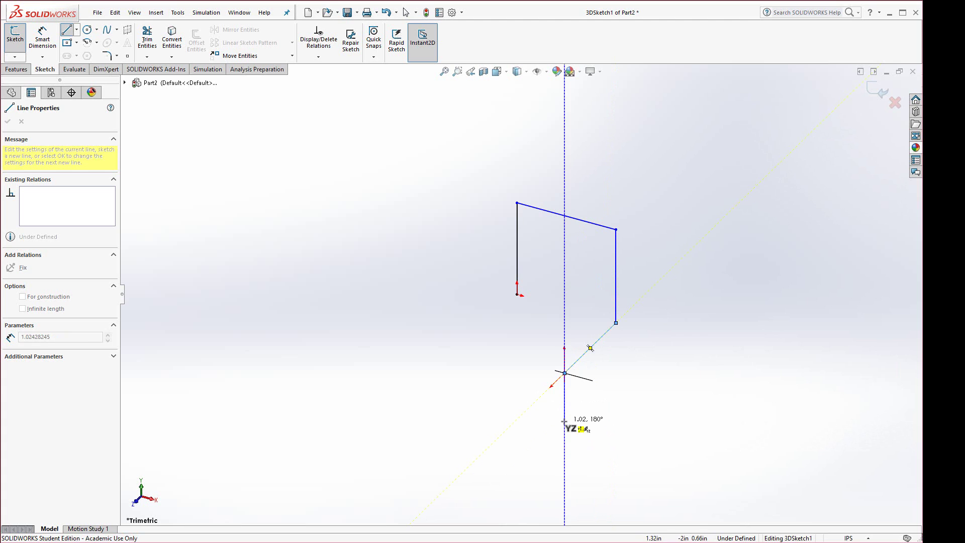
mouse_move(564, 422)
middle_down()
mouse_move(498, 447)
mouse_move(618, 402)
mouse_move(618, 394)
mouse_move(560, 394)
mouse_move(555, 420)
middle_up()
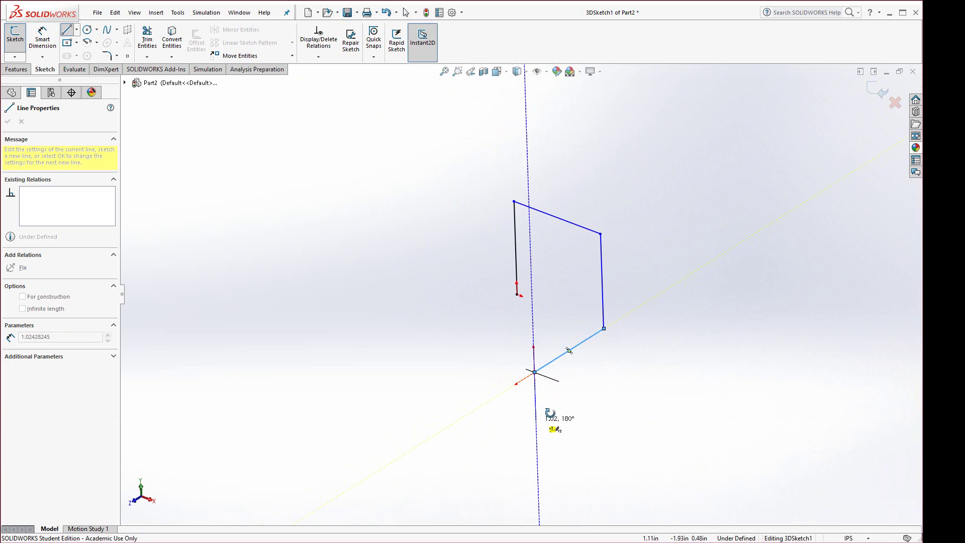
click(537, 466)
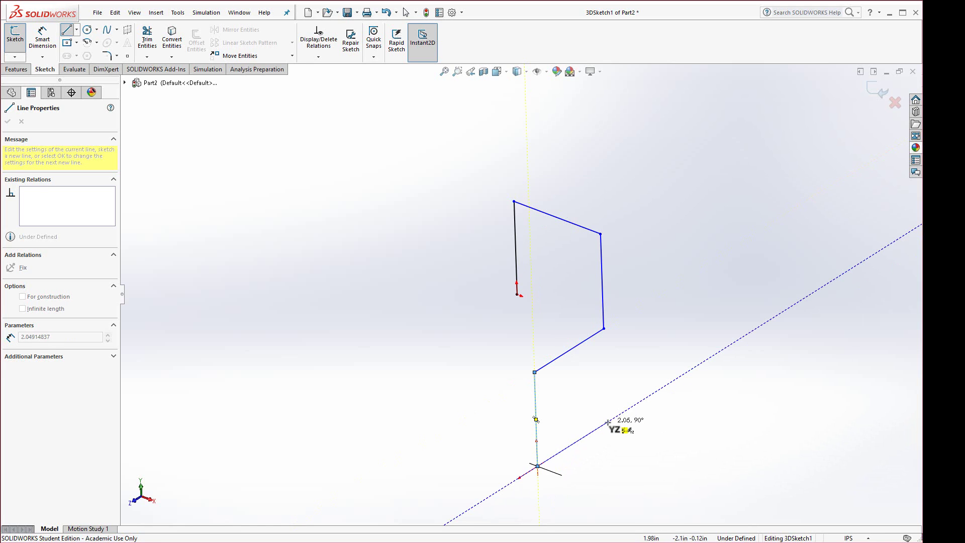
mouse_move(609, 423)
middle_down()
mouse_move(617, 401)
mouse_move(588, 400)
mouse_move(634, 407)
mouse_move(614, 394)
mouse_move(557, 403)
middle_up()
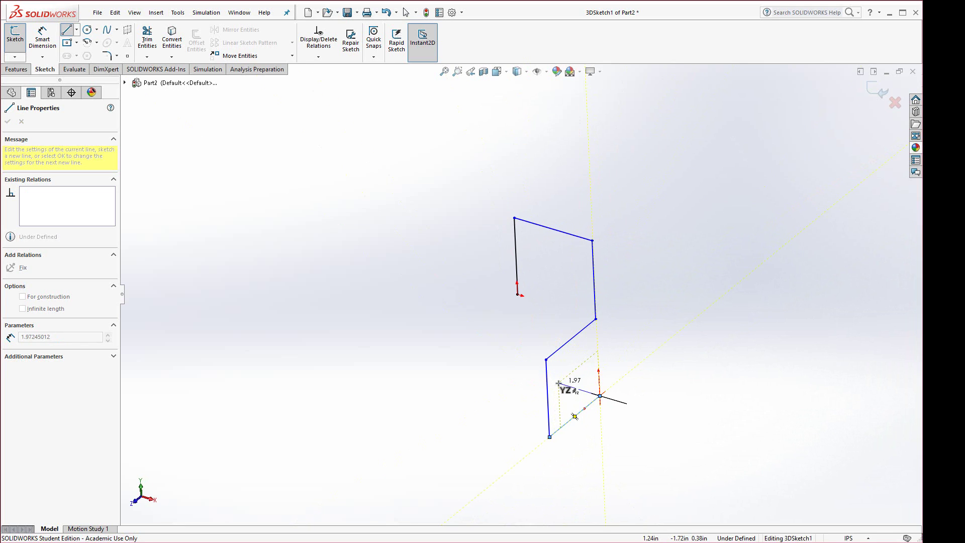
Continue the line chain in the ZX plane with a segment along negative X and one about 1.99 in along positive Z.
scroll(558, 384, up, 1)
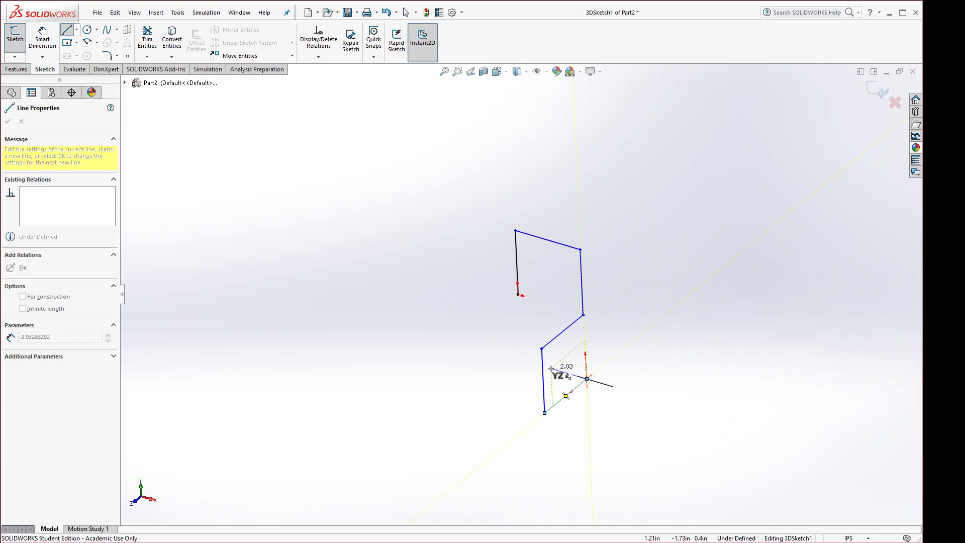
scroll(555, 383, down, 3)
scroll(545, 361, down, 1)
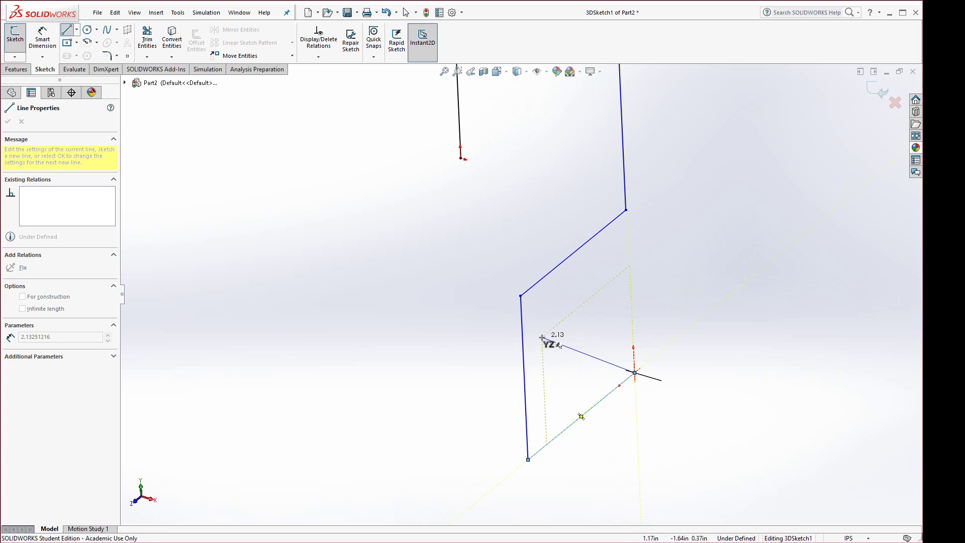
key(Tab)
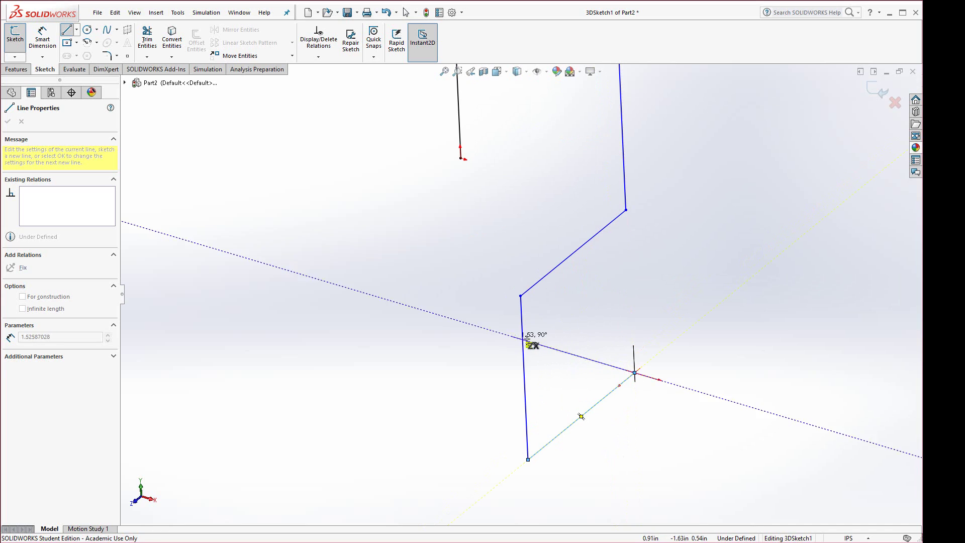
click(474, 325)
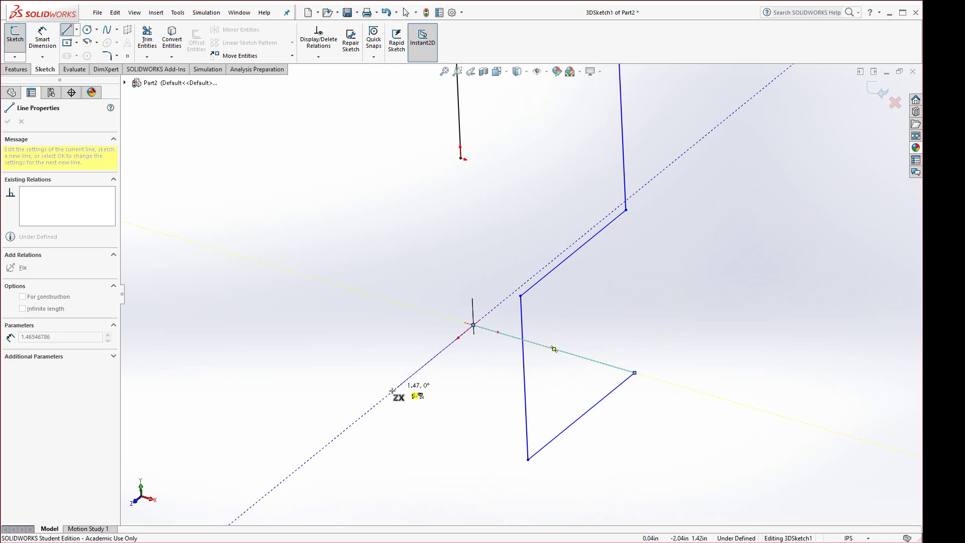
mouse_move(379, 401)
middle_down()
mouse_move(401, 406)
mouse_move(367, 394)
mouse_move(370, 406)
middle_up()
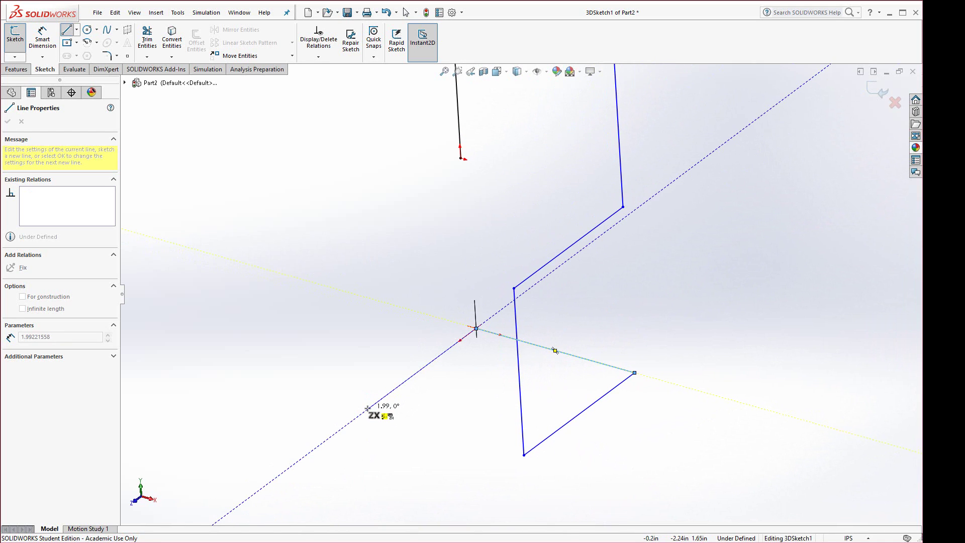
click(368, 408)
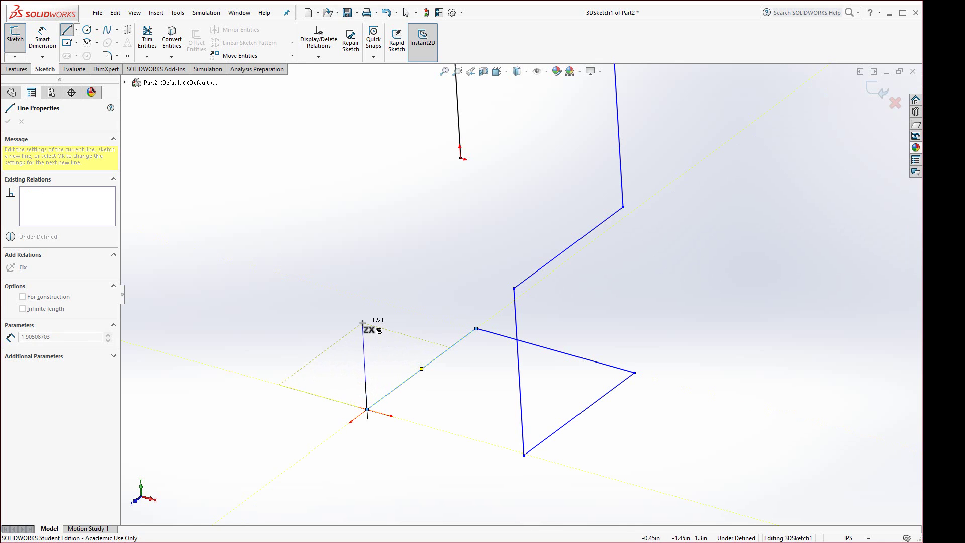
Continue the line chain in the XY plane with a vertical segment going up from the last endpoint.
key(Tab)
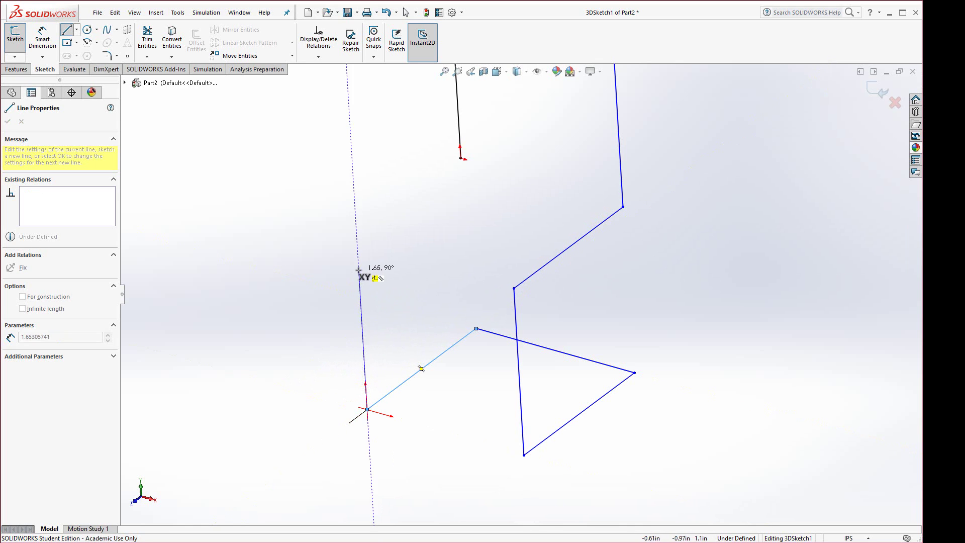
Close the 3D sketch loop with a vertical line about 2 in long and a line back to the origin.
click(361, 243)
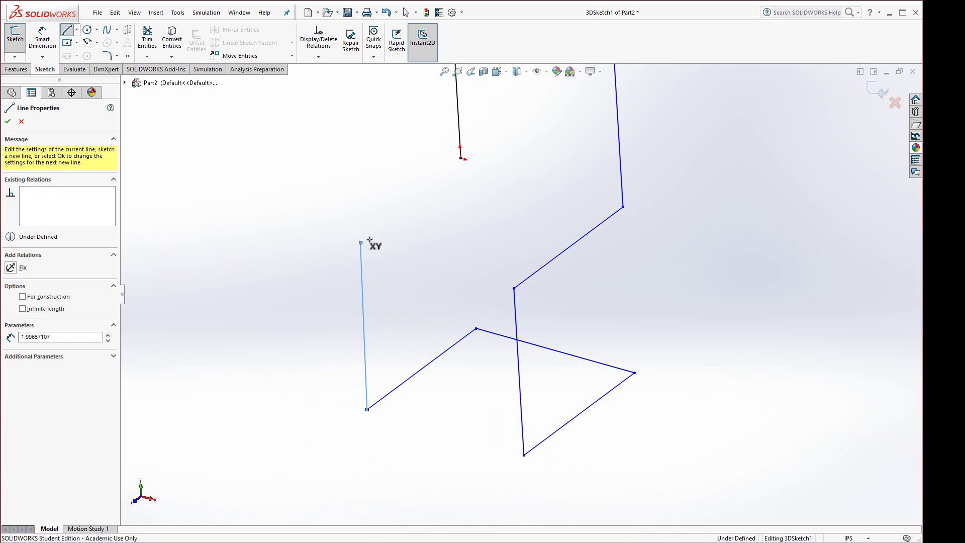
click(461, 159)
key(Escape)
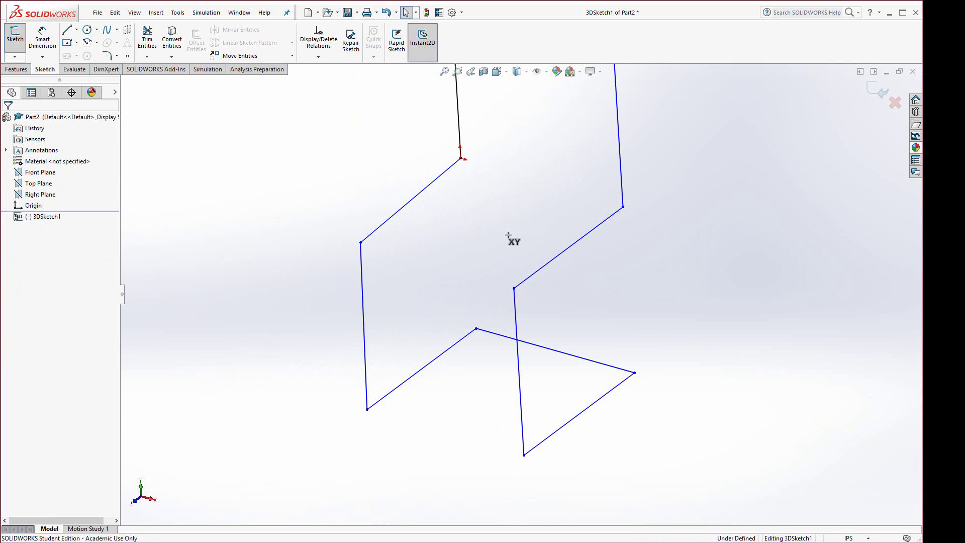
Fillet all ten corners of the chair-shaped 3D sketch with a 0.5 in radius and exit the sketch.
mouse_move(578, 328)
middle_down()
mouse_move(509, 392)
mouse_move(588, 423)
mouse_move(599, 362)
mouse_move(559, 362)
mouse_move(582, 405)
mouse_move(517, 286)
mouse_move(532, 284)
middle_up()
mouse_move(553, 375)
middle_down()
mouse_move(492, 328)
mouse_move(517, 300)
mouse_move(552, 307)
middle_up()
scroll(542, 320, down, 2)
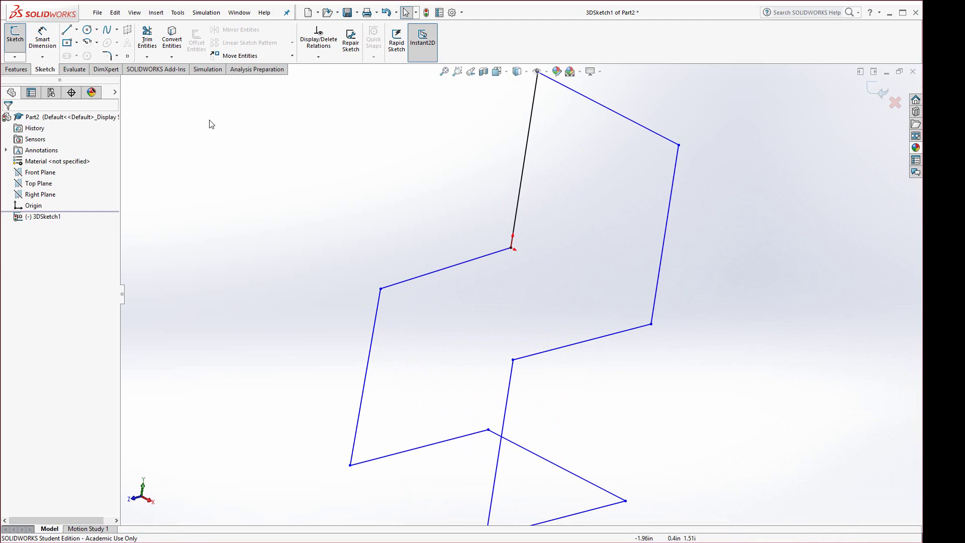
click(107, 55)
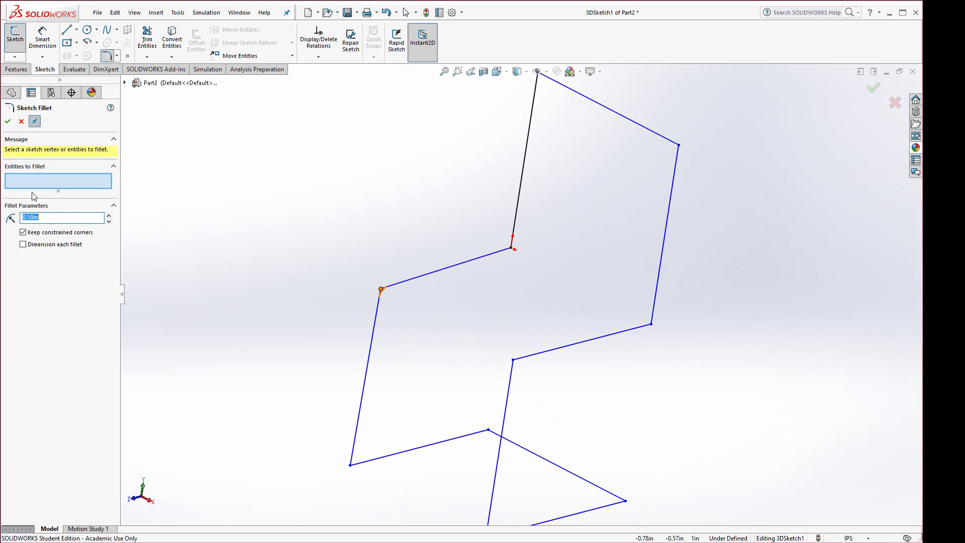
text(.5)
click(382, 289)
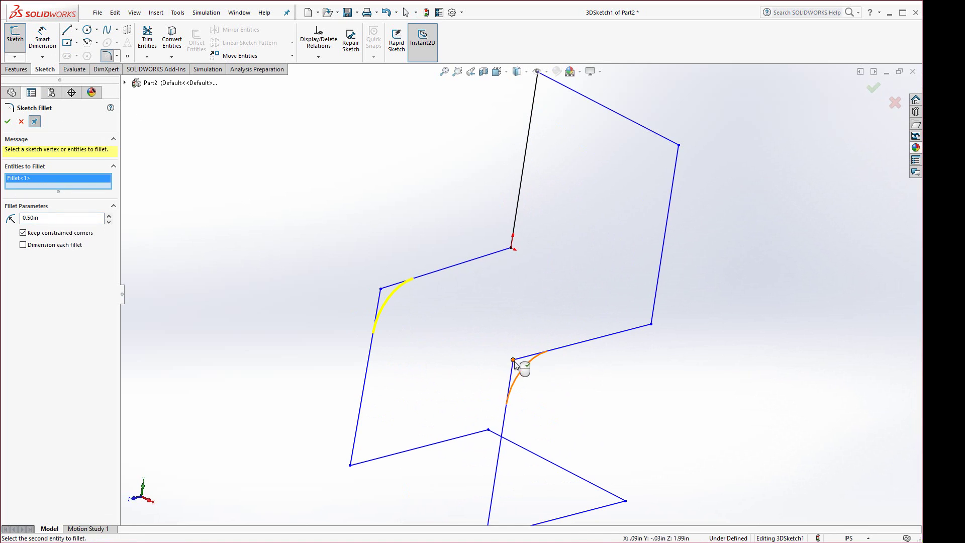
click(513, 360)
click(351, 464)
key(f)
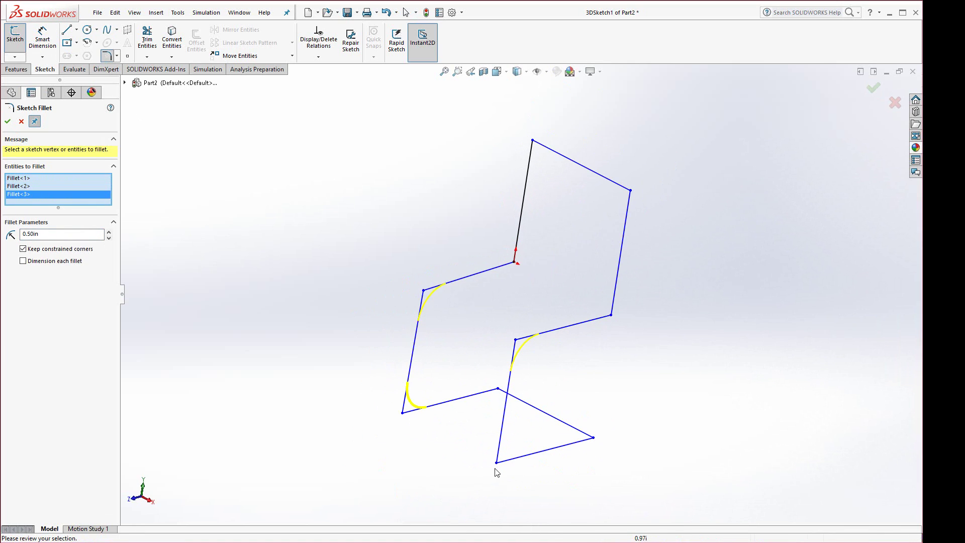
click(497, 463)
click(593, 438)
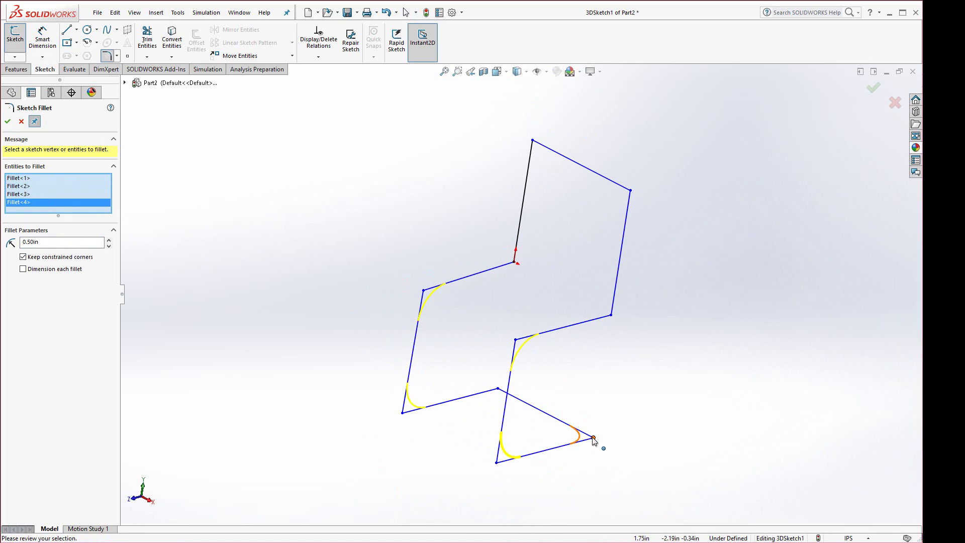
click(498, 390)
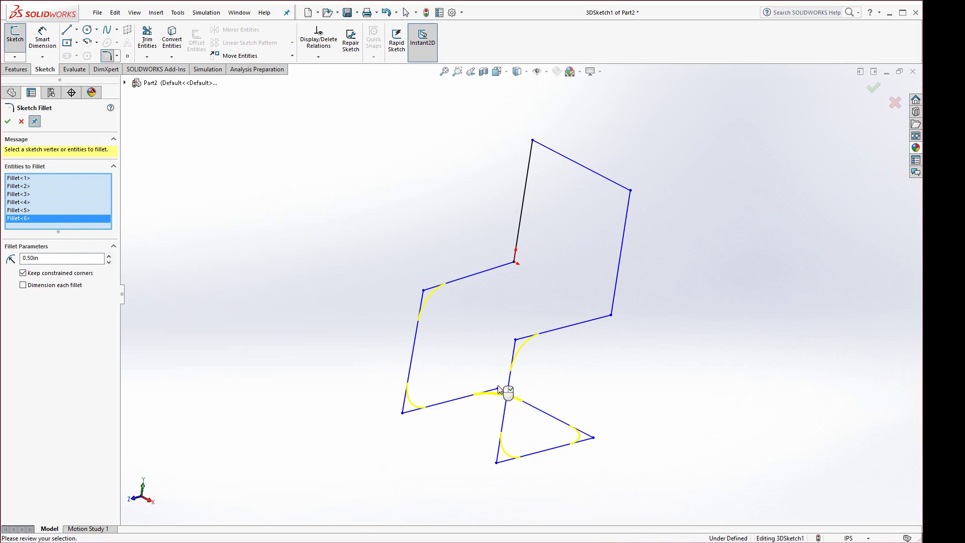
click(612, 316)
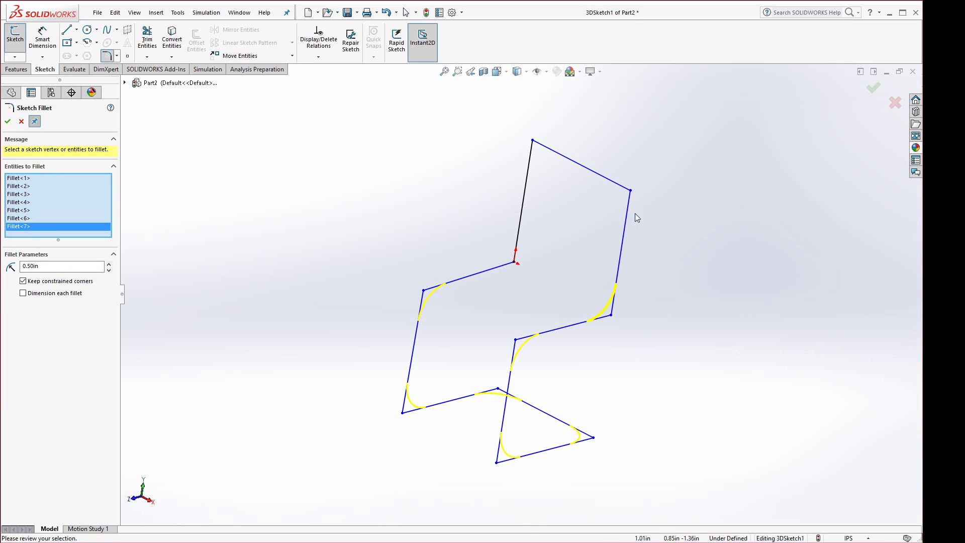
click(631, 191)
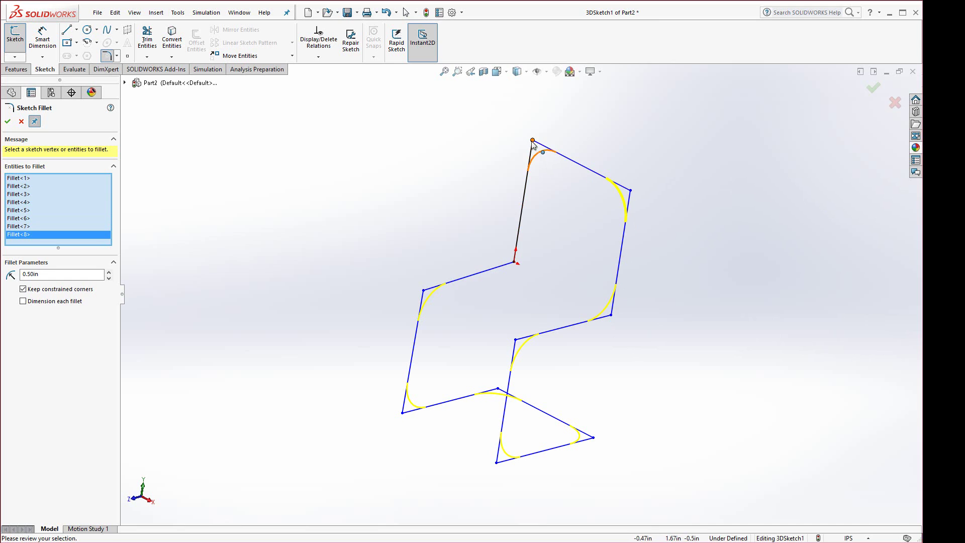
click(533, 141)
click(513, 262)
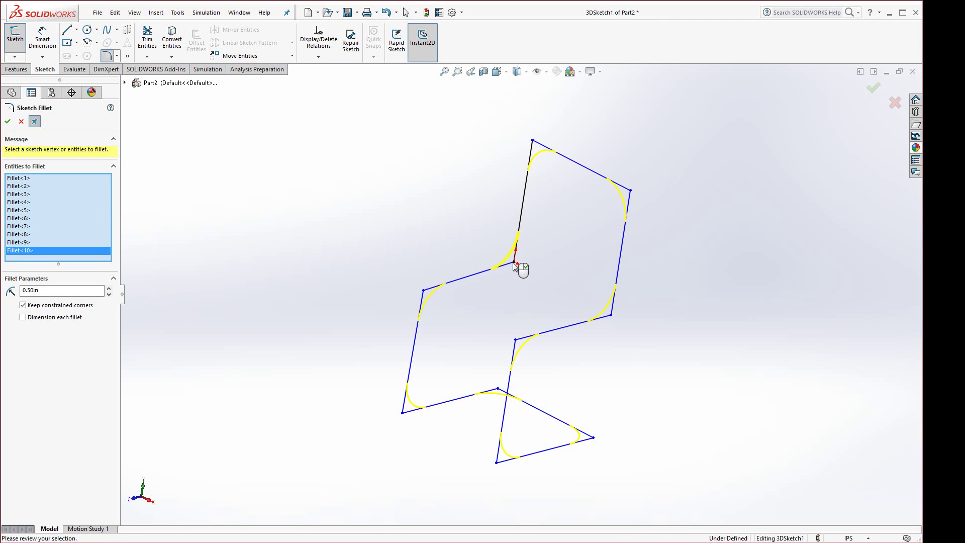
key(Return)
mouse_move(582, 390)
middle_down()
mouse_move(556, 441)
mouse_move(496, 491)
mouse_move(520, 440)
mouse_move(558, 424)
mouse_move(582, 387)
mouse_move(555, 351)
middle_up()
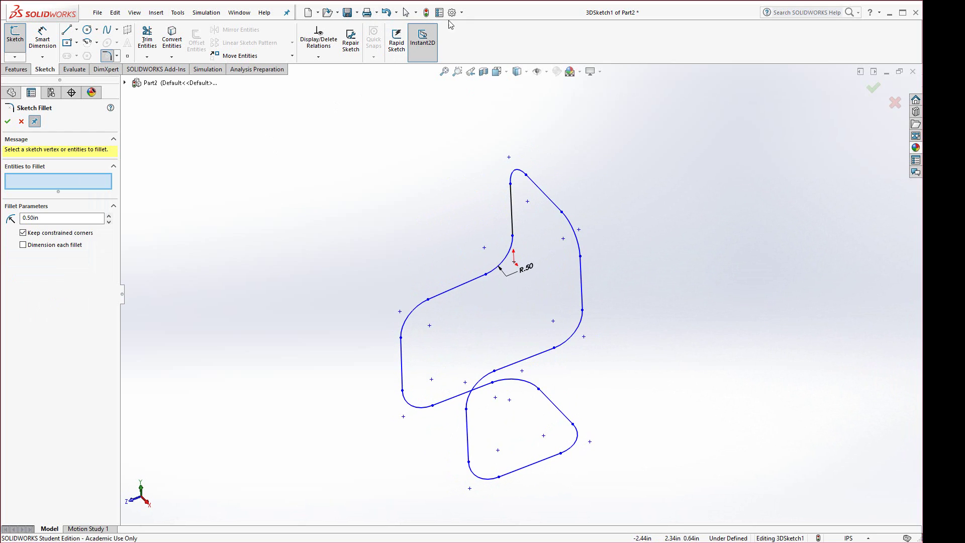
click(424, 13)
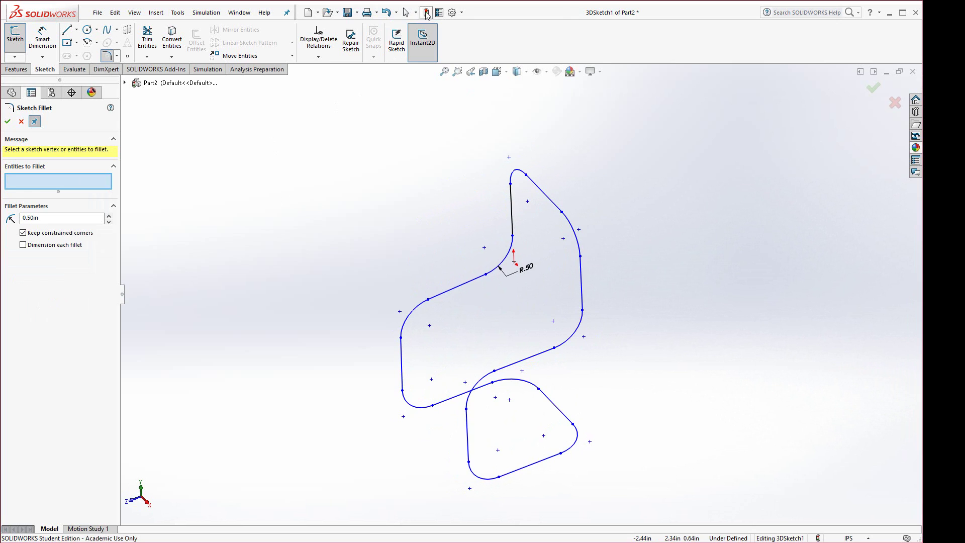
Create a reference plane perpendicular to one straight seat-side line, coincident with its endpoint at the backrest bend.
click(539, 356)
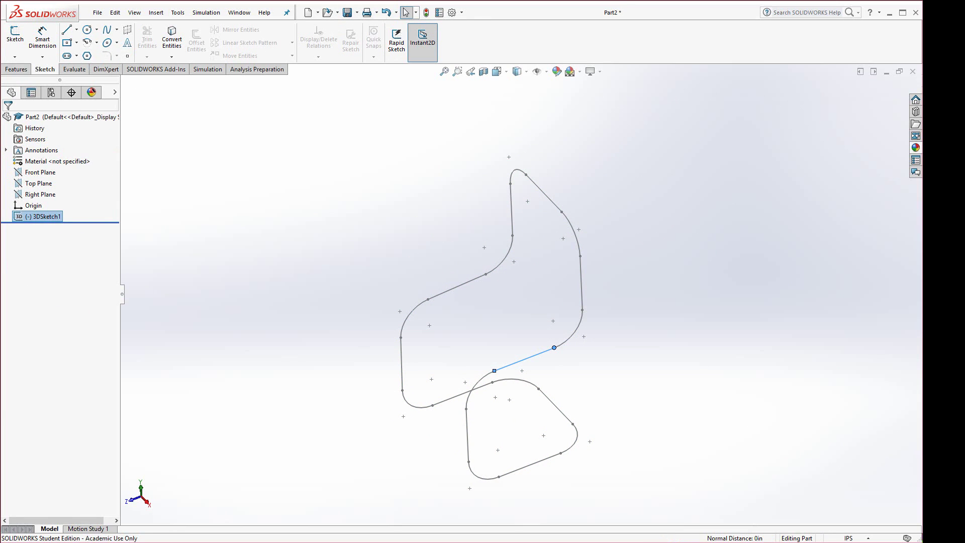
click(17, 69)
click(405, 50)
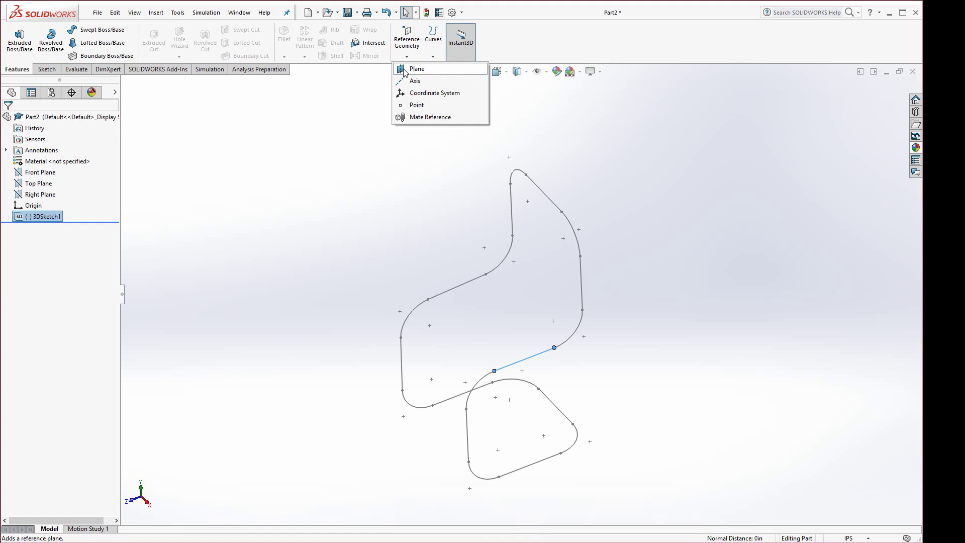
click(415, 69)
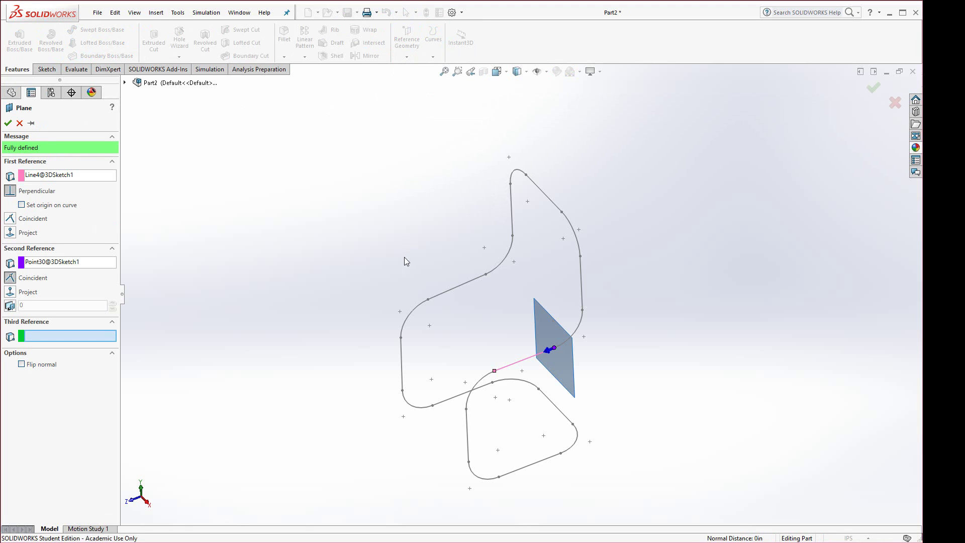
click(8, 123)
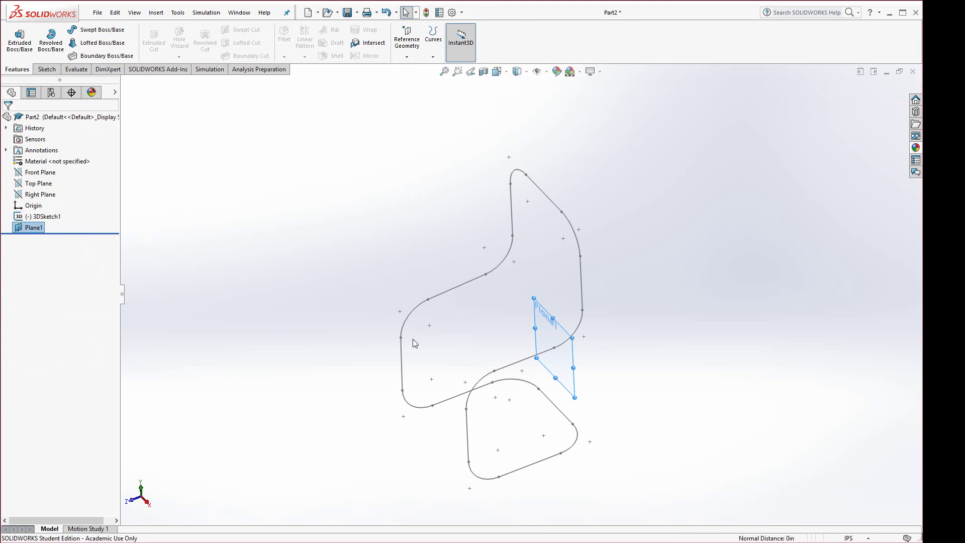
Sketch a circle of about 0.09 in radius on Plane1, centred on the path's endpoint, and exit the sketch.
mouse_move(412, 339)
middle_down()
mouse_move(451, 321)
mouse_move(435, 319)
middle_up()
scroll(617, 347, down, 3)
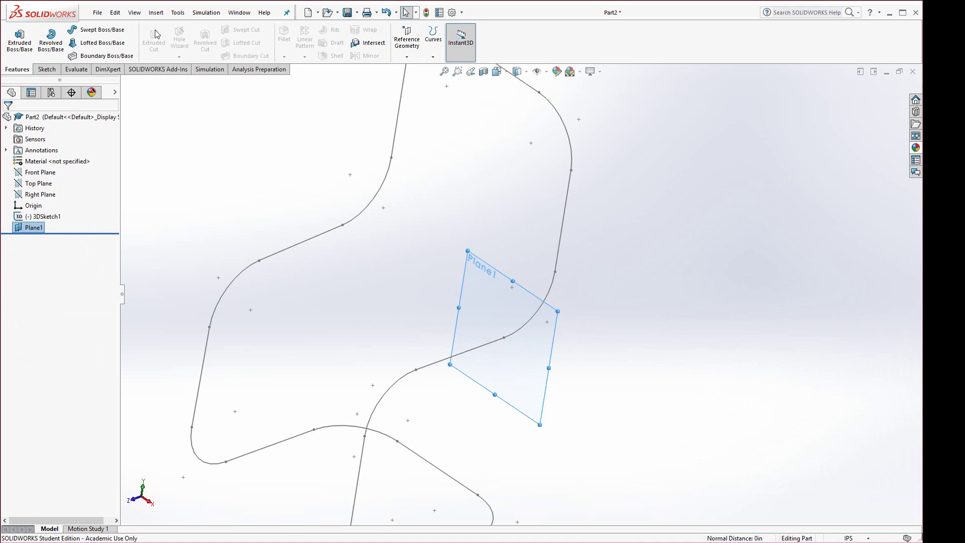
click(45, 70)
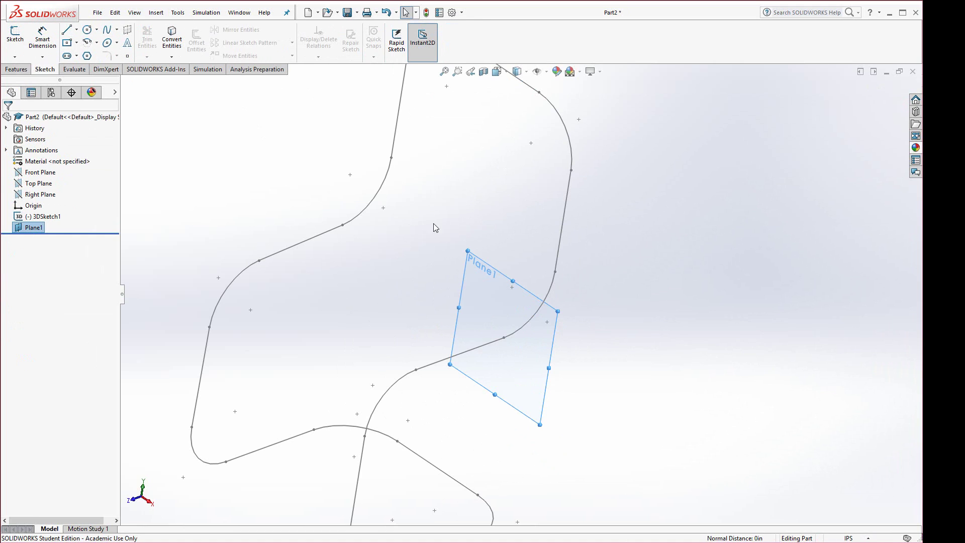
click(526, 282)
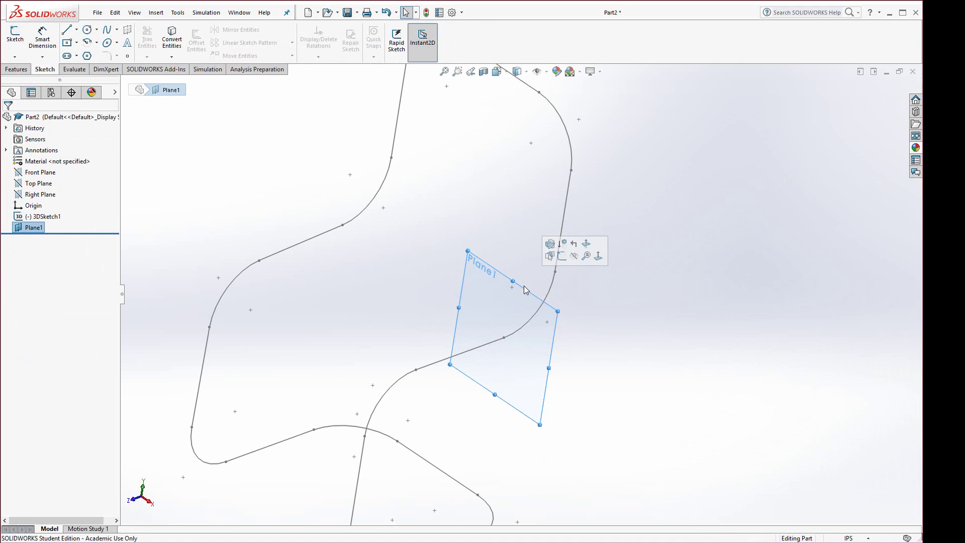
click(562, 257)
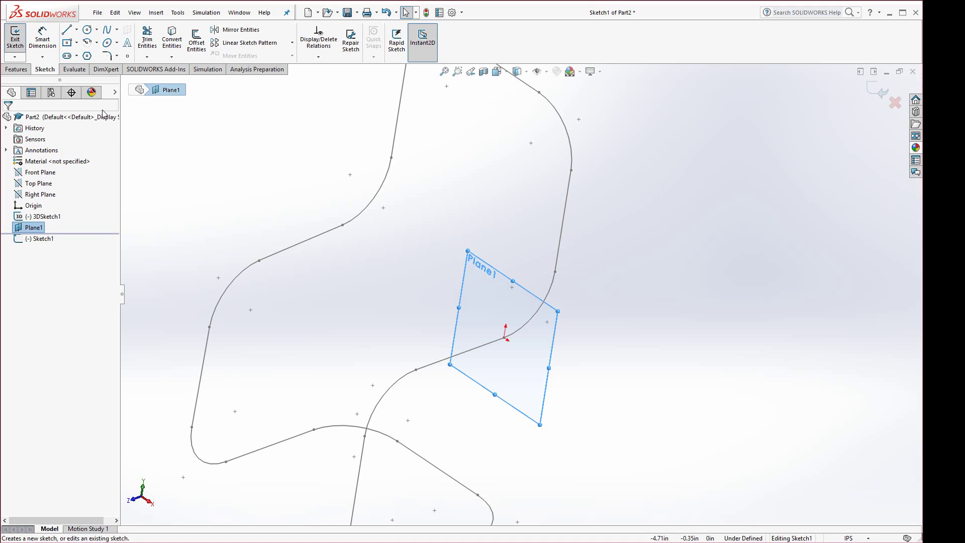
click(87, 30)
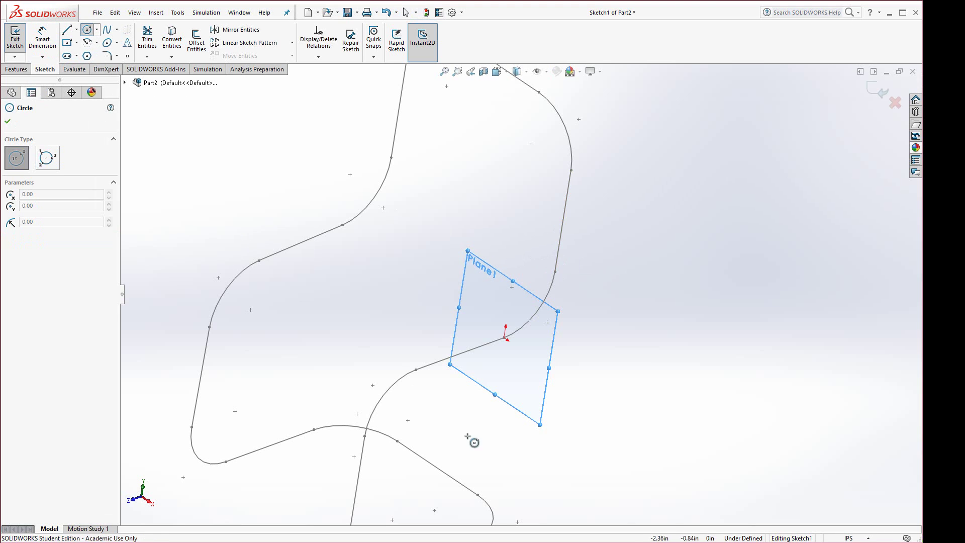
click(506, 338)
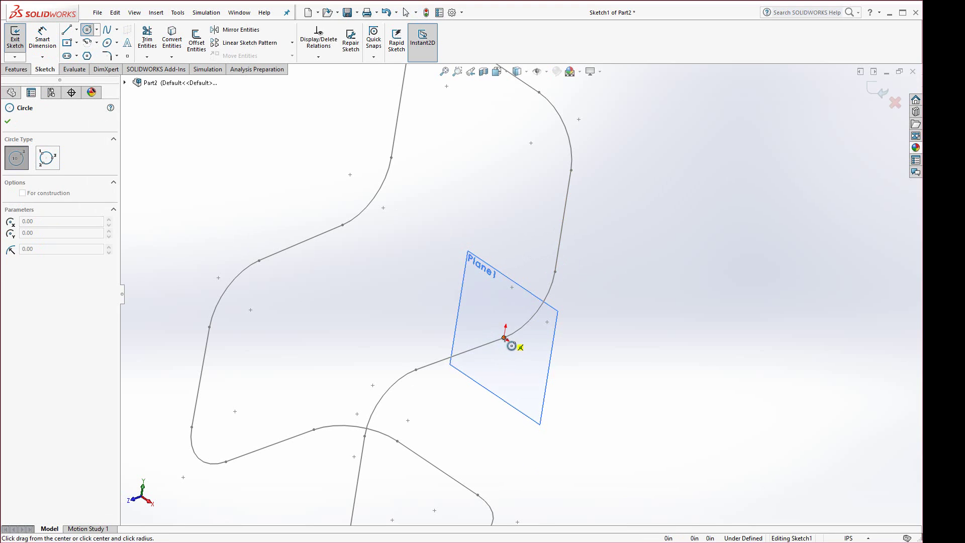
click(511, 345)
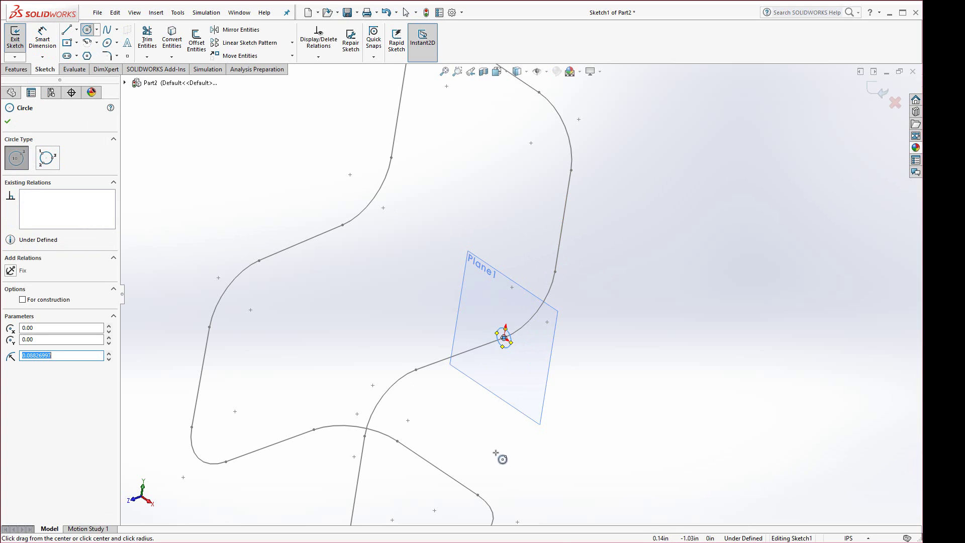
click(426, 12)
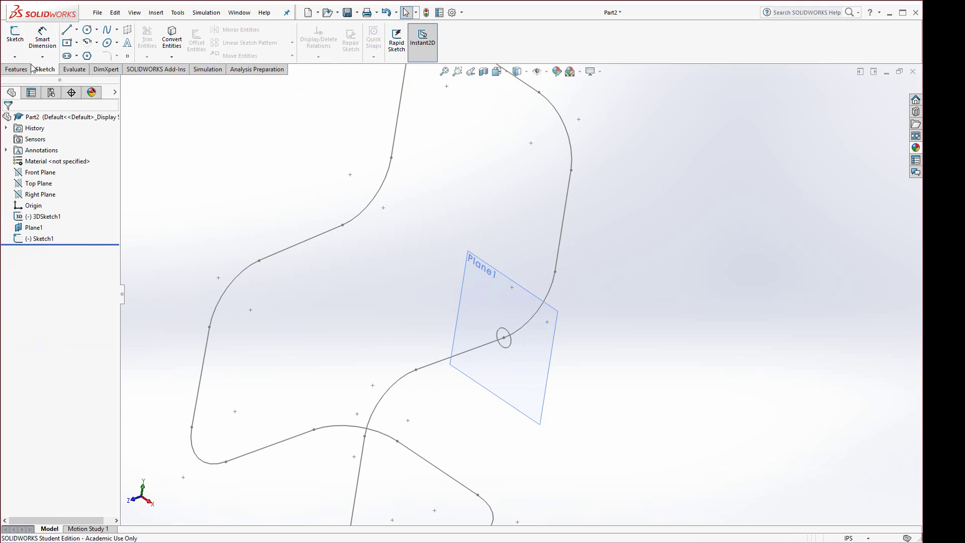
Create a swept boss using the circle as profile and the chair-shaped 3D sketch as path.
click(17, 69)
click(99, 35)
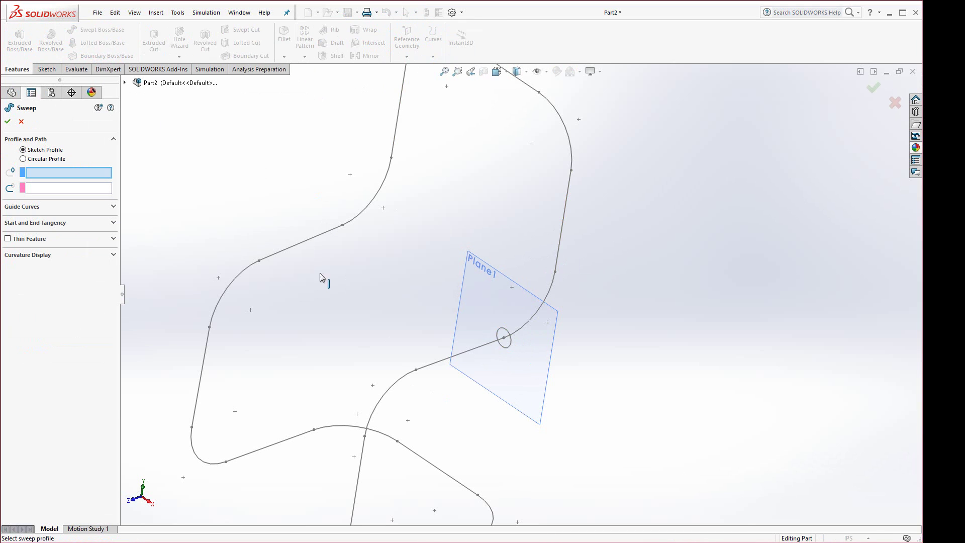
click(507, 349)
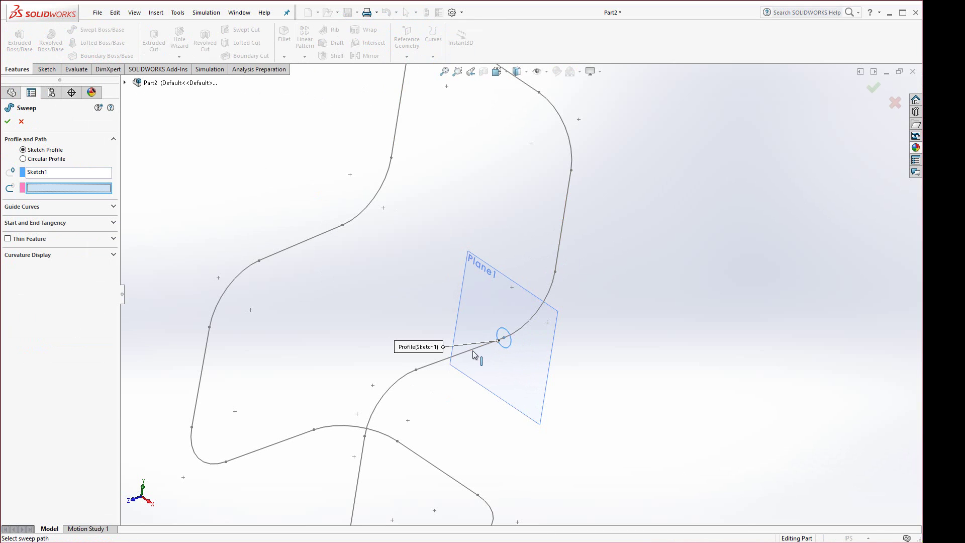
click(472, 351)
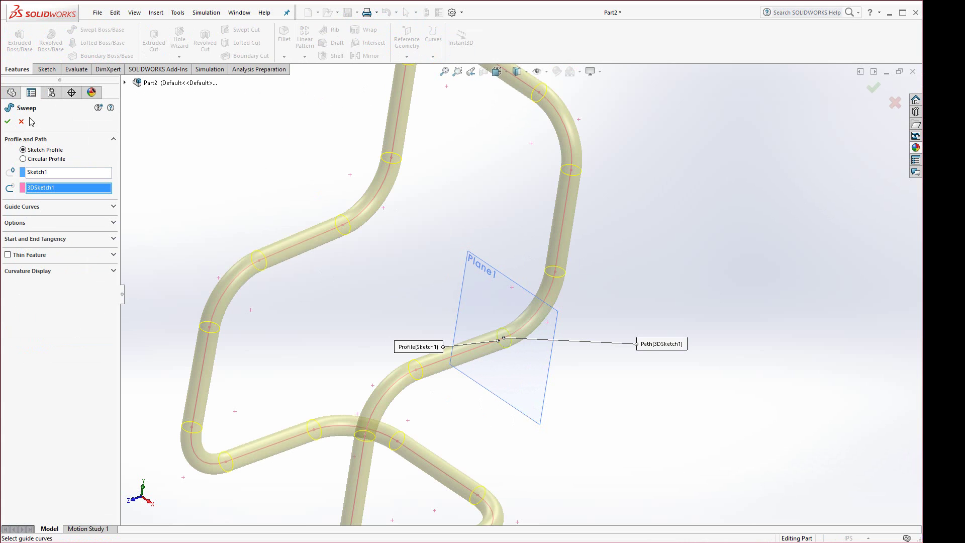
click(8, 121)
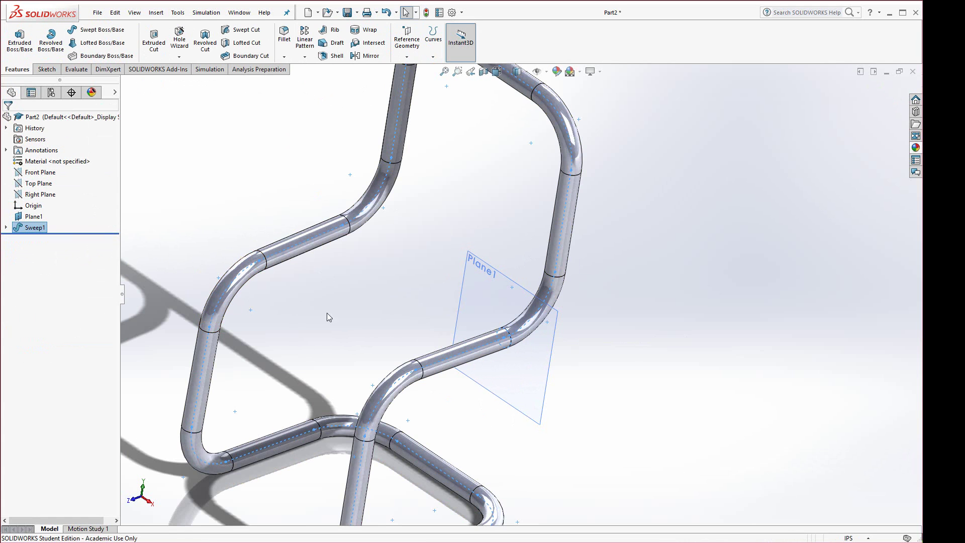
Hide the reference plane on the finished chair frame.
scroll(406, 346, up, 10)
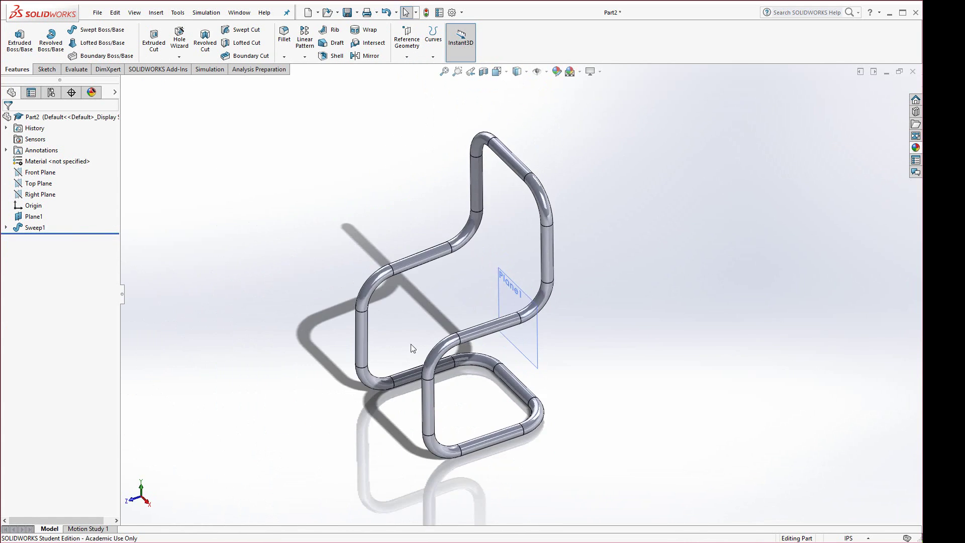
middle_drag(466, 358, 479, 340)
right_click(531, 346)
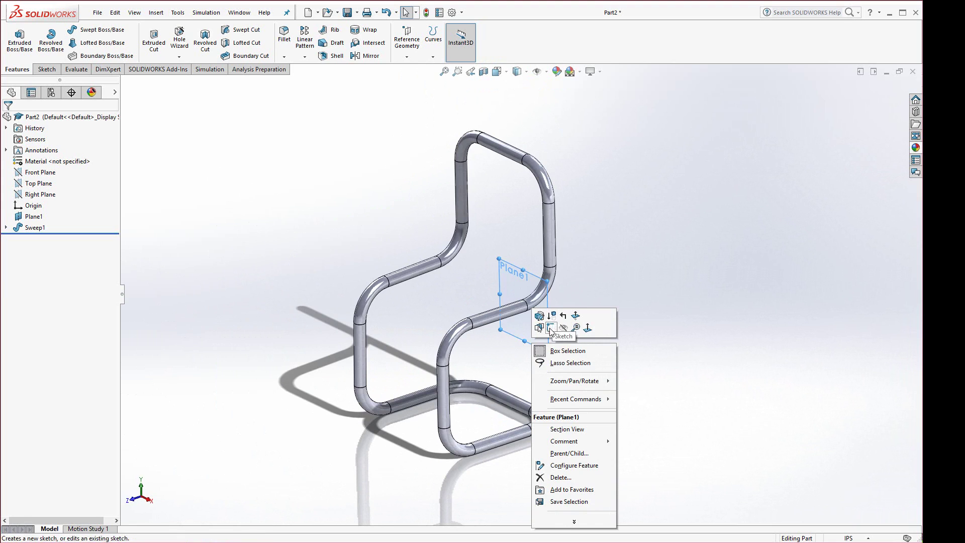
click(564, 328)
middle_drag(555, 378, 610, 392)
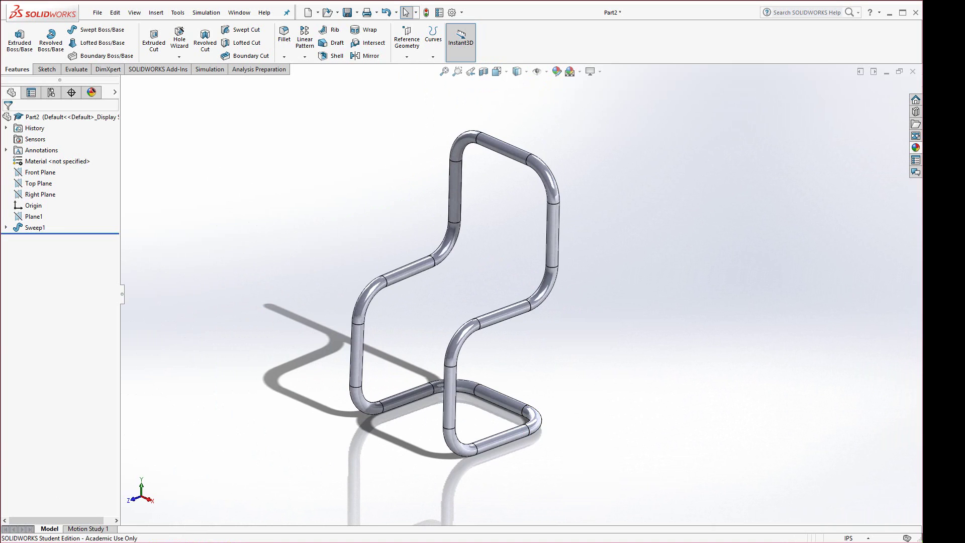
click(47, 68)
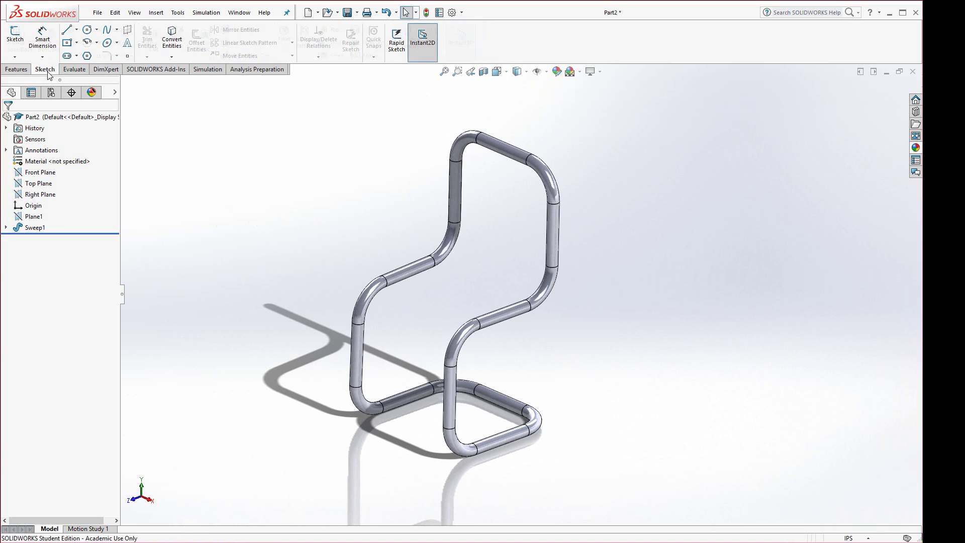
click(14, 57)
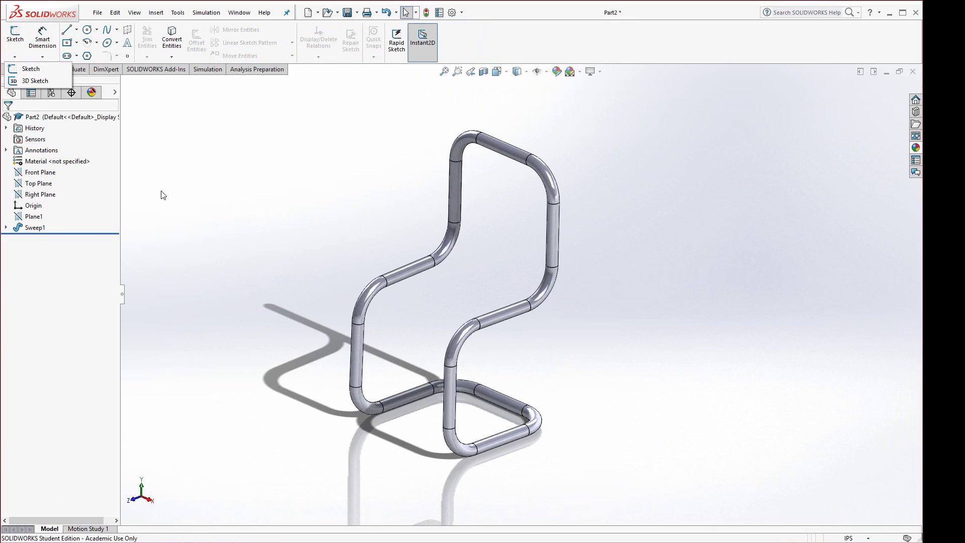
click(201, 216)
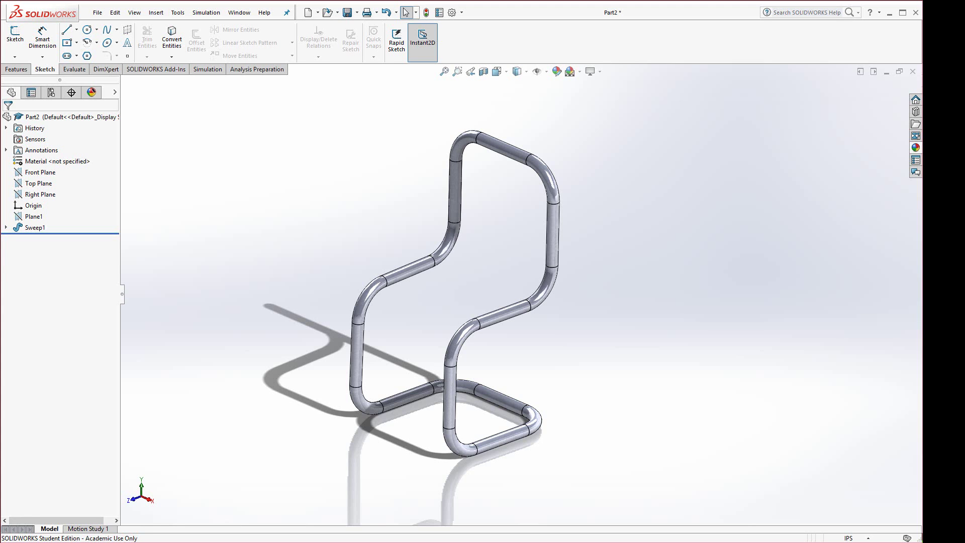
Switch to the PDF manual in the browser, examine the smoke detector front bezel drawing on page 84, and return to SOLIDWORKS.
key(alt+Tab)
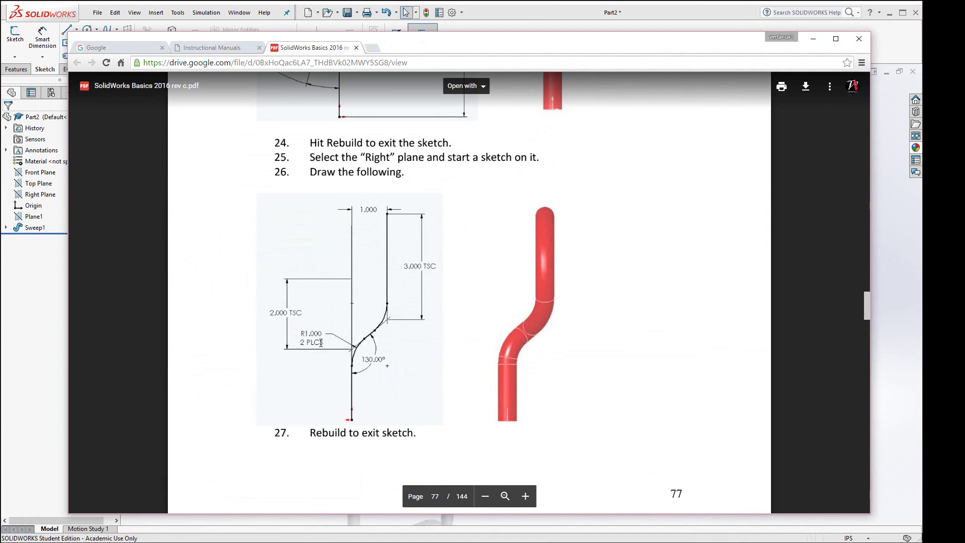
scroll(321, 346, down, 5)
scroll(322, 347, down, 20)
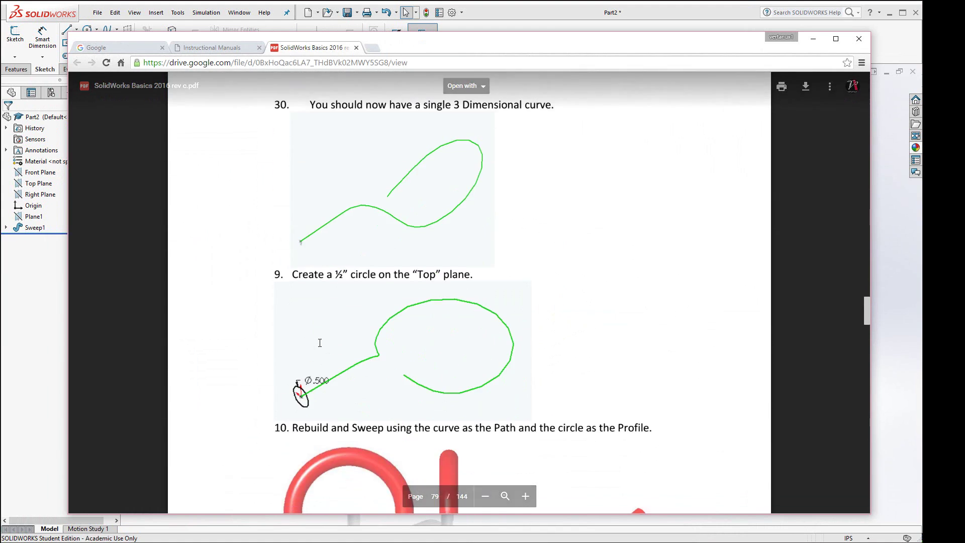
scroll(319, 343, down, 20)
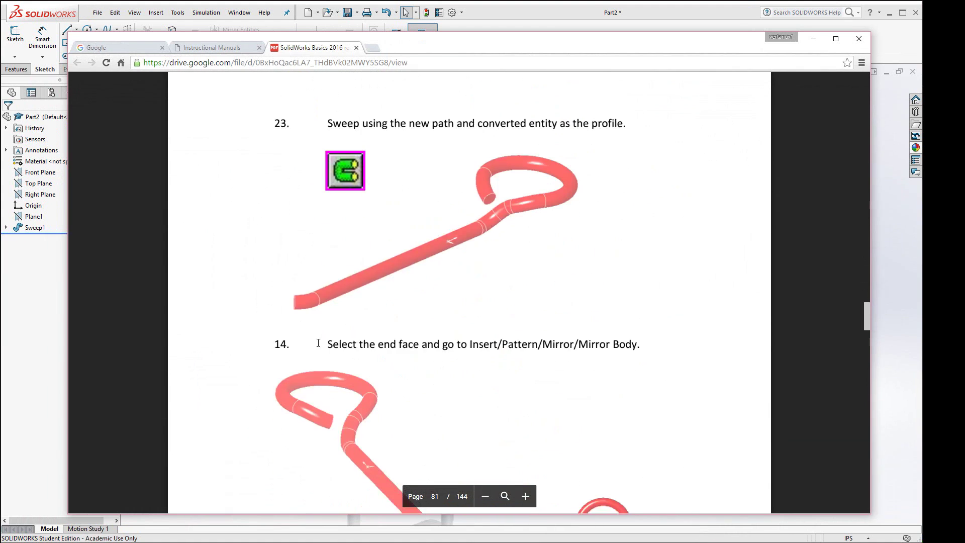
scroll(317, 343, down, 20)
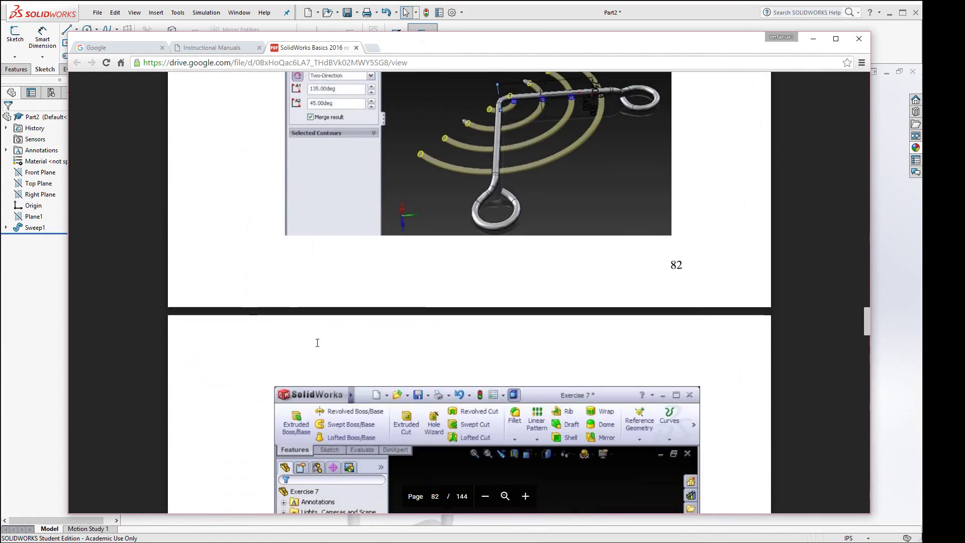
scroll(317, 343, down, 20)
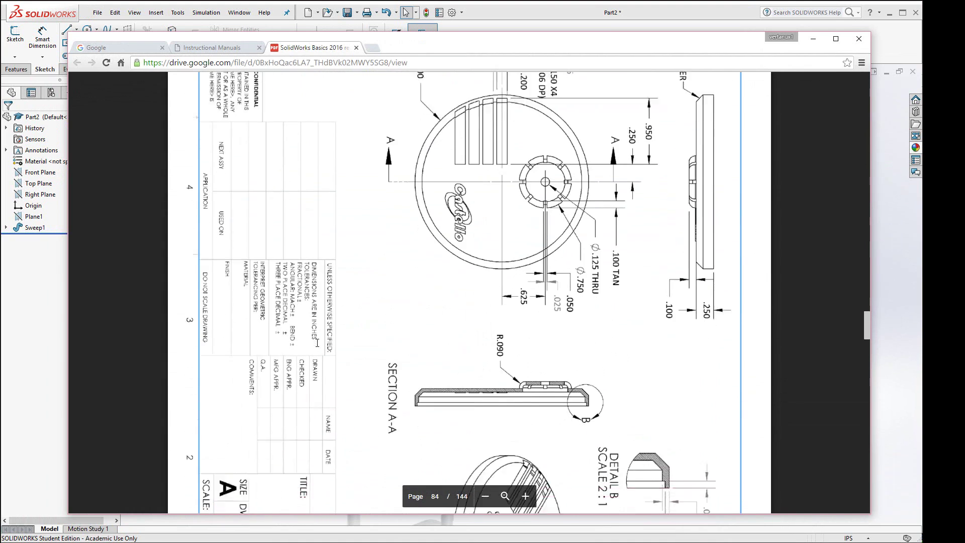
scroll(317, 343, down, 3)
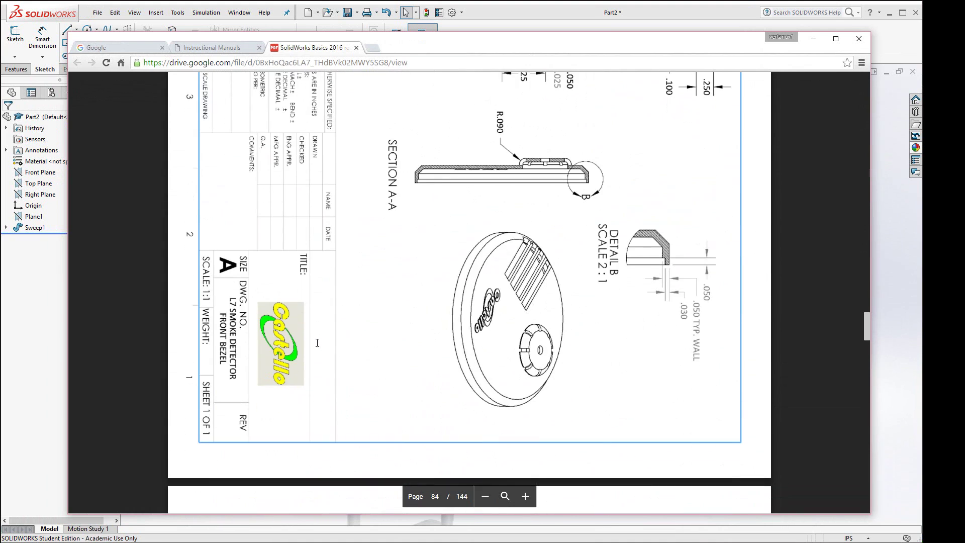
scroll(318, 342, up, 1)
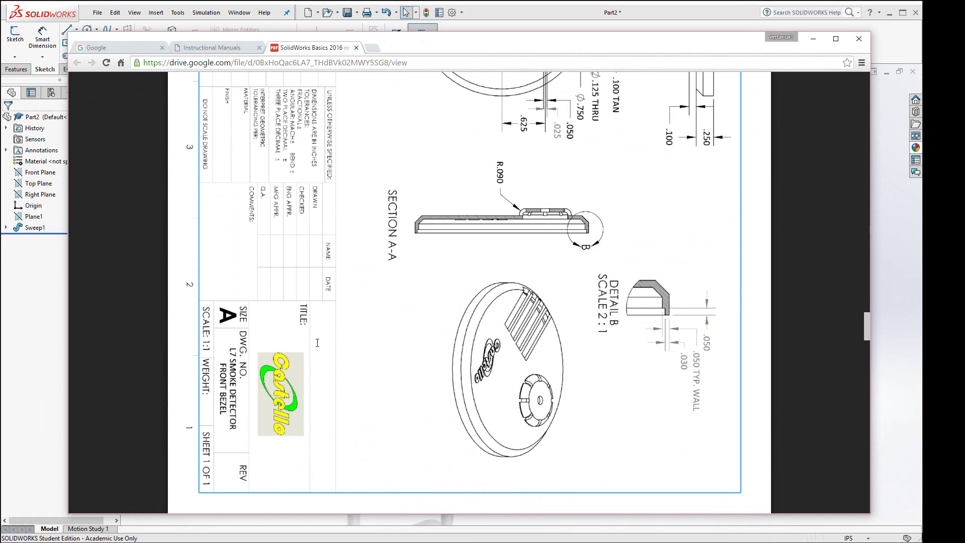
scroll(317, 343, up, 6)
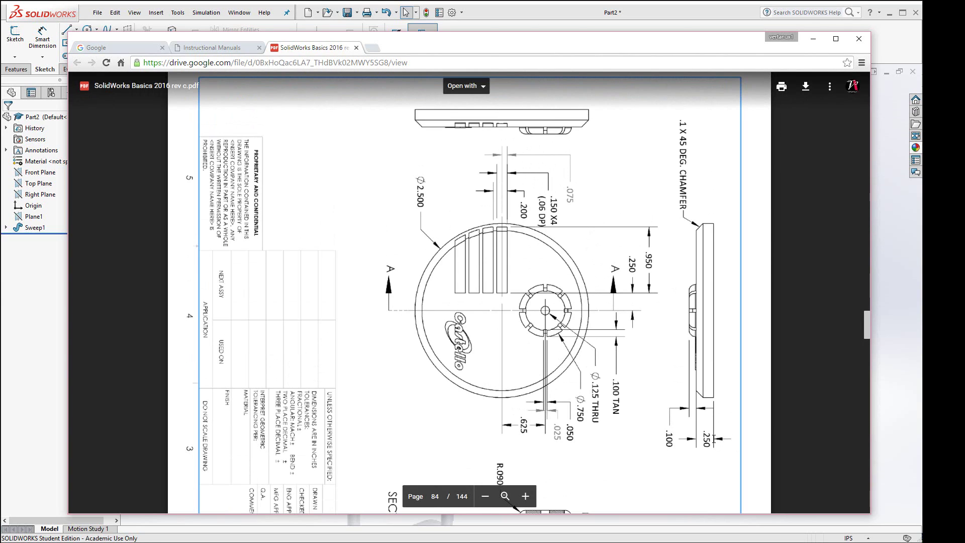
click(892, 381)
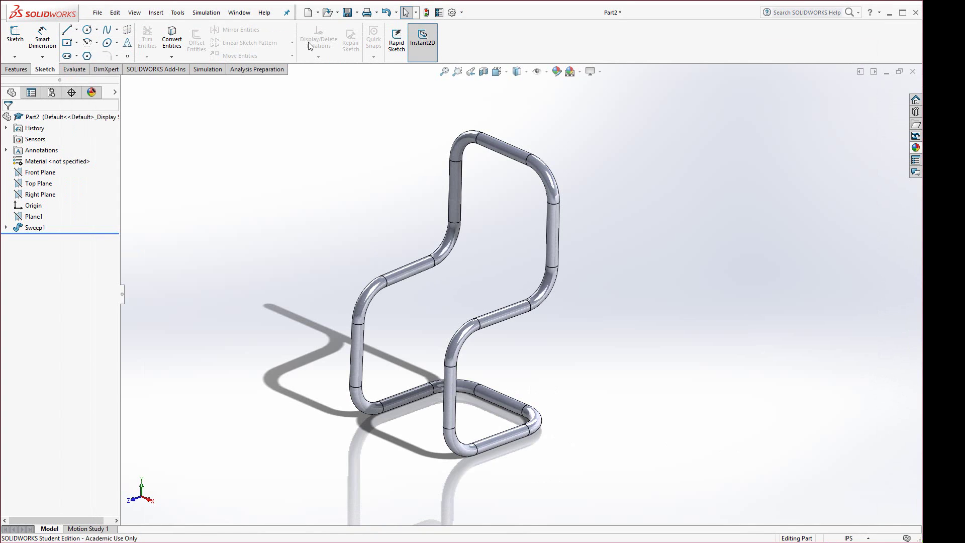
Create a new part document.
click(308, 12)
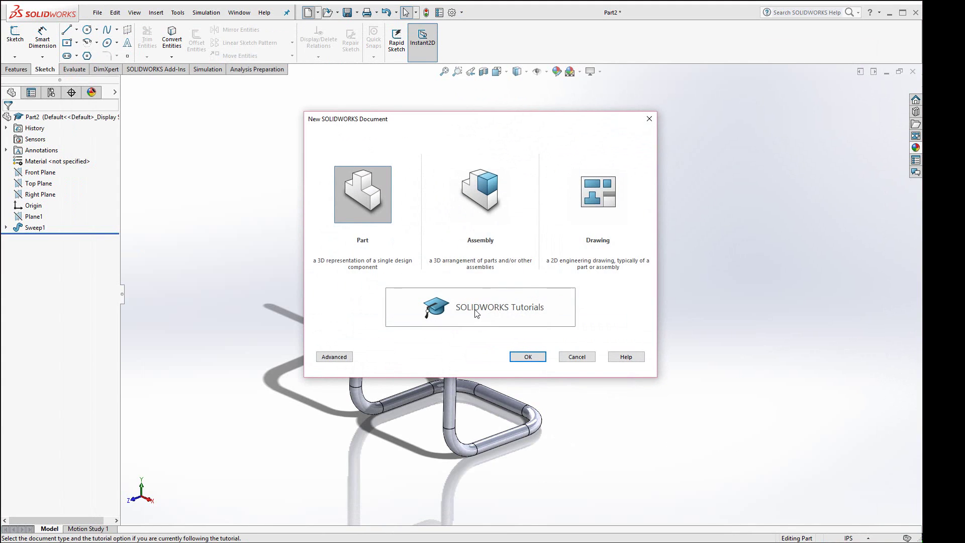
click(526, 356)
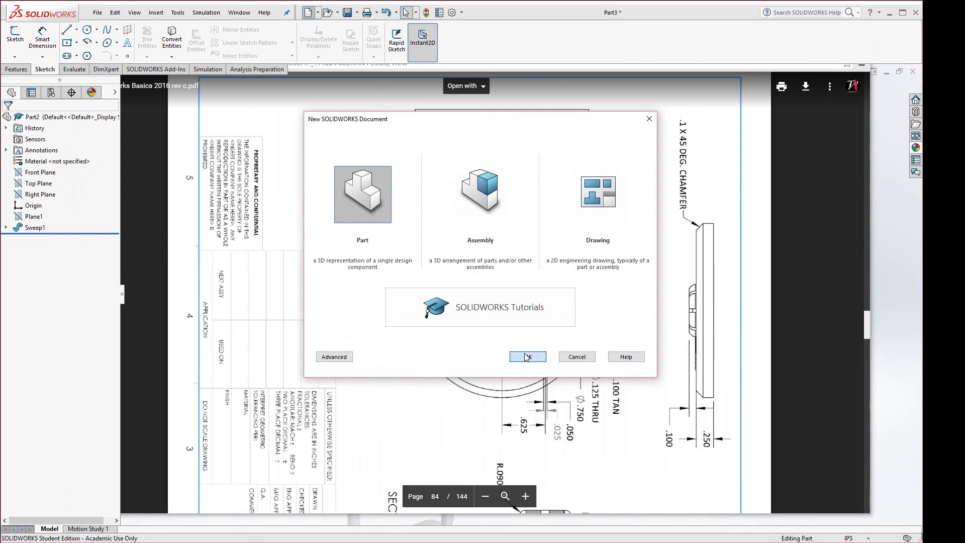
click(526, 357)
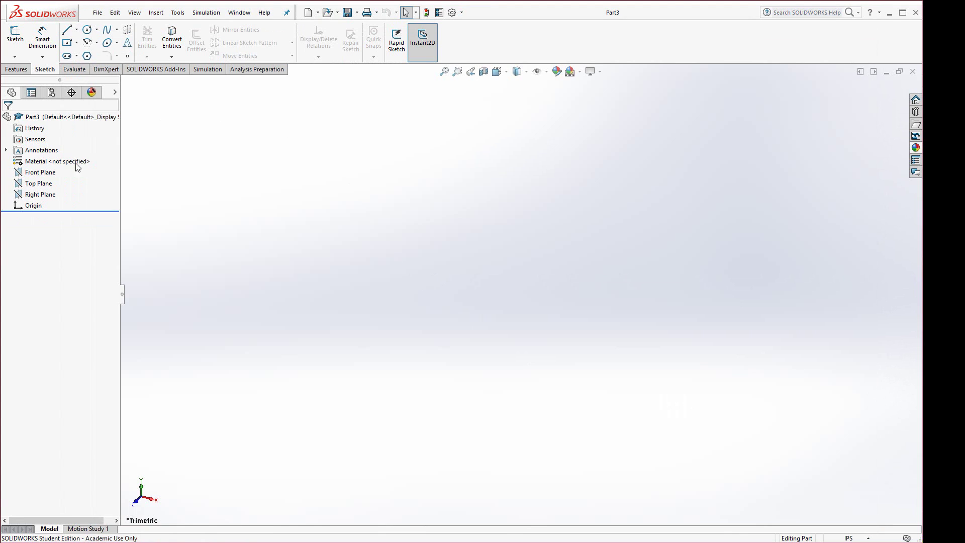
Sketch a circle of about 2.35 in radius on the Top Plane, centred on the origin.
click(32, 172)
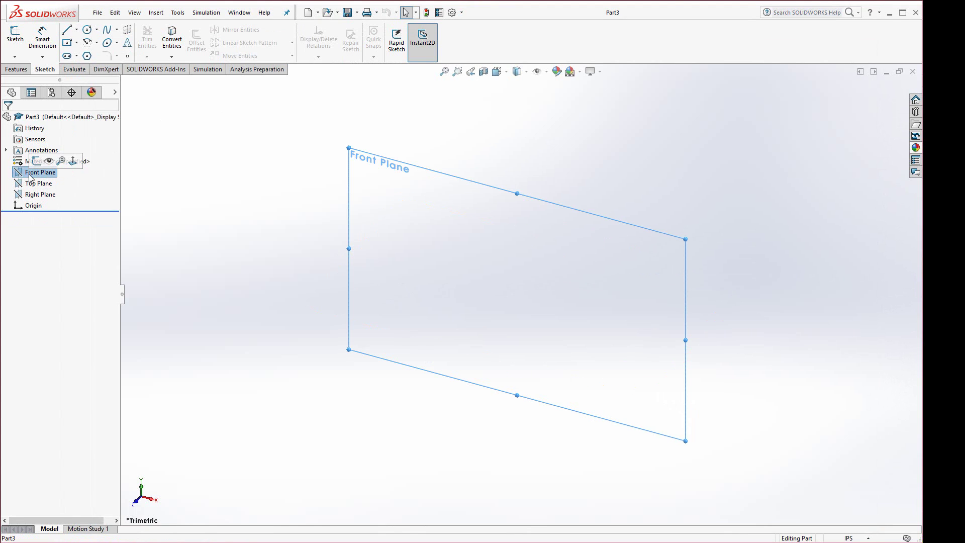
click(30, 184)
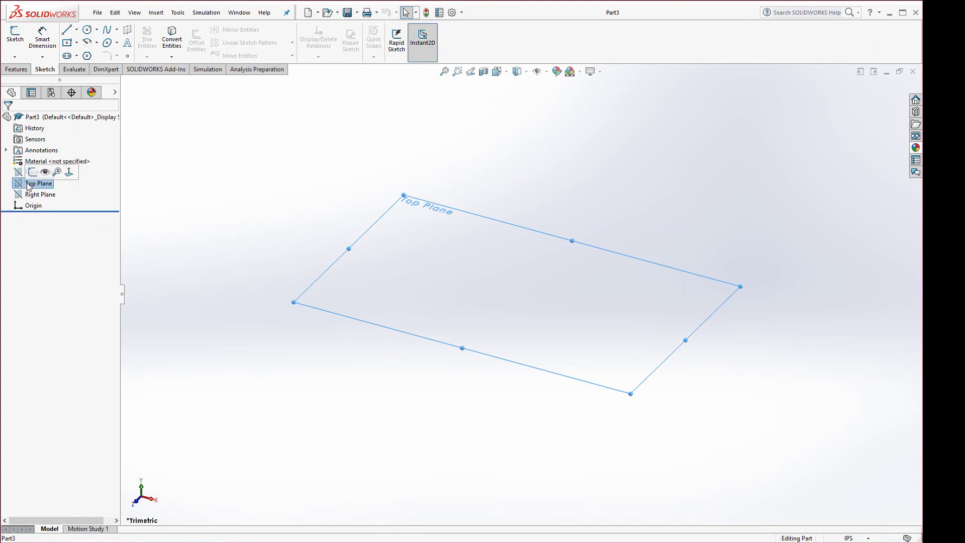
click(34, 173)
click(87, 29)
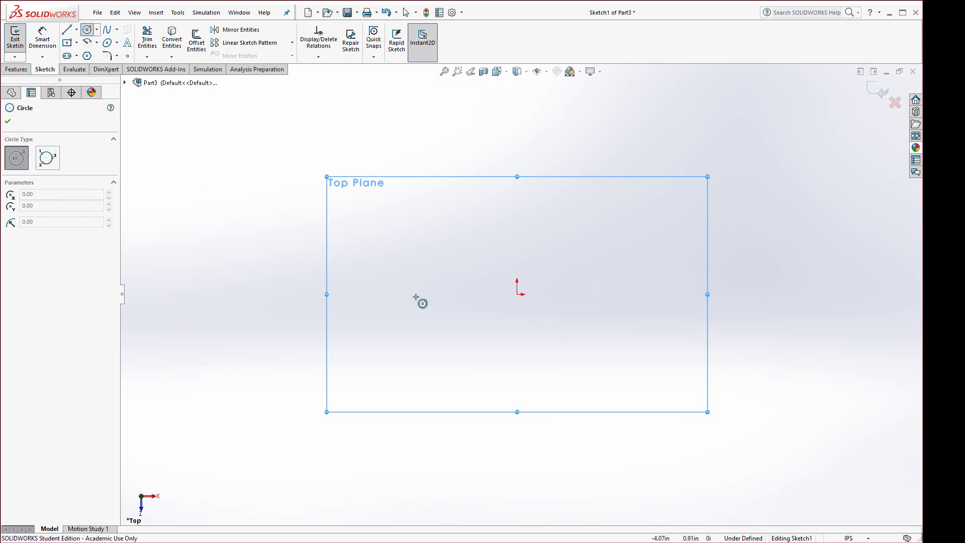
click(518, 295)
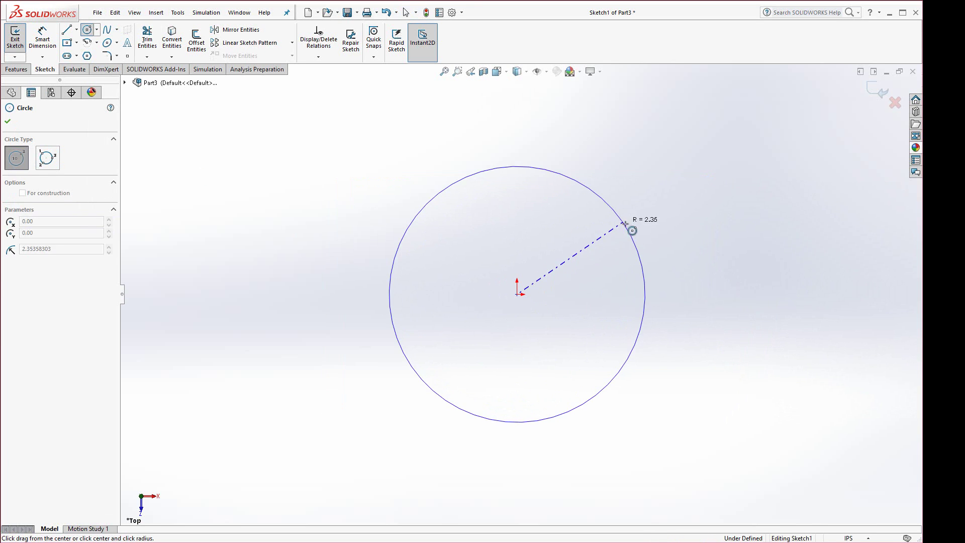
click(626, 226)
Dimension the circle's diameter as 2.5 in.
click(42, 38)
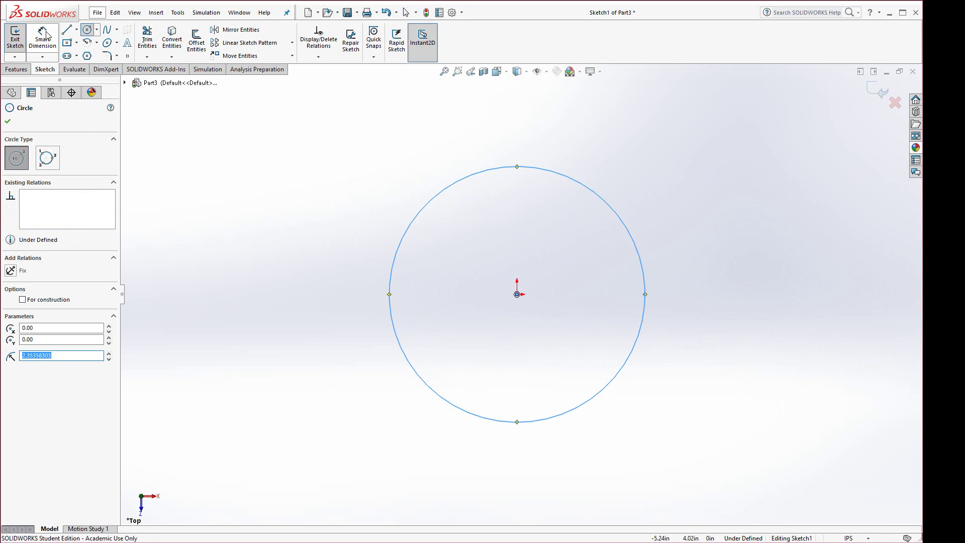
click(533, 169)
click(674, 150)
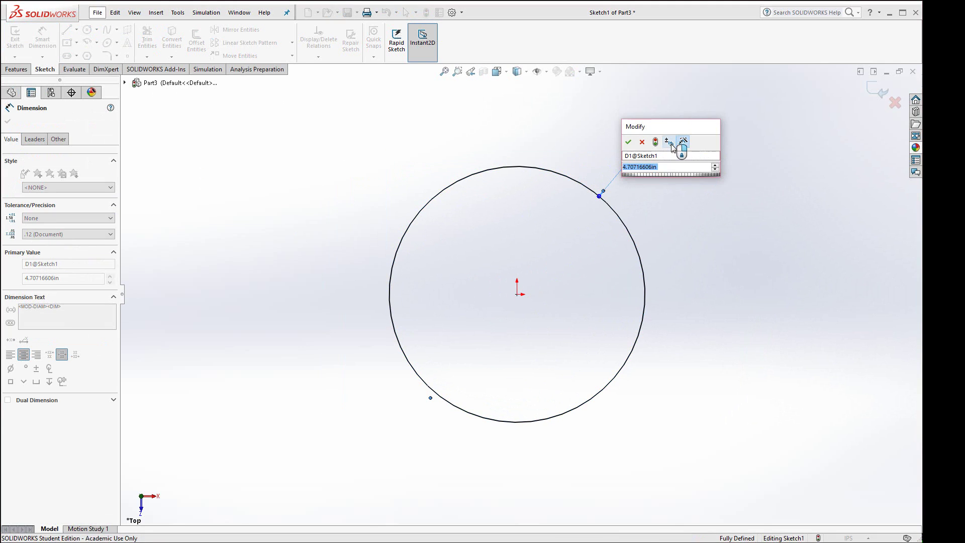
text(2.5)
key(Return)
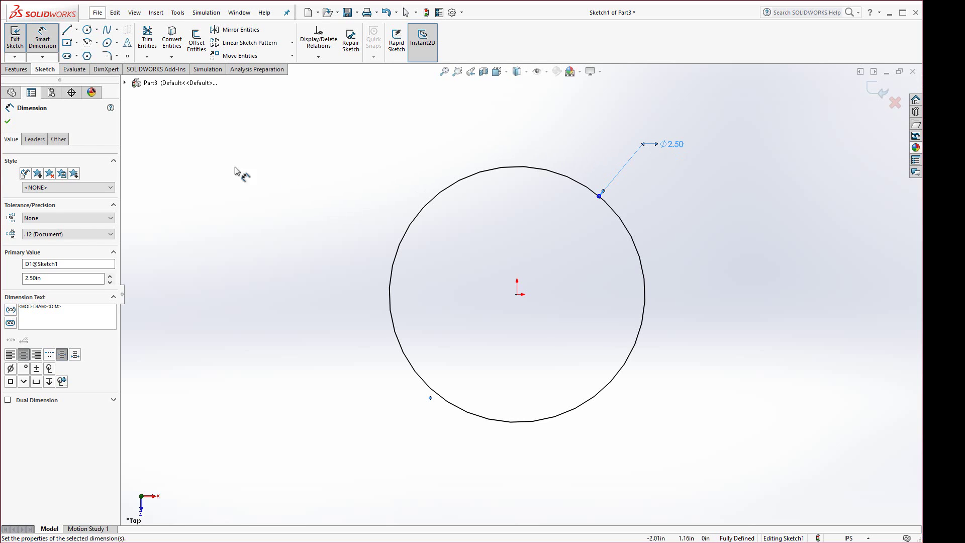
Extrude the circle upward 0.25 in as a blind boss to form the disc.
click(10, 70)
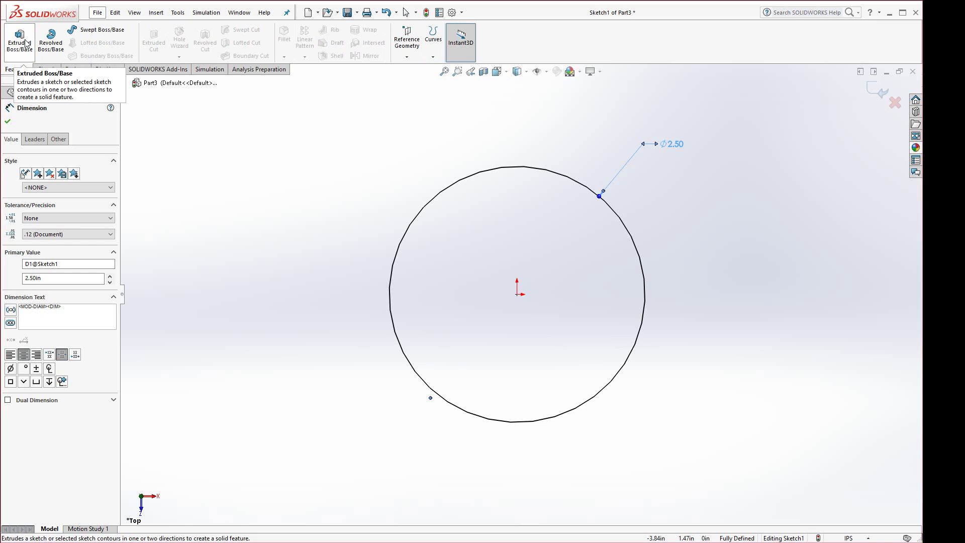
click(20, 40)
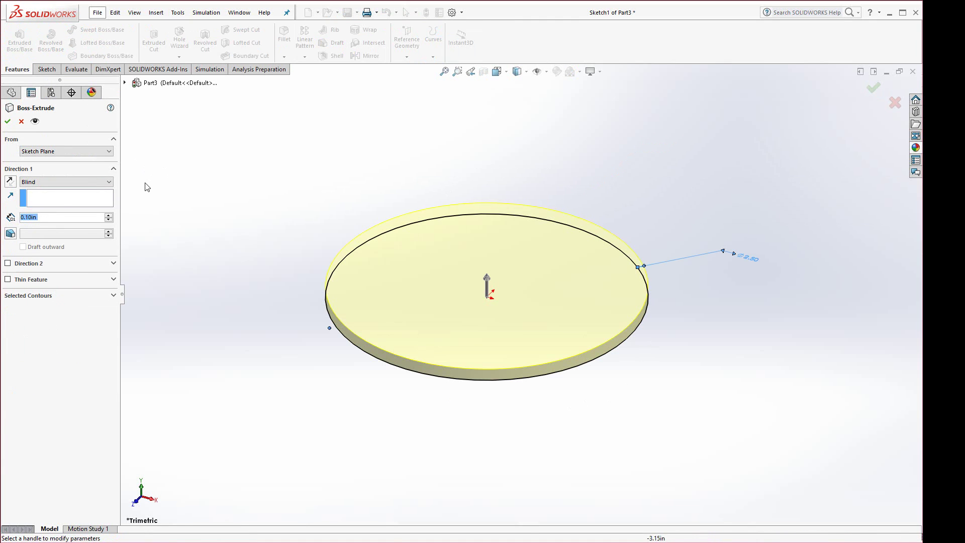
text(0.5)
key(Return)
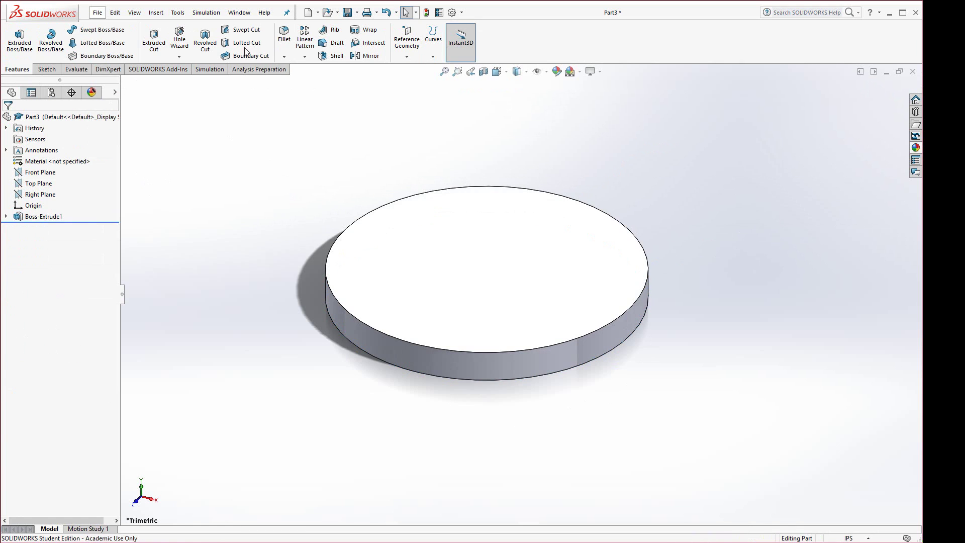
Chamfer the disc's upper circular edge by 0.1 in at 45 degrees.
click(283, 58)
click(299, 80)
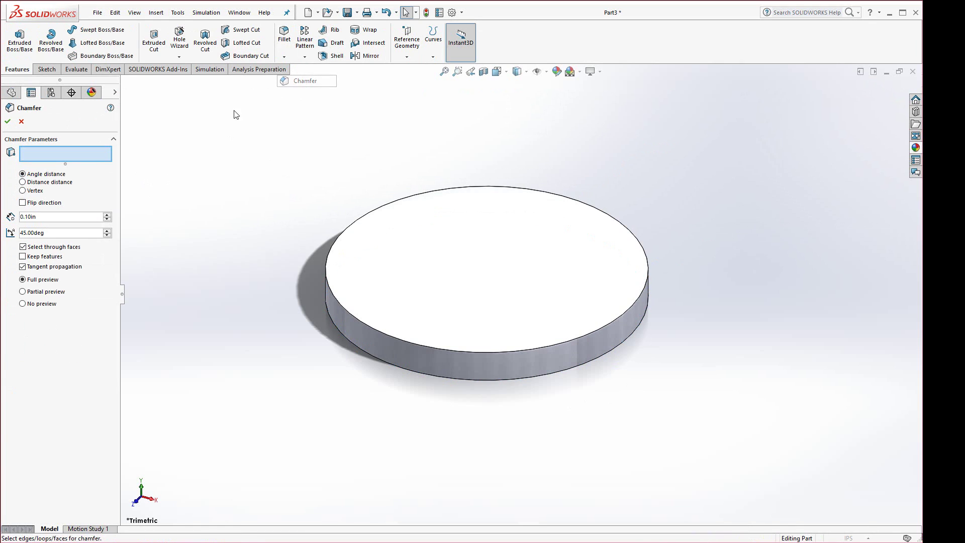
click(353, 317)
click(7, 122)
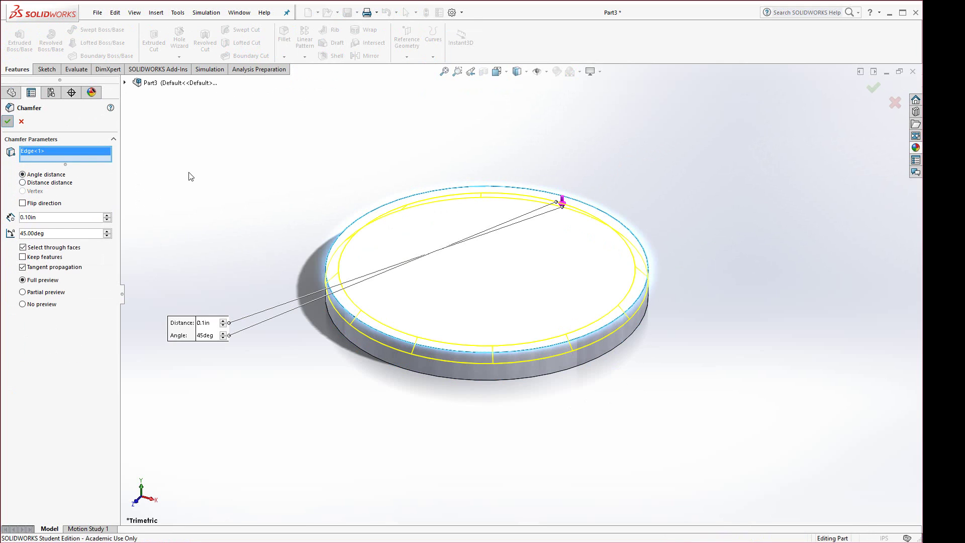
Open a new sketch on the disc's flat top face, seen straight on.
click(509, 246)
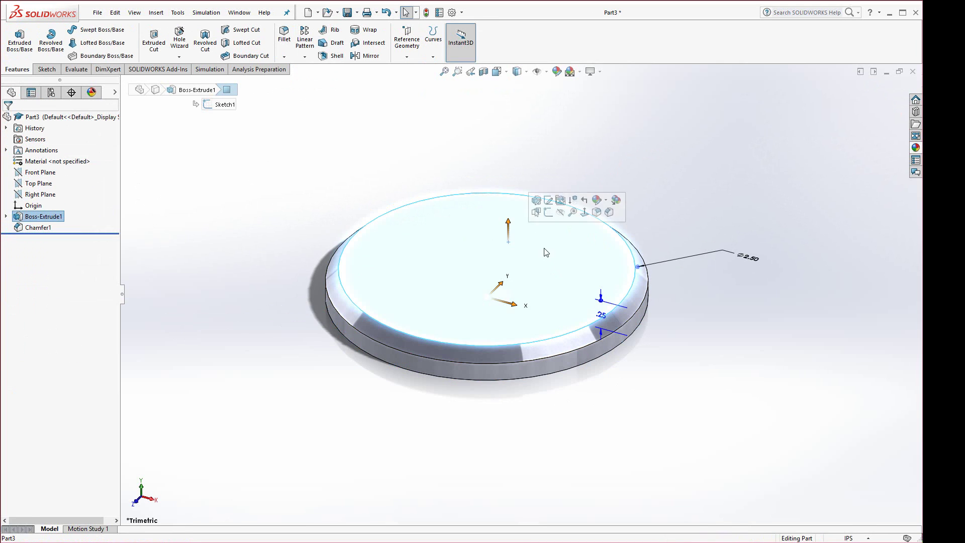
click(550, 215)
key(space)
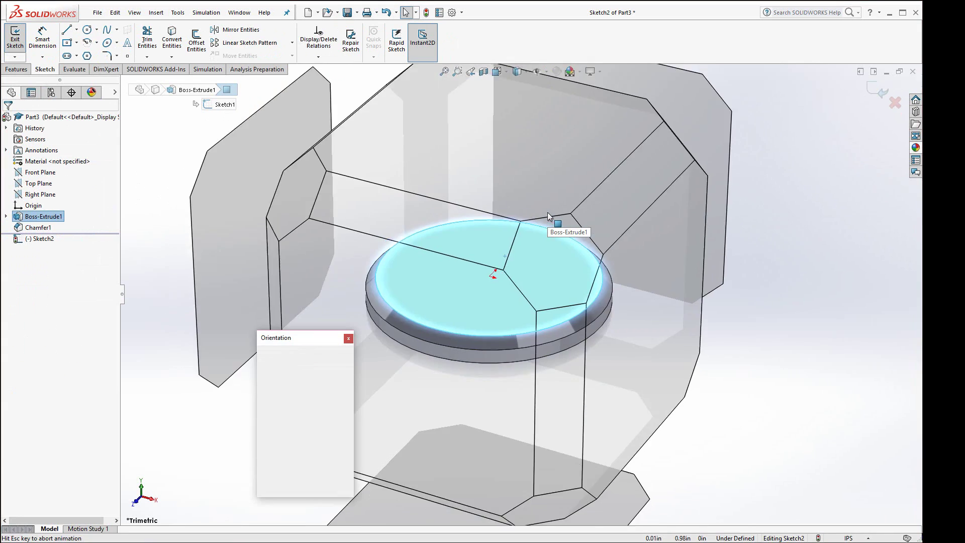
click(479, 221)
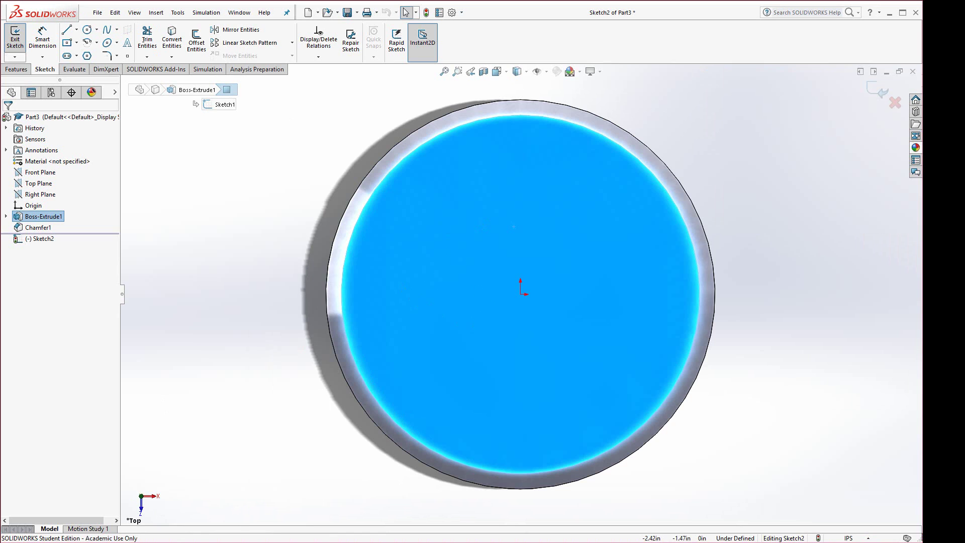
Consult the bezel drawing in the browser's PDF manual and sketch a circle of about 0.33 in radius on the disc face, directly above the origin.
key(alt+Tab)
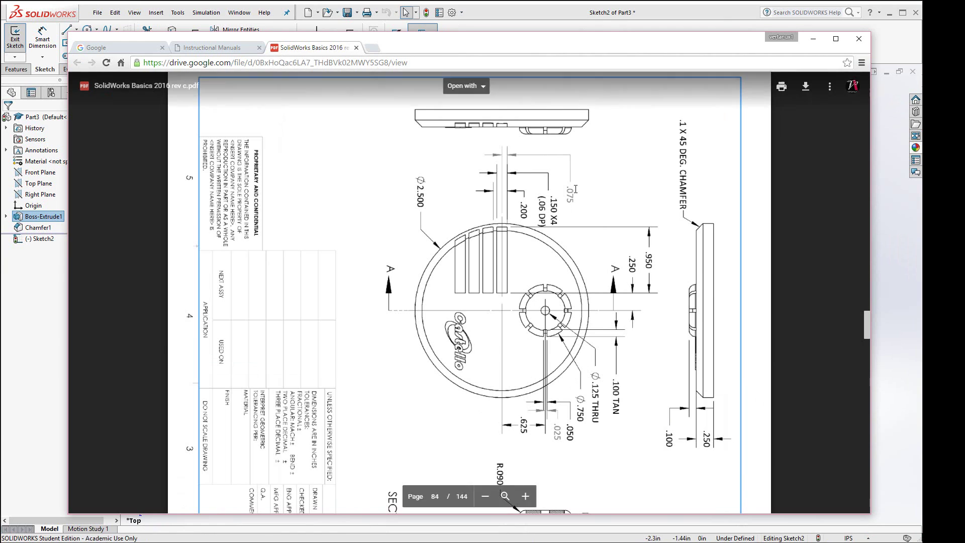
scroll(583, 367, down, 3)
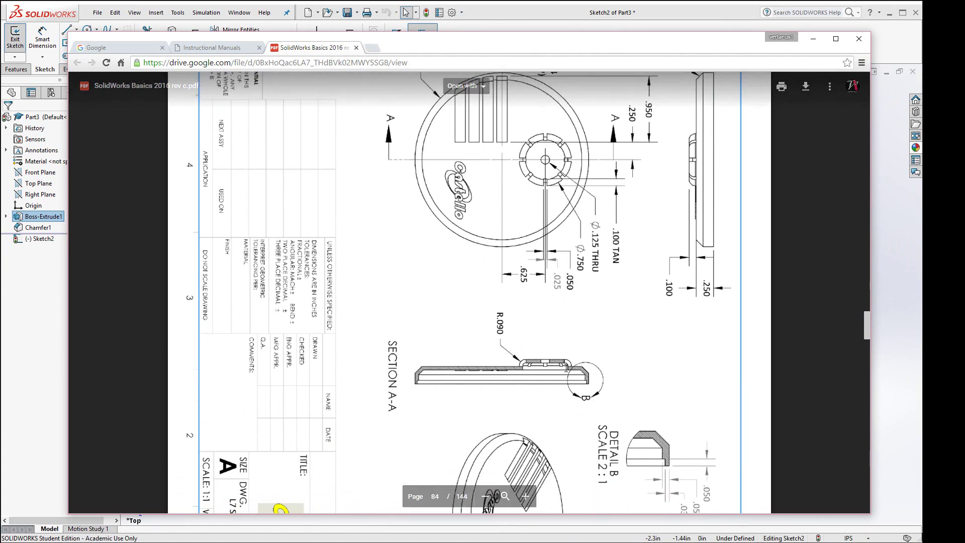
scroll(577, 369, down, 1)
scroll(576, 369, up, 3)
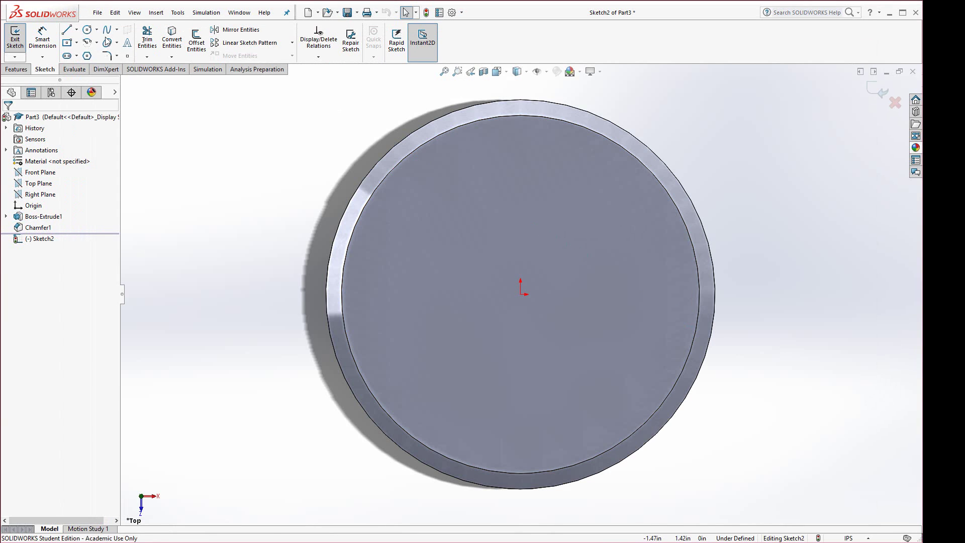
click(88, 30)
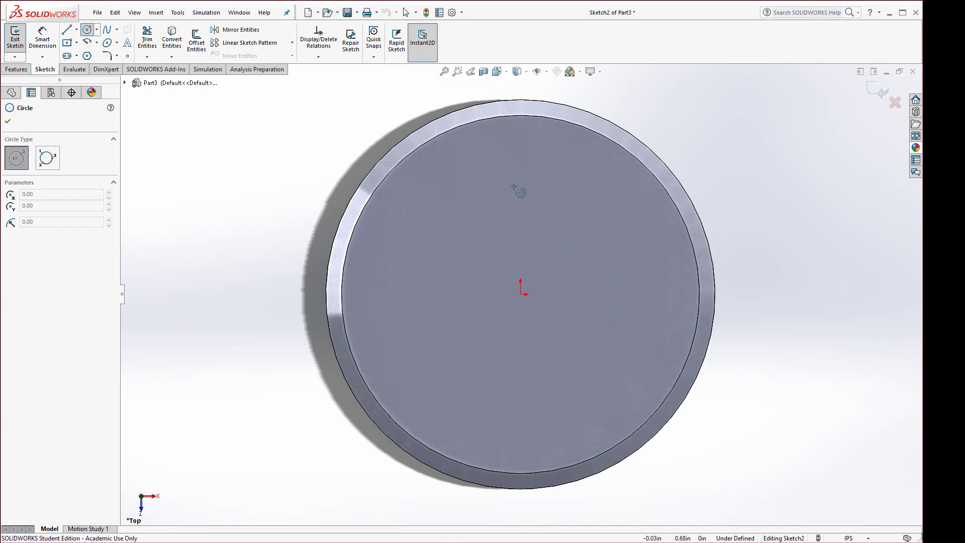
click(520, 194)
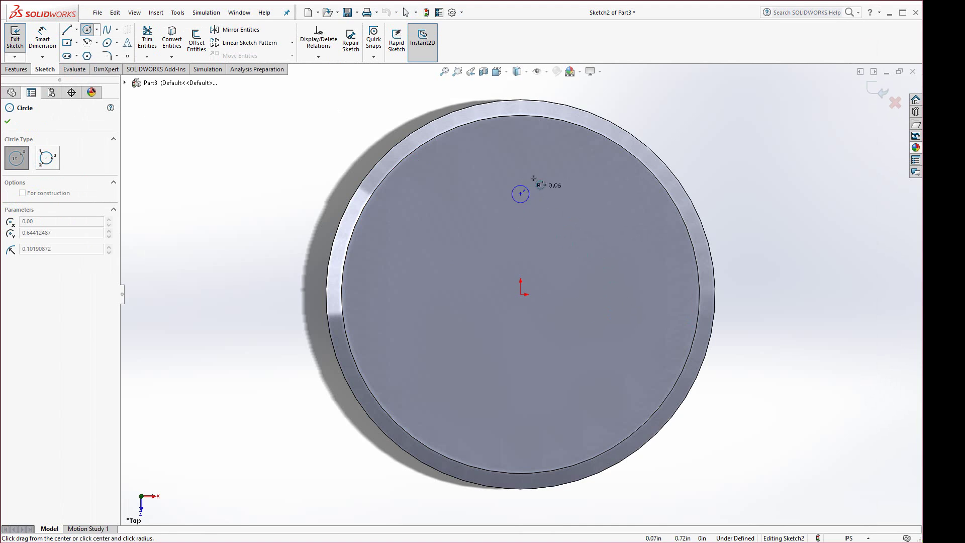
click(556, 157)
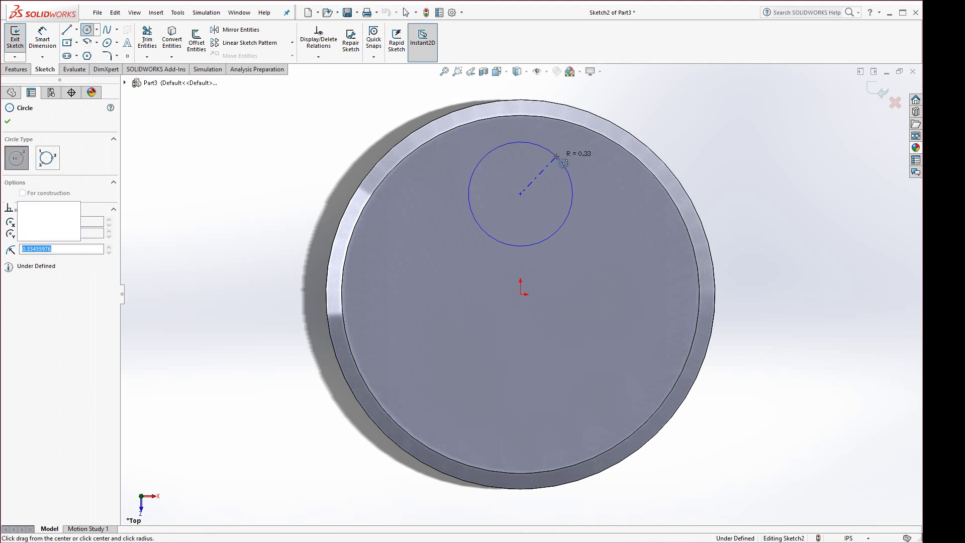
Dimension the sketched circle's diameter as 0.75 in.
click(49, 33)
click(556, 236)
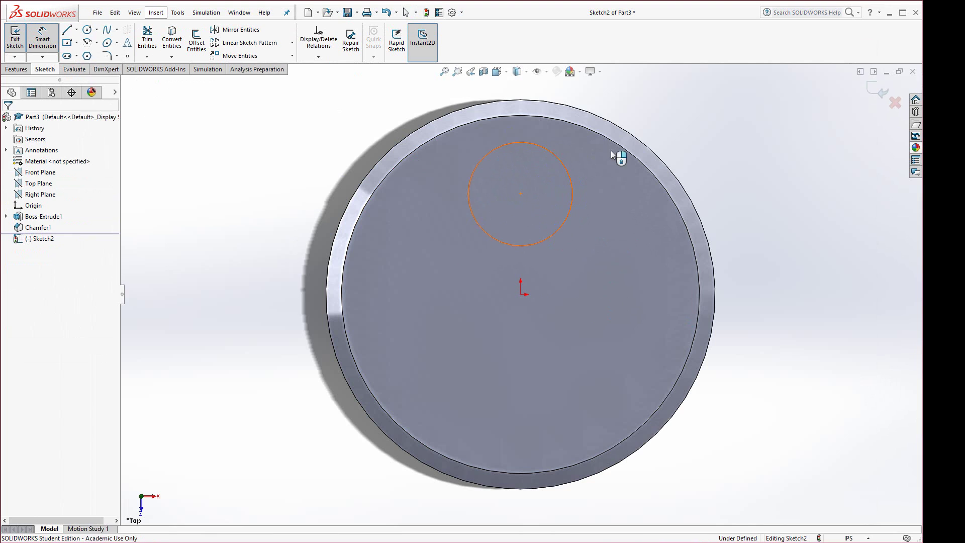
click(638, 87)
text(.75)
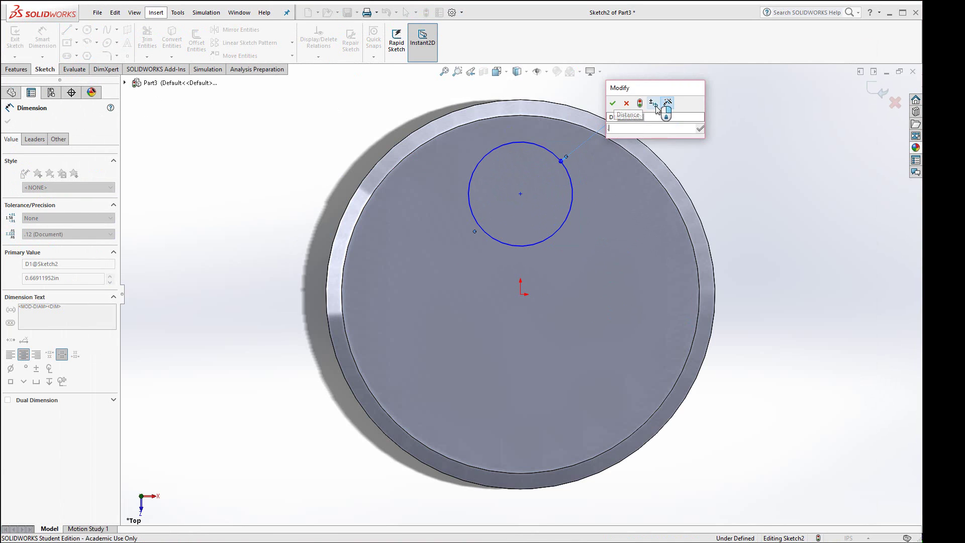
key(Return)
key(Escape)
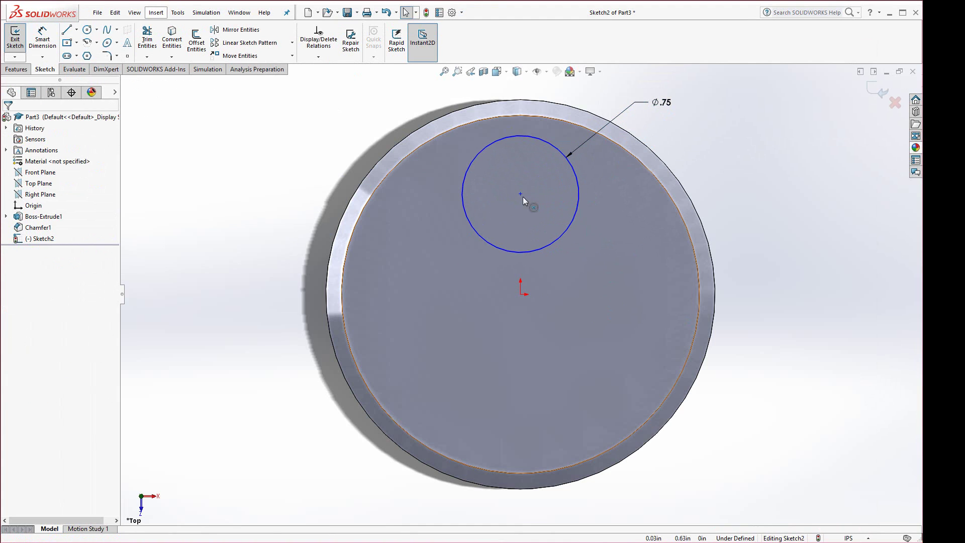
Add a vertical relation between the circle's center point and the origin.
mouse_move(522, 194)
mouse_down()
mouse_move(530, 200)
mouse_move(520, 195)
mouse_up()
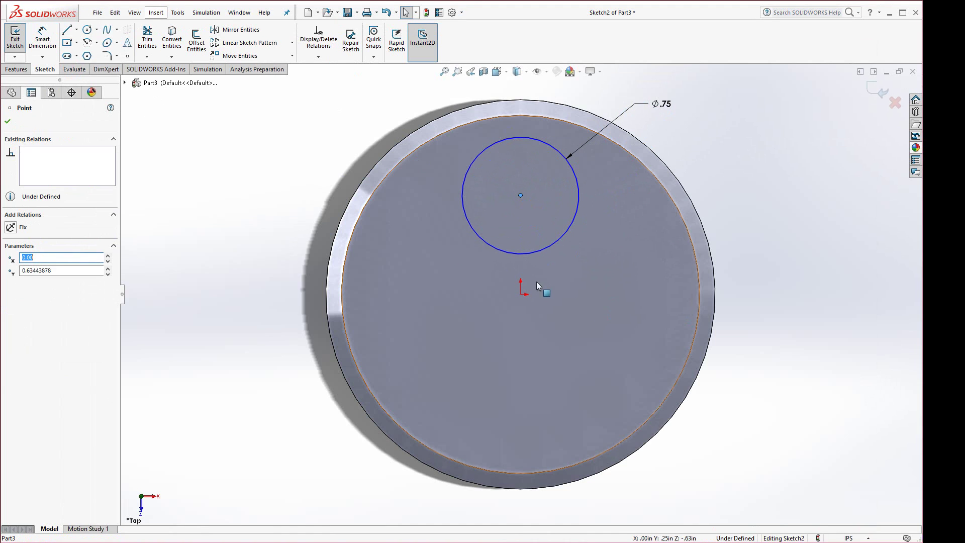
ctrl+click(521, 295)
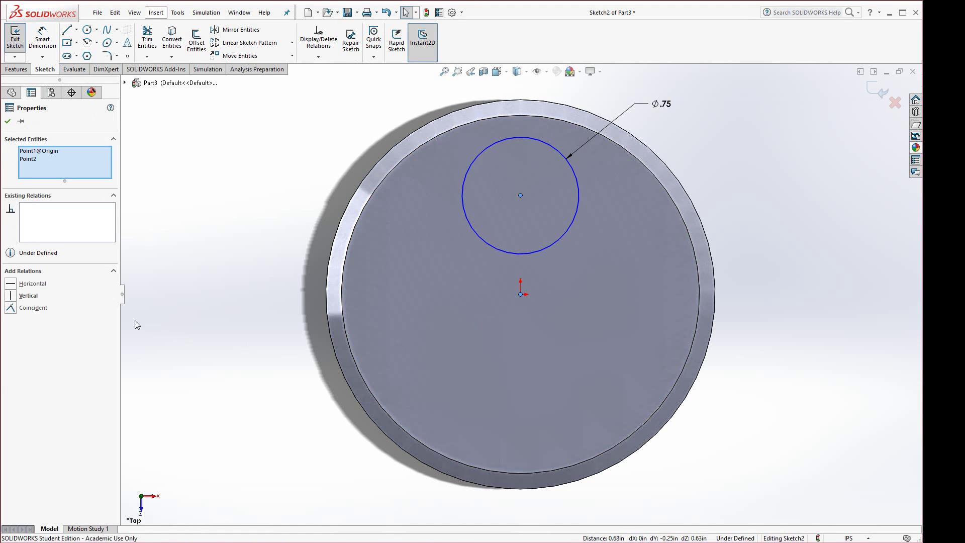
click(11, 296)
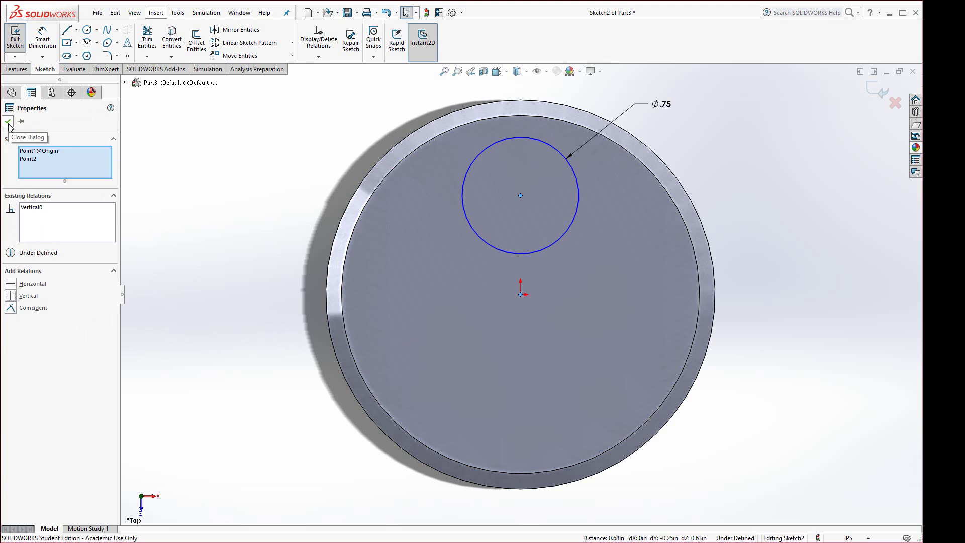
click(8, 122)
Dimension the circle's center 0.625 in from the origin, checking the offset in the bezel drawing in the browser's PDF manual.
click(42, 40)
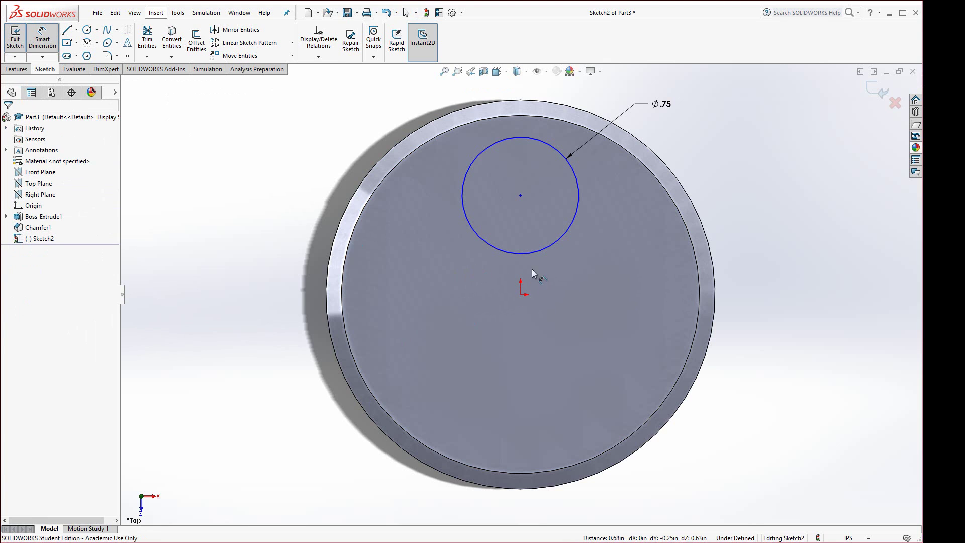
click(524, 253)
click(521, 294)
click(578, 282)
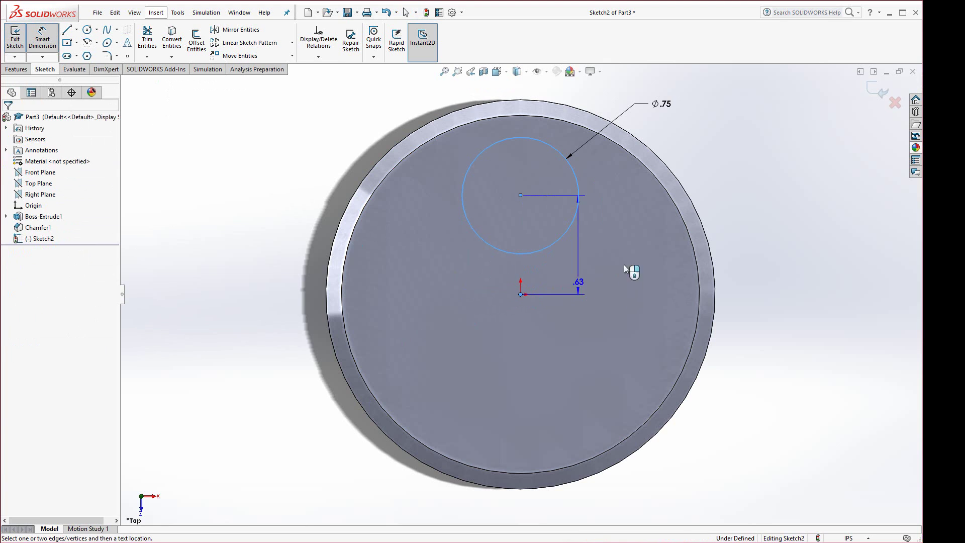
click(758, 246)
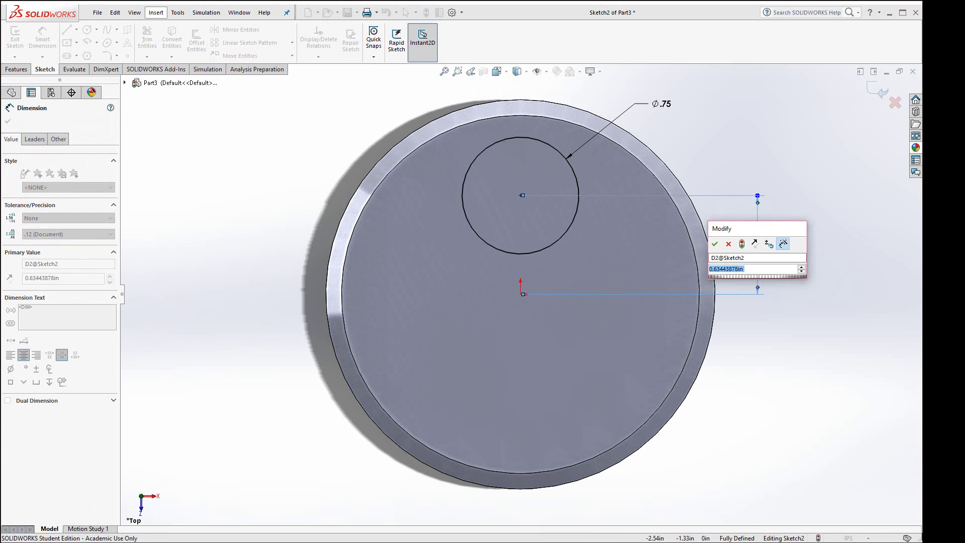
key(alt+Tab)
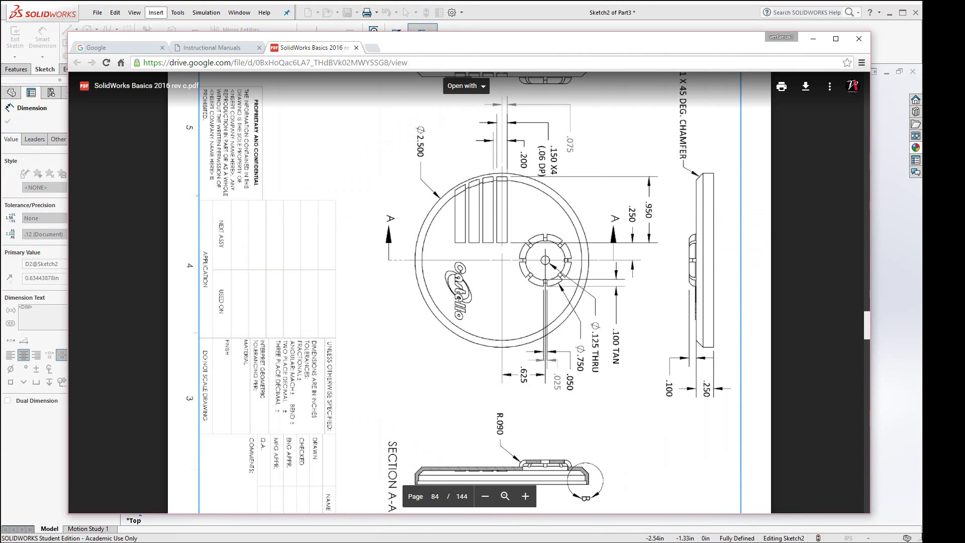
key(alt+Tab)
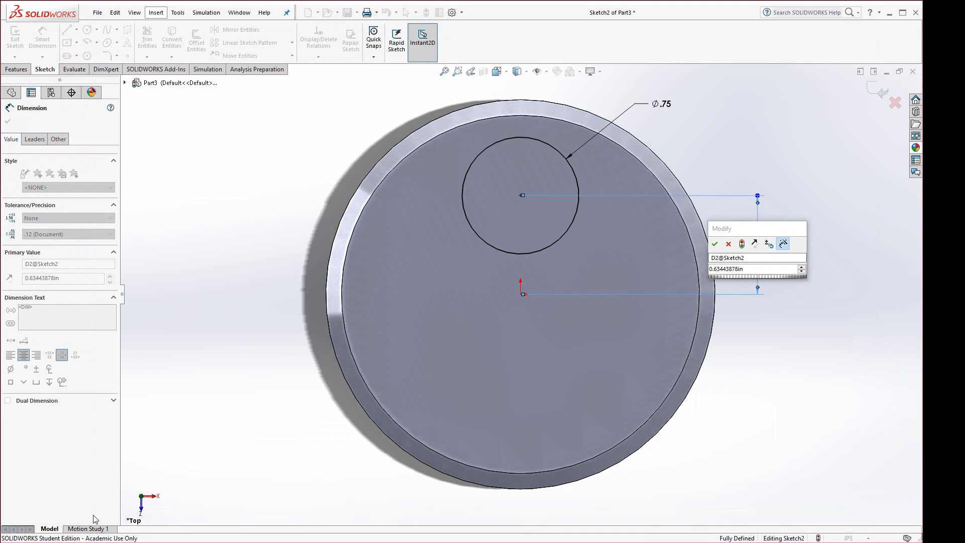
click(736, 269)
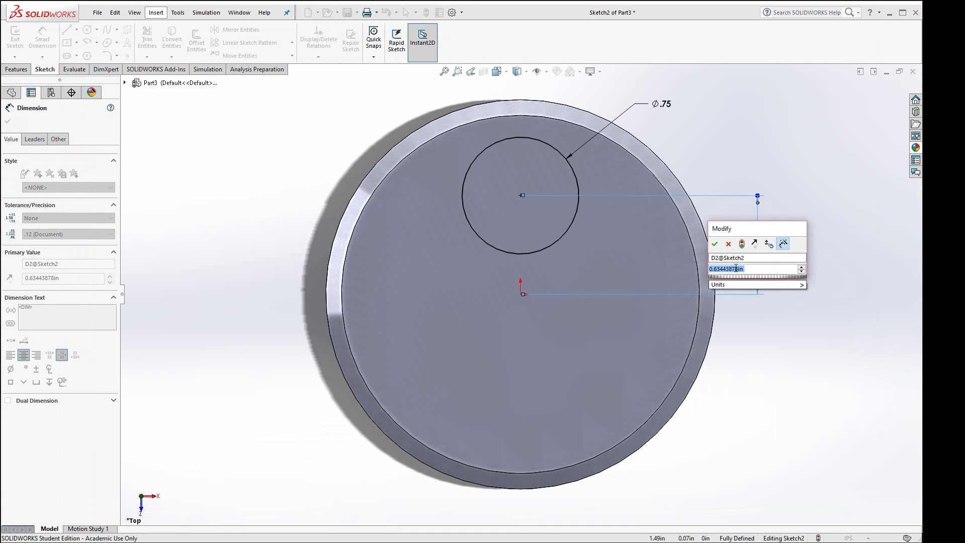
text(.625)
key(Return)
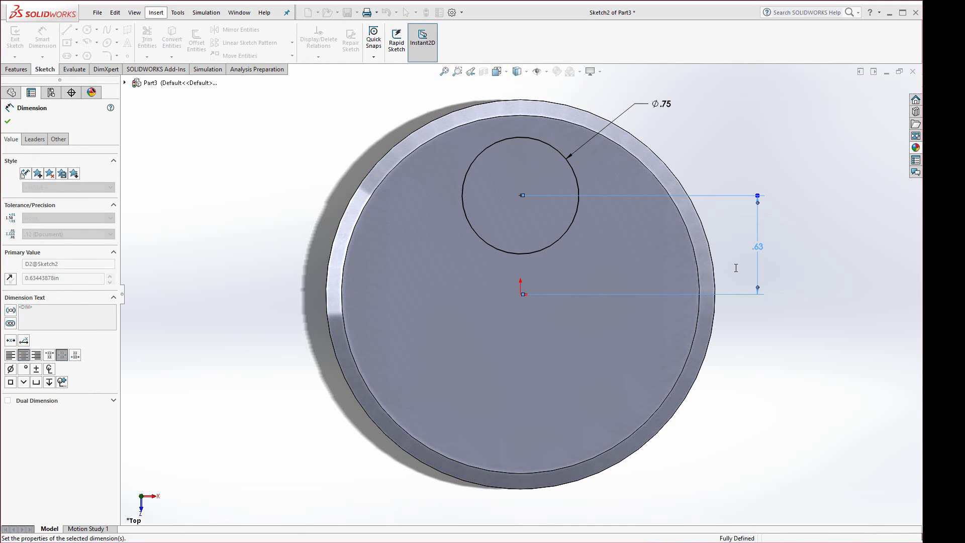
Extrude the 0.75 in circle upward from the disc face as a 0.1 in blind boss.
click(15, 70)
click(19, 39)
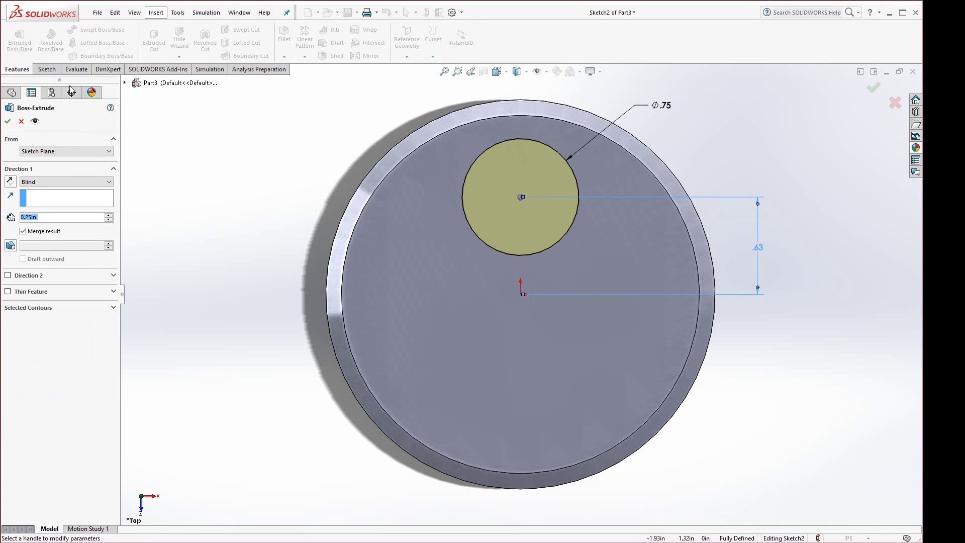
text(0.1)
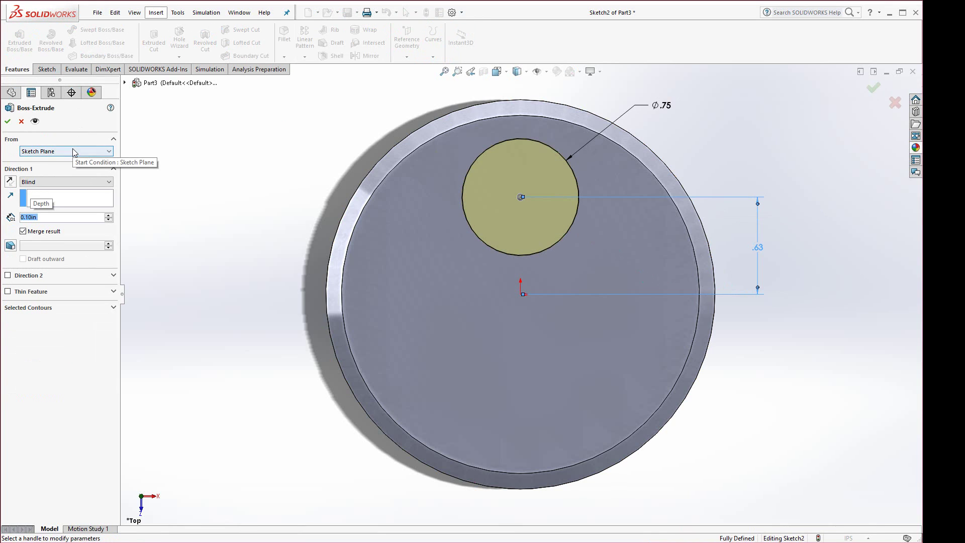
key(Return)
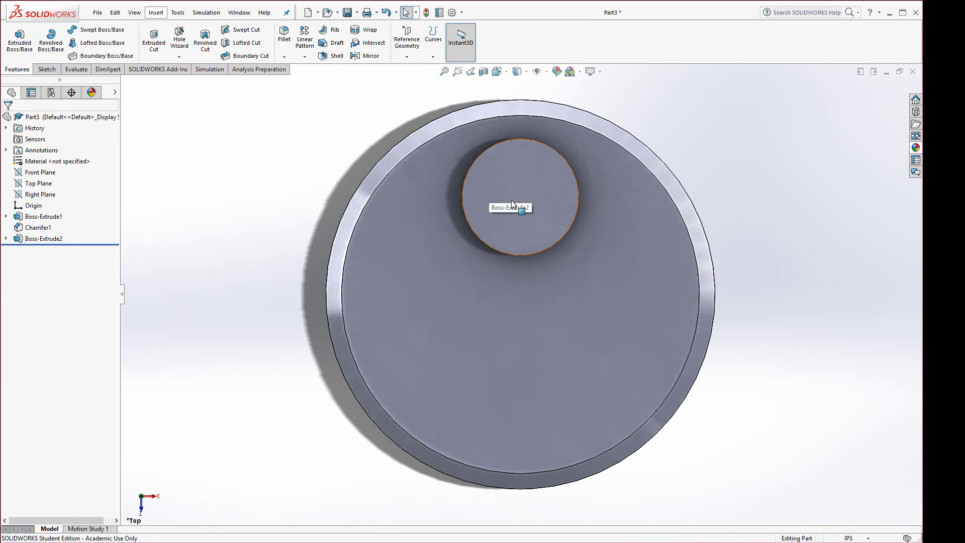
Fillet the upper circular edge of the small round boss with a 0.09 in radius.
click(284, 36)
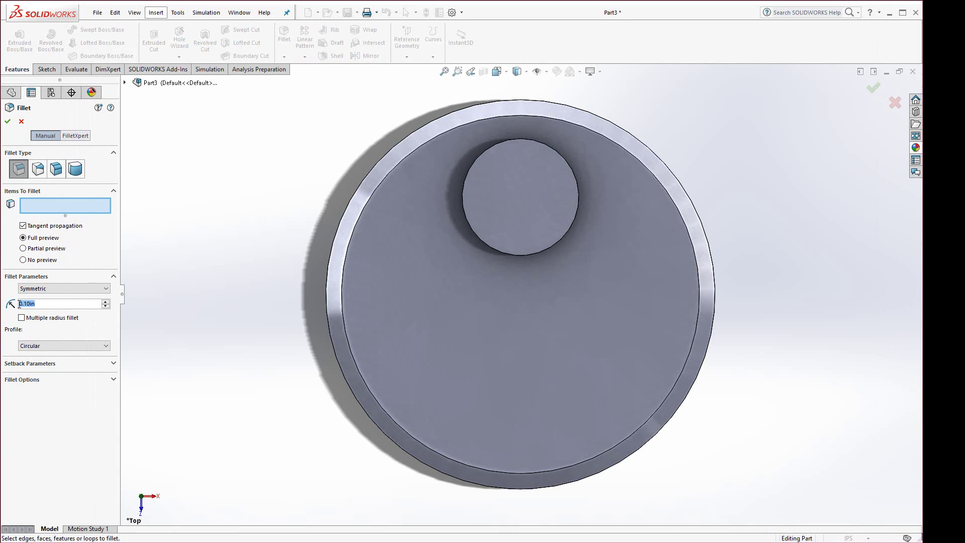
text(0.09)
key(Return)
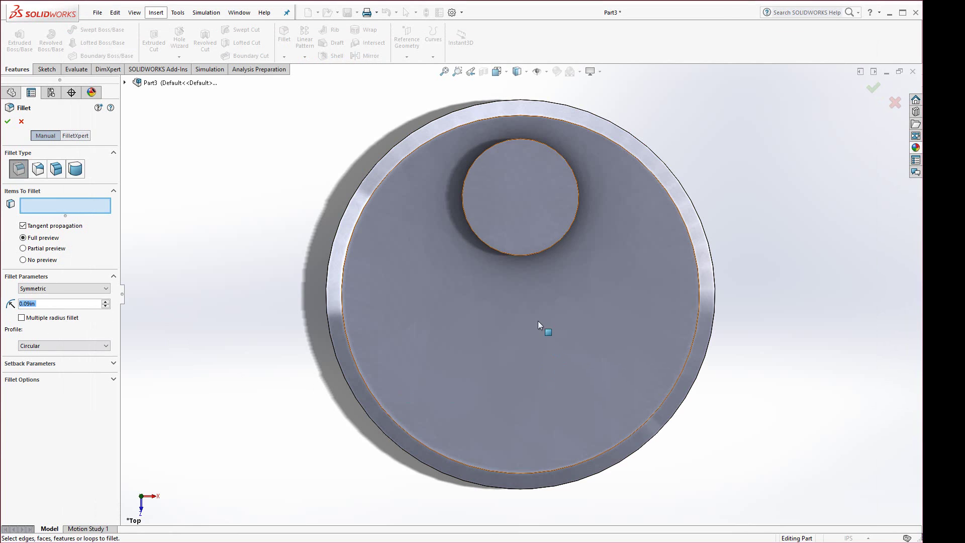
click(501, 235)
key(Return)
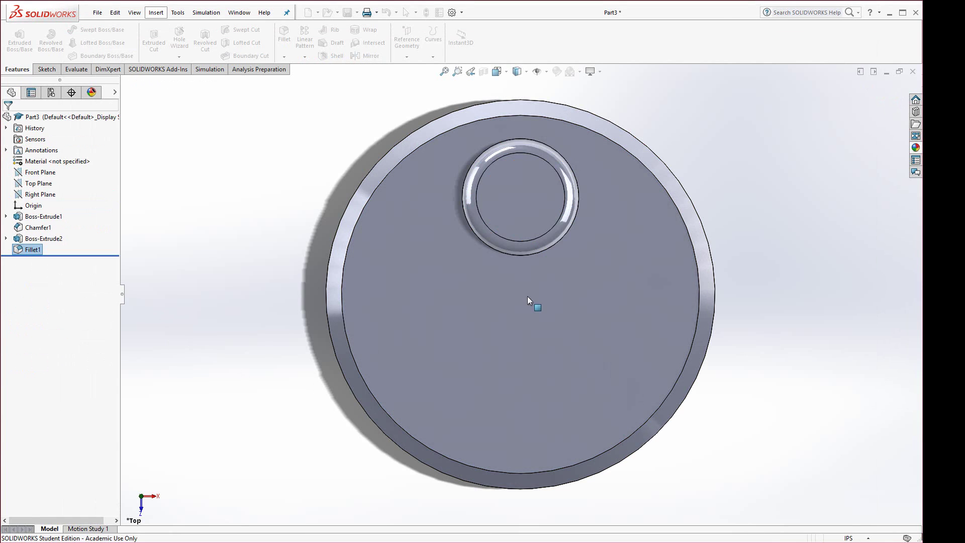
Check the wall thickness in the browser's PDF drawing and shell the part to 0.05 in, removing the disc's flat underside face.
middle_drag(526, 297, 301, 305)
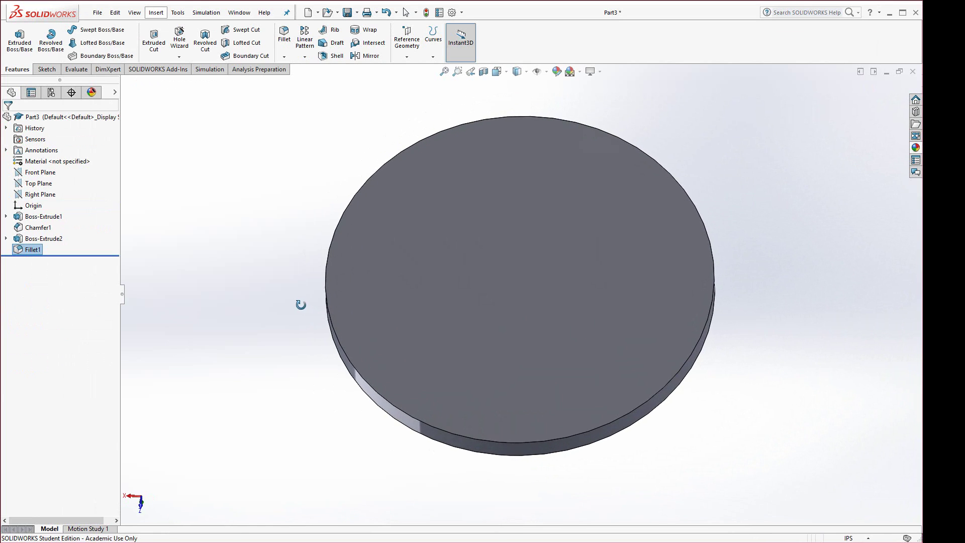
click(334, 56)
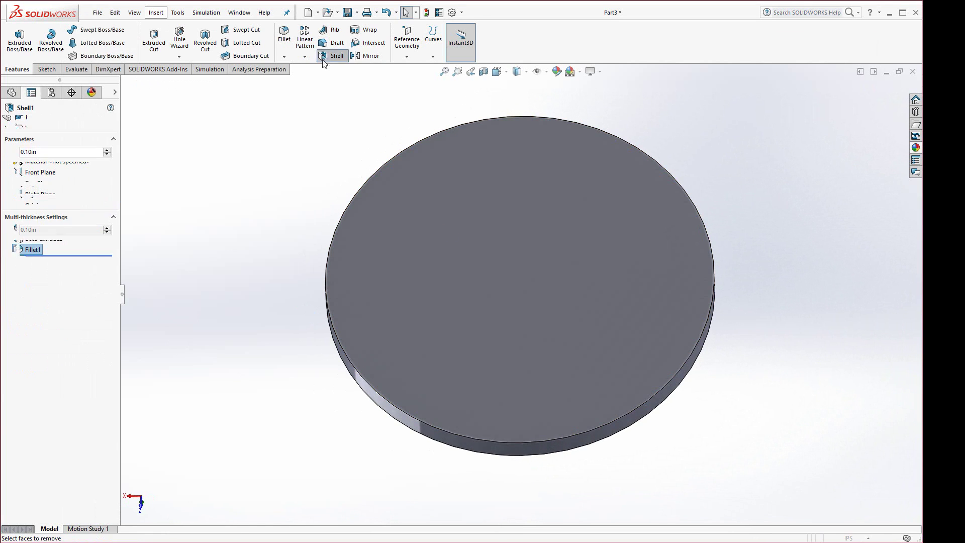
key(alt+Tab)
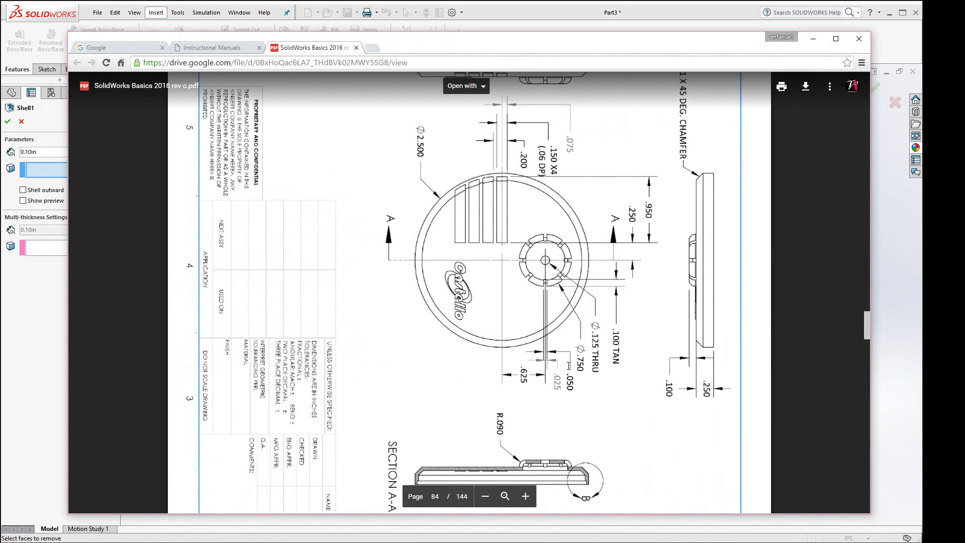
scroll(568, 366, down, 3)
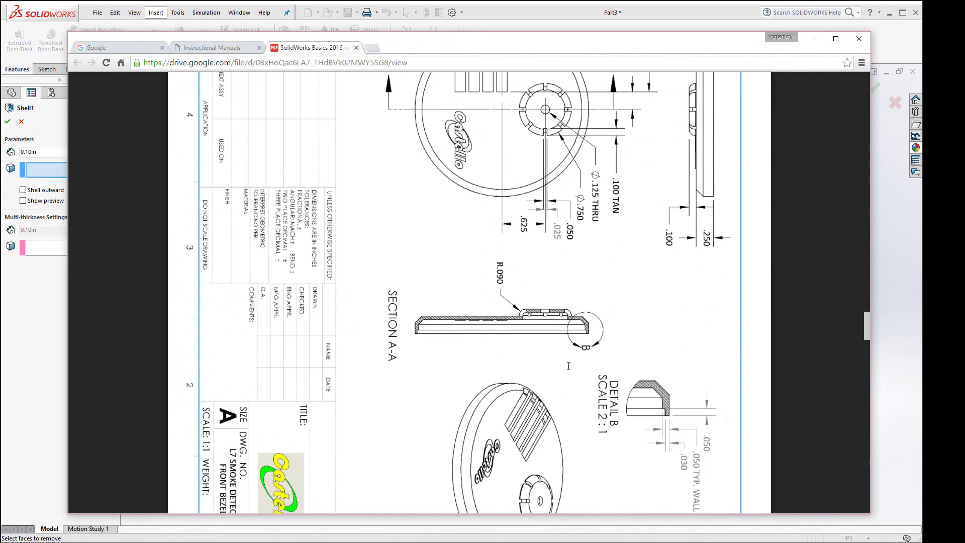
scroll(569, 366, down, 2)
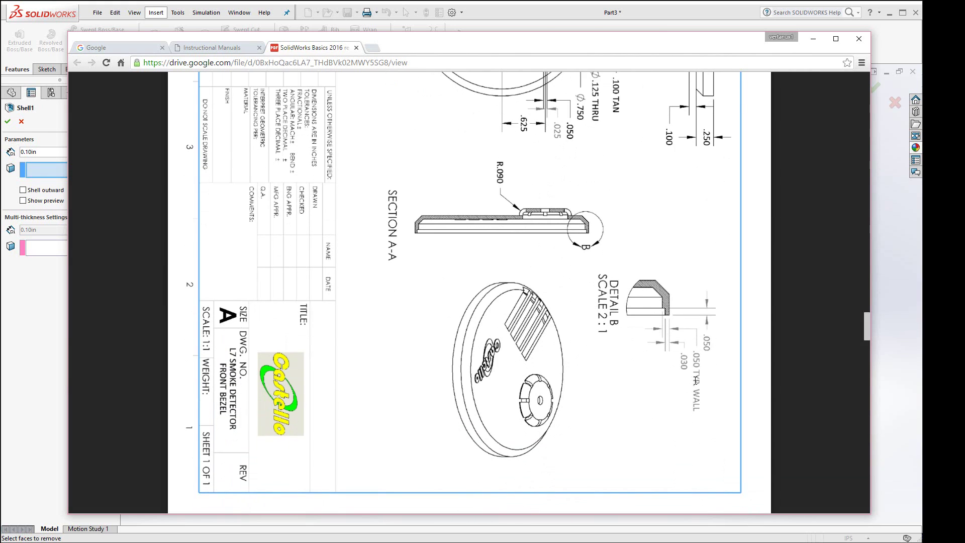
click(877, 312)
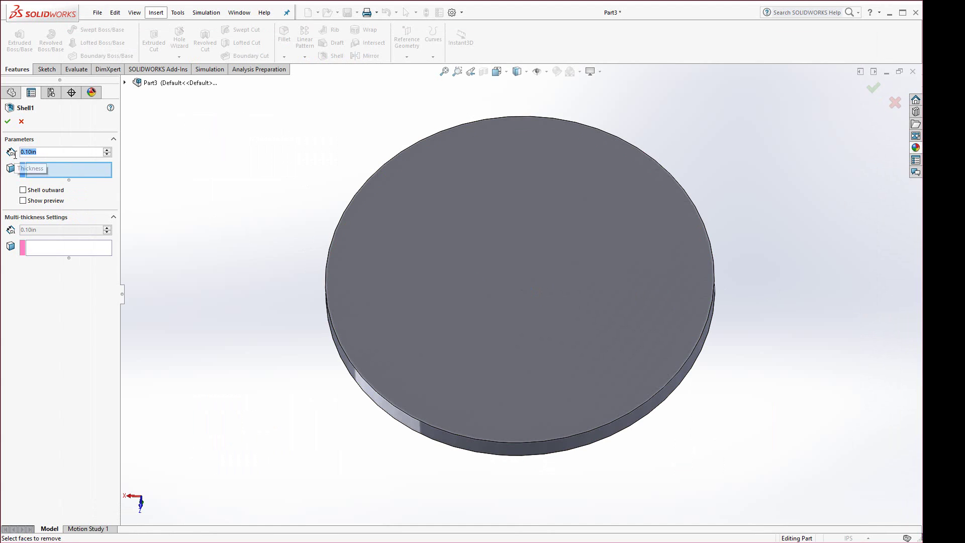
text(.05)
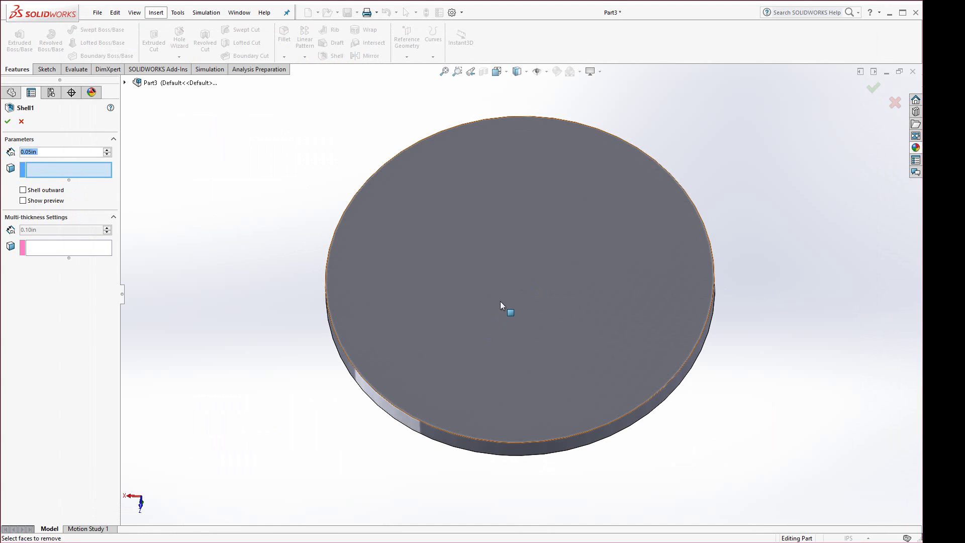
click(500, 301)
key(Return)
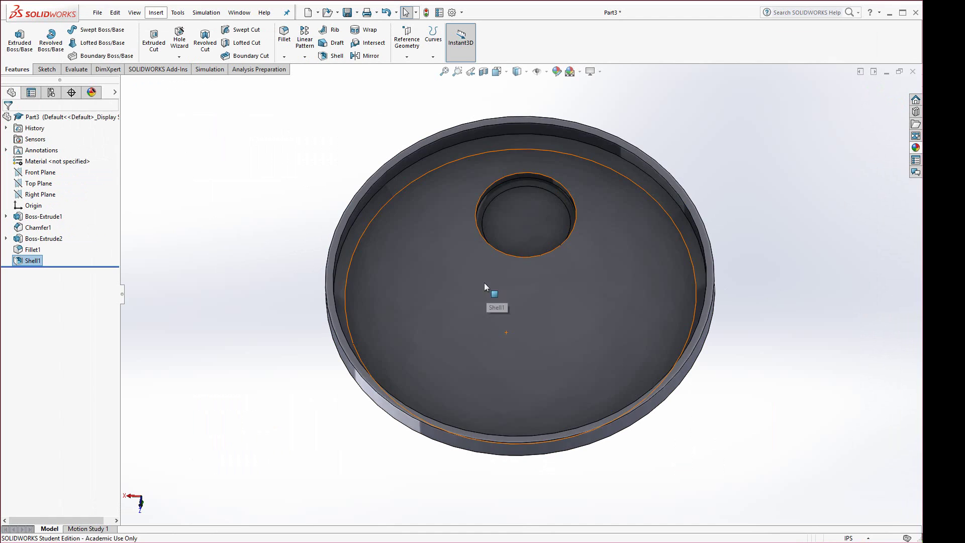
Open a new sketch on the small round boss's flat top face, seen straight on.
middle_drag(484, 283, 609, 296)
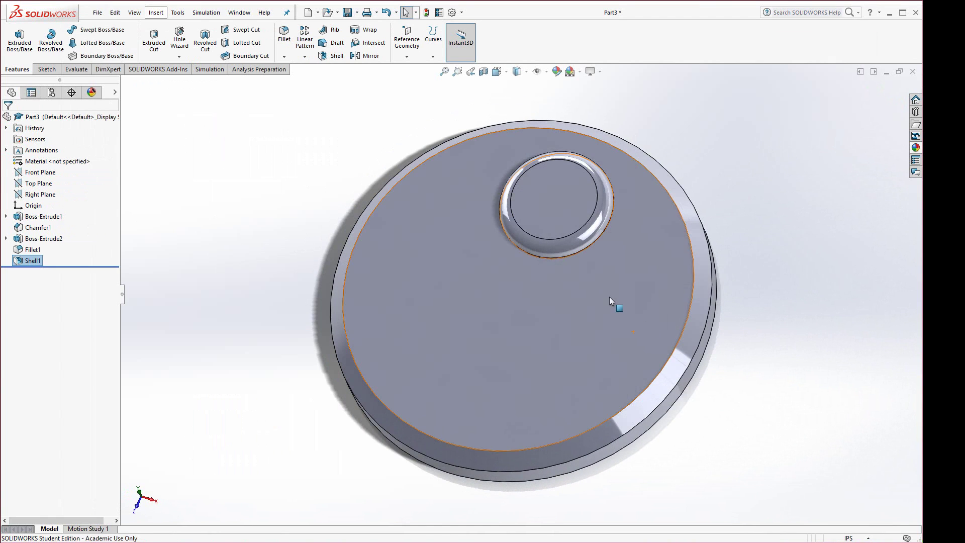
click(557, 196)
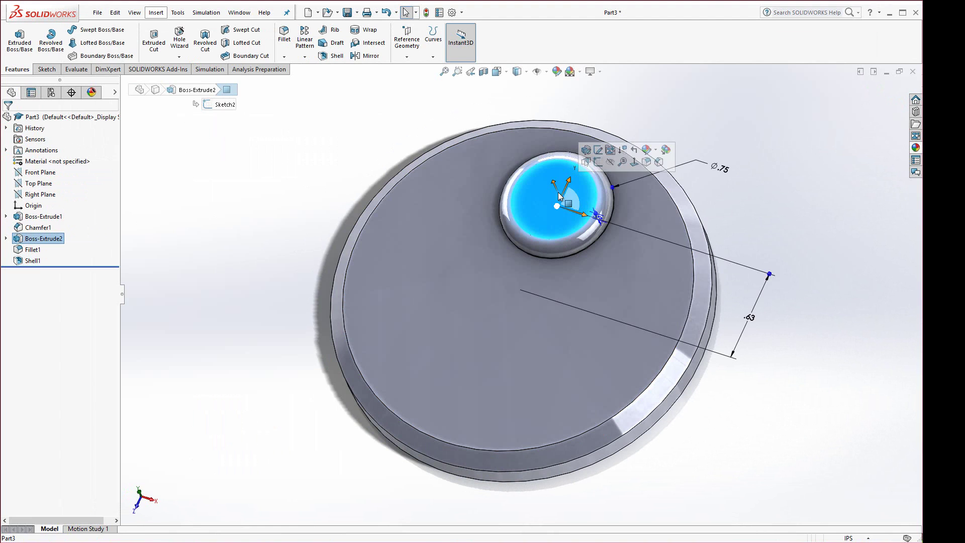
click(596, 170)
key(space)
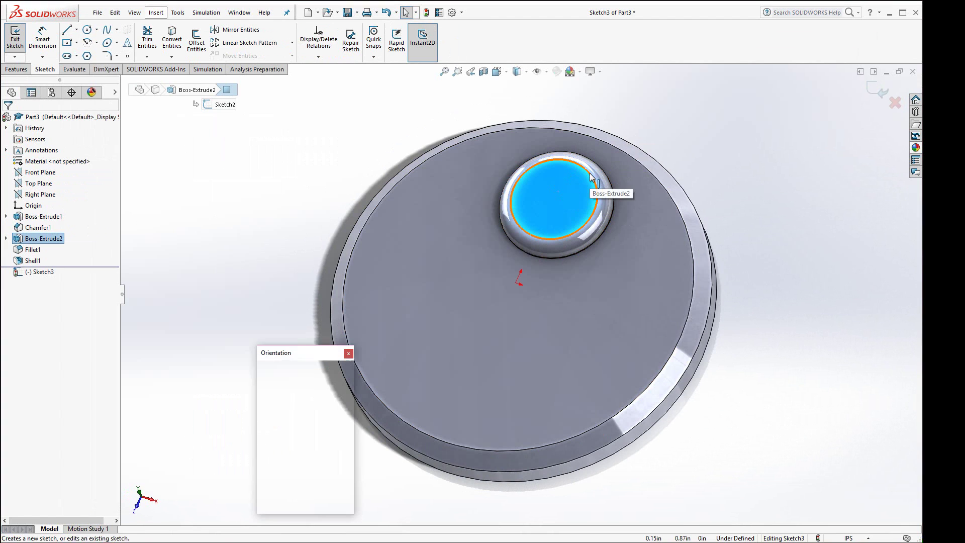
click(485, 202)
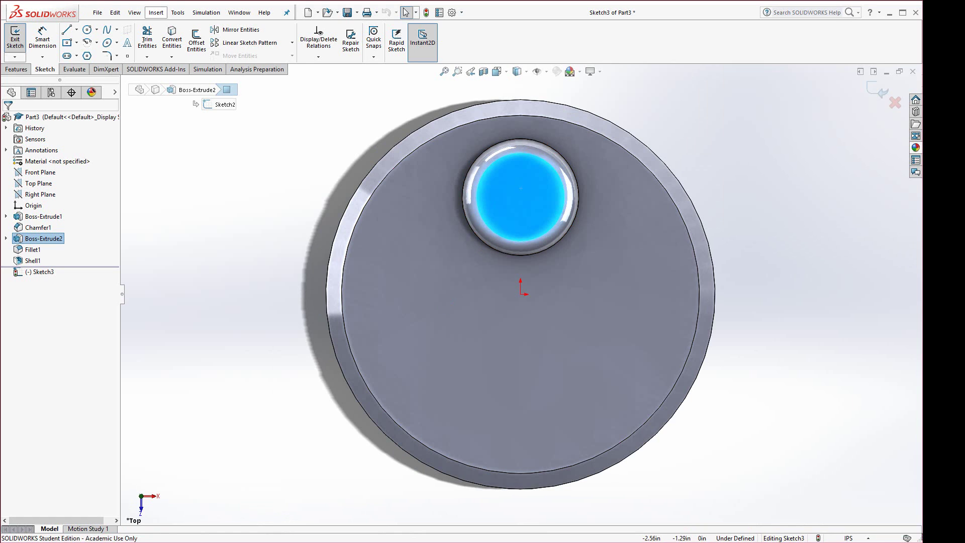
Check the slot dimensions in the browser's PDF drawing and sketch a center rectangle about 0.15 by 0.08 in across the small boss's rim.
key(alt+Tab)
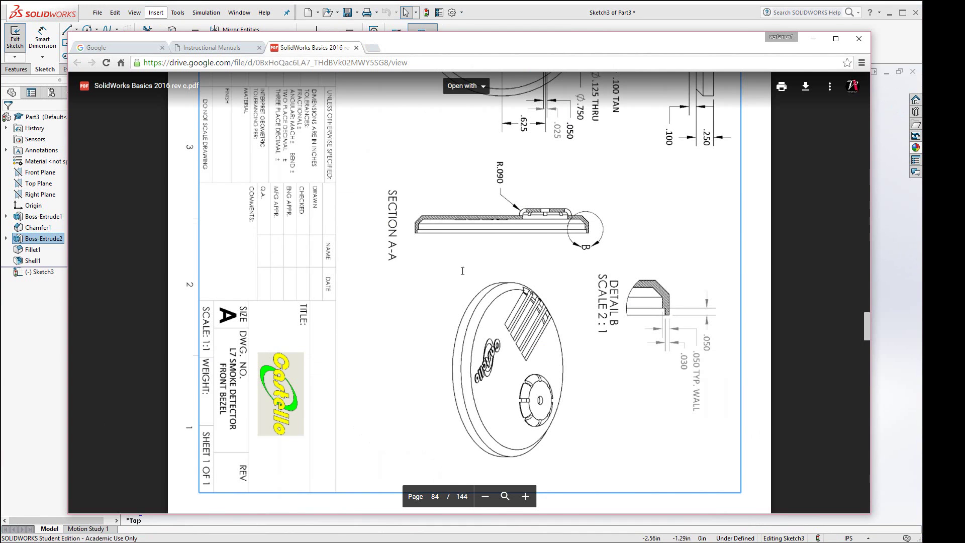
scroll(571, 312, up, 6)
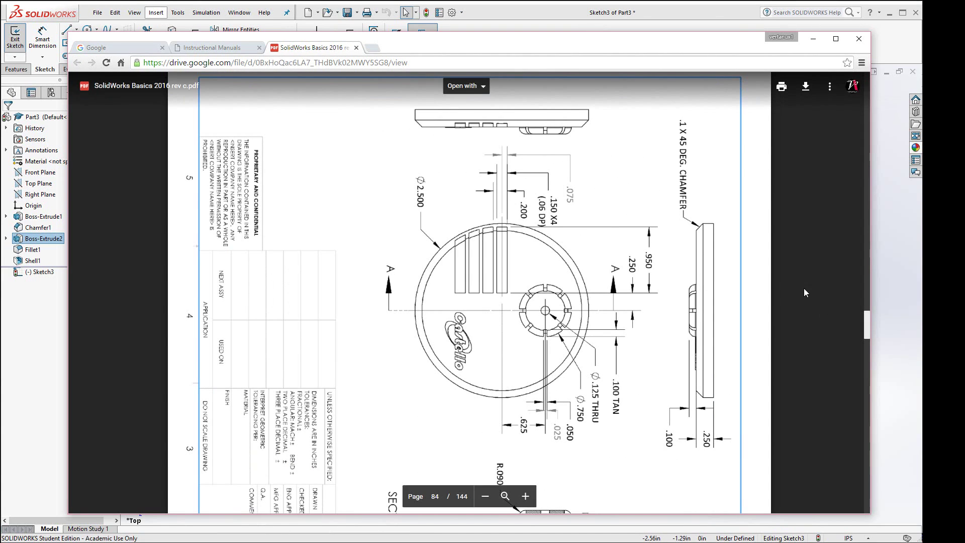
click(881, 198)
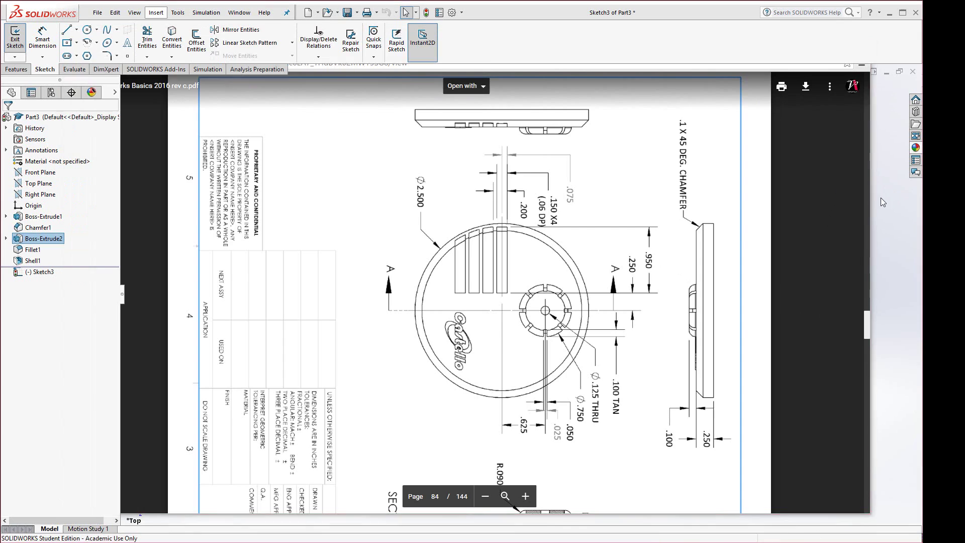
scroll(575, 181, down, 1)
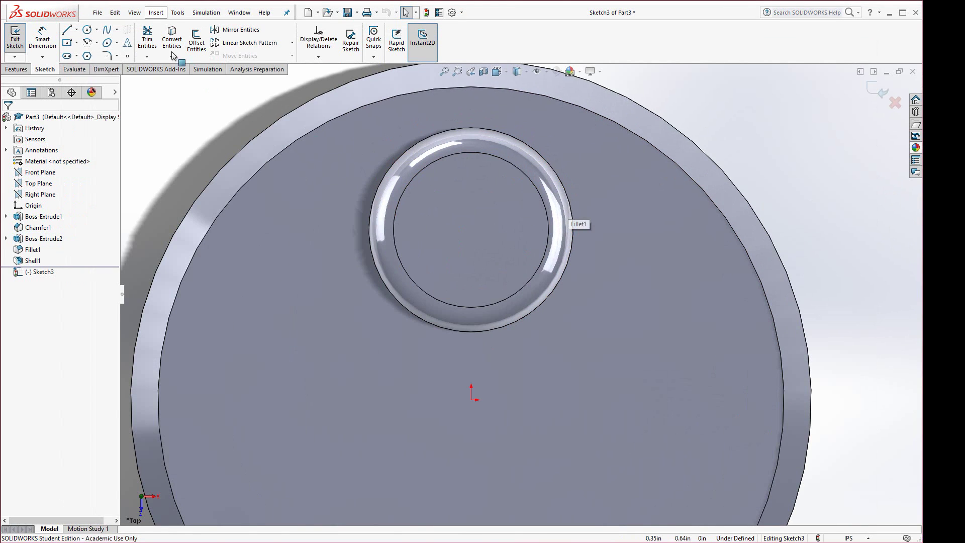
scroll(573, 221, down, 1)
click(67, 45)
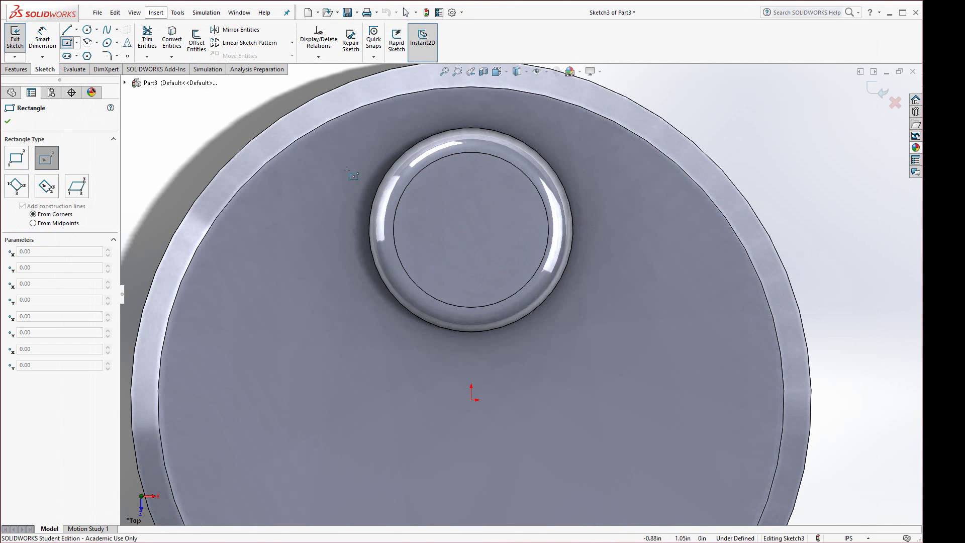
click(560, 230)
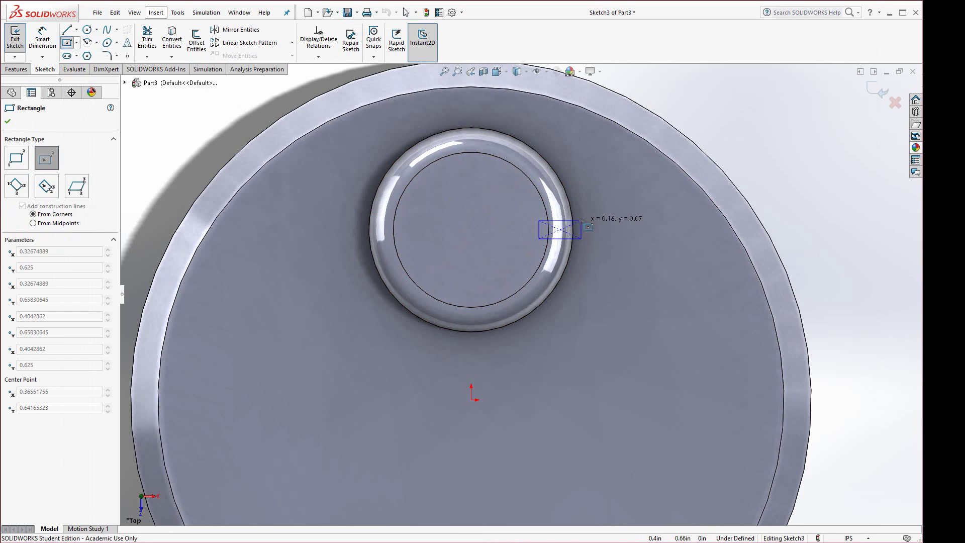
click(581, 219)
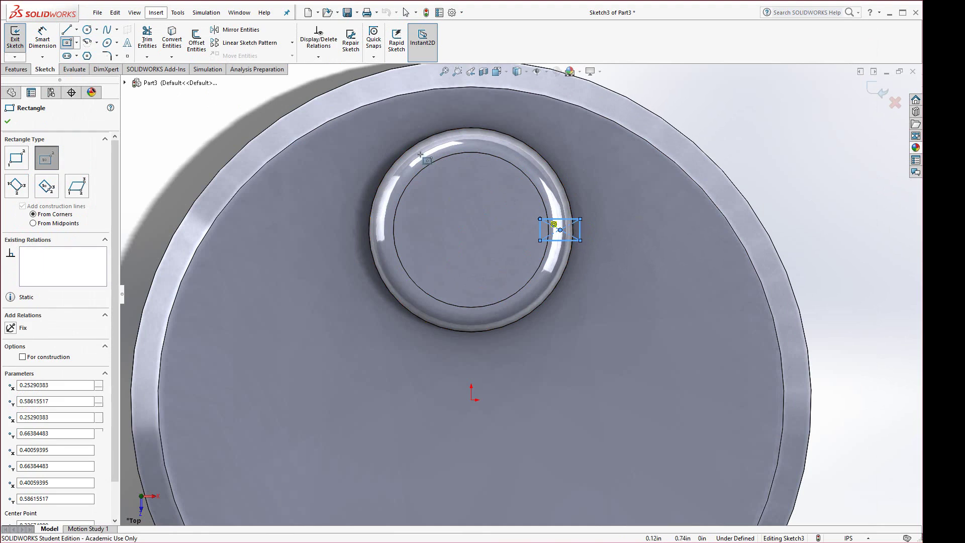
Dimension the rectangle on the boss's rim to 0.1 in wide and 0.05 in high.
click(43, 39)
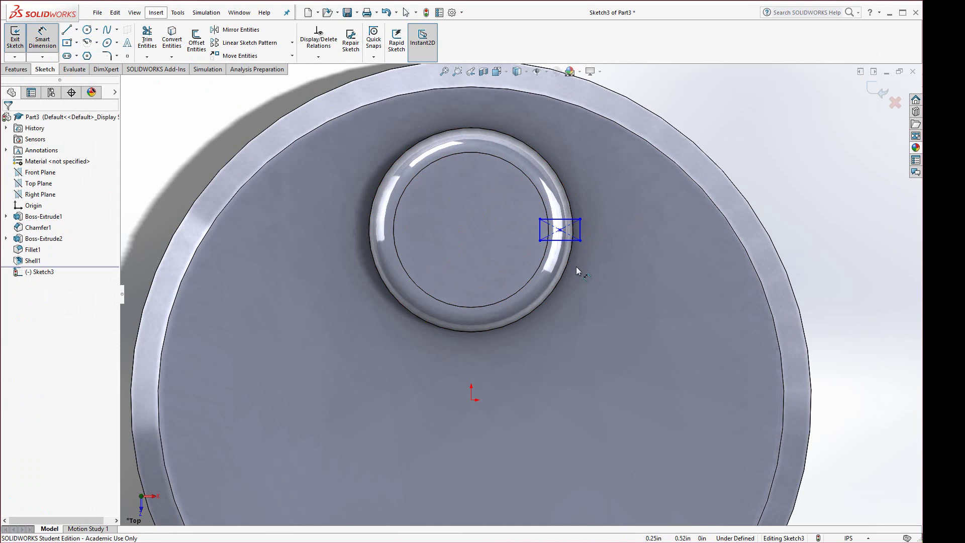
click(554, 219)
click(563, 156)
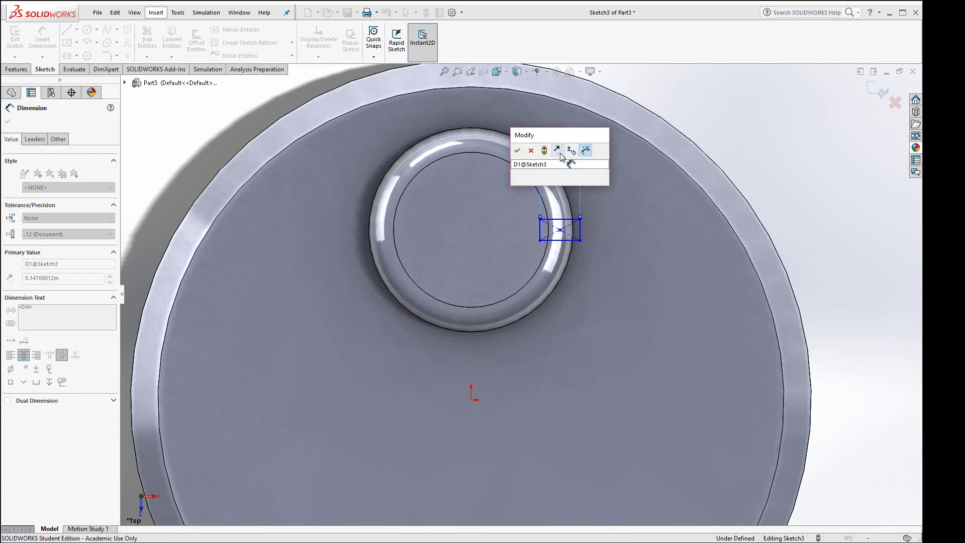
text(.1)
key(Return)
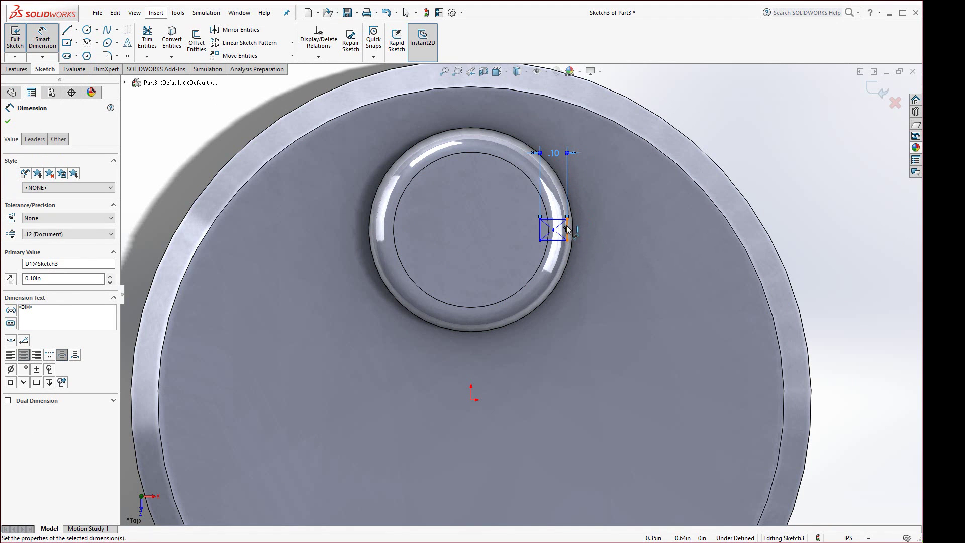
click(568, 230)
click(609, 230)
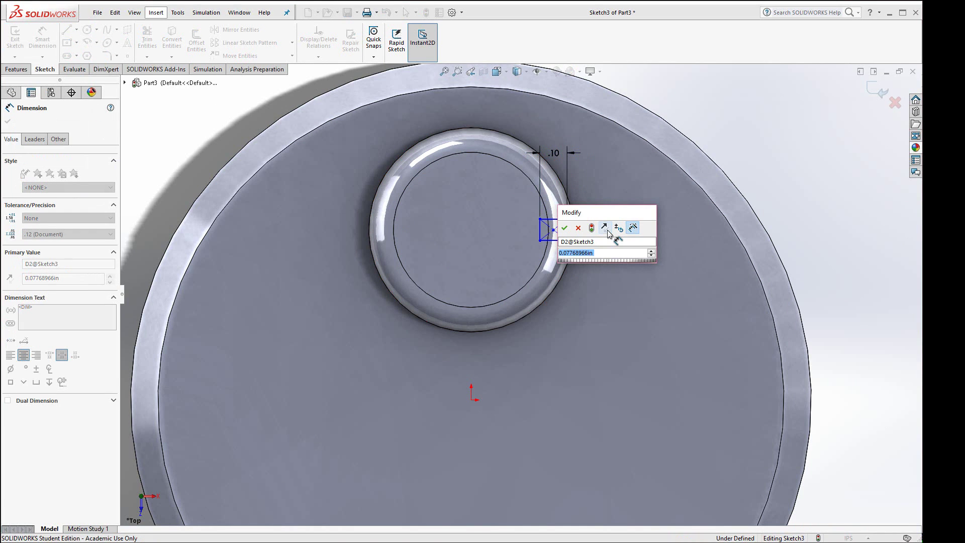
text(.05)
key(Return)
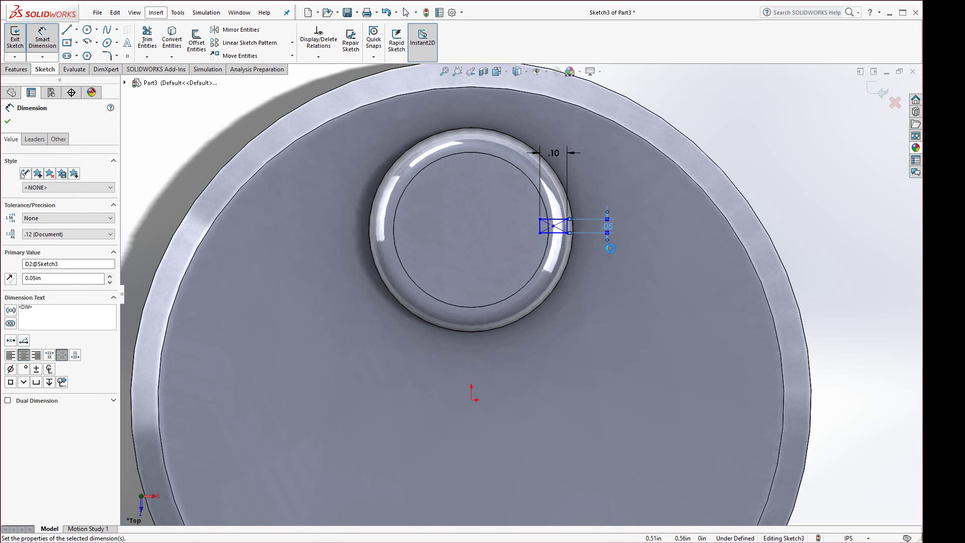
key(Escape)
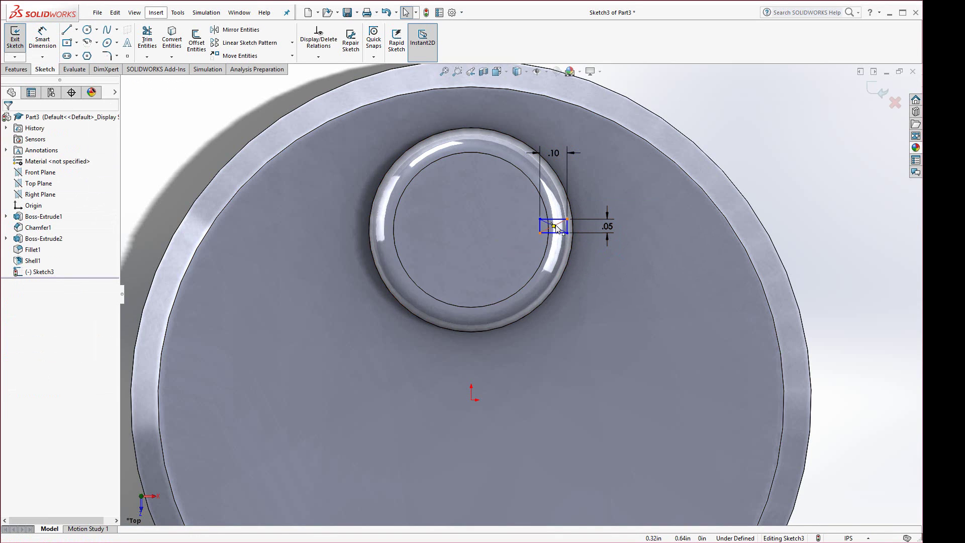
Make the rectangle's outer short side tangent to the small boss's outer circular edge.
click(567, 227)
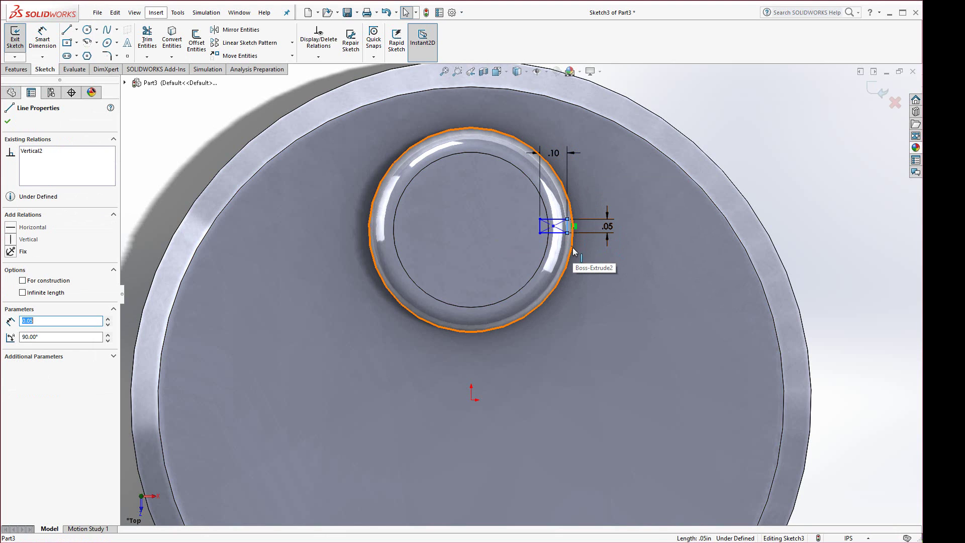
ctrl+click(574, 251)
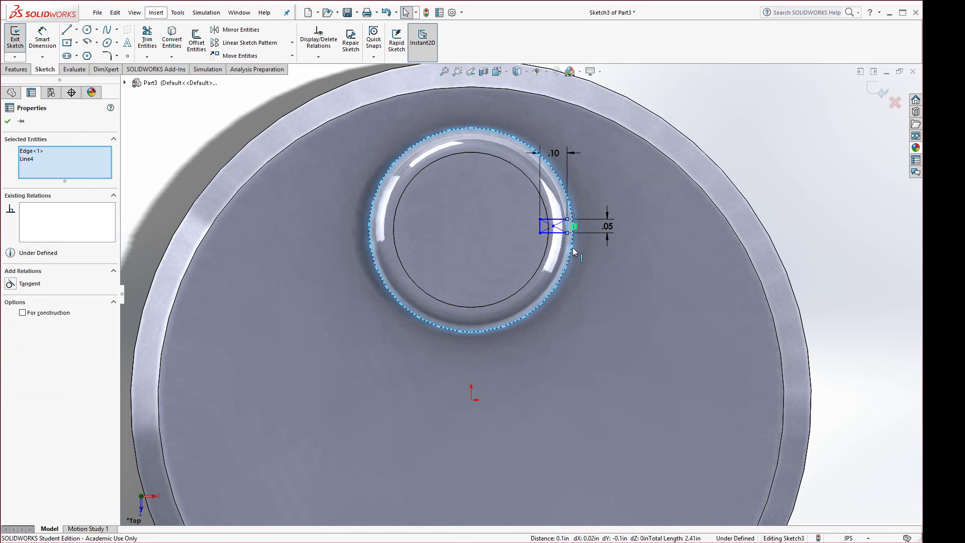
click(22, 285)
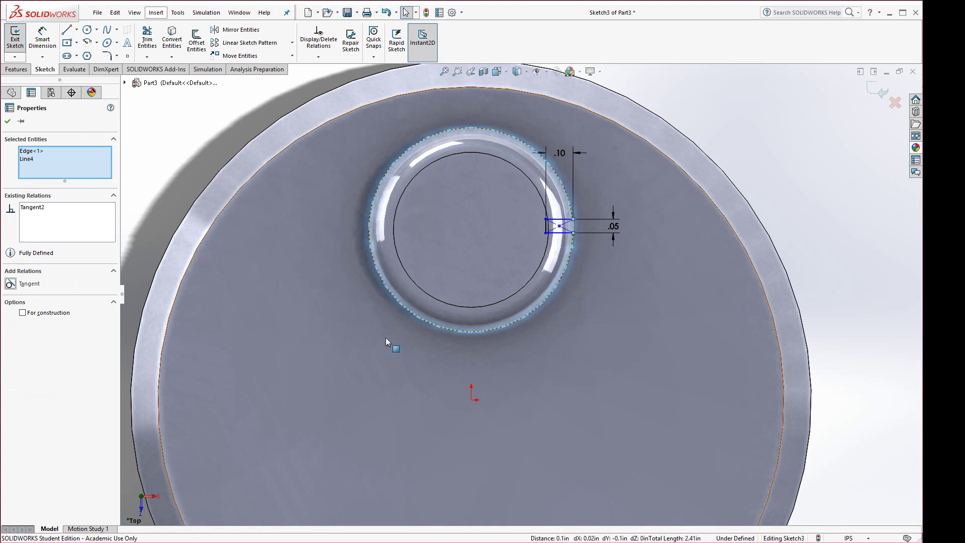
click(560, 227)
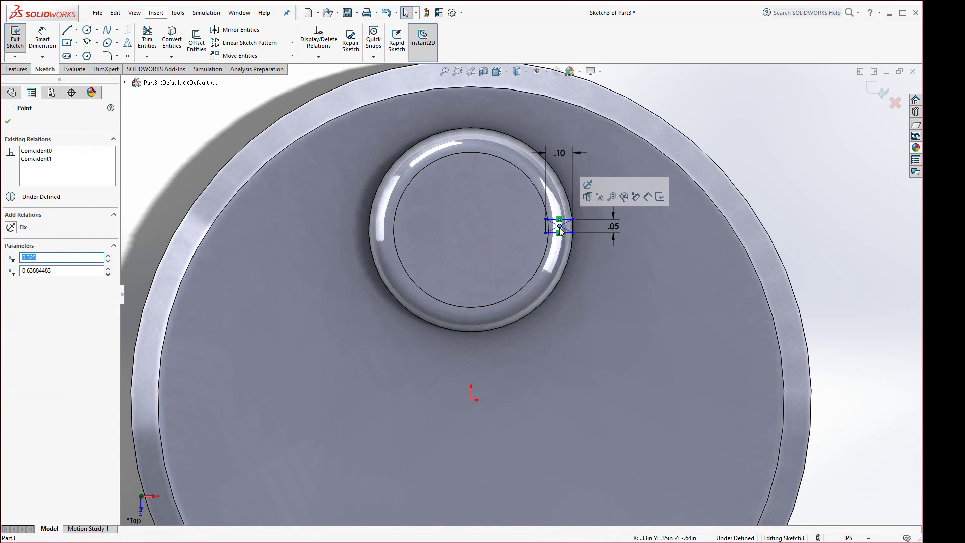
ctrl+click(543, 261)
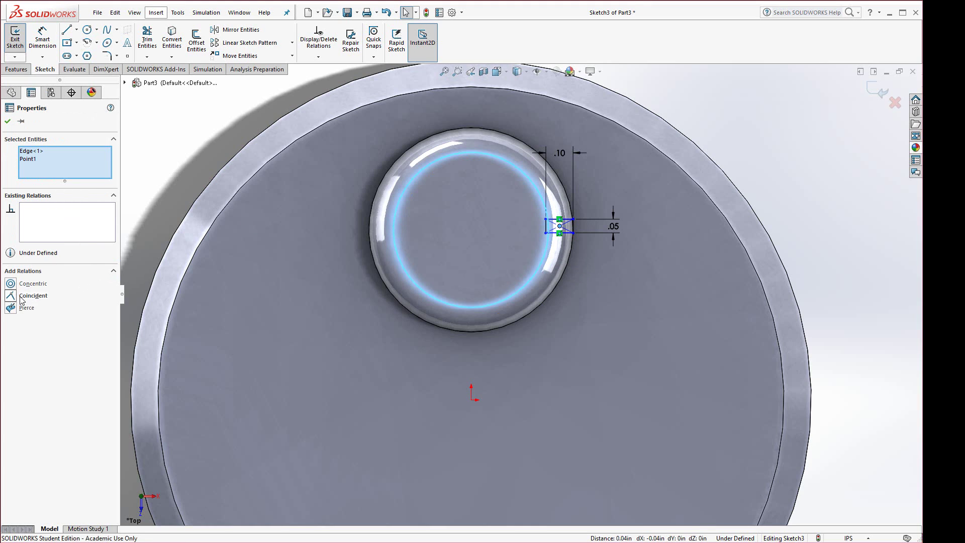
double_click(193, 139)
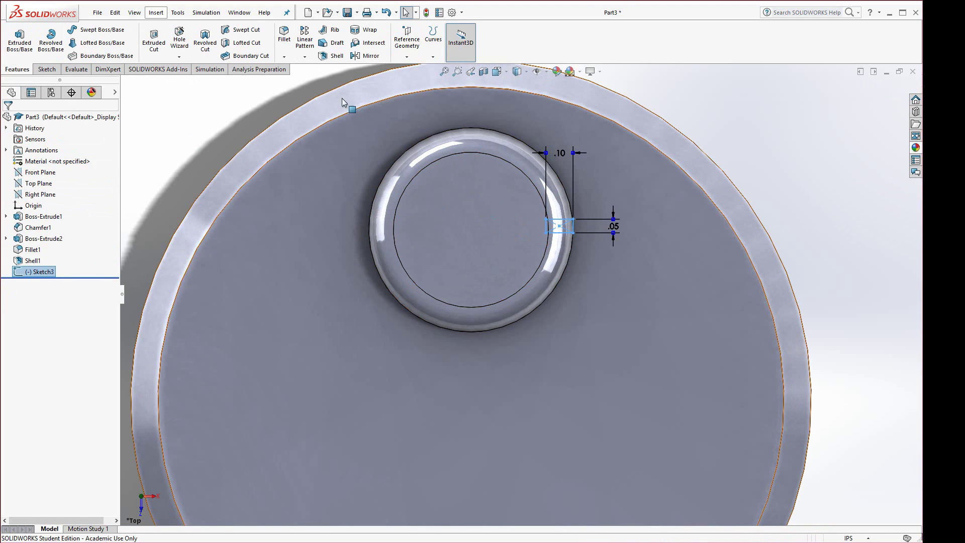
Move the rectangle level with the boss's centre and join both centres with a horizontal centerline in the same sketch.
drag(560, 228, 559, 230)
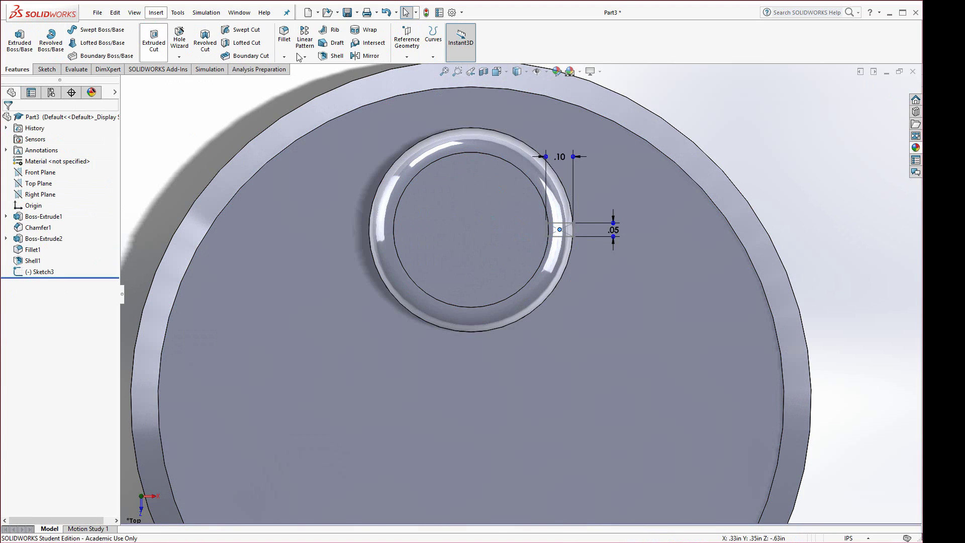
click(45, 70)
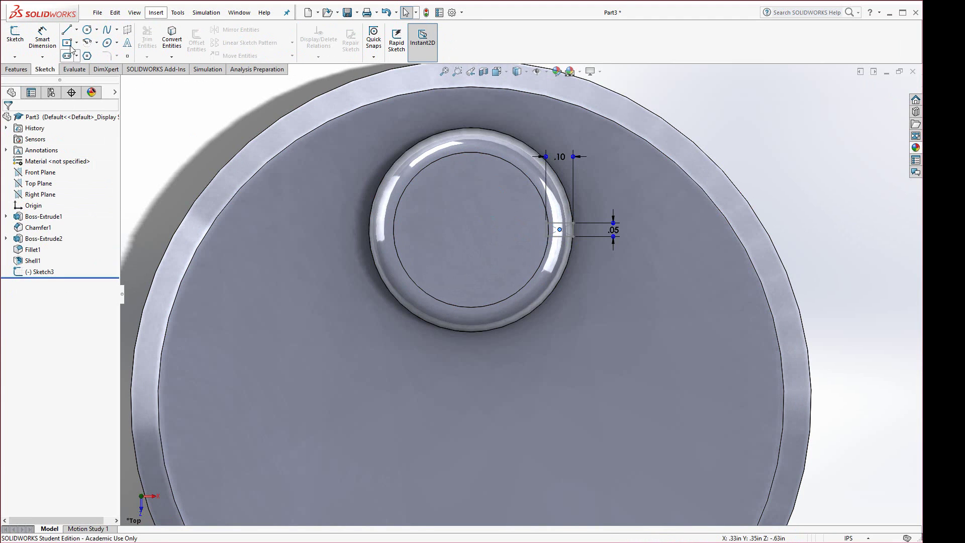
click(77, 30)
click(86, 50)
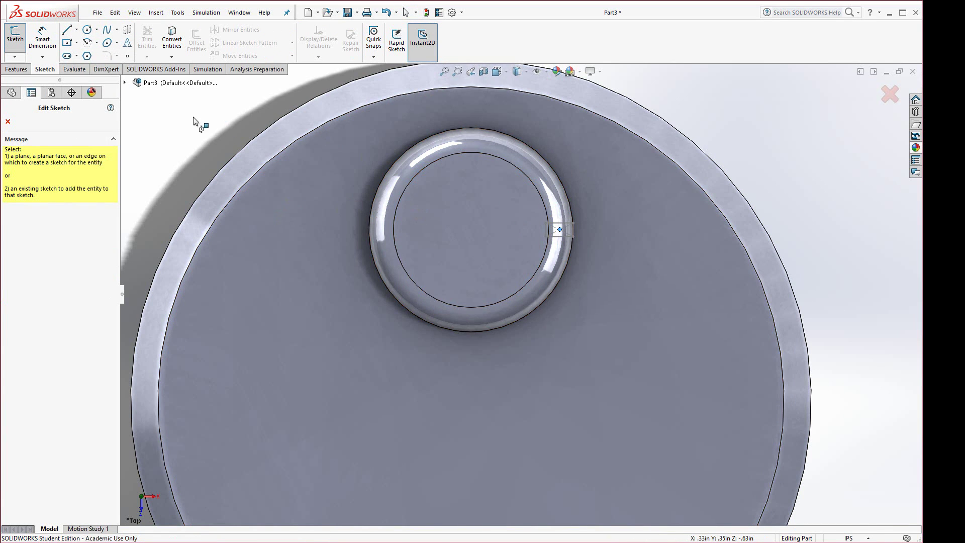
click(559, 237)
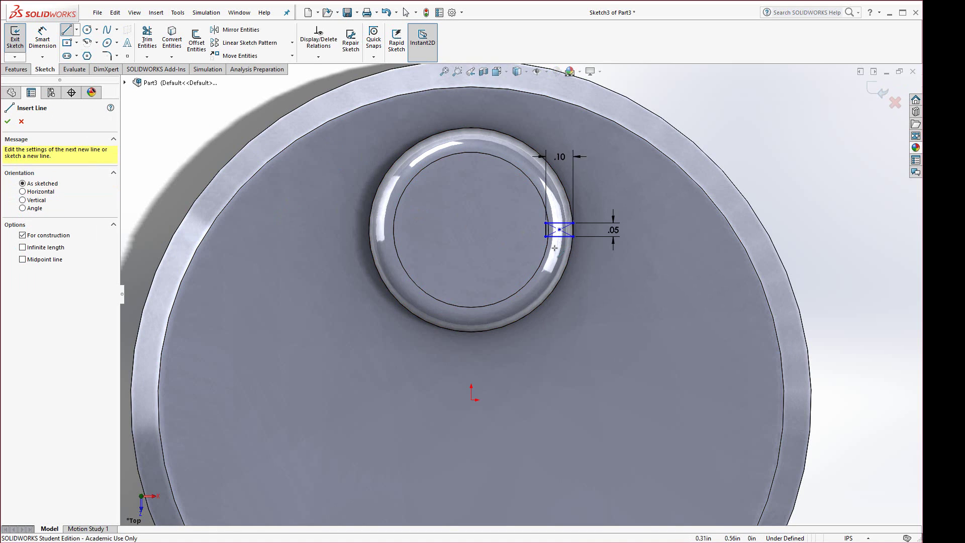
click(77, 30)
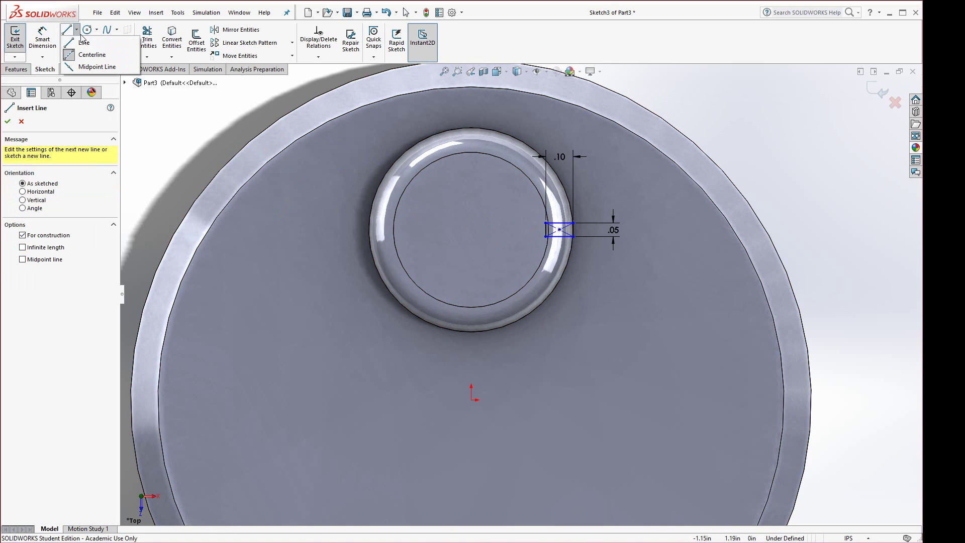
click(559, 230)
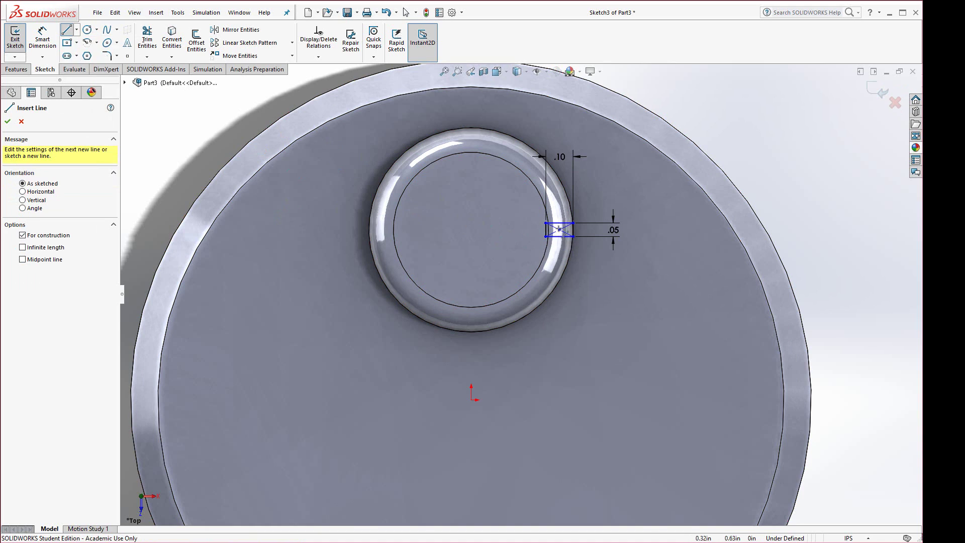
click(496, 230)
key(Escape)
drag(496, 230, 465, 299)
drag(477, 250, 471, 230)
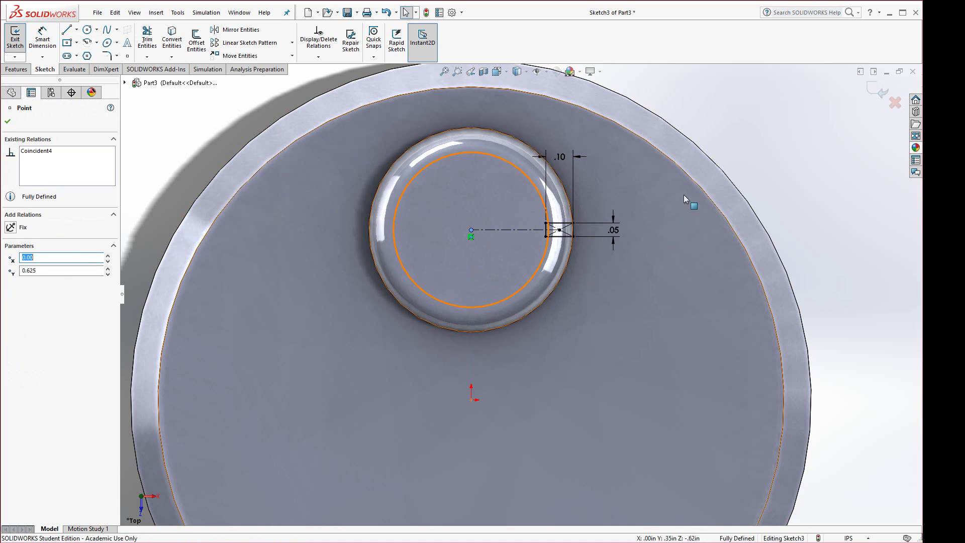
click(750, 140)
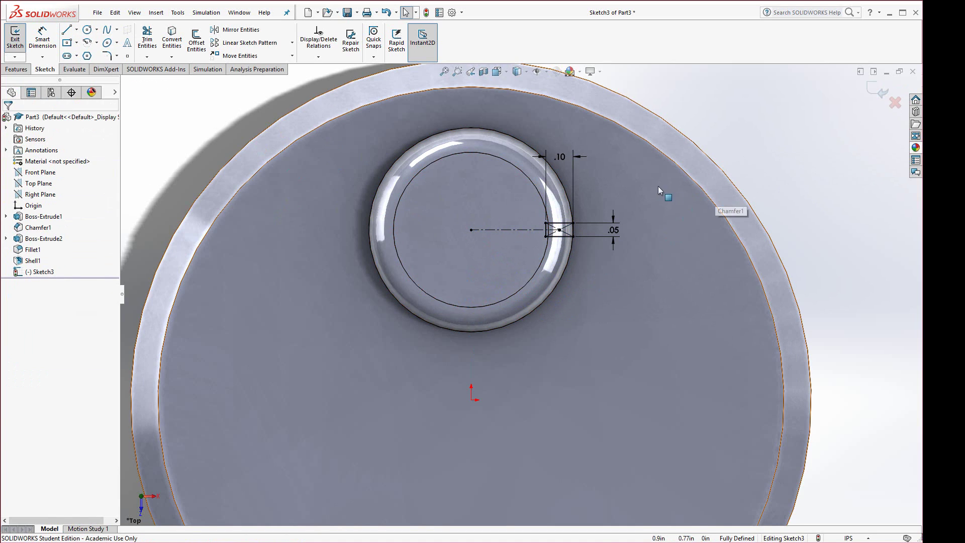
Cut the rectangle through the boss's rim with an Extruded Cut up to the disc's flat upper face.
click(16, 69)
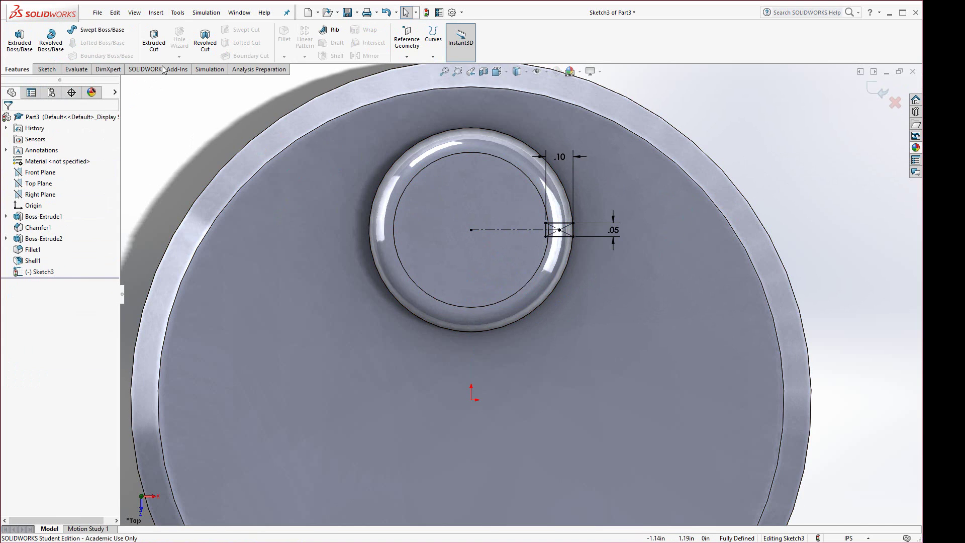
click(154, 40)
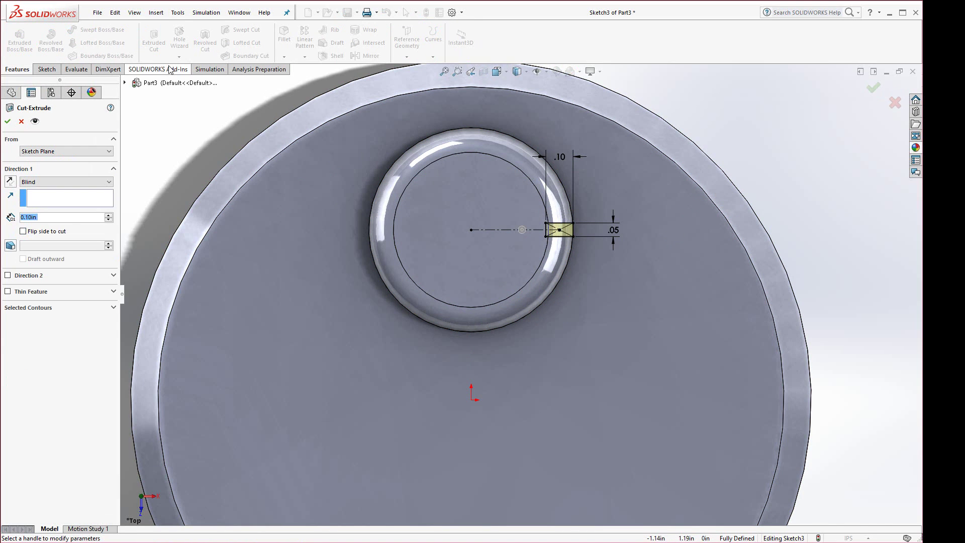
click(46, 182)
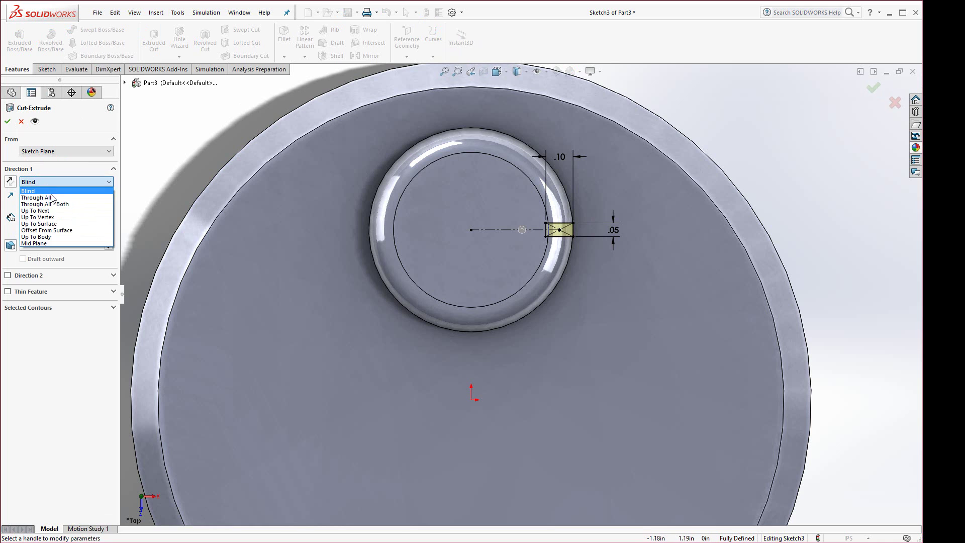
click(55, 227)
click(653, 298)
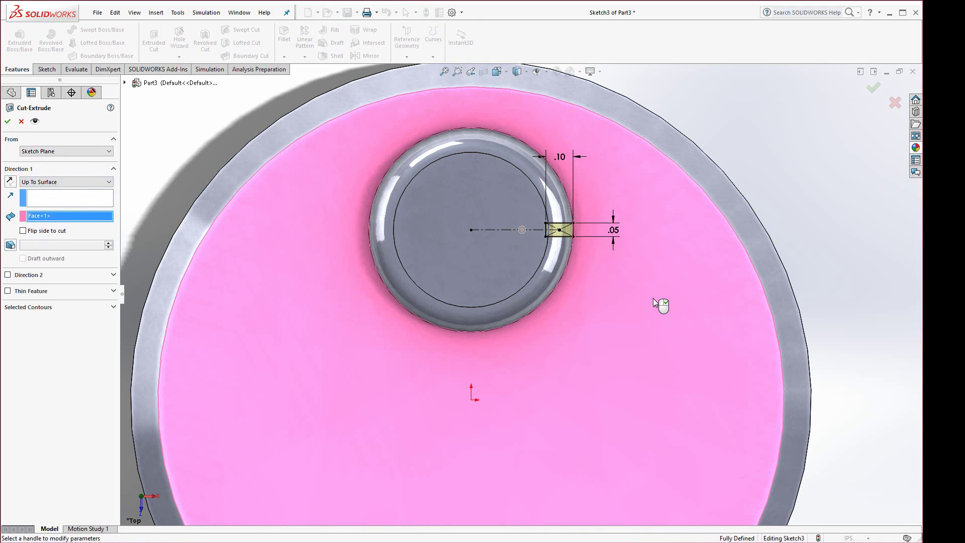
right_click(653, 300)
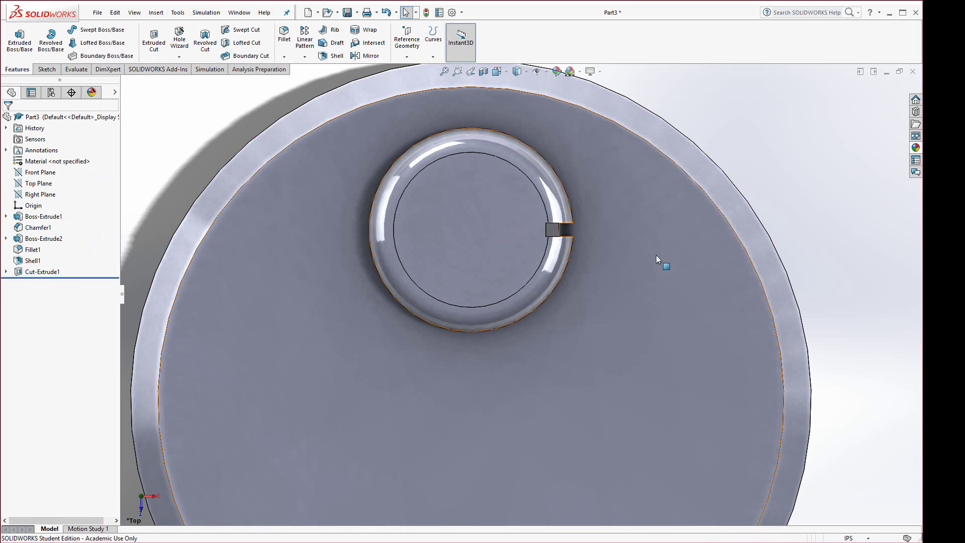
Reopen the rim slot cut's sketch and draw a circle of about 0.05 in radius centred on the round boss.
middle_drag(656, 254, 593, 228)
scroll(592, 227, down, 1)
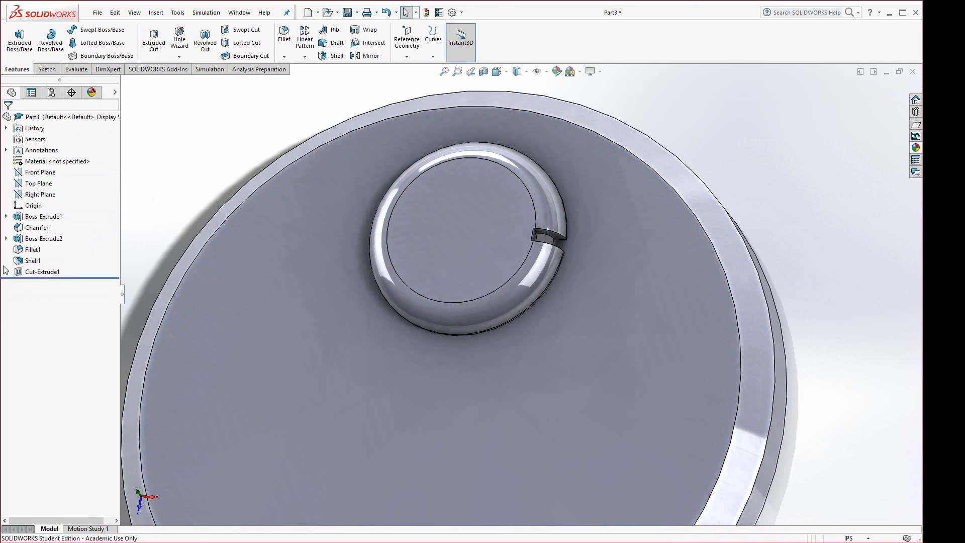
right_click(25, 274)
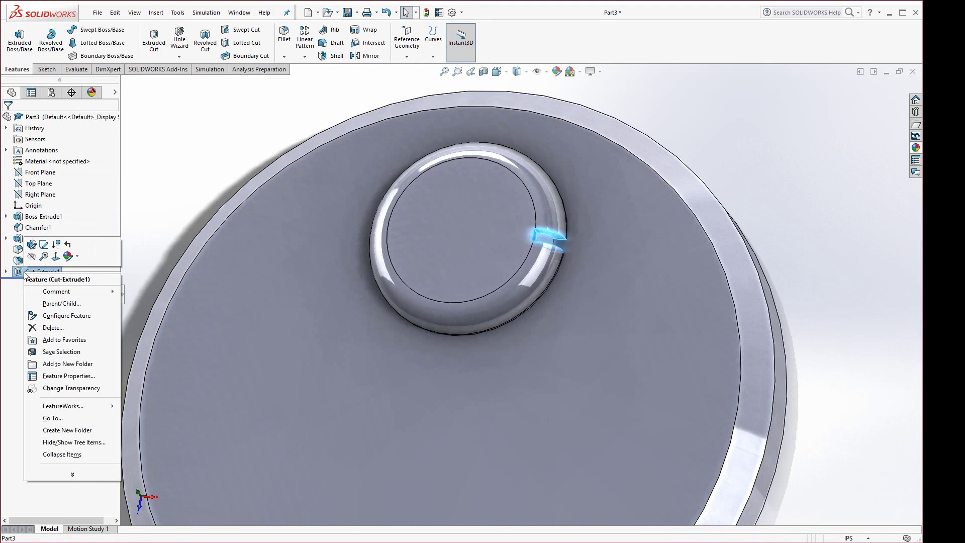
click(45, 245)
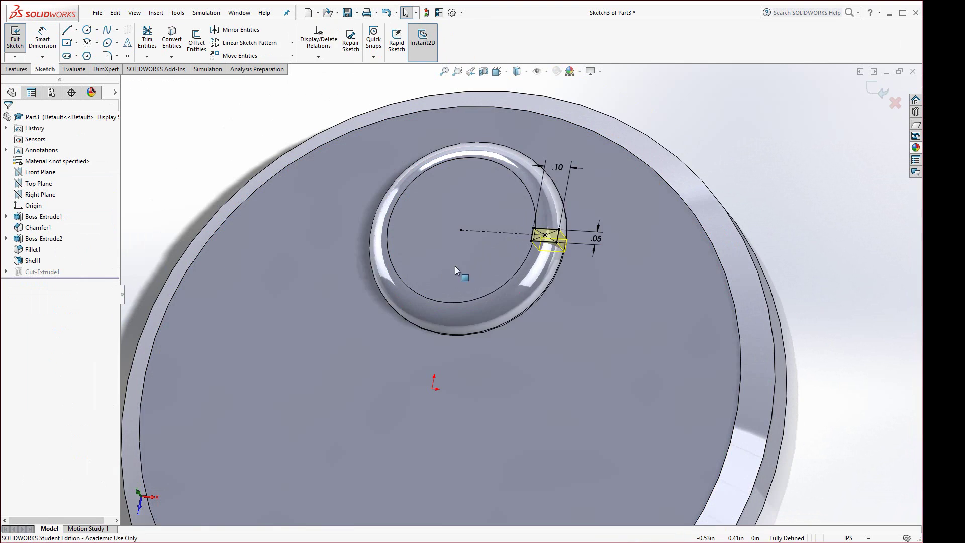
click(87, 29)
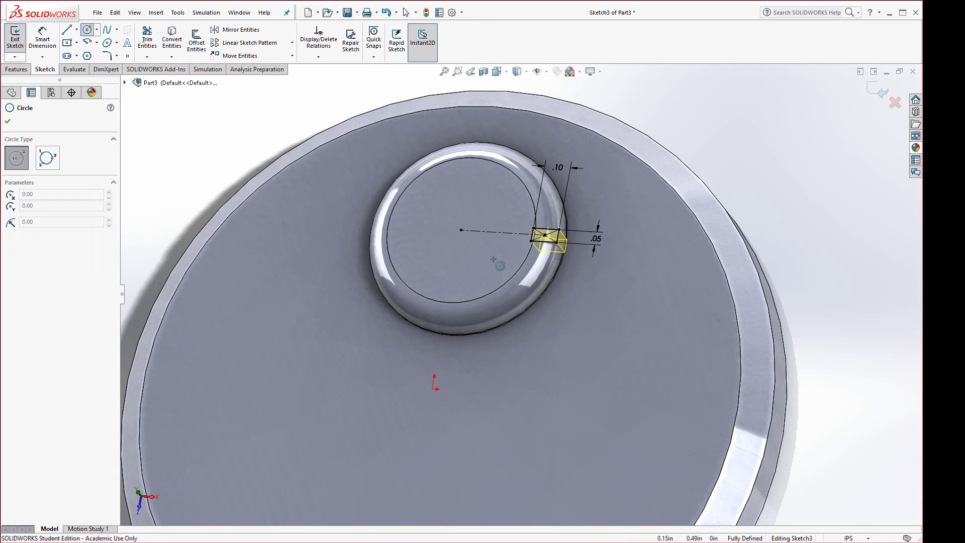
click(460, 230)
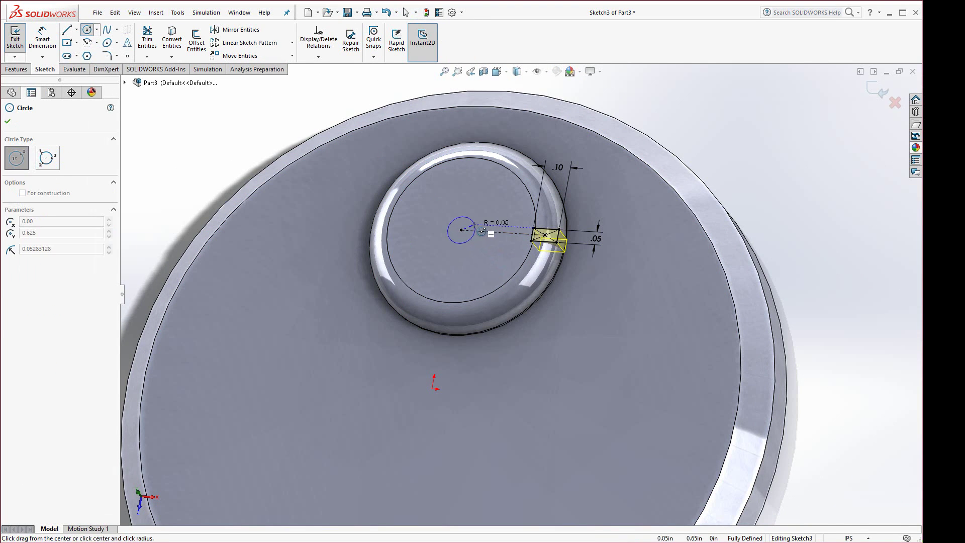
click(474, 230)
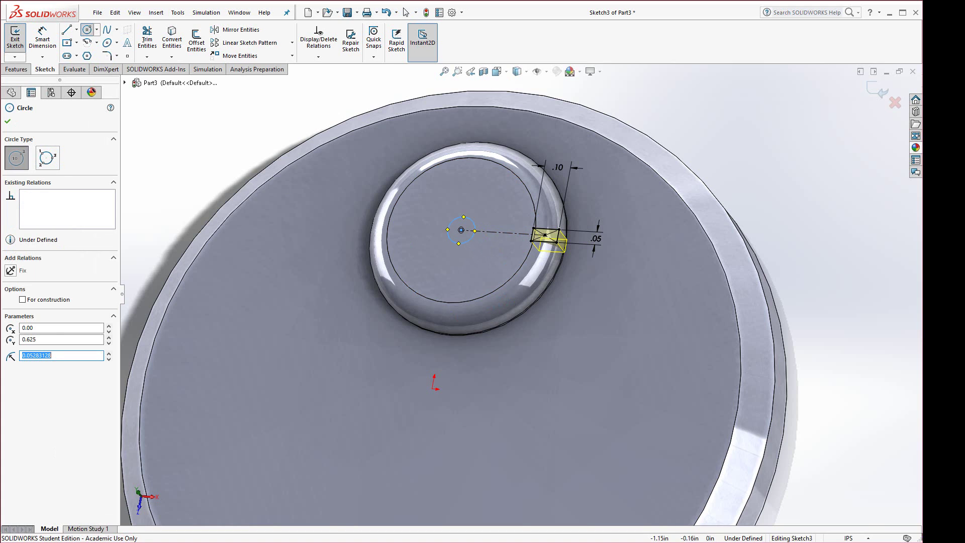
Look up the centre hole's size in the manual's drawing, dimension the circle to 0.125 in diameter and rebuild the cut.
key(alt+Tab)
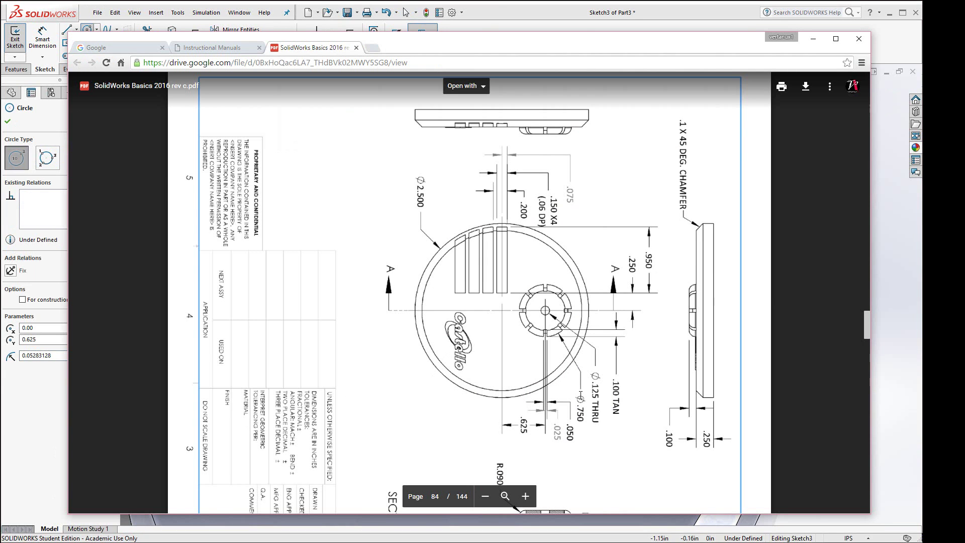
click(889, 299)
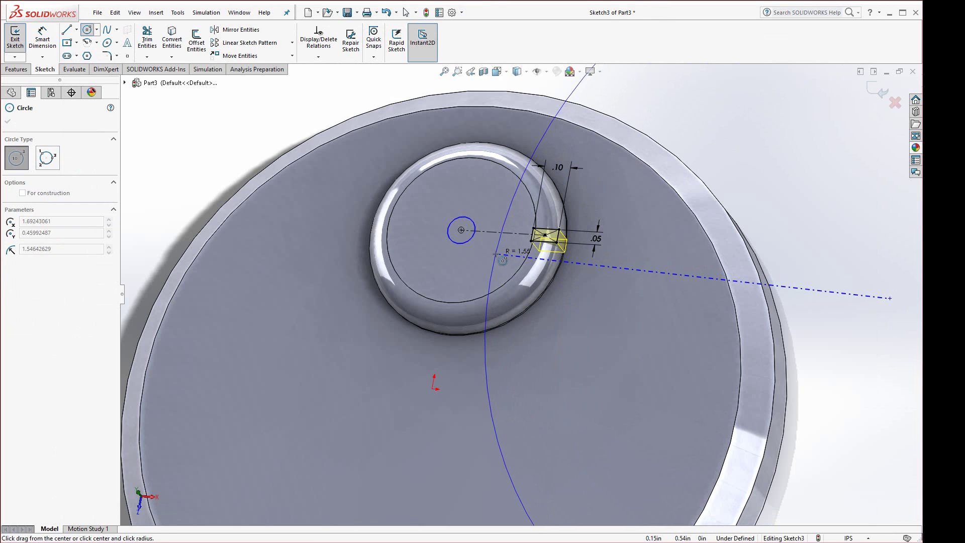
key(Escape)
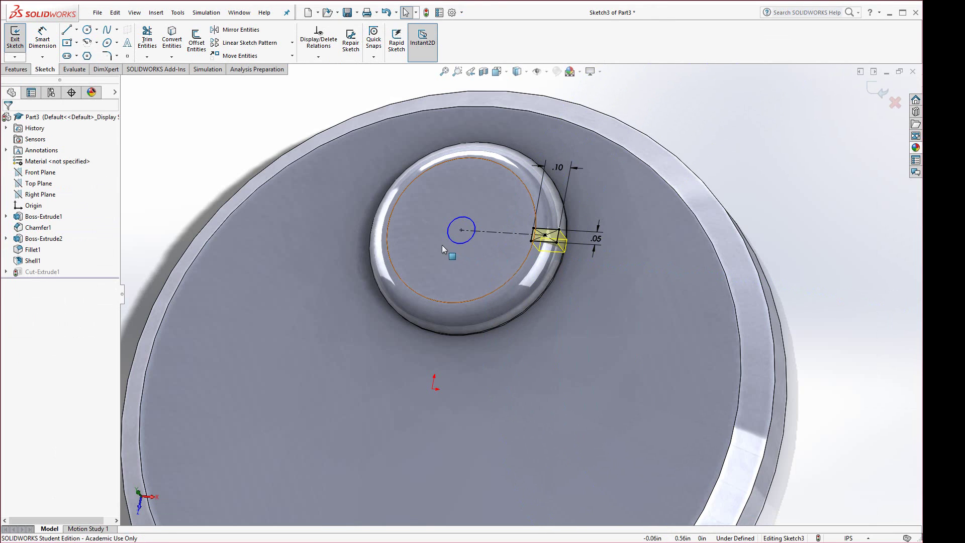
click(53, 44)
click(475, 238)
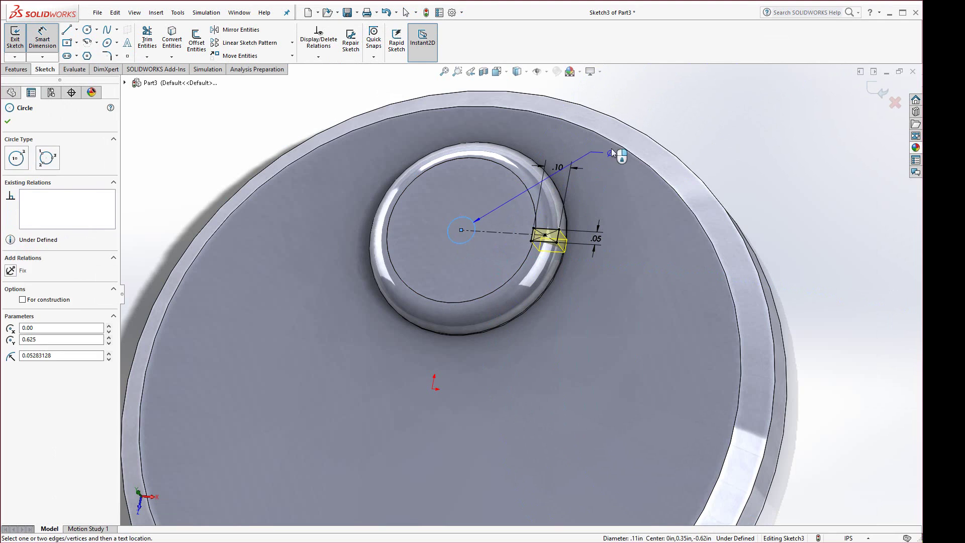
click(596, 162)
text(.125)
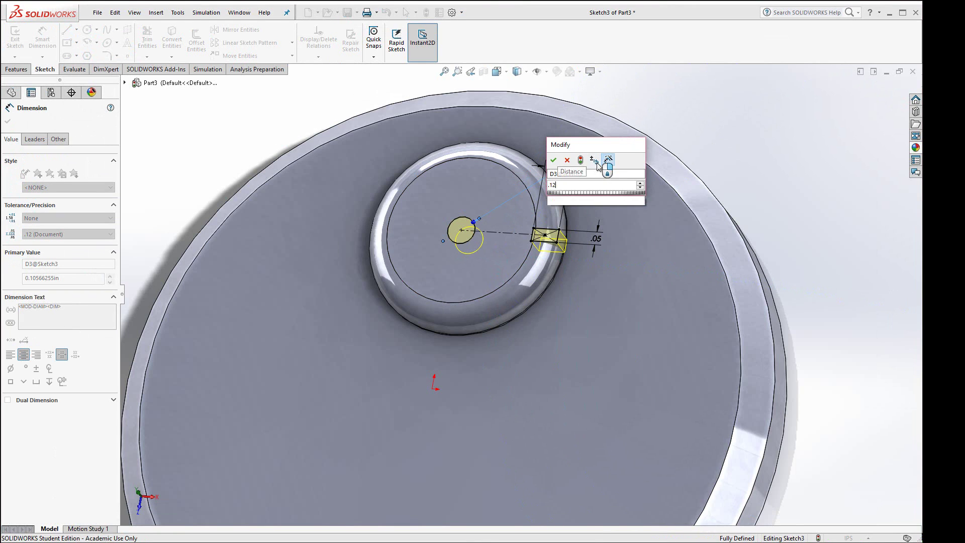
key(Return)
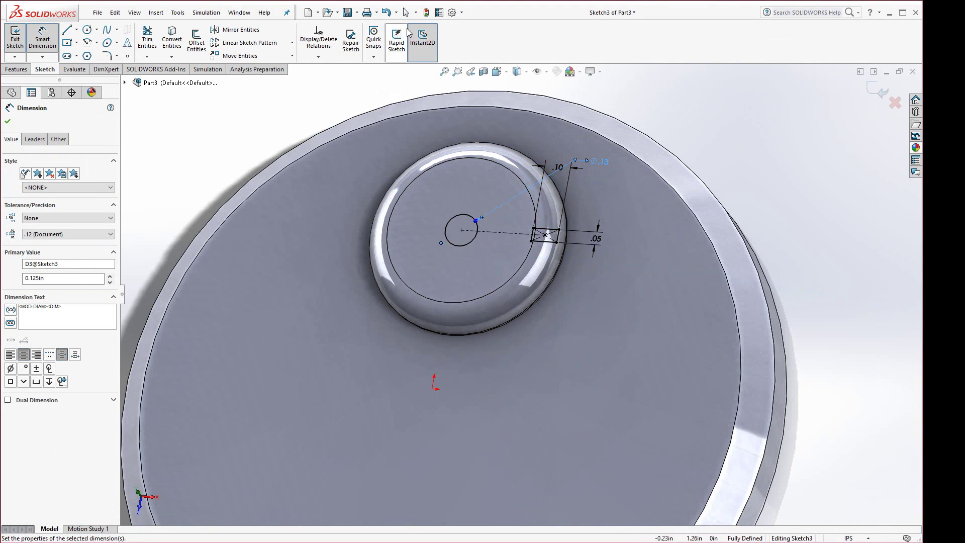
click(427, 12)
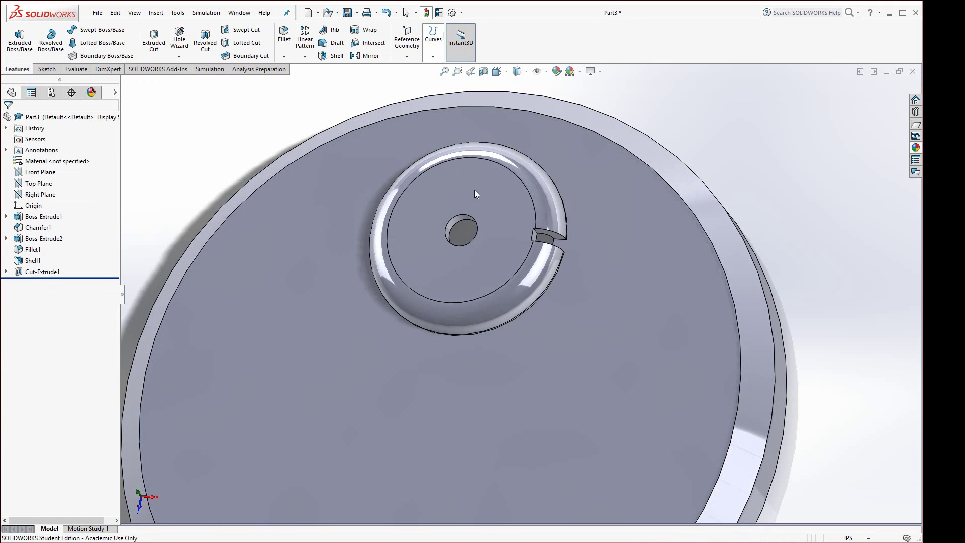
Set up a Circular Pattern of the slot cut around the round boss's outer circular edge.
mouse_move(519, 295)
middle_down()
mouse_move(538, 314)
mouse_move(517, 332)
mouse_move(537, 246)
middle_up()
click(559, 244)
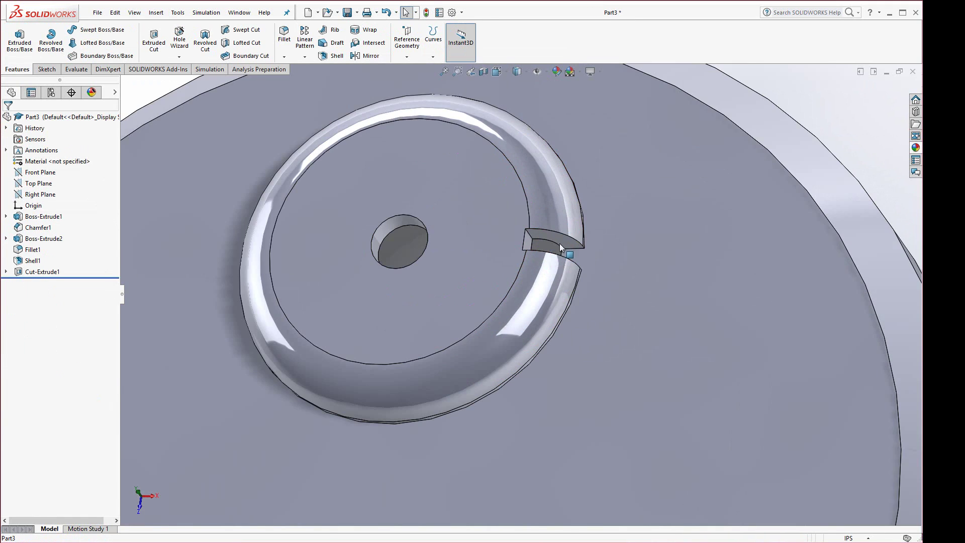
scroll(560, 243, down, 2)
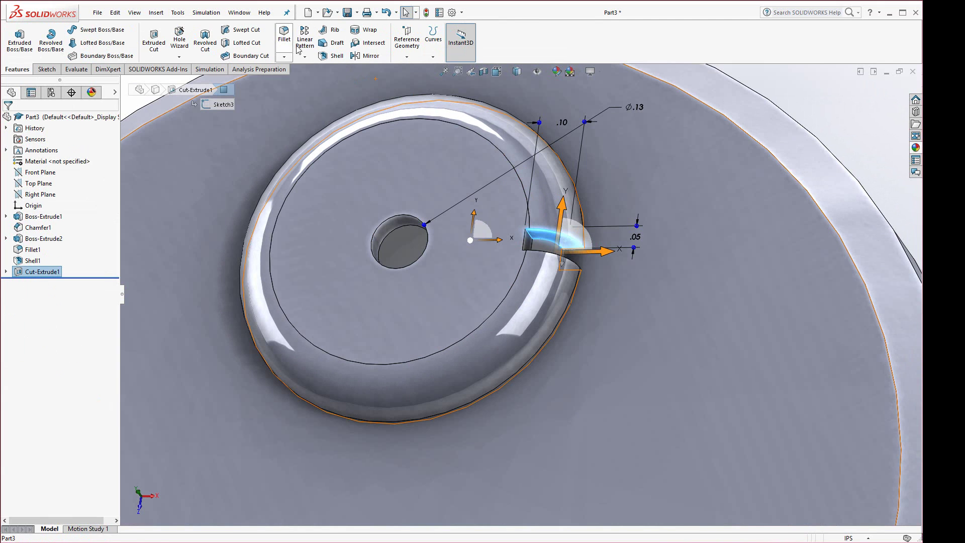
click(305, 56)
click(316, 81)
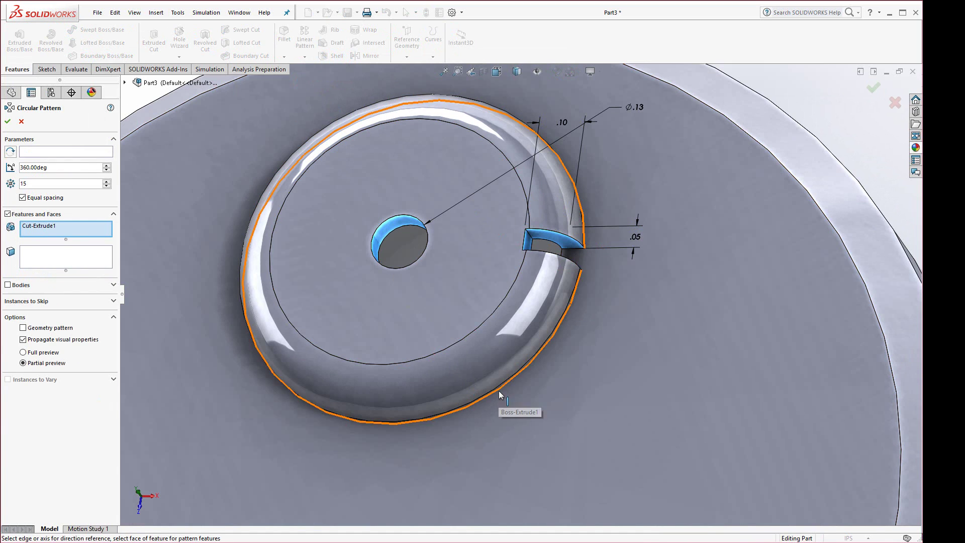
click(60, 152)
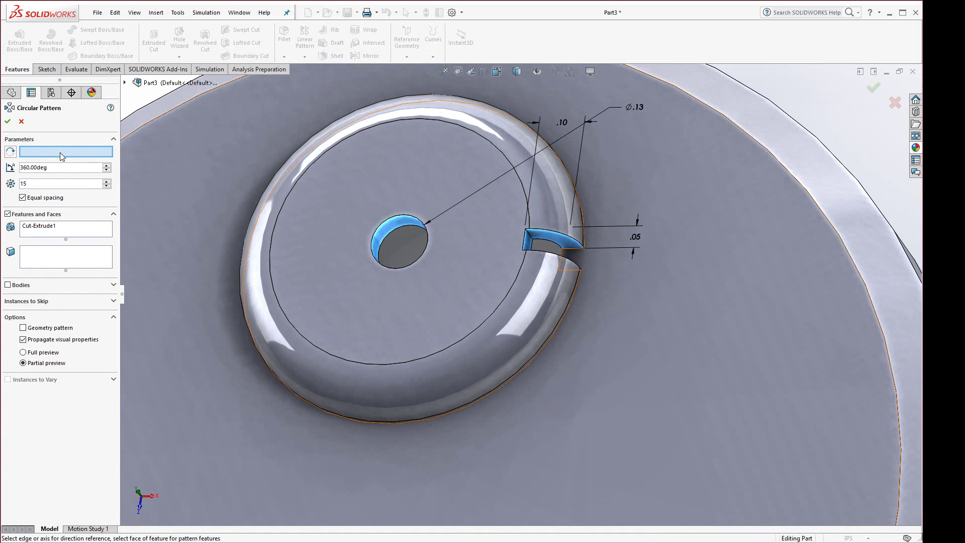
click(463, 408)
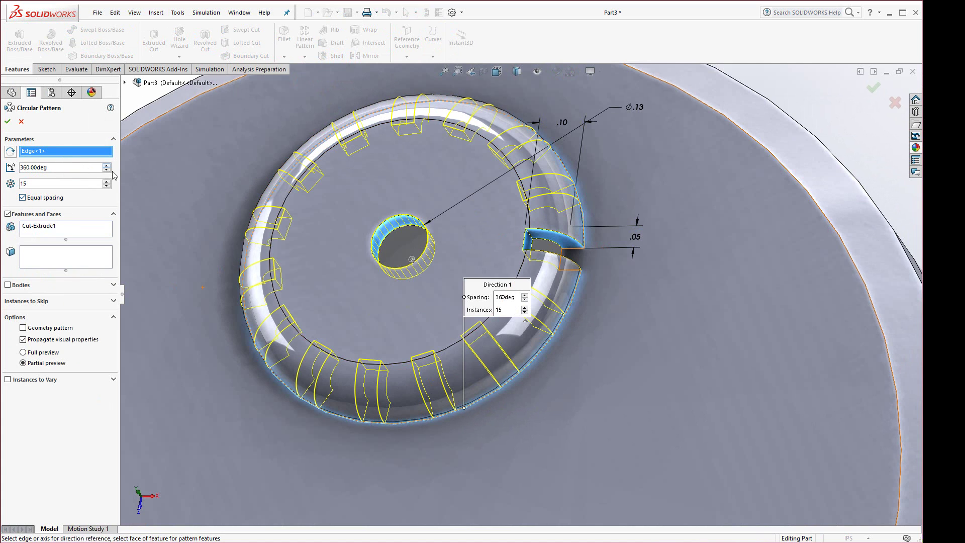
Set the pattern to 7 equally spaced instances over 360 degrees, check it against the manual's drawing and create it.
click(107, 186)
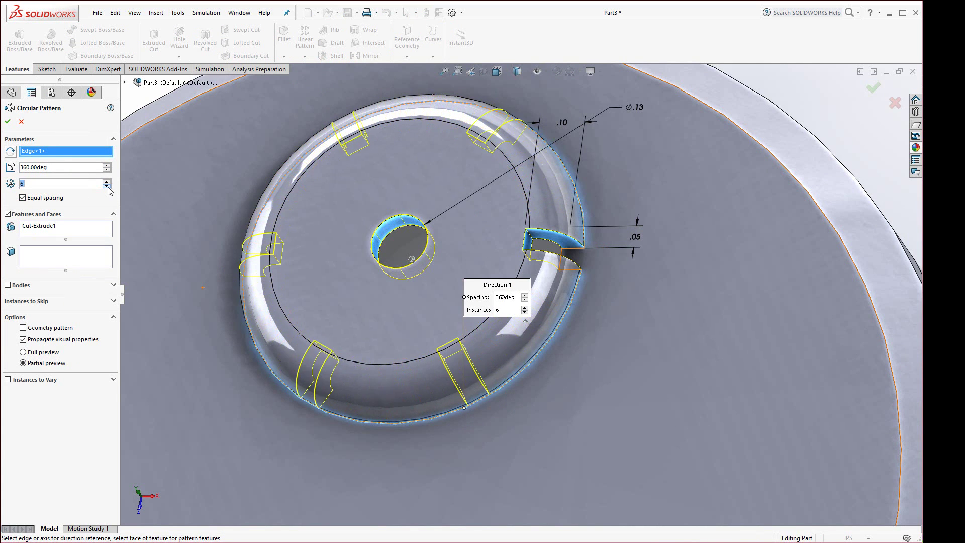
click(107, 182)
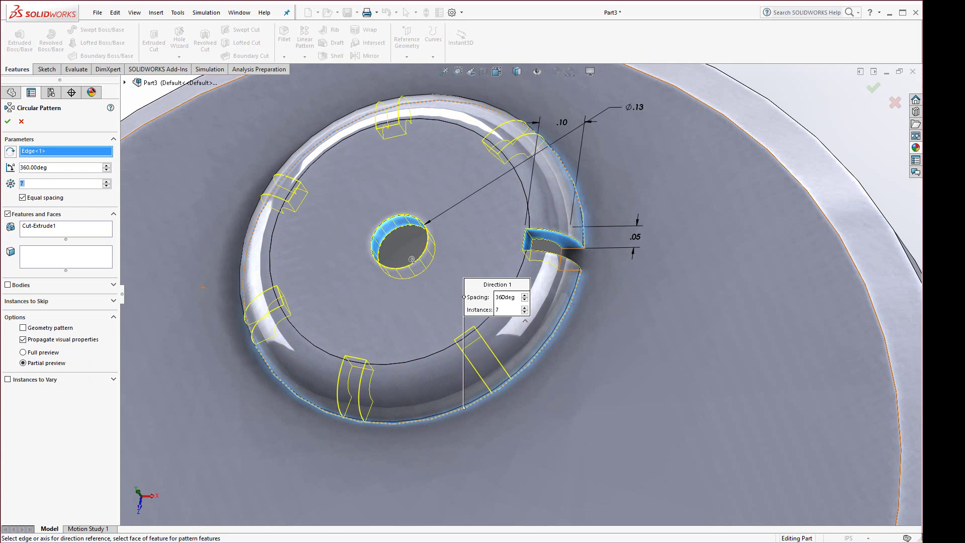
key(alt+Tab)
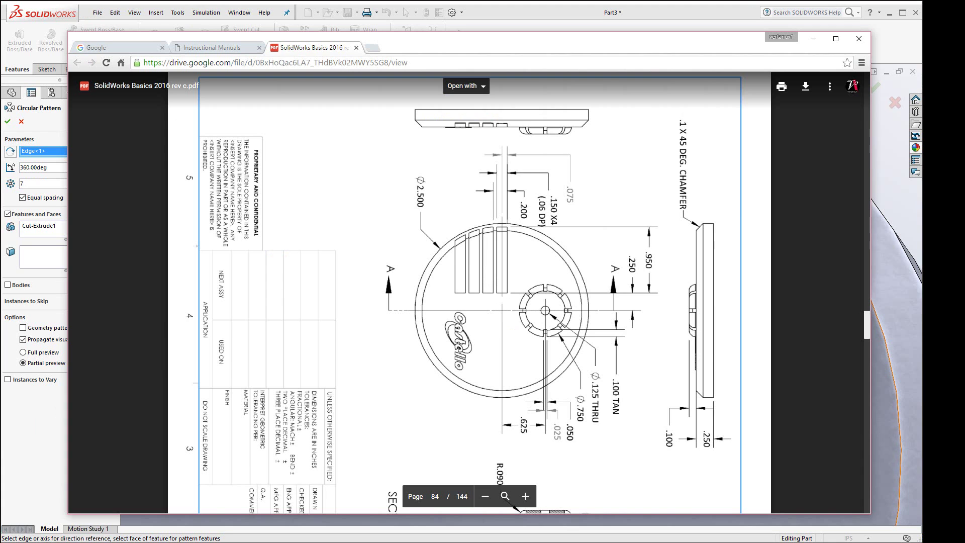
key(alt+Tab)
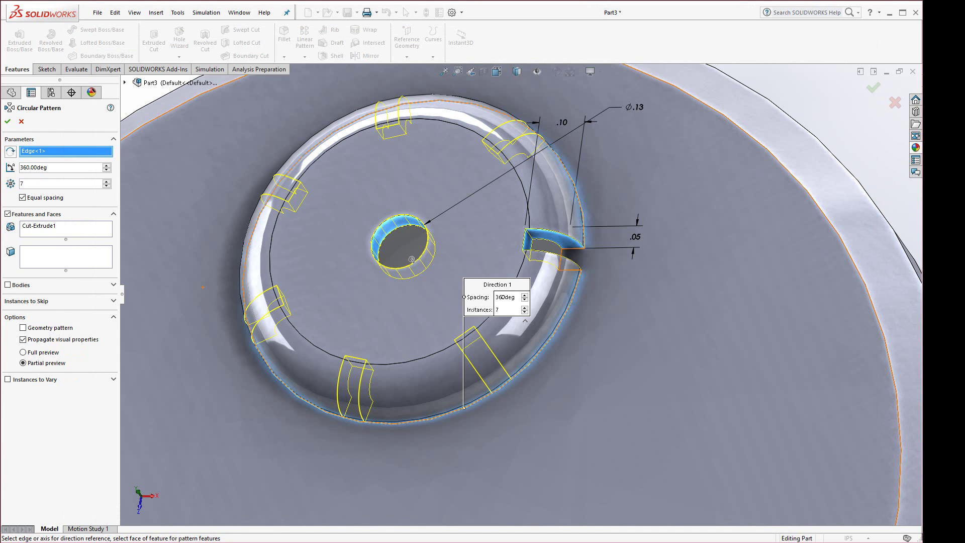
click(9, 121)
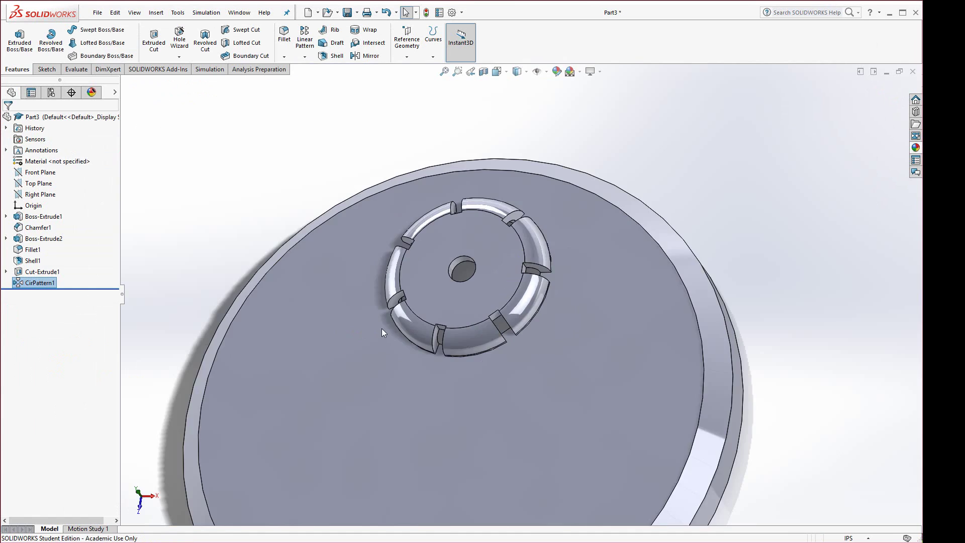
Sketch a center rectangle about 1.16 in by 0.2 in on the disc's upper face, level with the origin and overhanging the disc's left edge.
scroll(382, 326, up, 5)
middle_drag(436, 329, 462, 291)
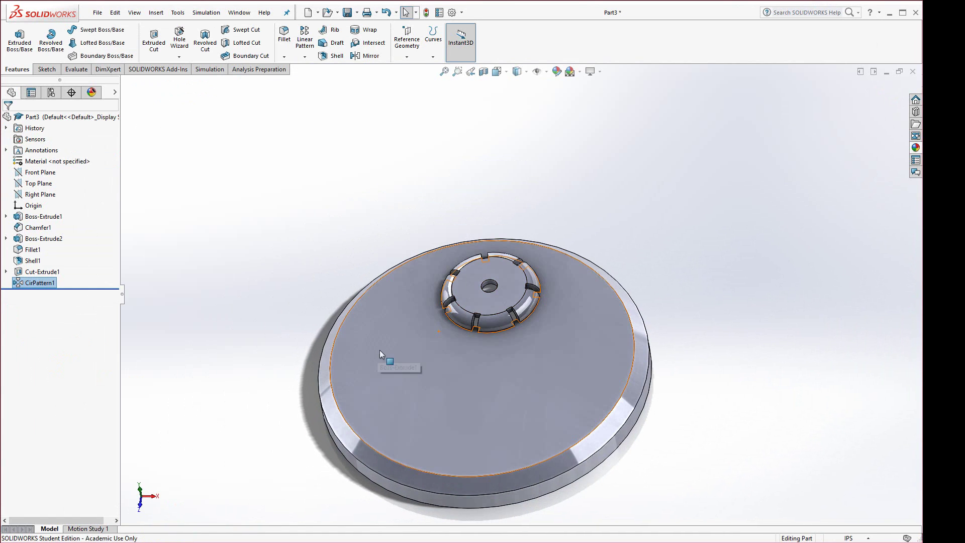
click(431, 331)
click(426, 323)
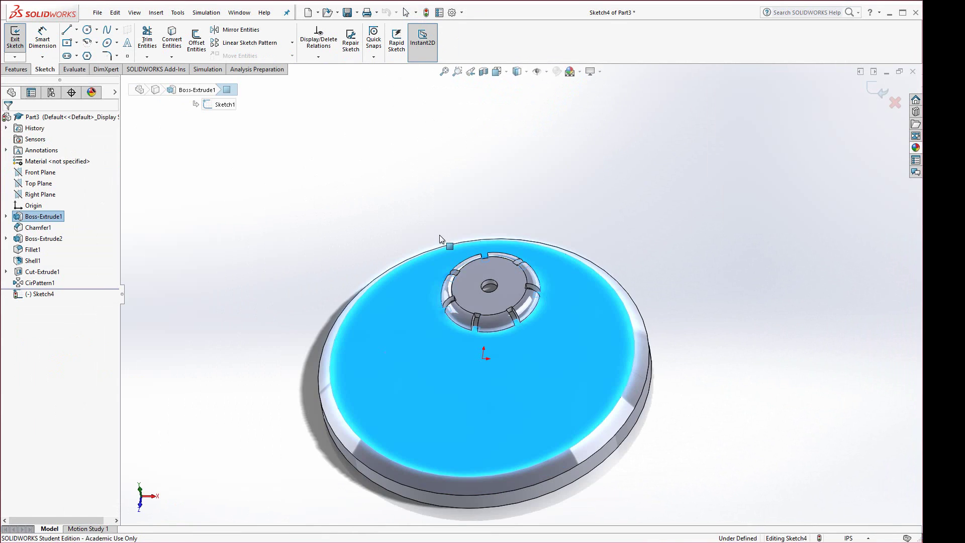
click(67, 43)
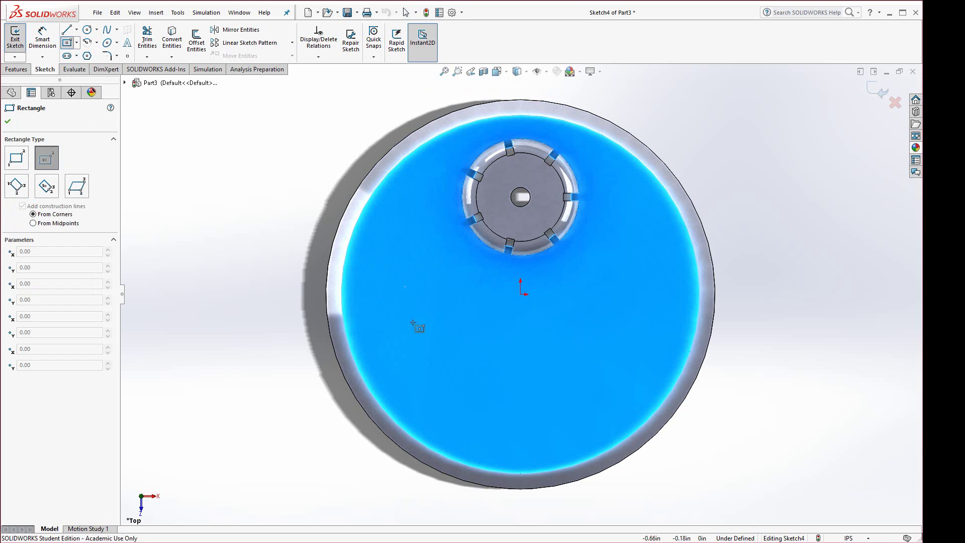
click(404, 295)
click(494, 278)
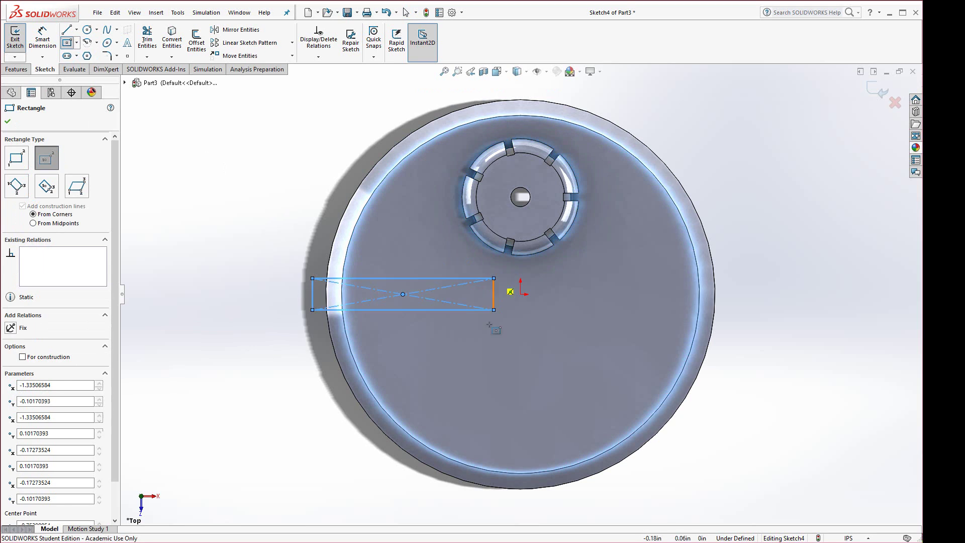
key(Escape)
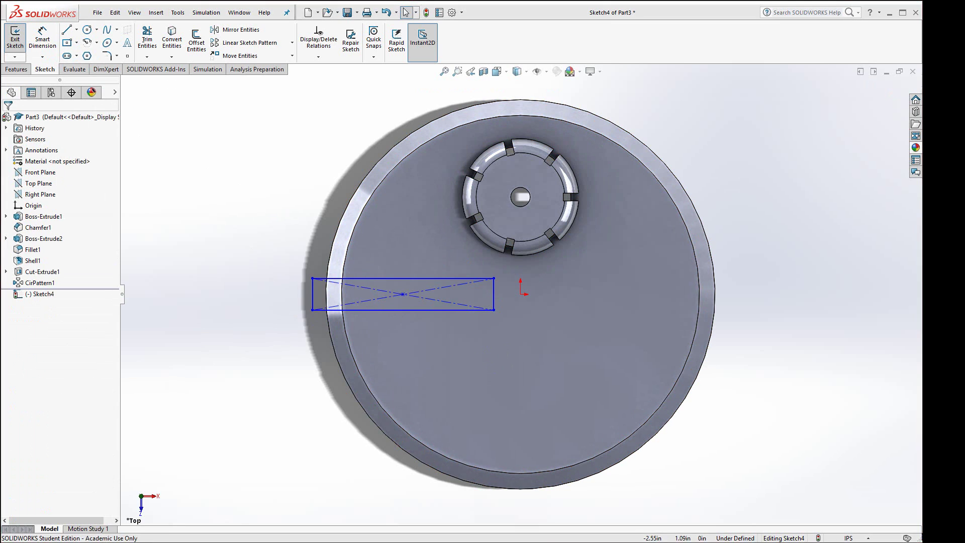
Consult the manual's drawing and dimension the rectangle's inner short side 0.25 in from the origin.
key(alt+Tab)
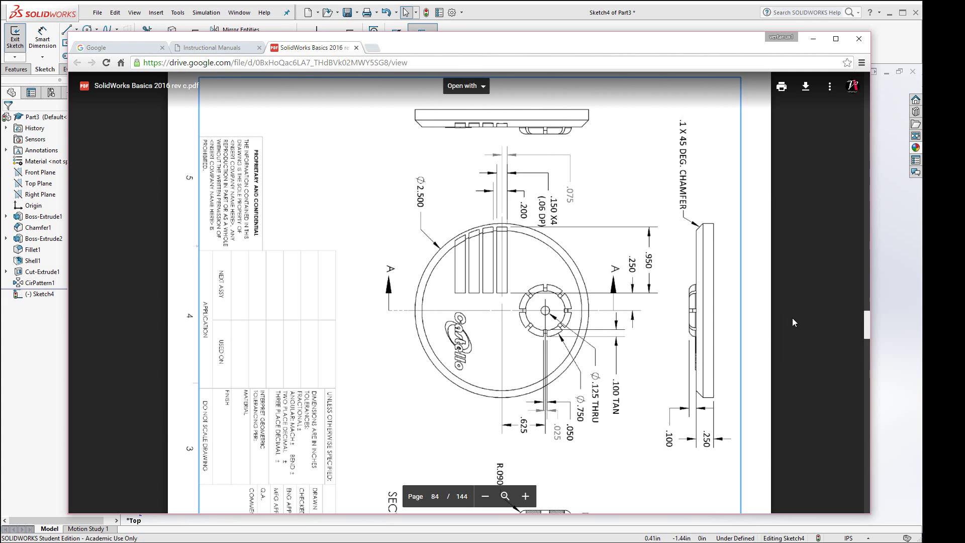
click(880, 260)
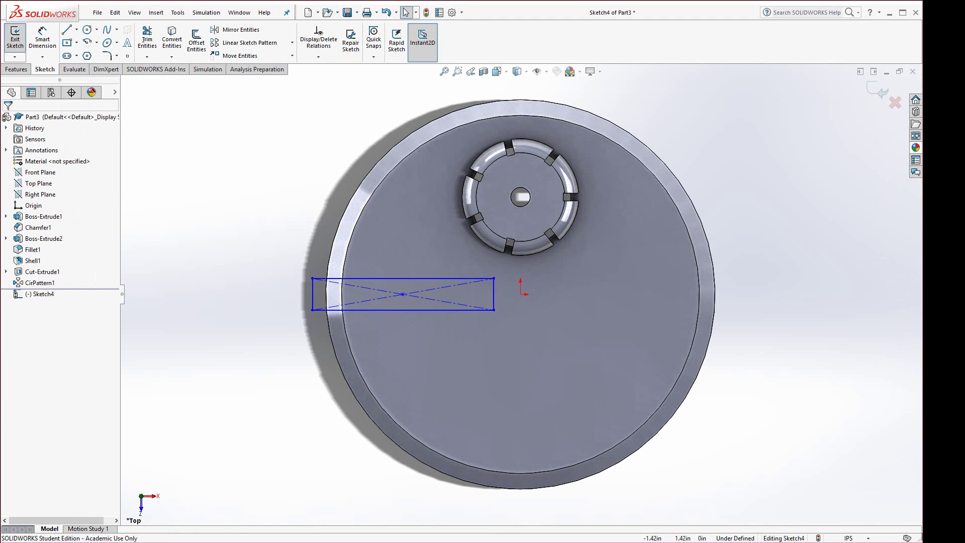
click(41, 34)
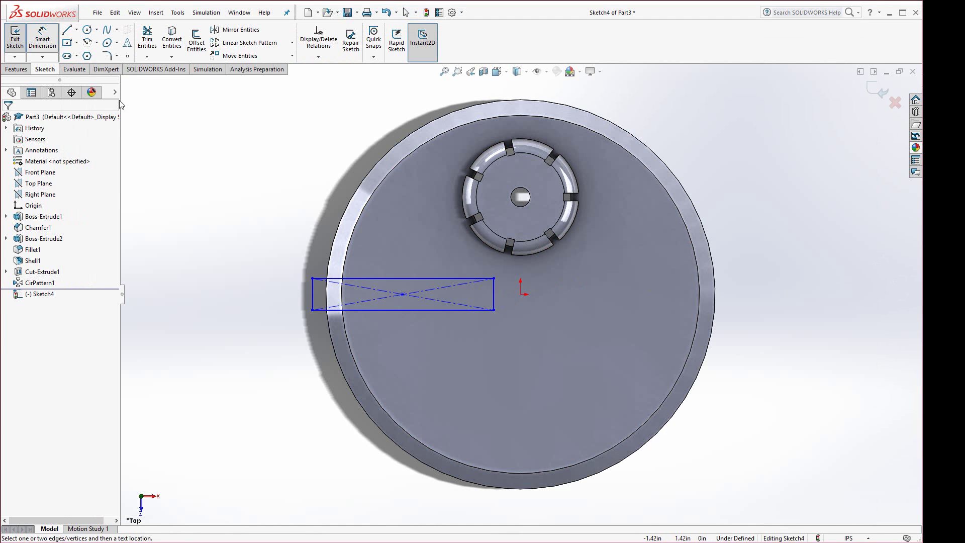
click(494, 300)
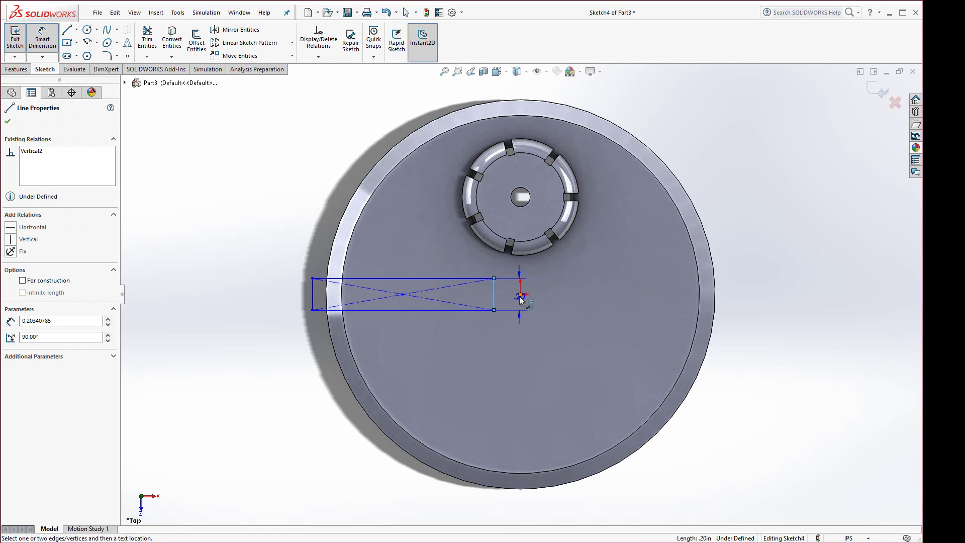
click(520, 294)
click(500, 90)
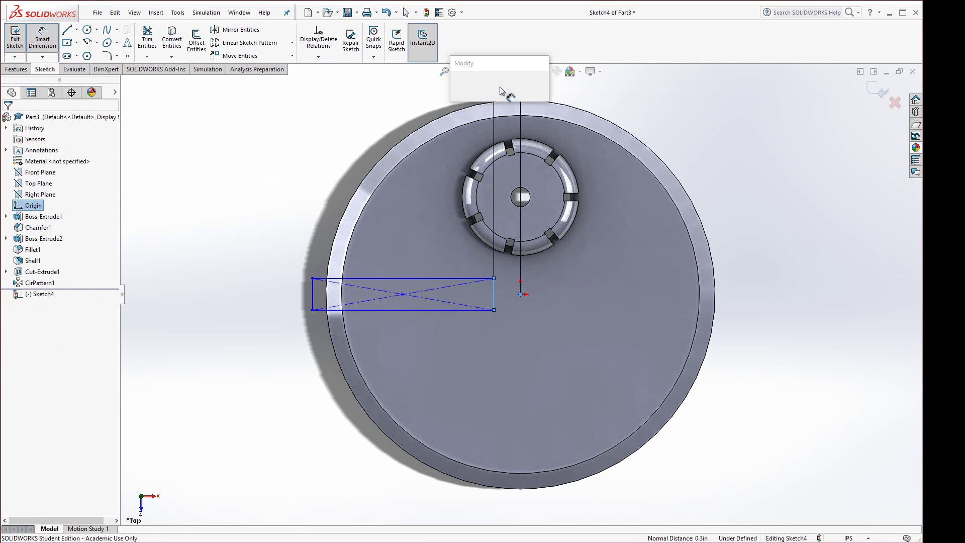
text(.25)
key(Return)
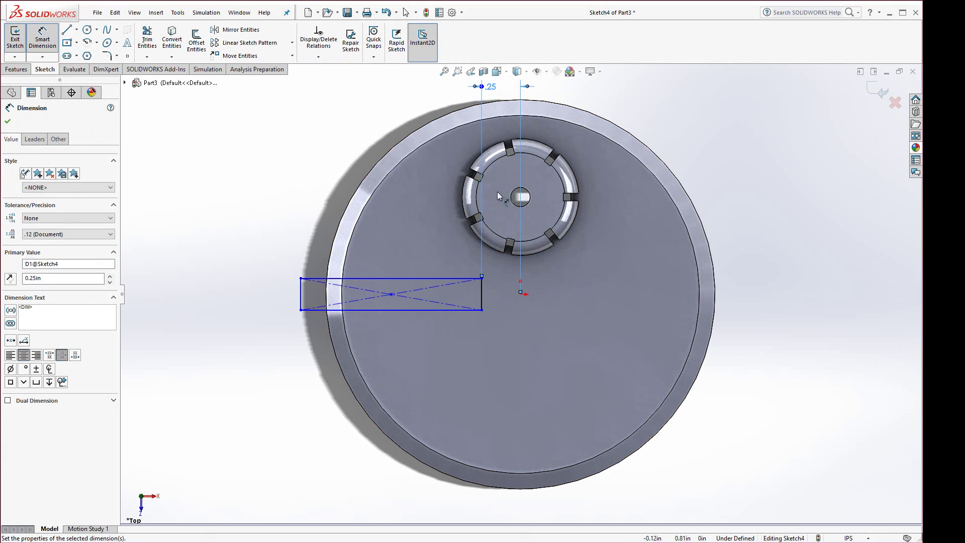
key(Escape)
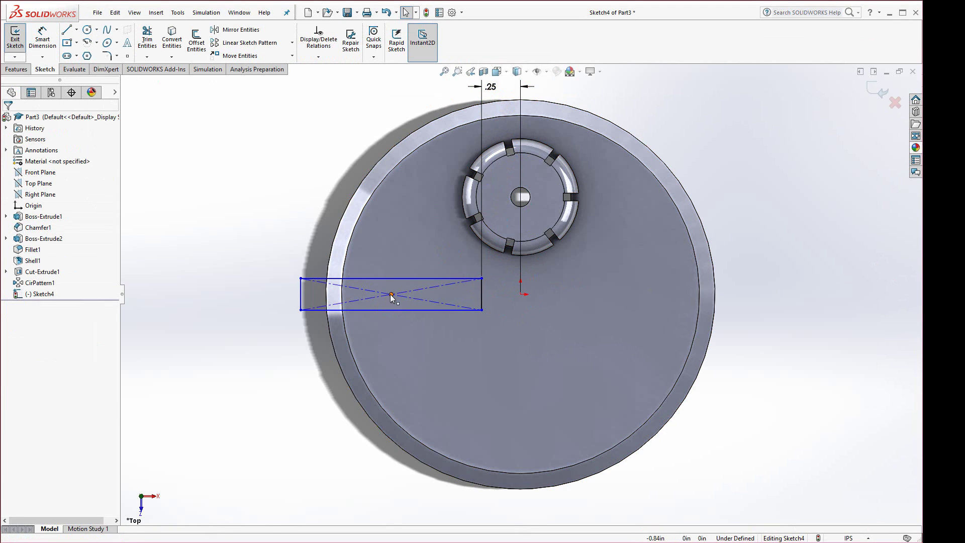
Add a Horizontal relation between the rectangle's center point and the origin.
click(391, 294)
ctrl+click(520, 295)
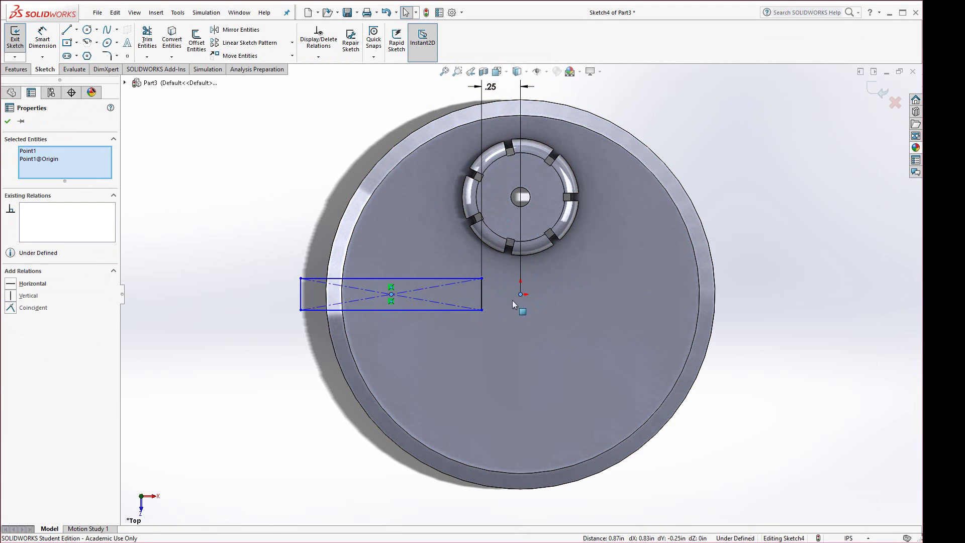
click(14, 284)
Dimension the rectangle's outer short side to 0.2 in.
click(43, 40)
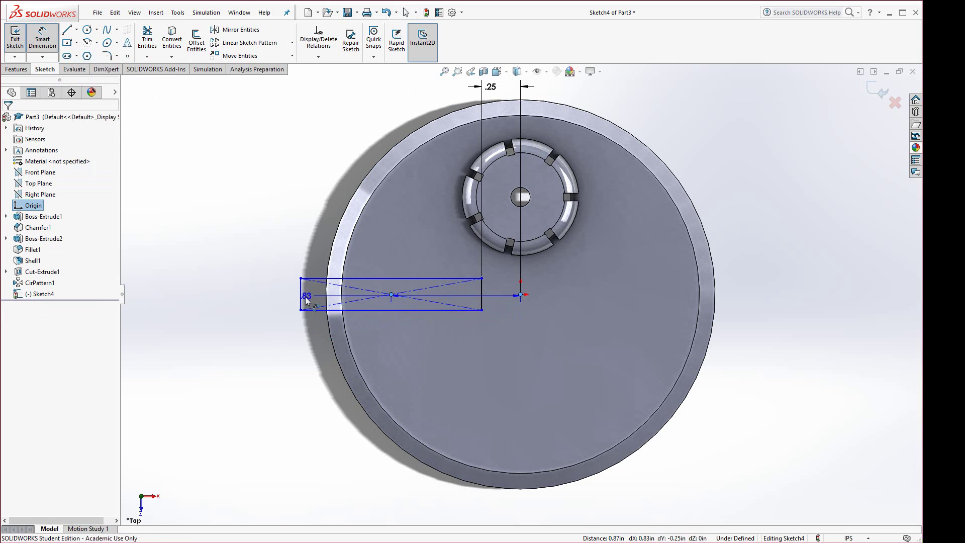
key(Escape)
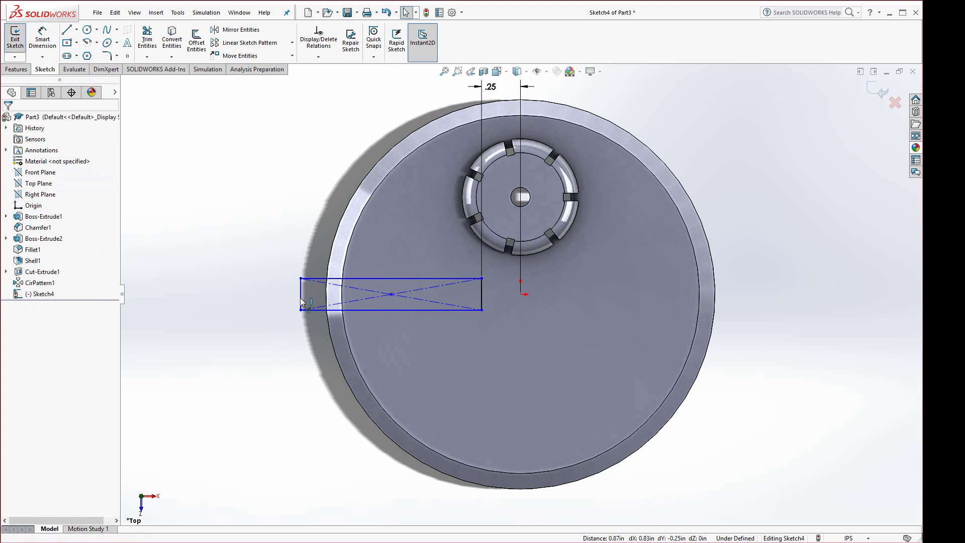
click(299, 300)
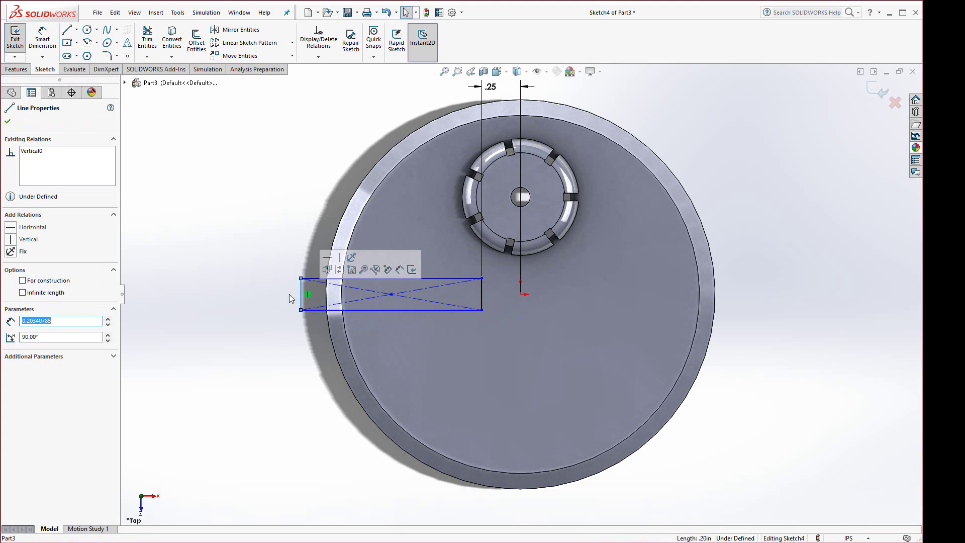
click(42, 41)
click(257, 296)
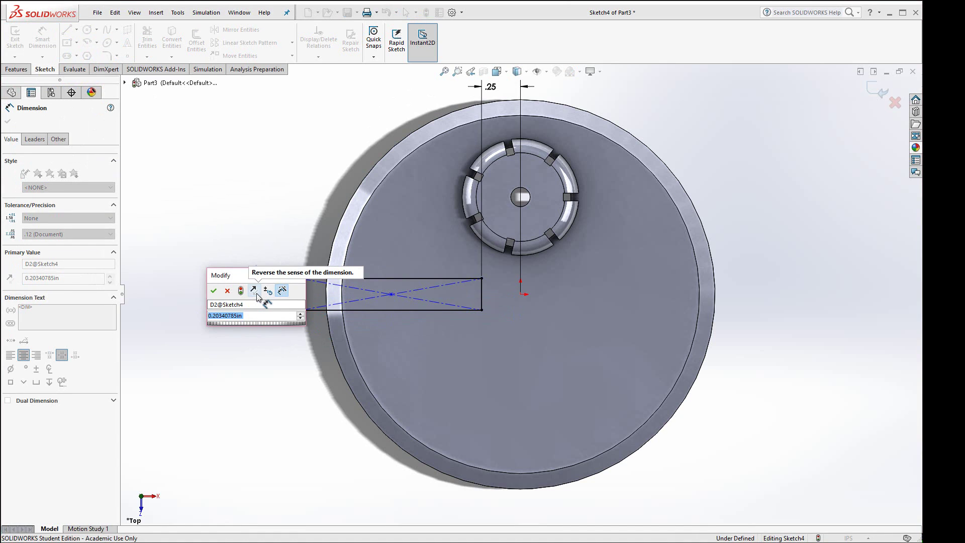
text(.2)
key(Return)
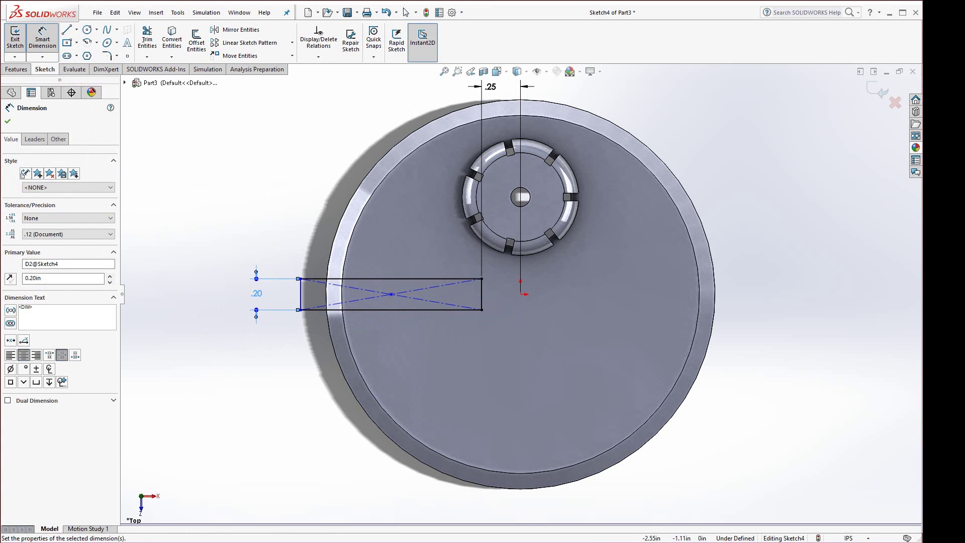
Consult the manual's drawing and dimension the rectangle's long side to 1 in.
key(alt+Tab)
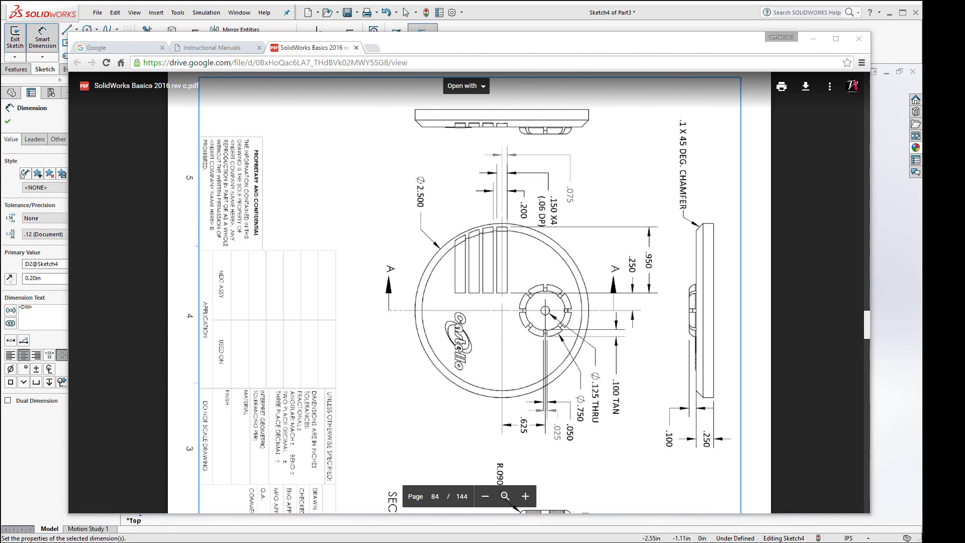
key(alt+Tab)
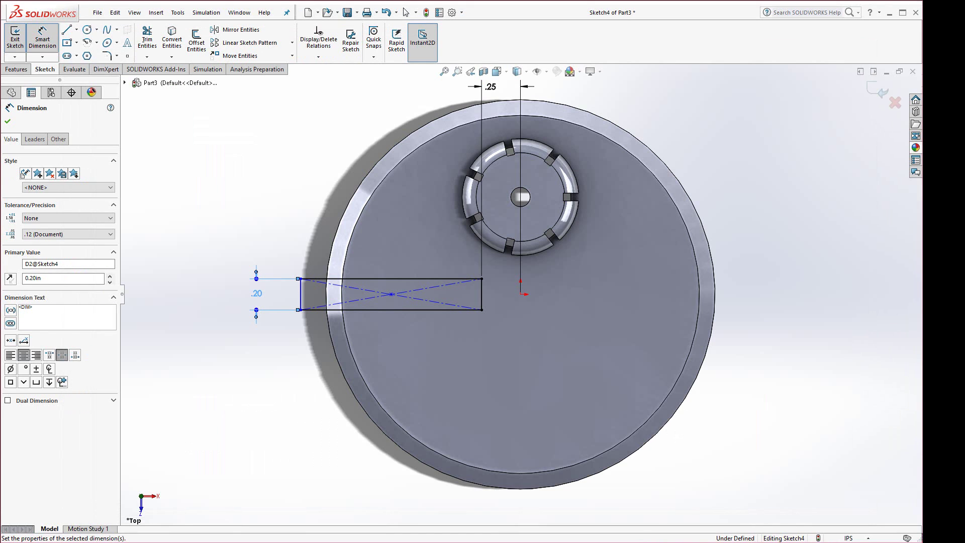
click(377, 279)
click(383, 106)
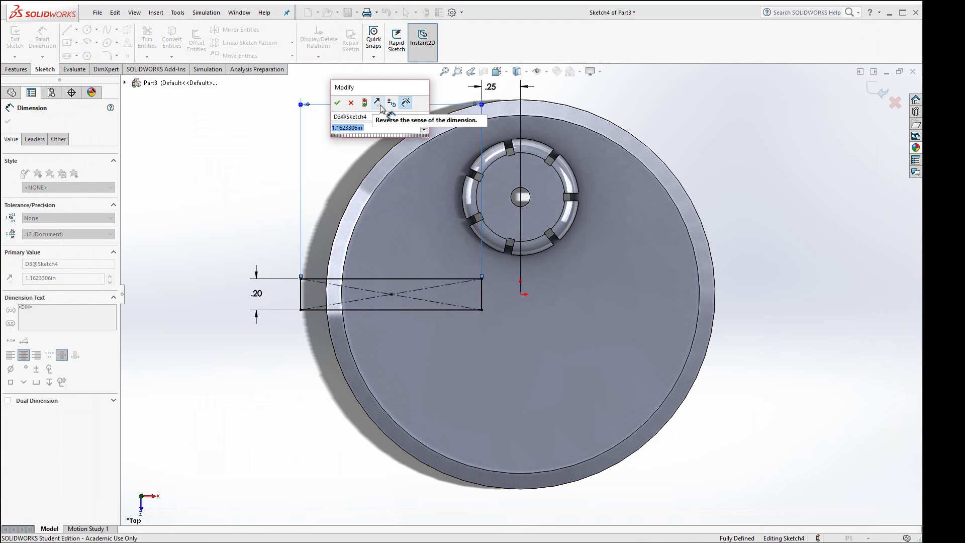
text(1)
key(Return)
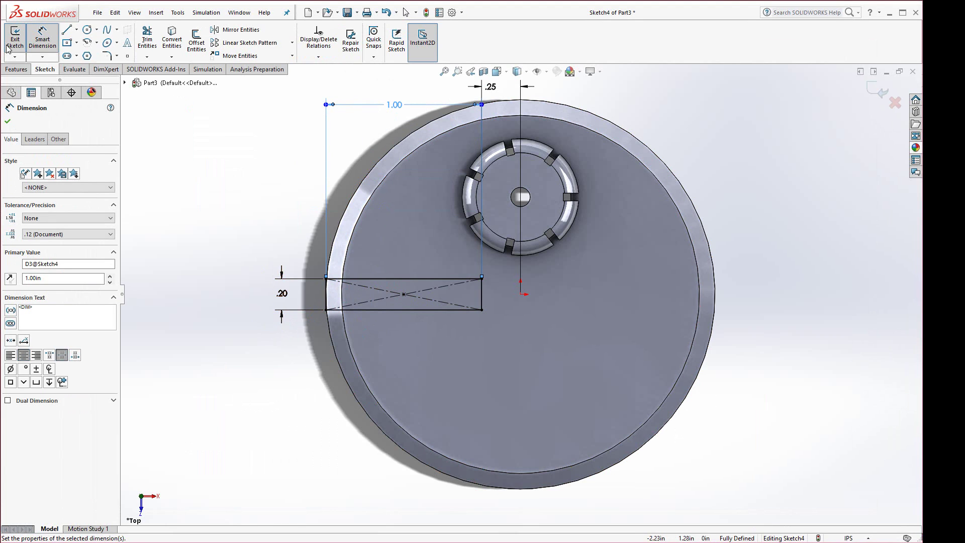
Check the slot depth in the manual's drawing and cut the rectangle into the disc with a blind Extruded Cut 0.06 in deep.
click(16, 69)
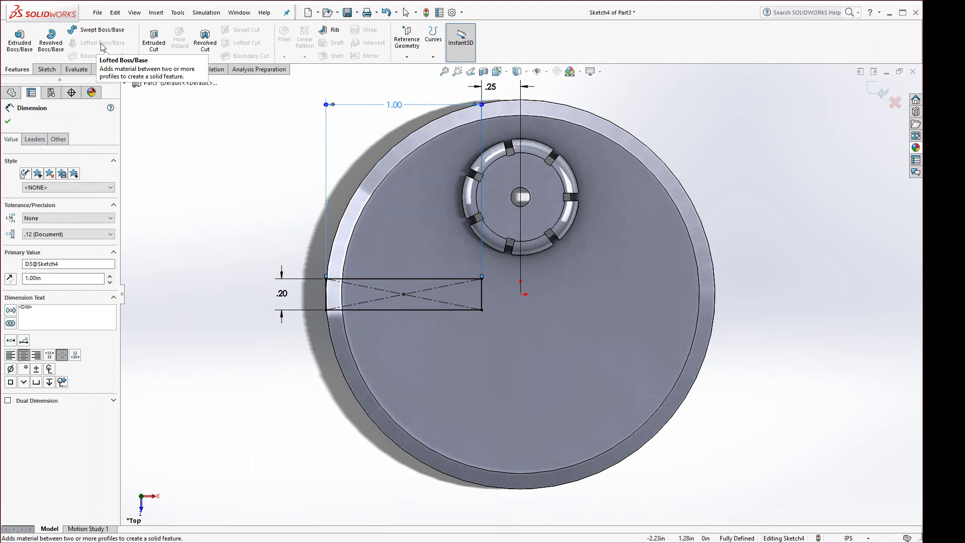
click(153, 40)
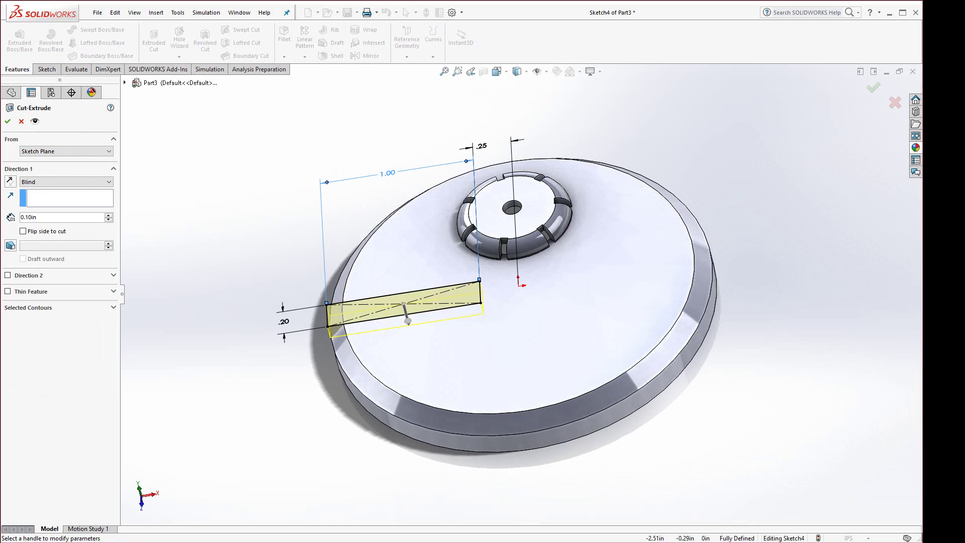
key(alt+Tab)
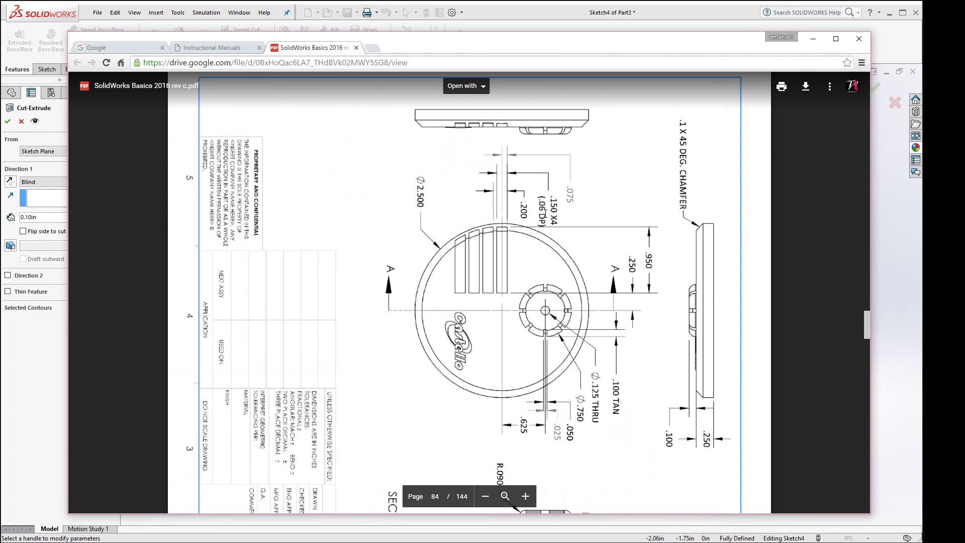
click(900, 194)
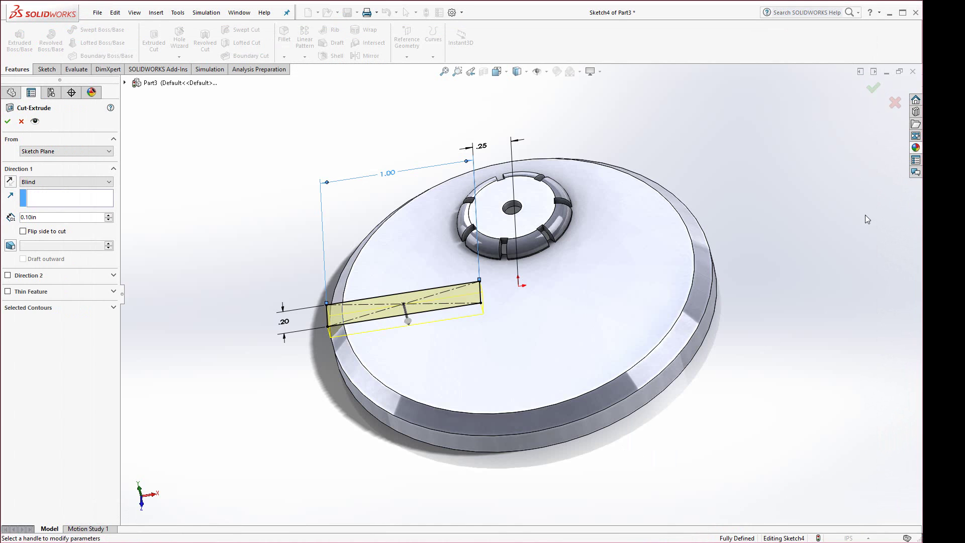
double_click(42, 217)
key(BackSpace)
text(0.06)
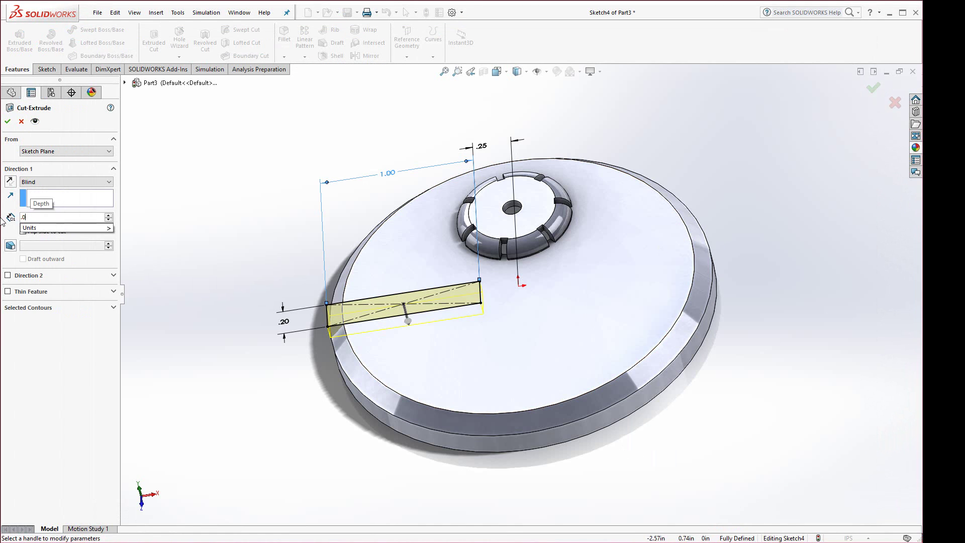
key(Return)
click(8, 122)
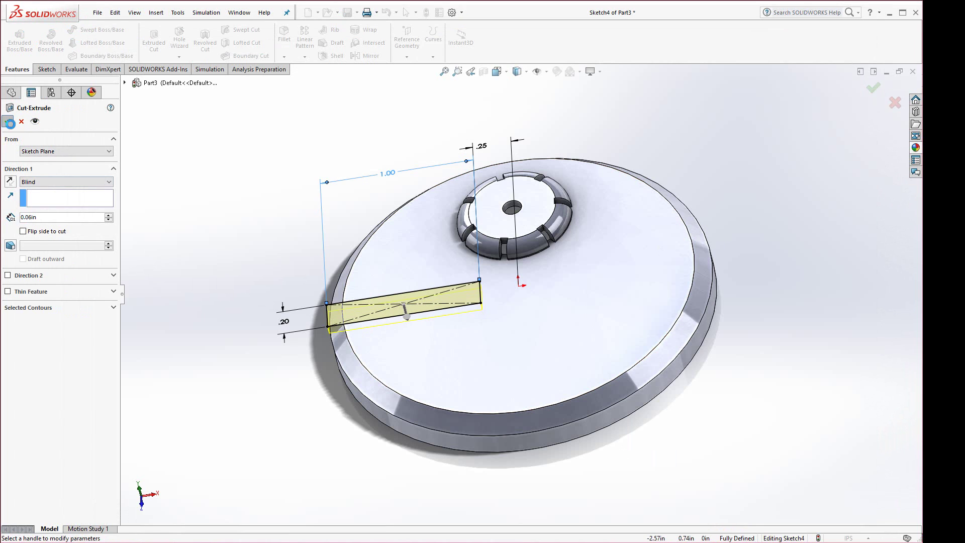
click(227, 306)
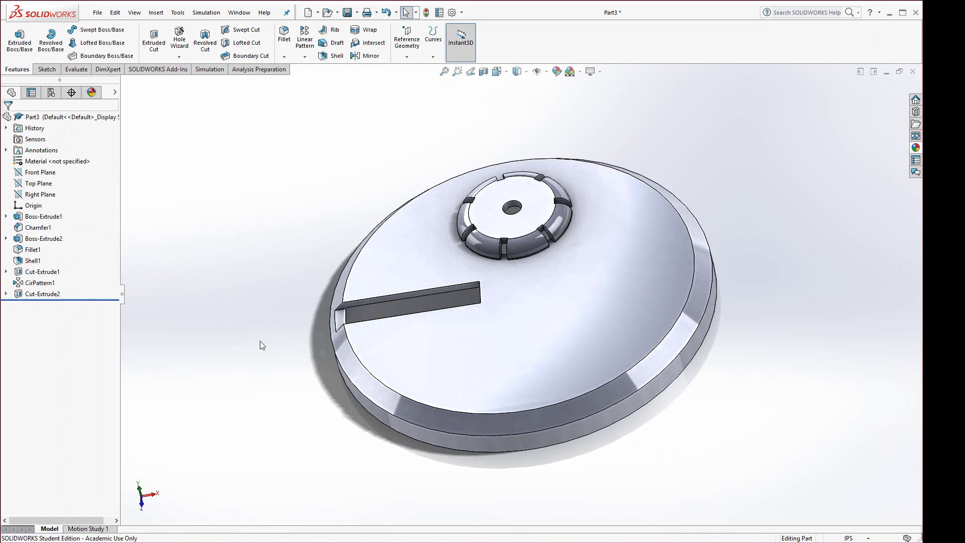
mouse_move(260, 341)
middle_down()
mouse_move(289, 388)
mouse_move(296, 334)
middle_up()
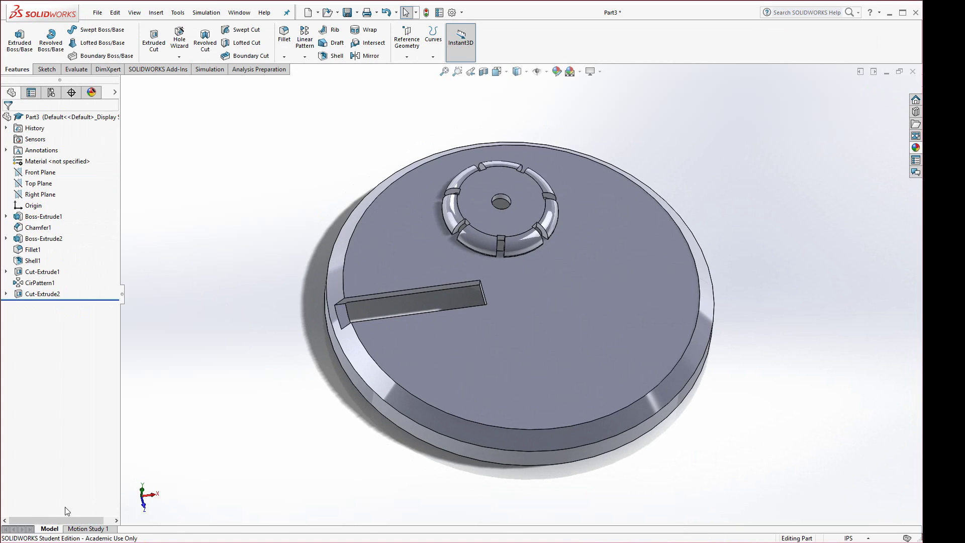
Check the slot size against the manual's drawing, set the slot cut's width to 0.15 in and rebuild the part.
key(alt+Tab)
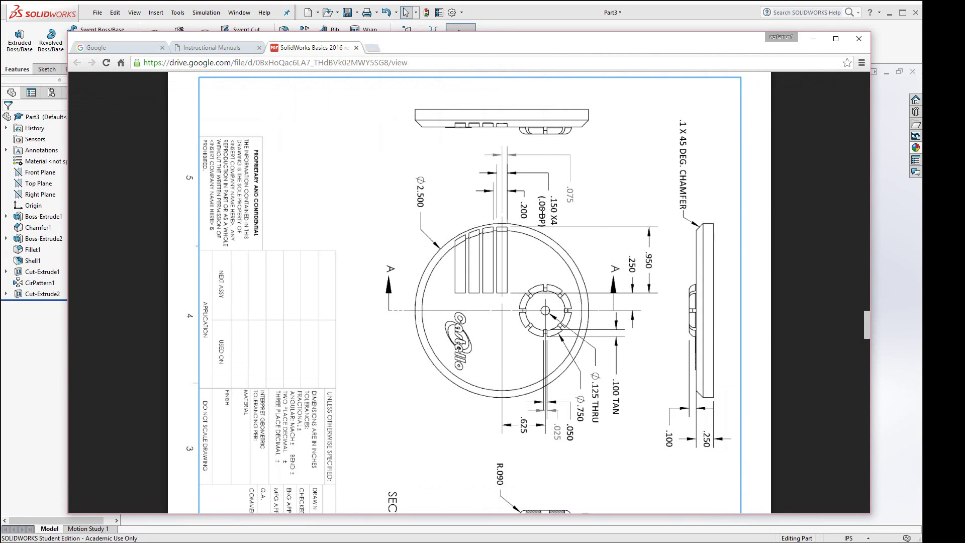
click(889, 206)
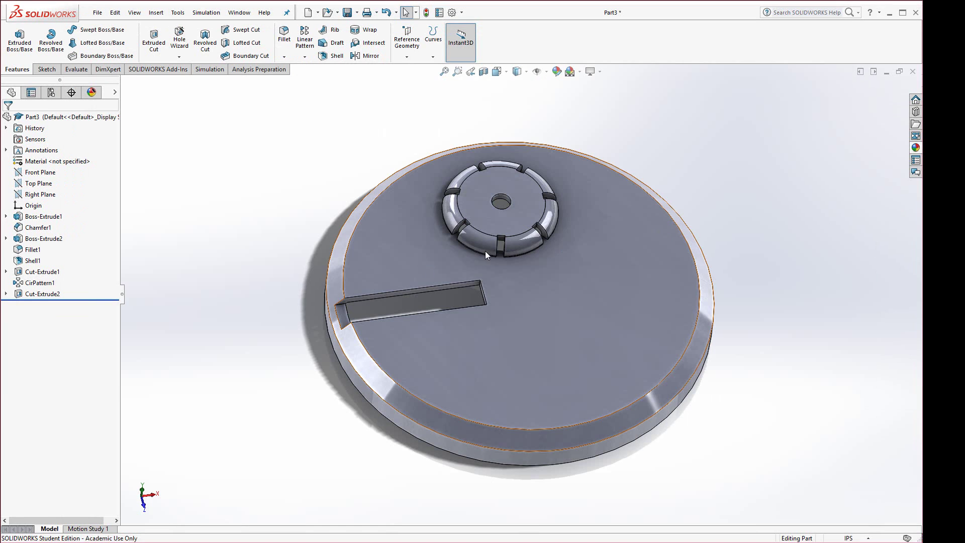
click(343, 317)
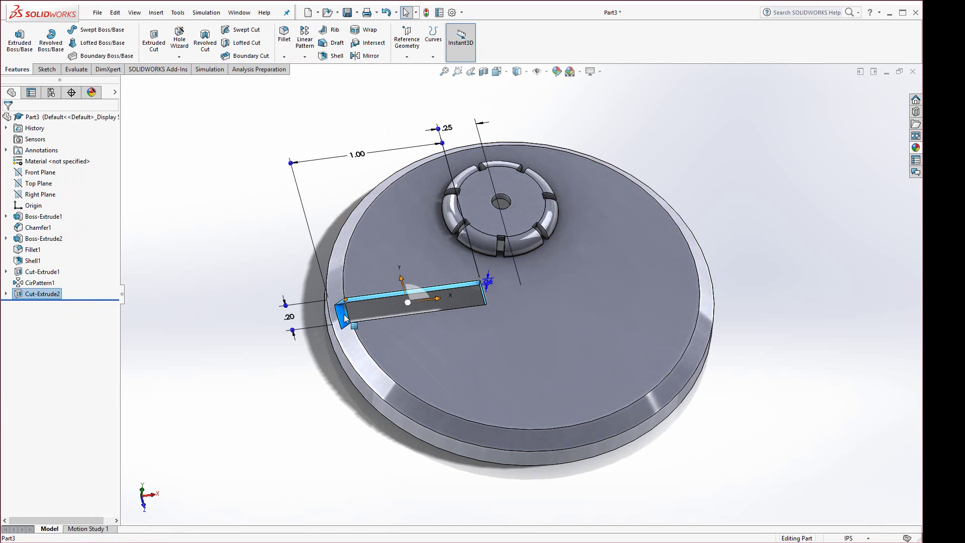
double_click(289, 317)
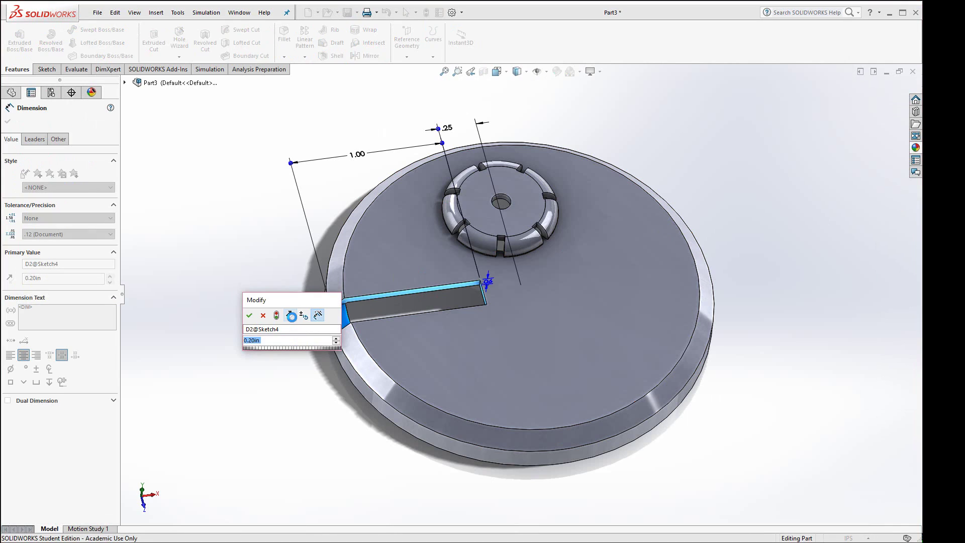
text(.15)
key(Return)
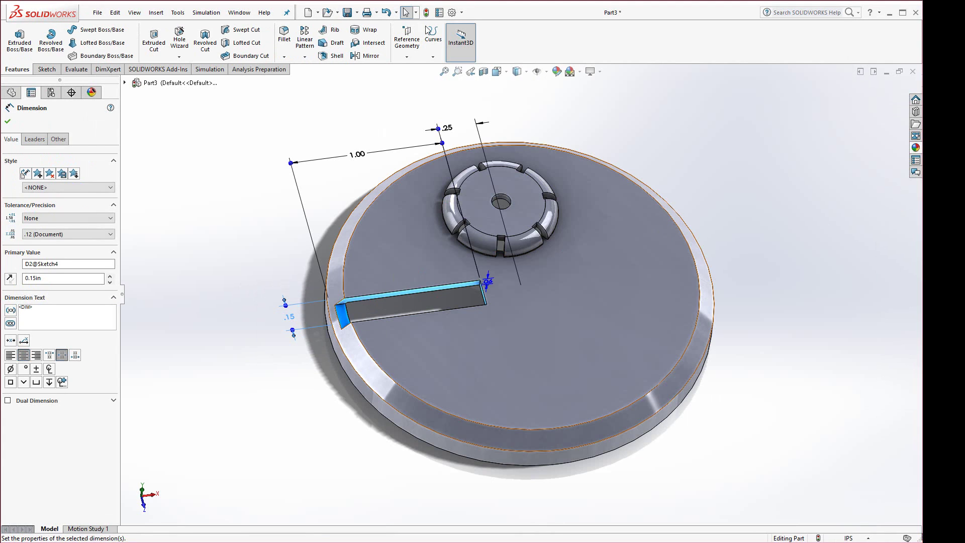
click(426, 13)
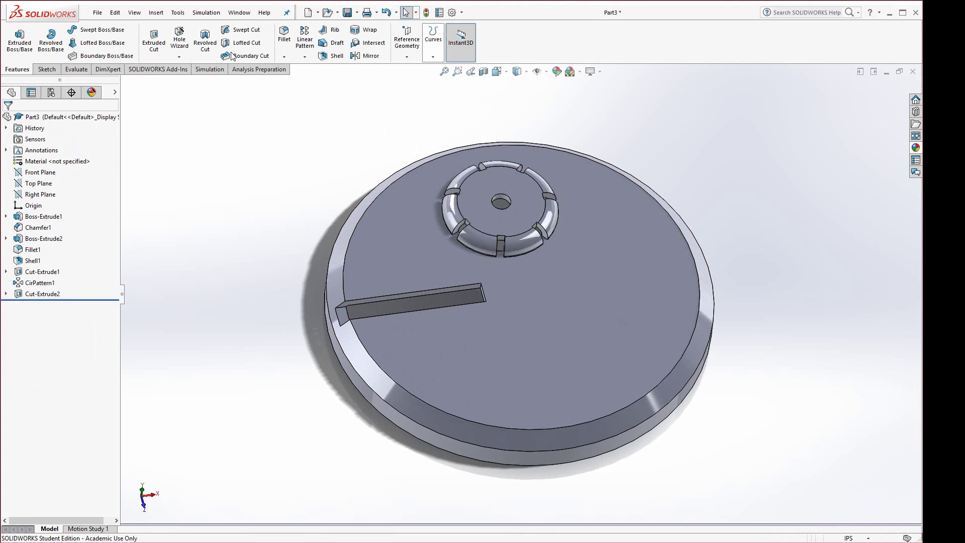
Set up a Linear Pattern of the long slot cut, using the slot's short inner edge as the direction.
click(342, 320)
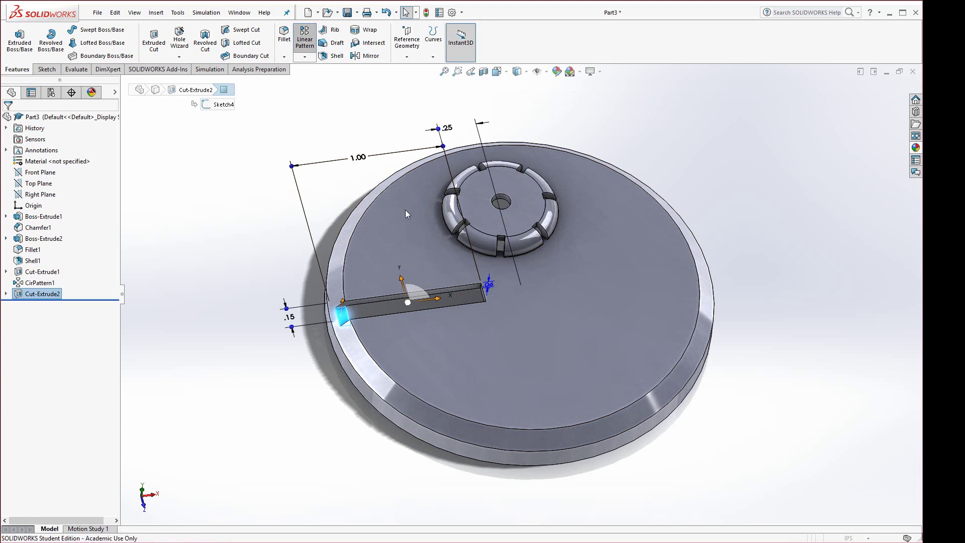
click(304, 38)
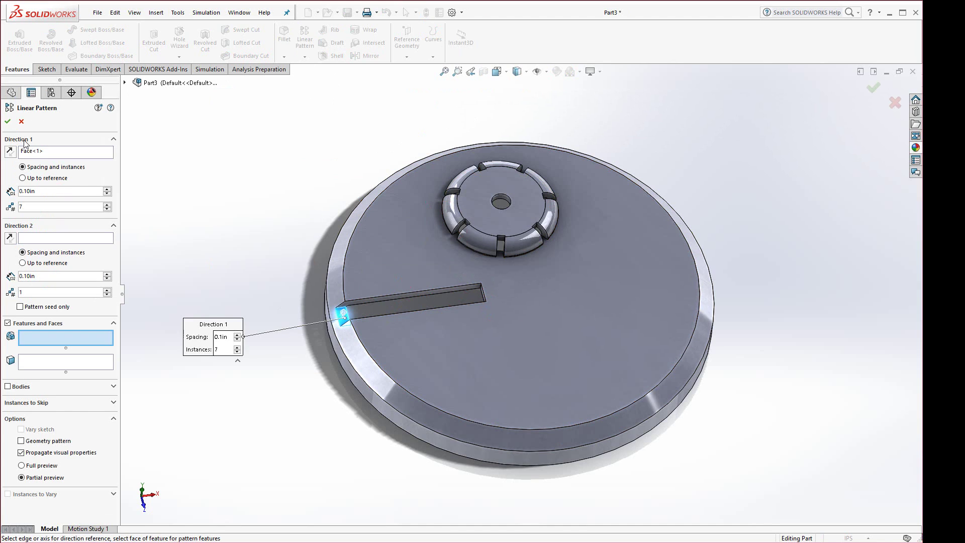
click(35, 153)
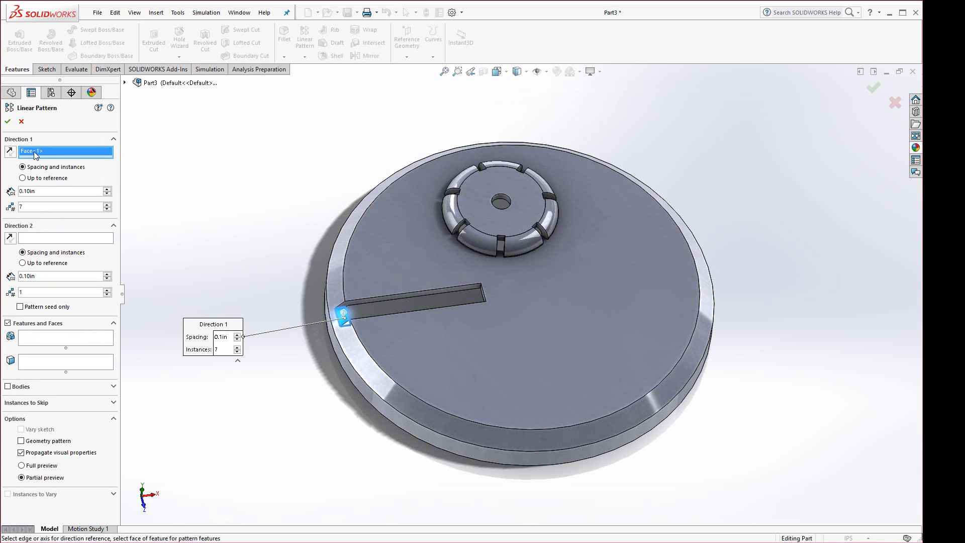
right_click(34, 152)
click(61, 161)
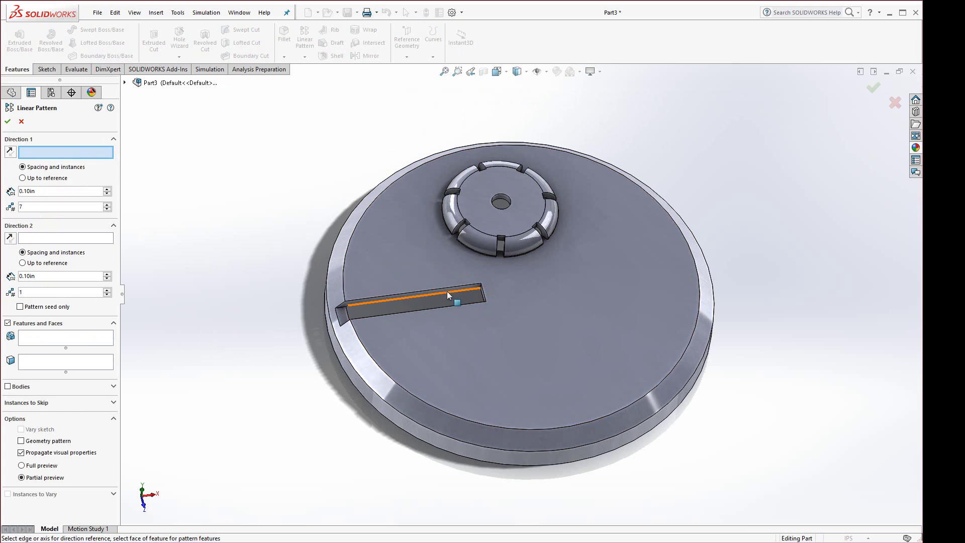
click(484, 290)
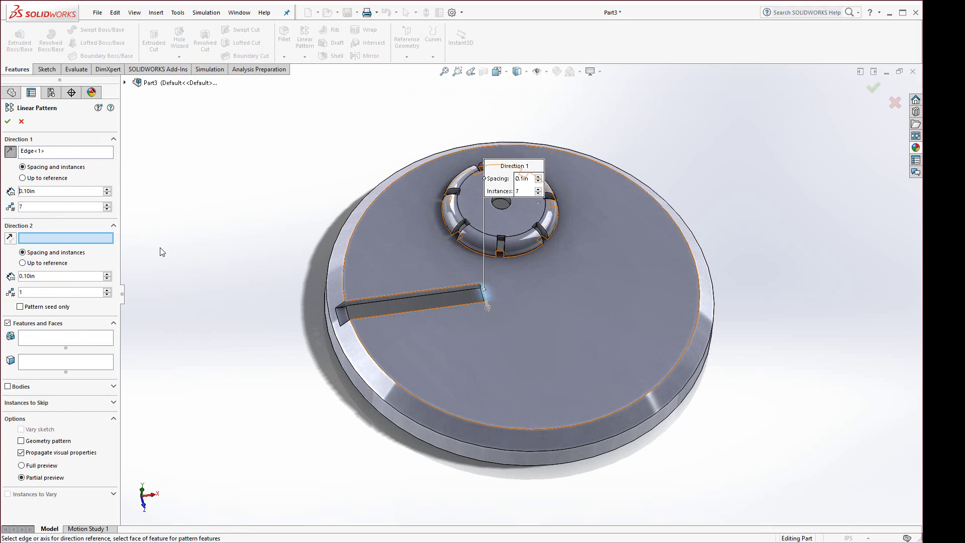
click(55, 337)
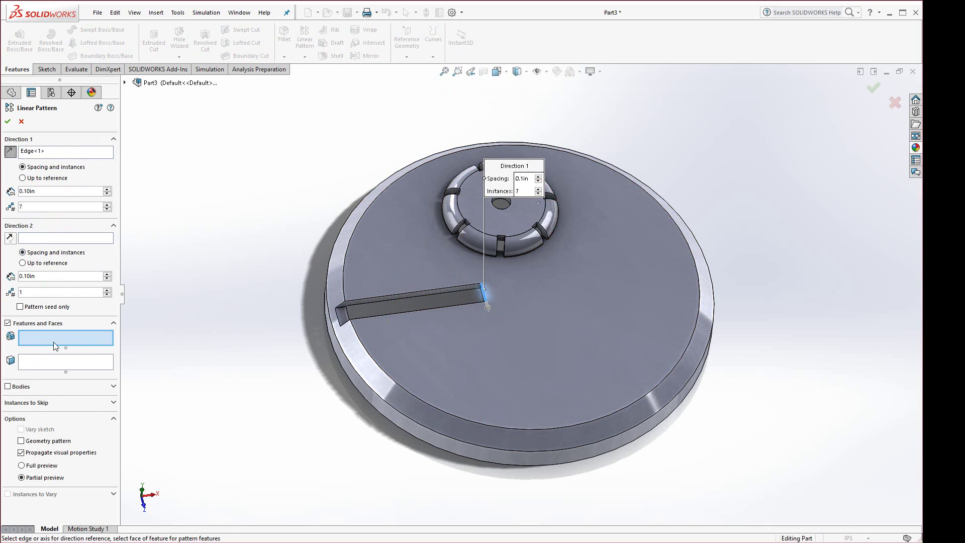
click(345, 315)
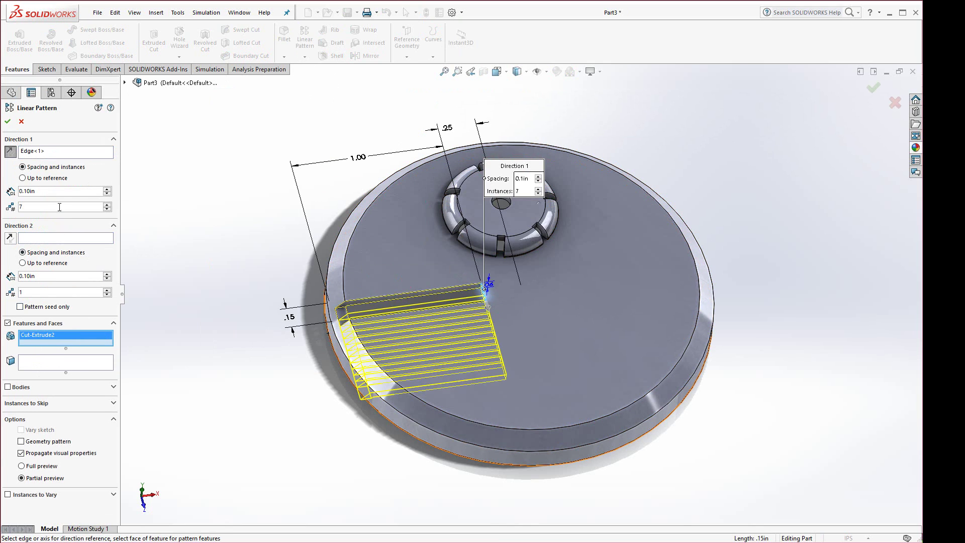
Set the linear pattern to 4 instances spaced 0.2 in apart and create it.
click(45, 193)
text(0.2)
key(Return)
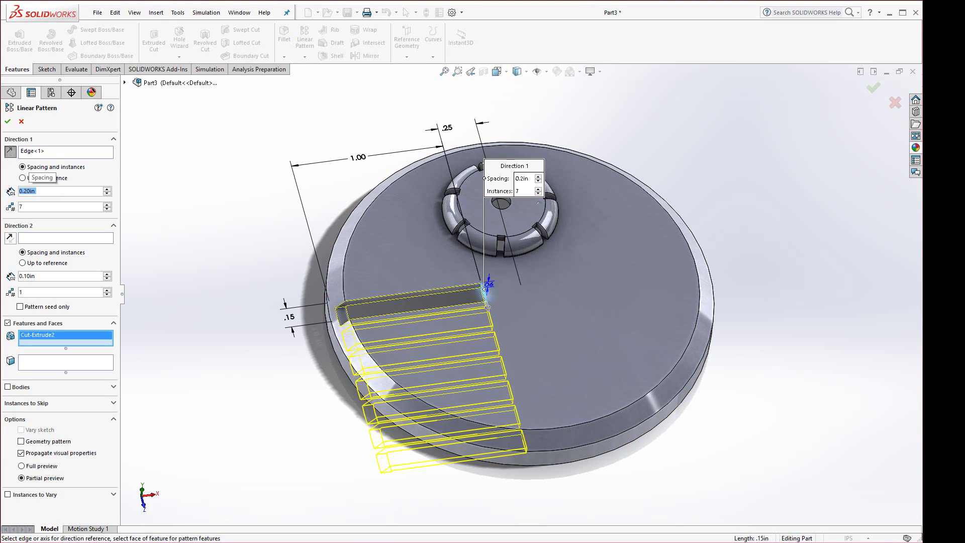
click(107, 209)
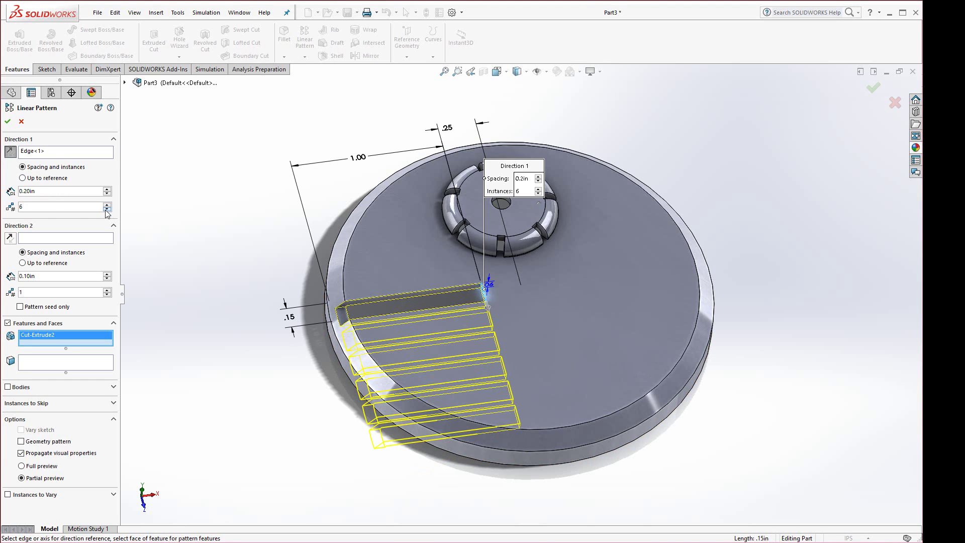
click(107, 209)
click(107, 209)
click(107, 209)
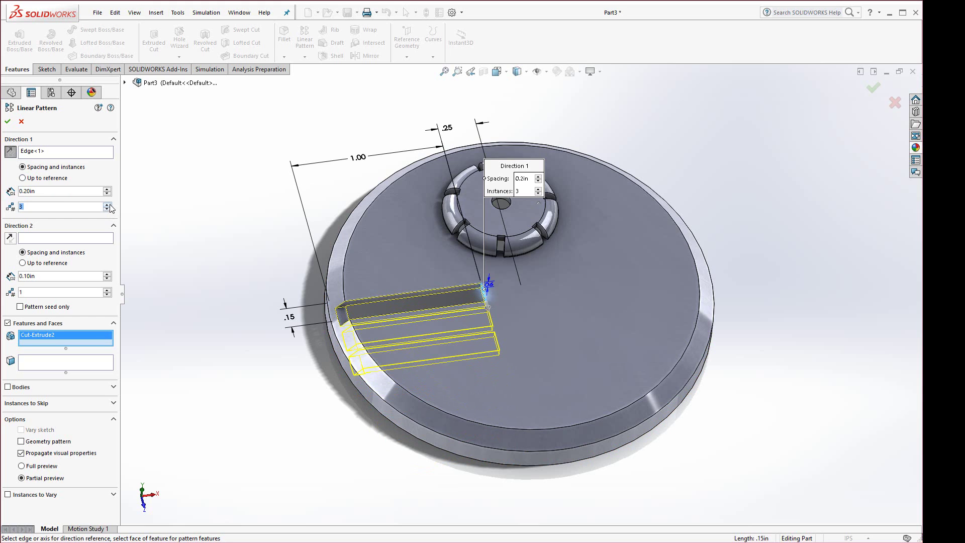
click(108, 204)
click(8, 121)
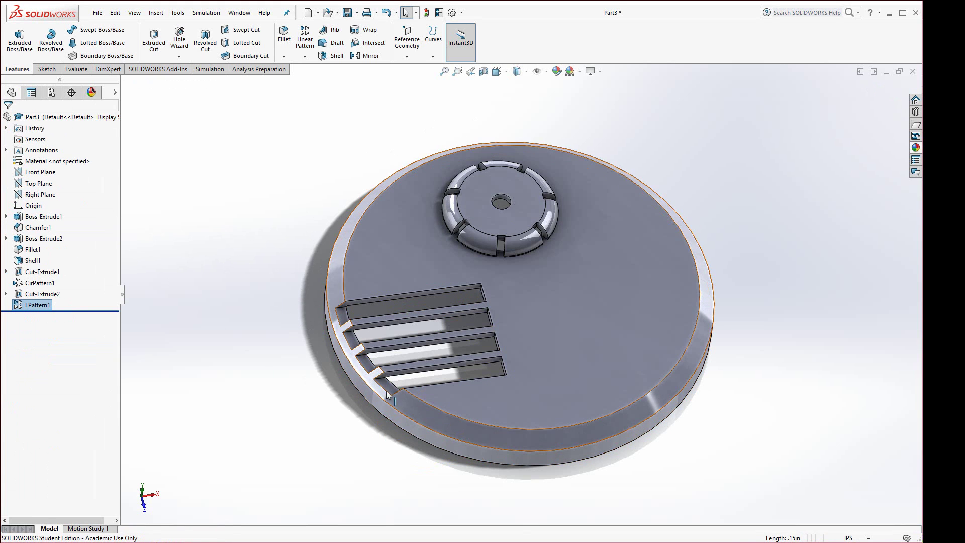
Check the logo in the manual's drawing and add the sketch text "Castello" in a new sketch on the disc's large flat face.
mouse_move(233, 392)
middle_down()
mouse_move(231, 465)
mouse_move(233, 395)
middle_up()
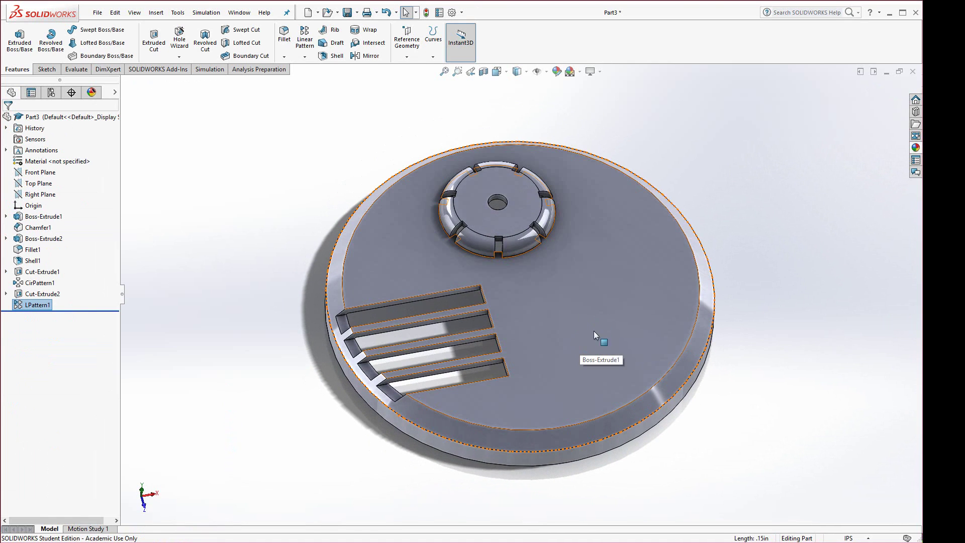
click(624, 334)
click(664, 305)
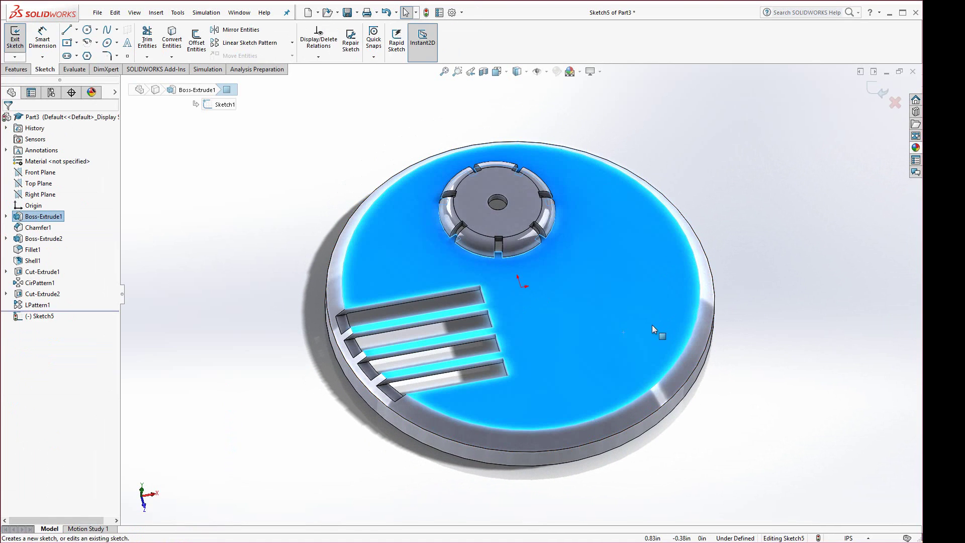
key(space)
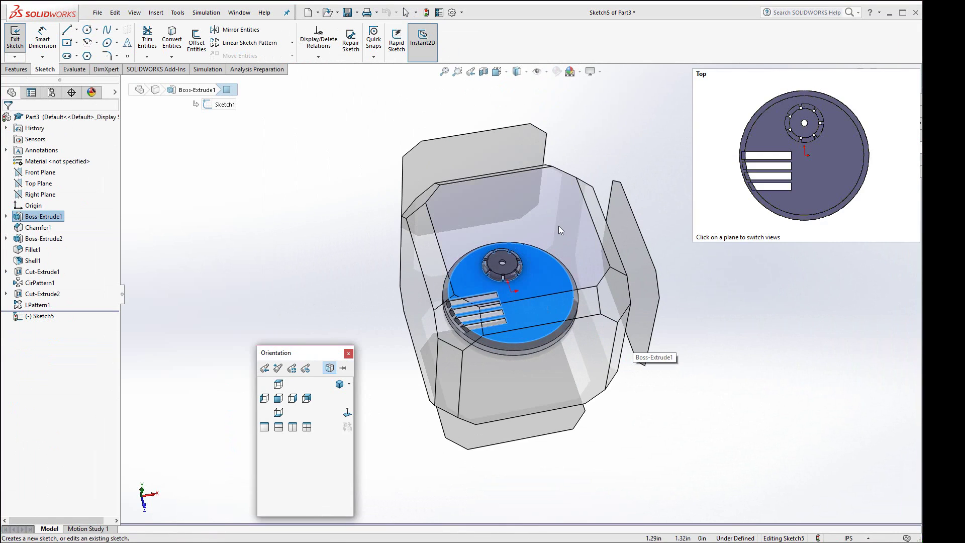
click(559, 225)
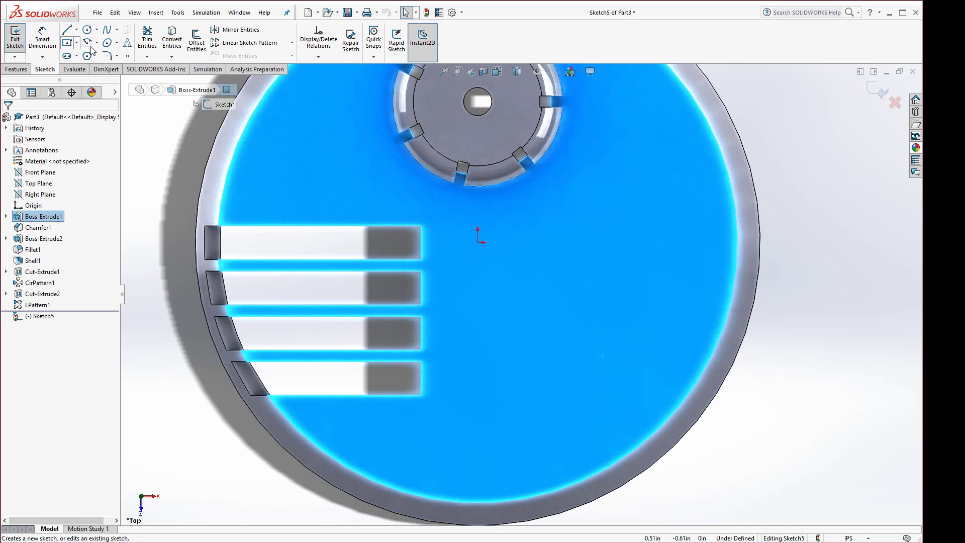
click(127, 42)
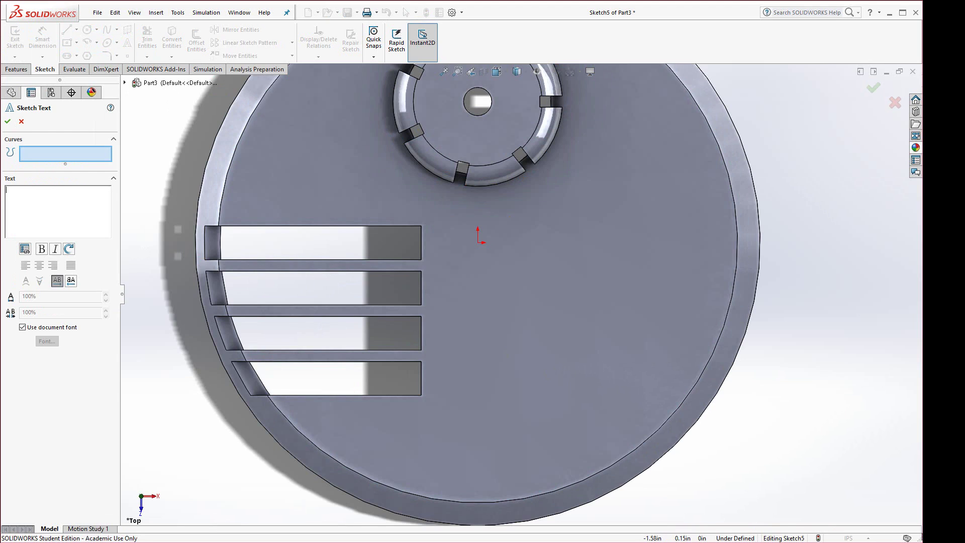
key(alt+Tab)
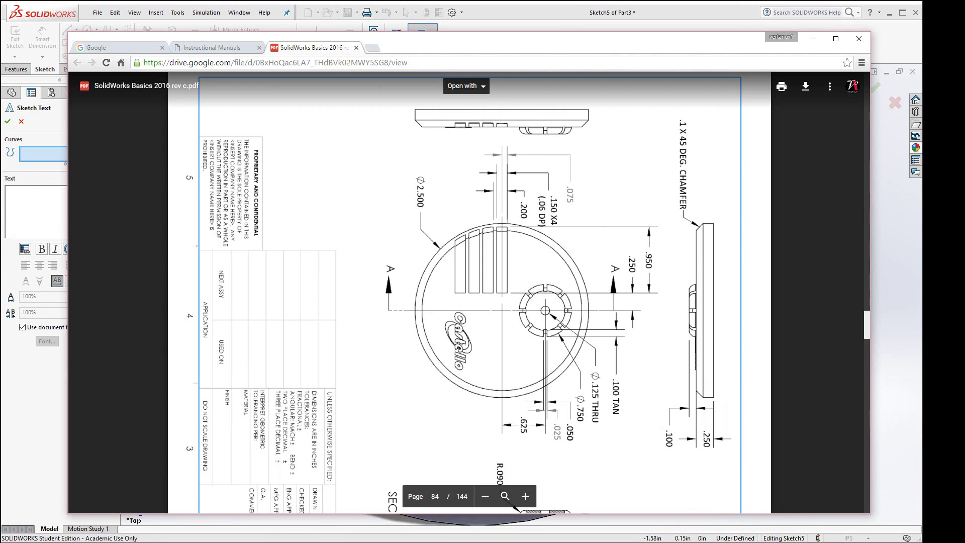
key(alt+Tab)
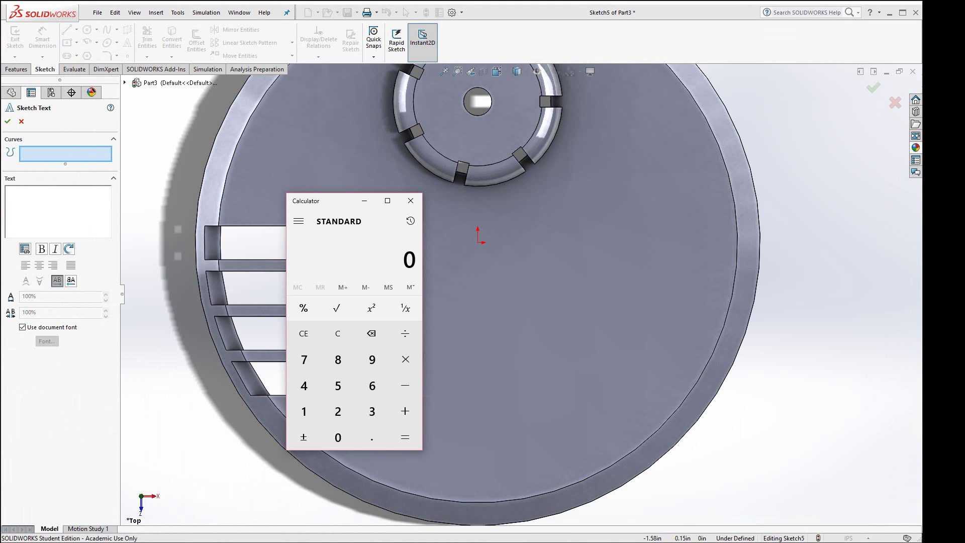
click(411, 200)
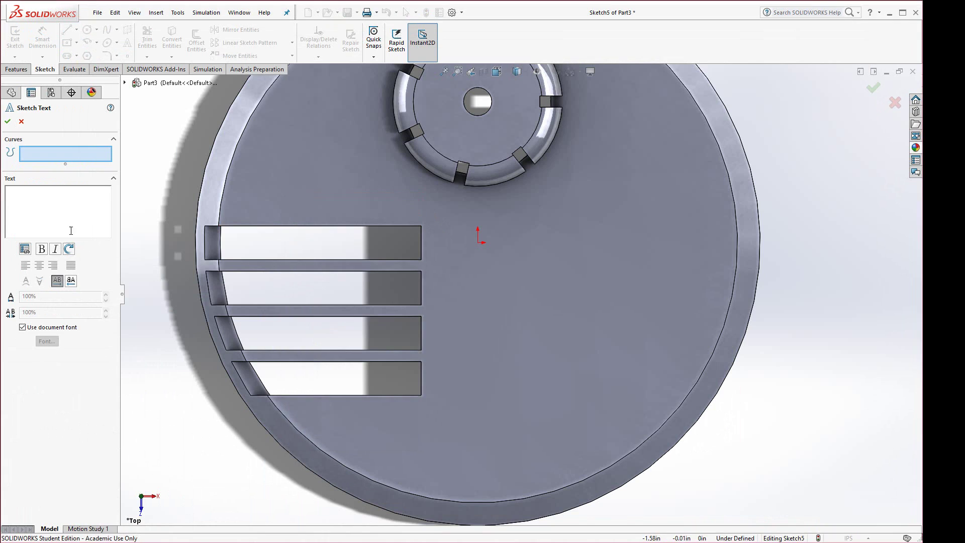
text(Castello)
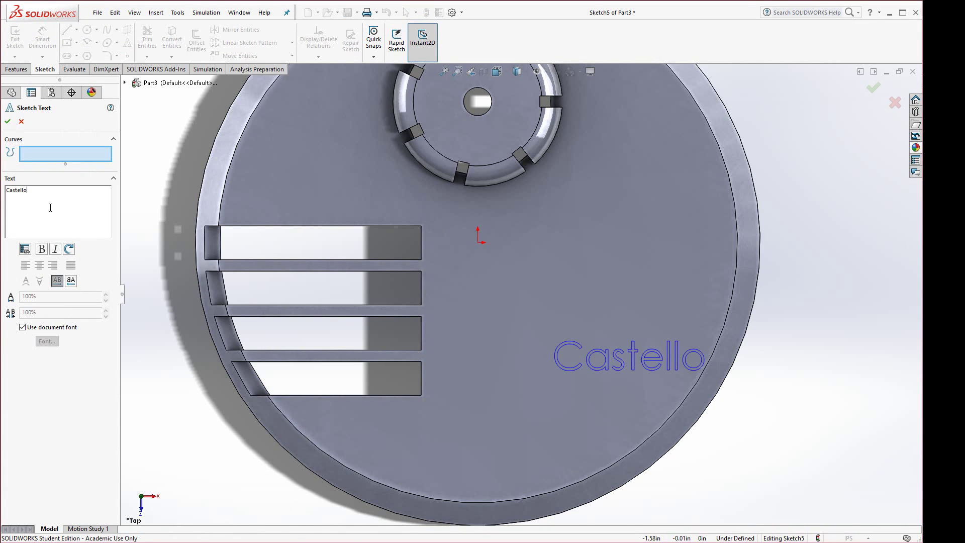
Override the document font of the sketch text with Challenge Contour Regular and inspect the letter outlines.
click(22, 327)
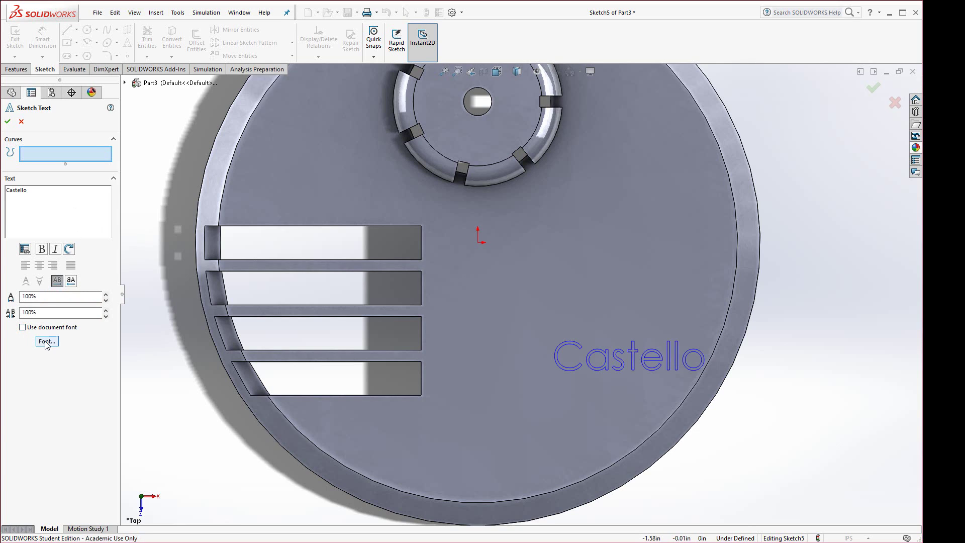
click(46, 342)
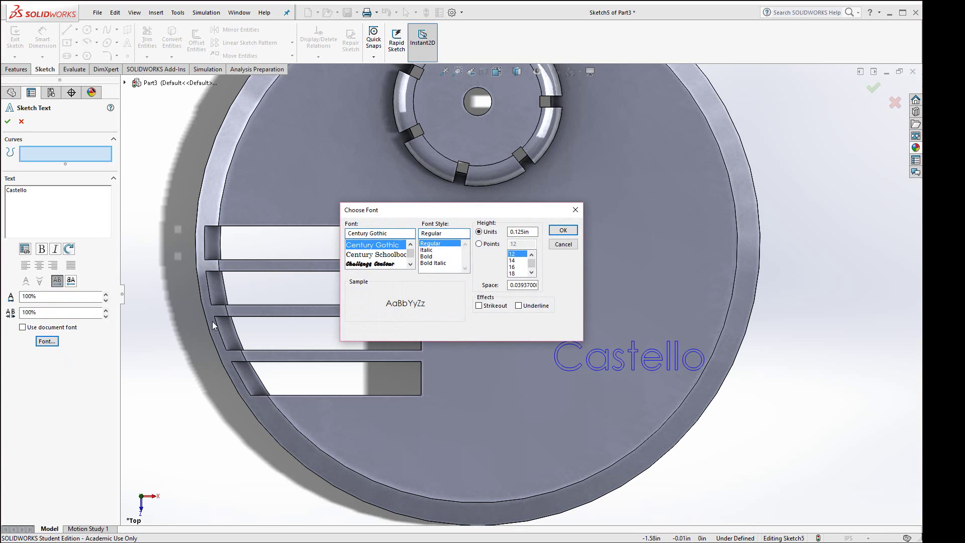
click(388, 265)
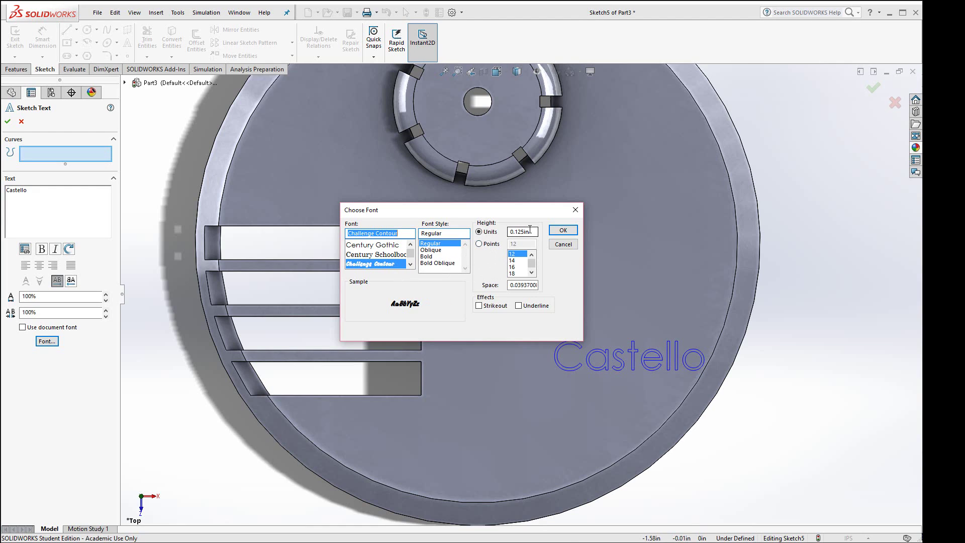
click(562, 232)
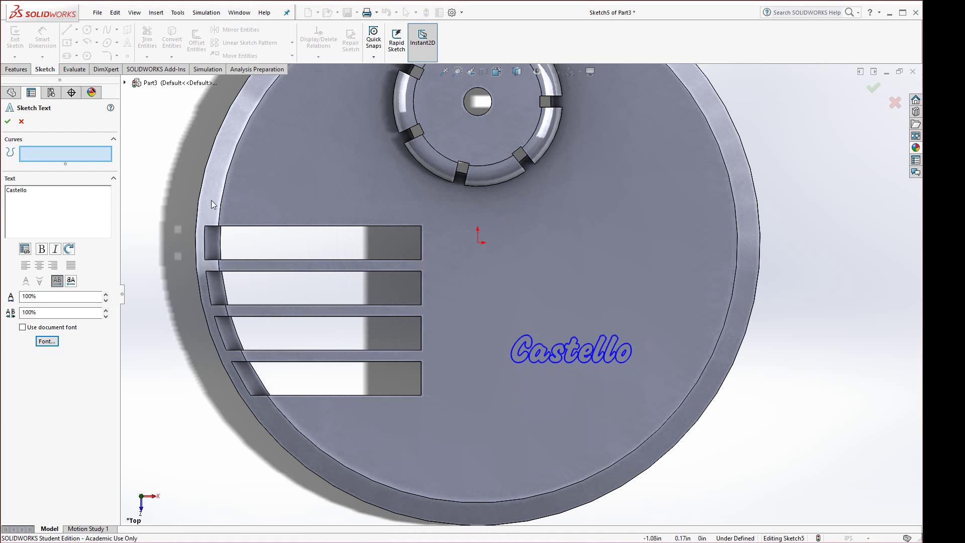
scroll(587, 365, down, 8)
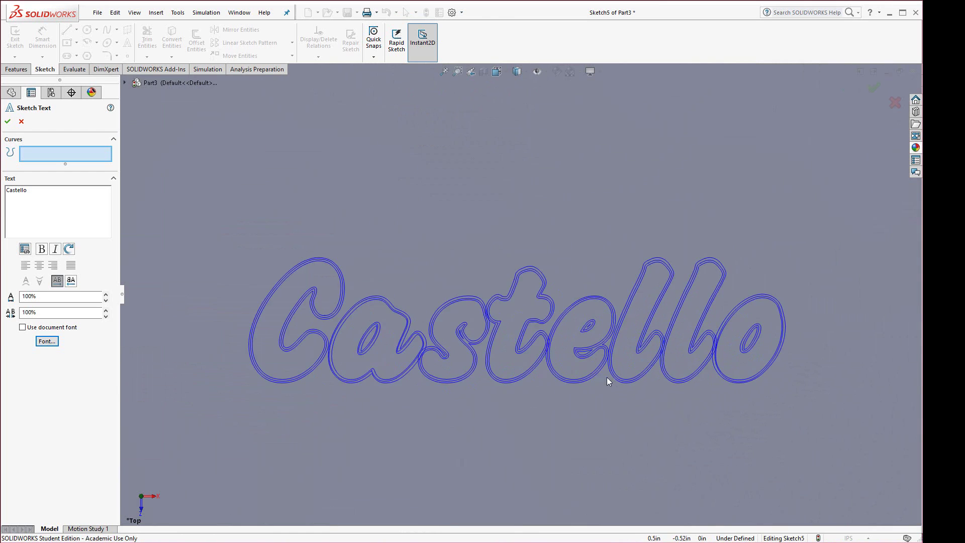
scroll(506, 336, down, 5)
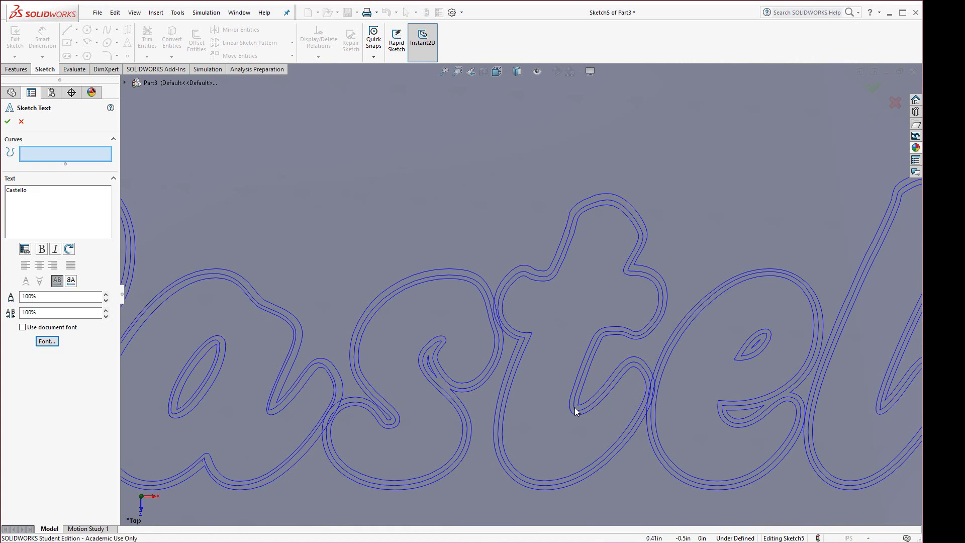
scroll(575, 407, up, 5)
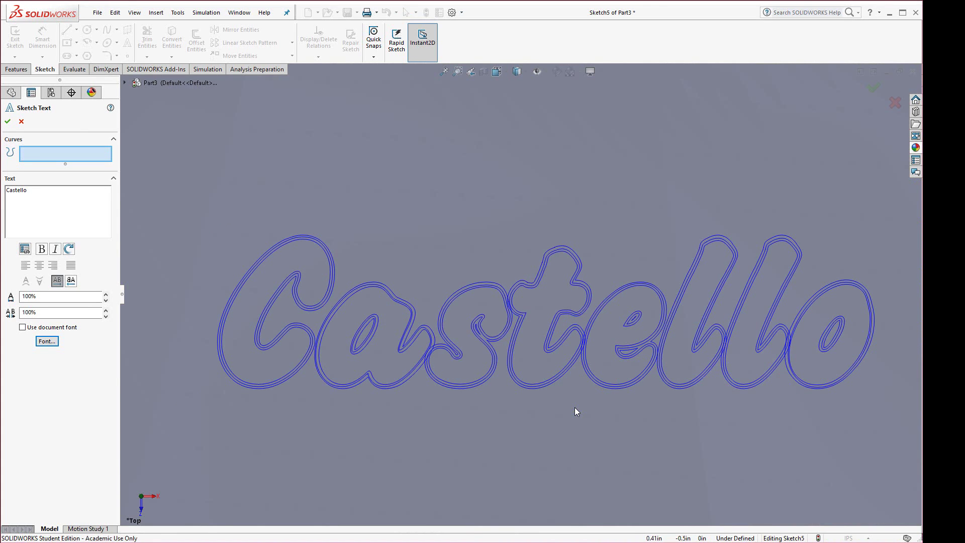
Change the "Castello" sketch text's font to Chelsea Alternates and accept the text.
click(48, 342)
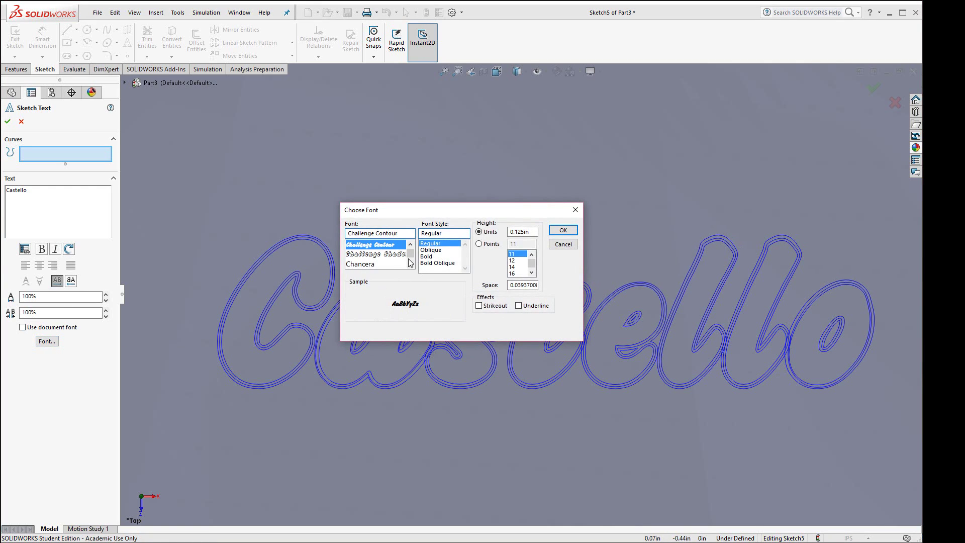
click(375, 265)
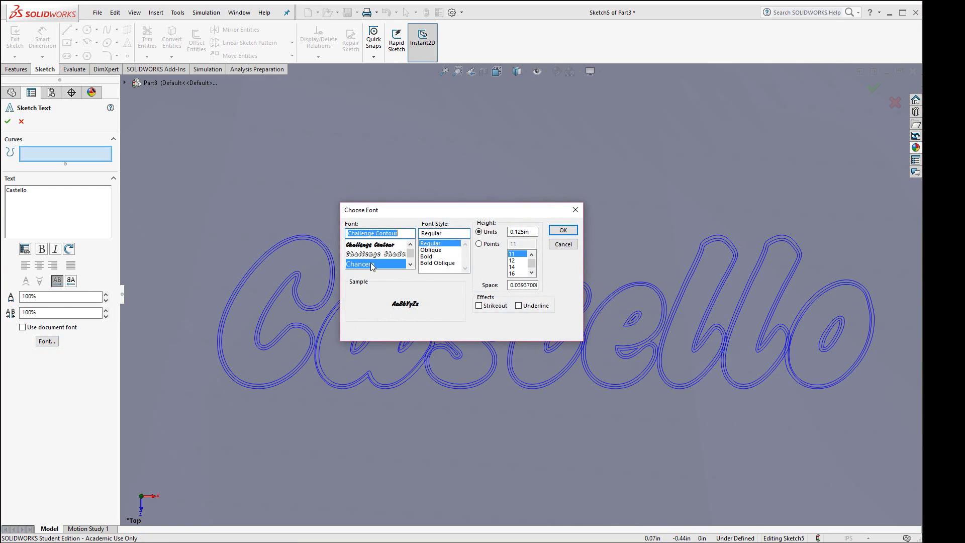
click(411, 265)
click(410, 265)
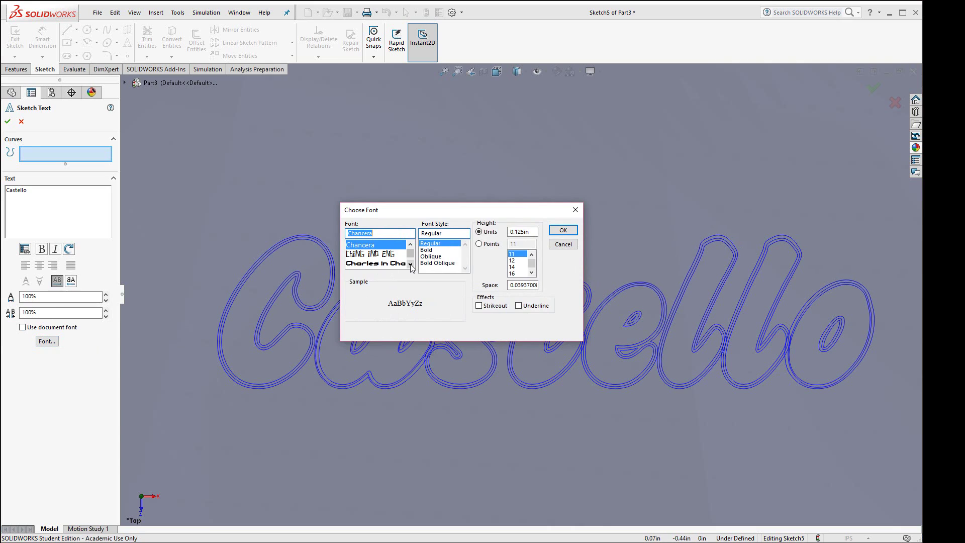
click(411, 265)
click(411, 265)
click(410, 265)
click(410, 265)
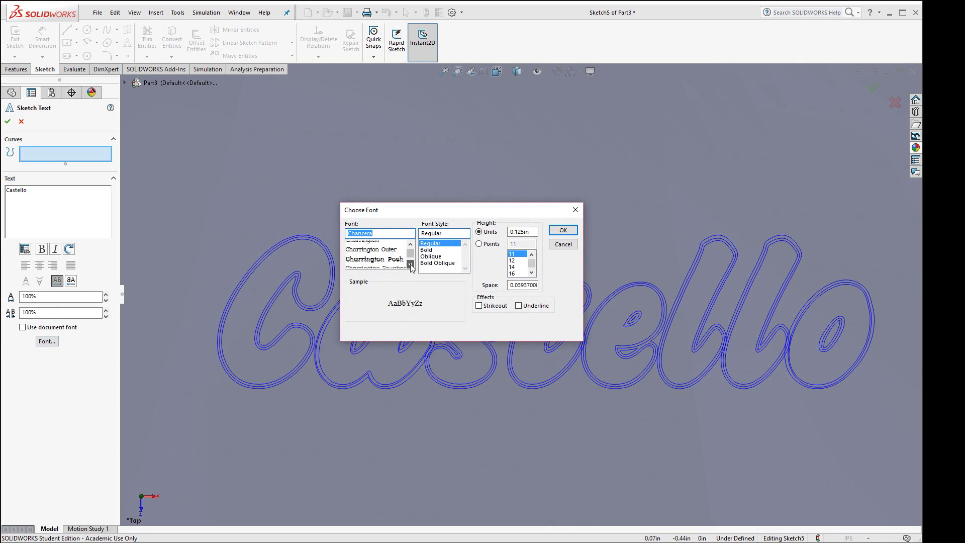
click(410, 265)
click(411, 265)
click(411, 265)
click(410, 265)
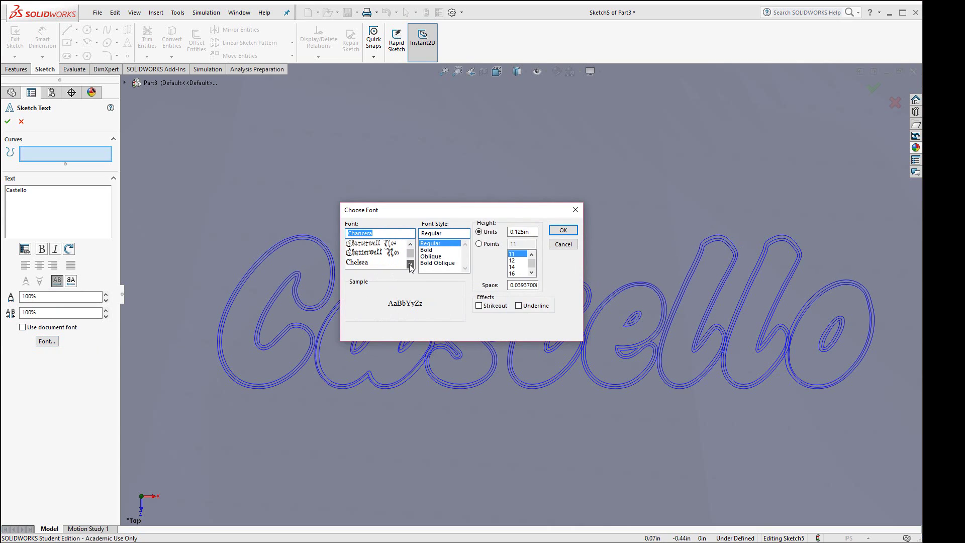
click(411, 265)
click(357, 264)
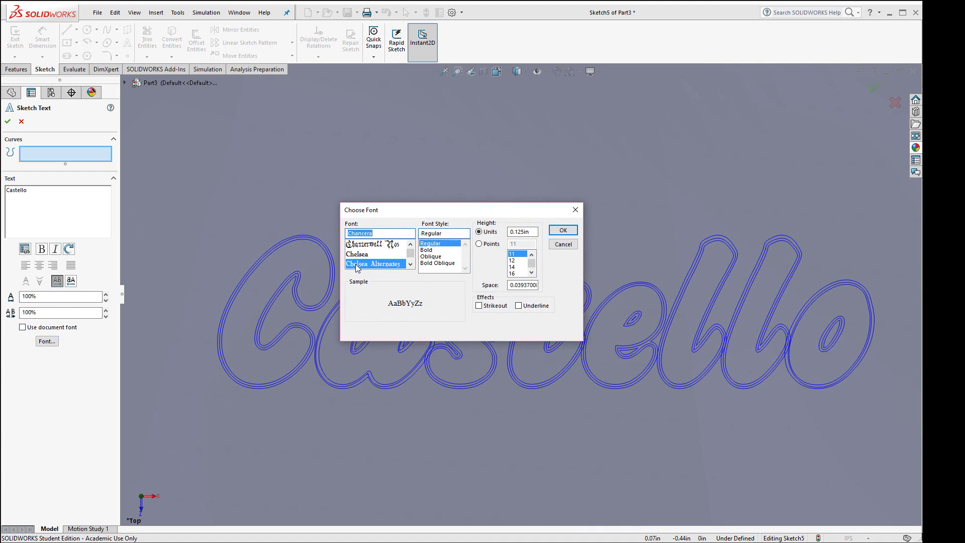
click(559, 229)
scroll(420, 375, up, 10)
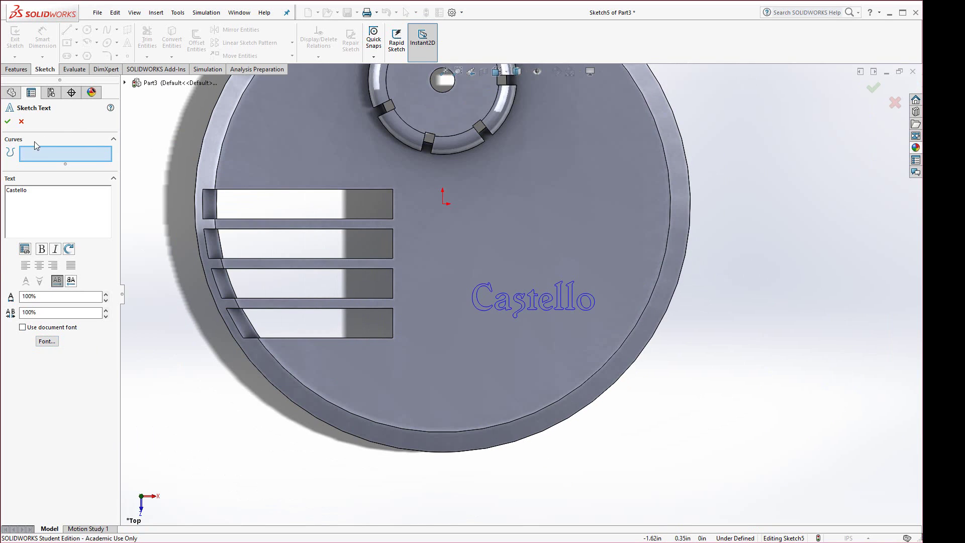
click(8, 121)
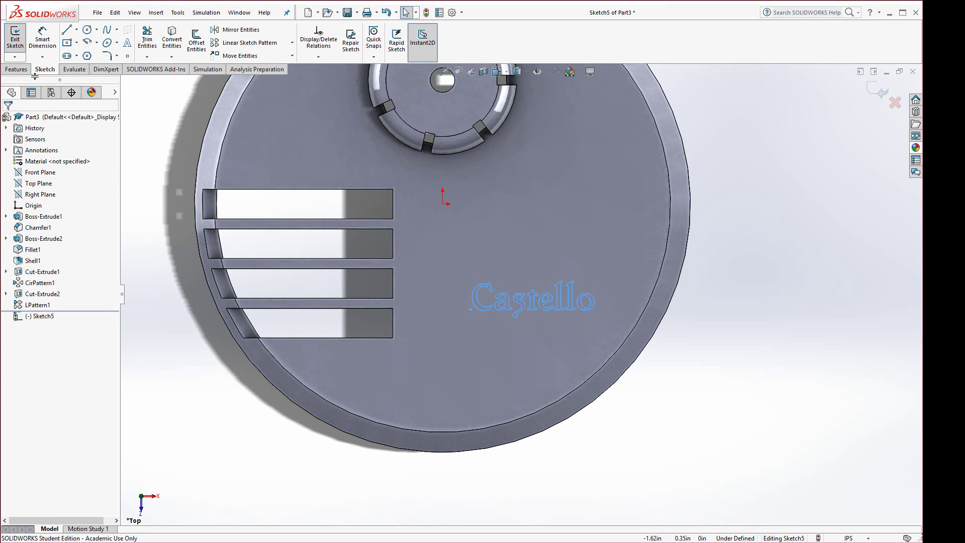
Extrude the "Castello" text as a blind boss 0.02 in high, merged with the disc.
click(17, 69)
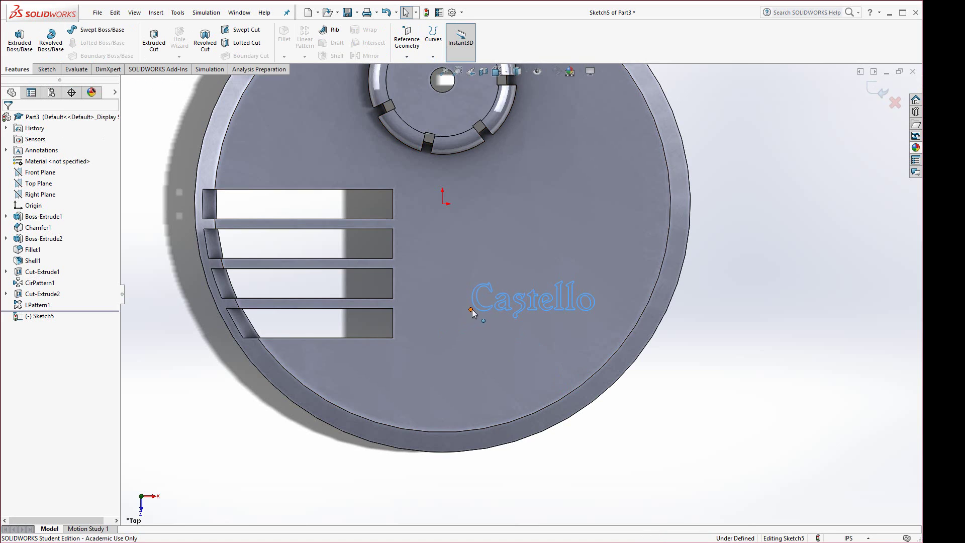
click(26, 49)
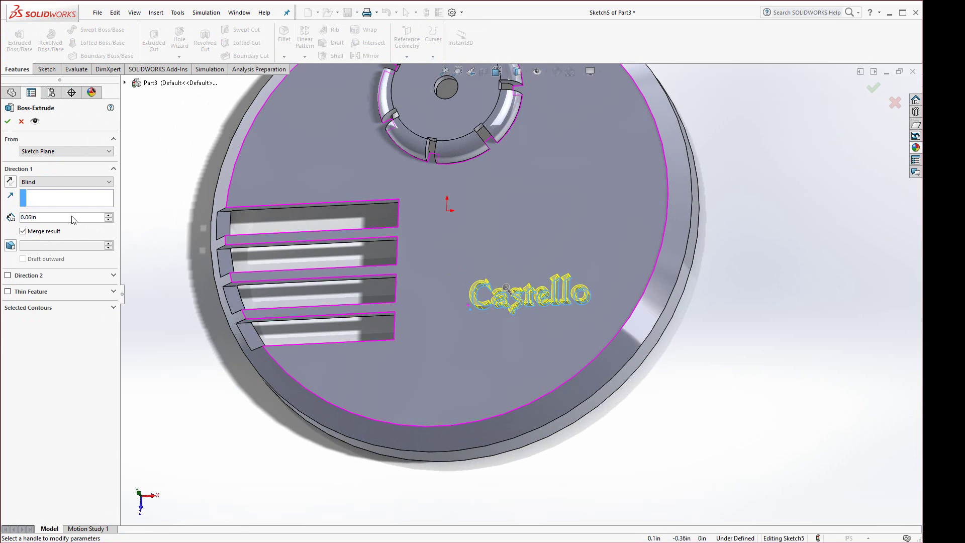
drag(73, 219, 18, 217)
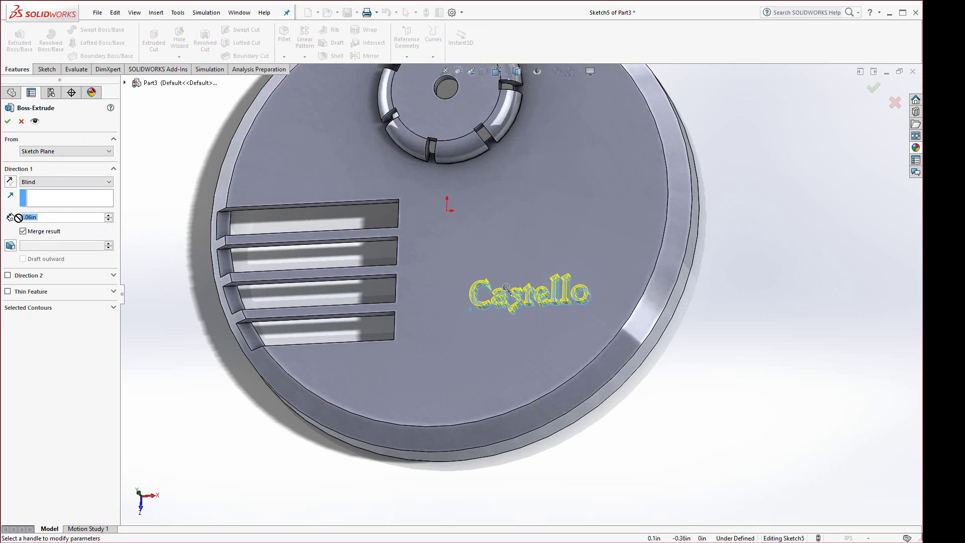
text(.02)
key(Return)
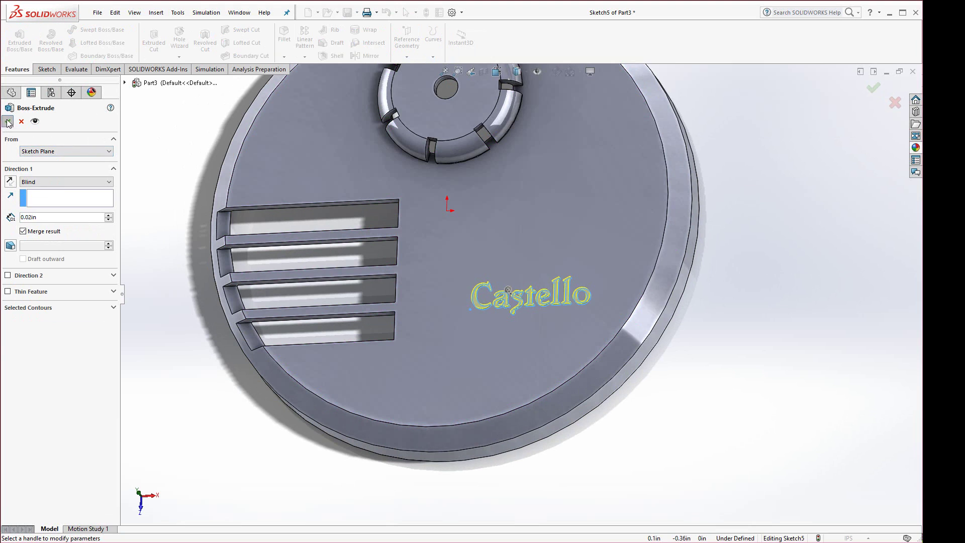
click(8, 122)
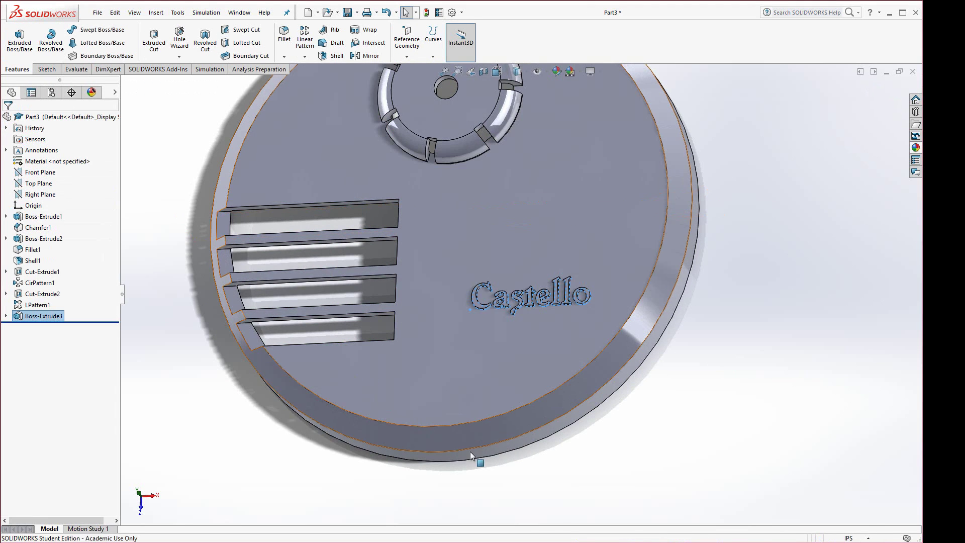
Start a sketch on the disc's flat face and draw a tilted ellipse over the raised text, with radii about 0.24 and 0.11 in.
click(674, 459)
scroll(547, 292, down, 5)
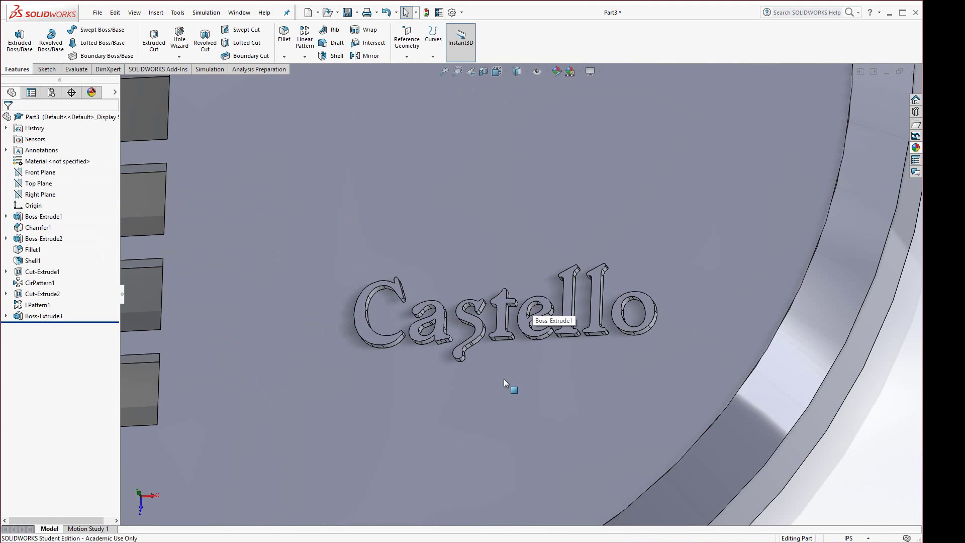
click(505, 383)
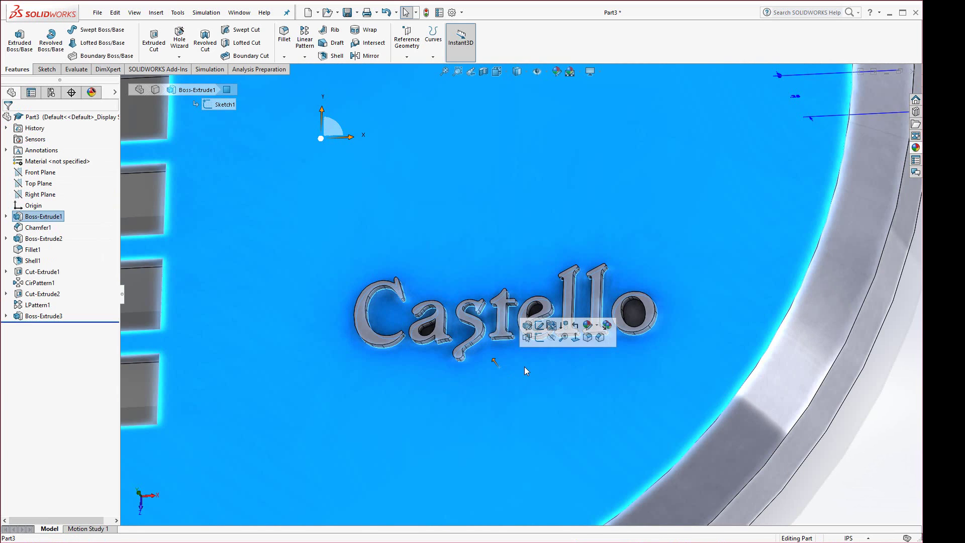
click(539, 338)
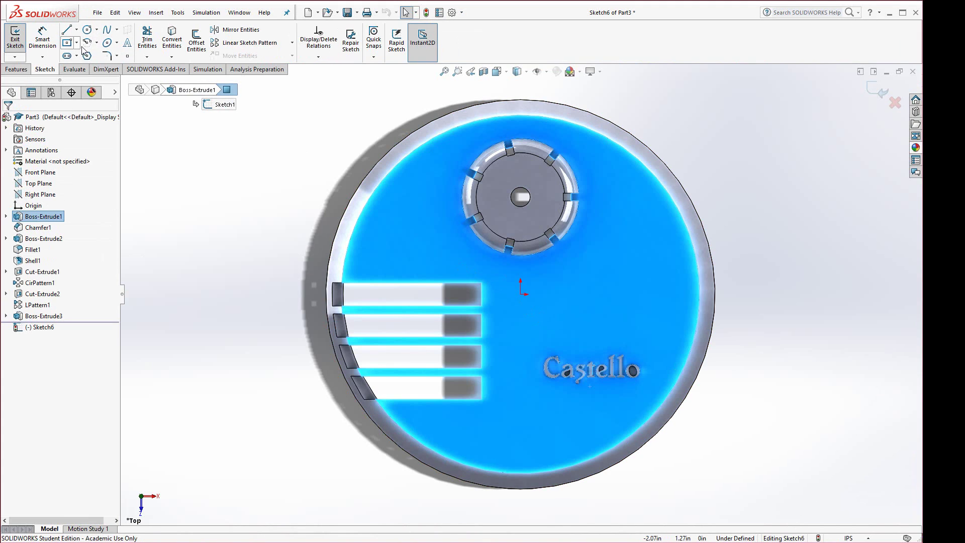
click(107, 42)
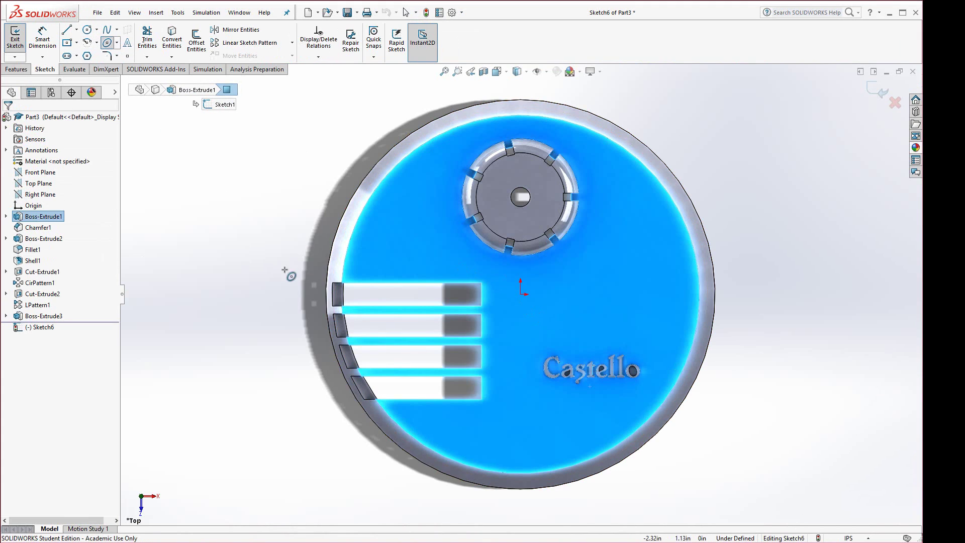
click(589, 370)
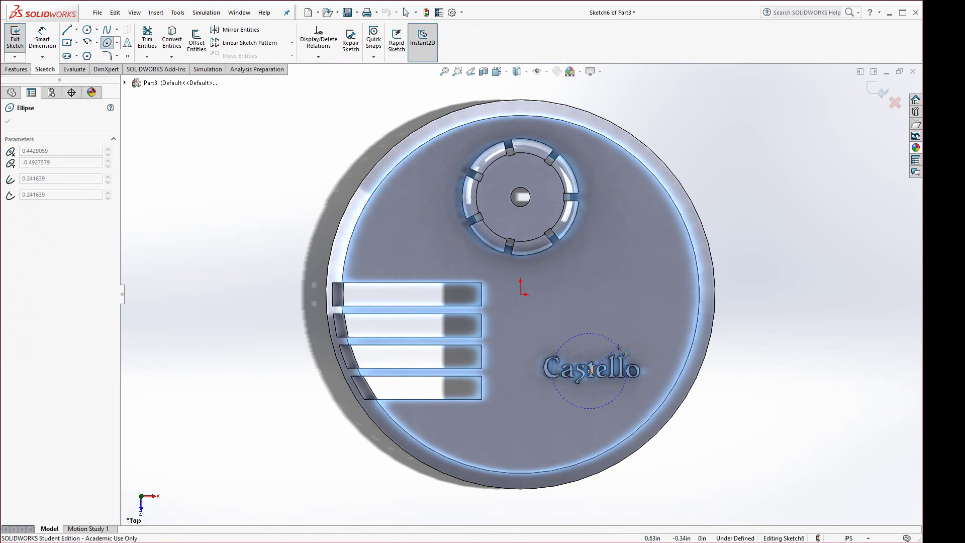
click(619, 348)
click(592, 346)
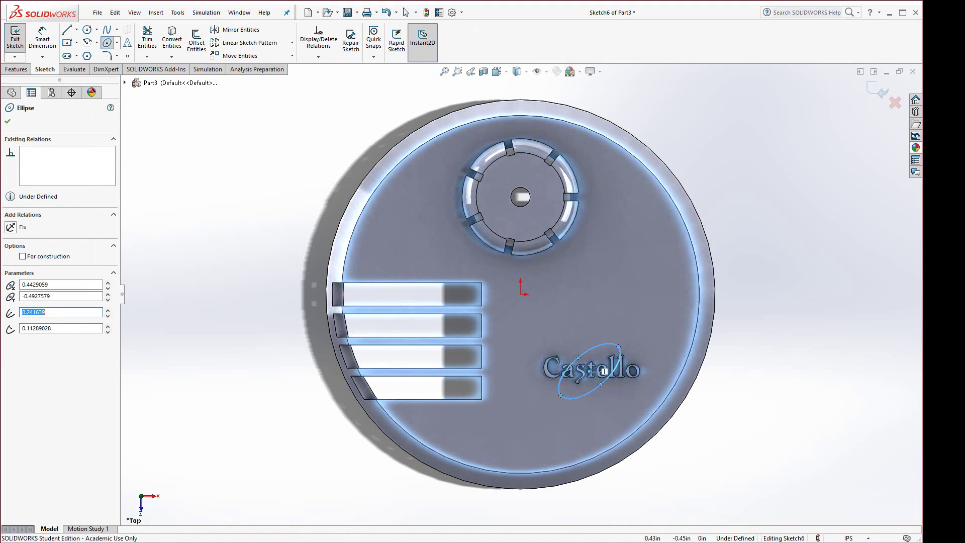
Draw a second, smaller tilted ellipse concentric with the first over the "Castello" text, with radii about 0.17 and 0.10 in.
click(590, 371)
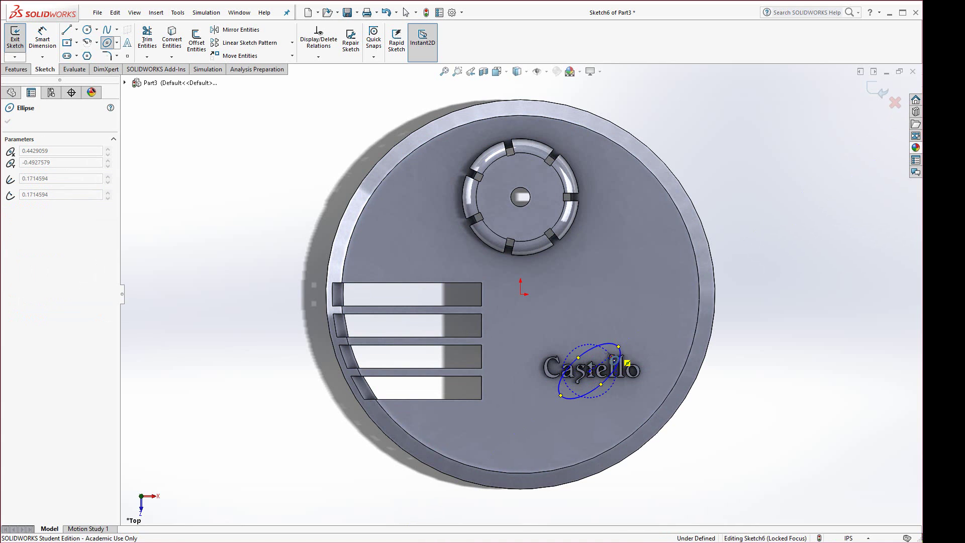
click(617, 355)
scroll(605, 373, down, 3)
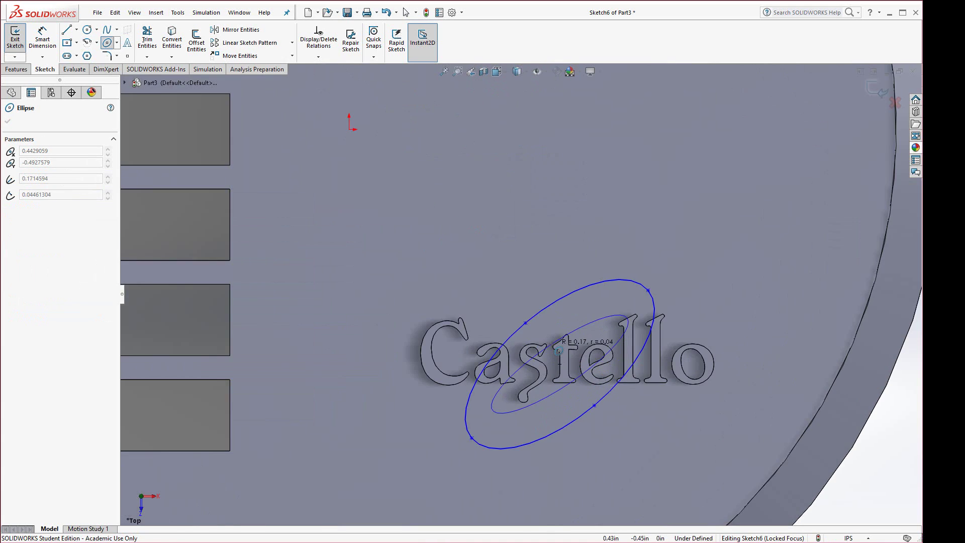
scroll(592, 362, down, 3)
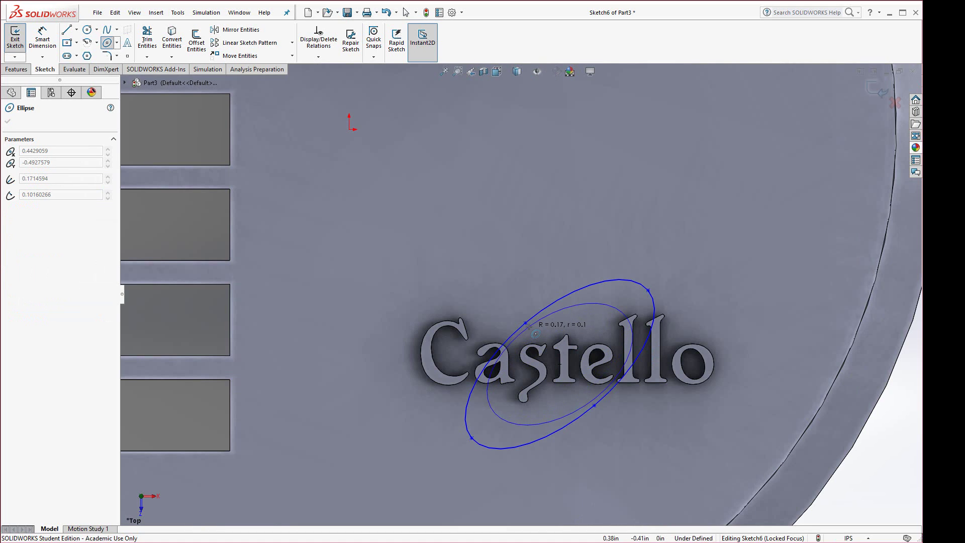
click(530, 327)
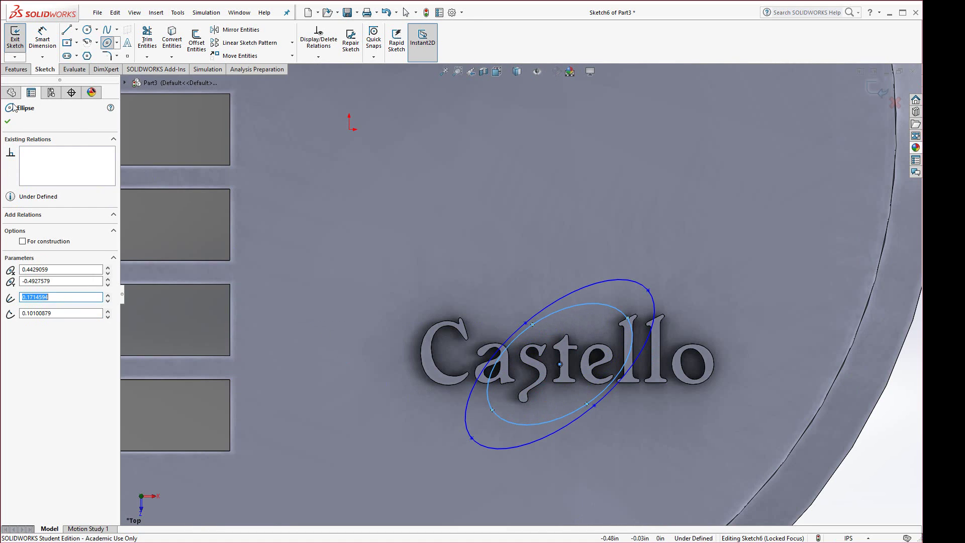
Extrude the ring between the two ellipses as a blind boss 0.01 in high, merged with the disc.
click(10, 69)
click(20, 40)
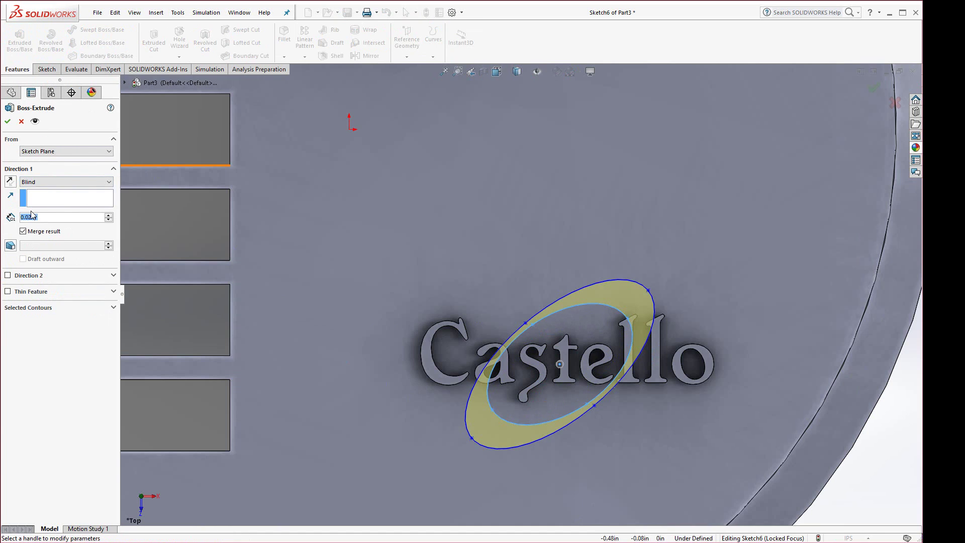
text(0.01)
key(Return)
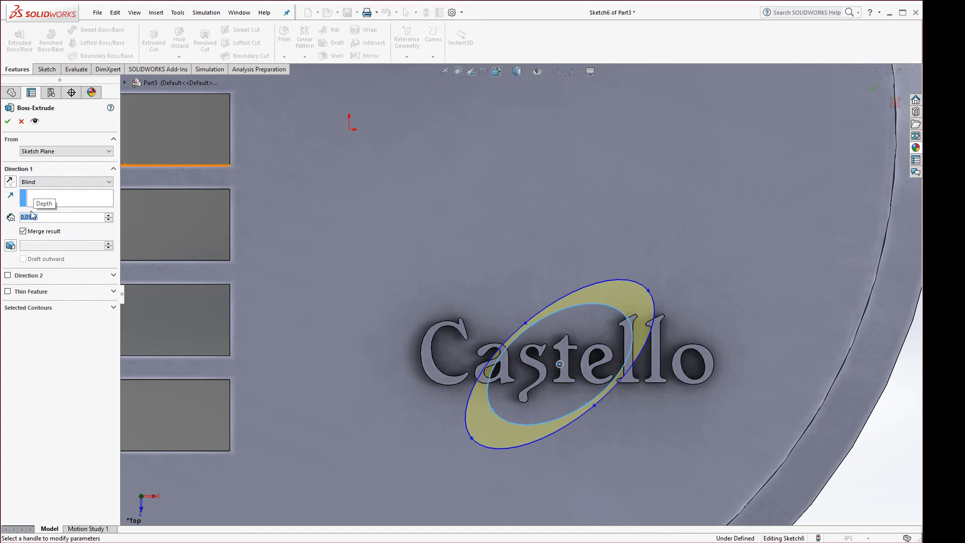
click(8, 121)
key(z)
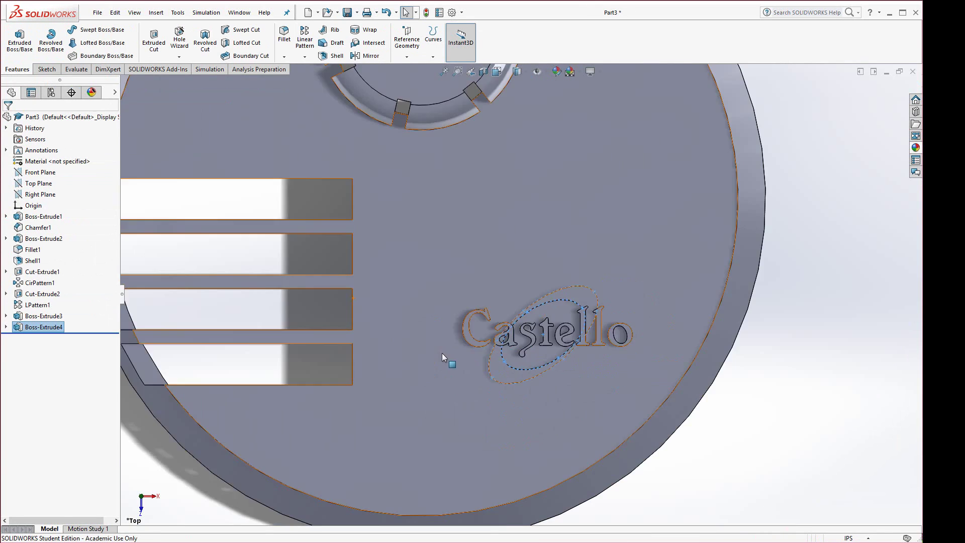
key(f)
click(638, 420)
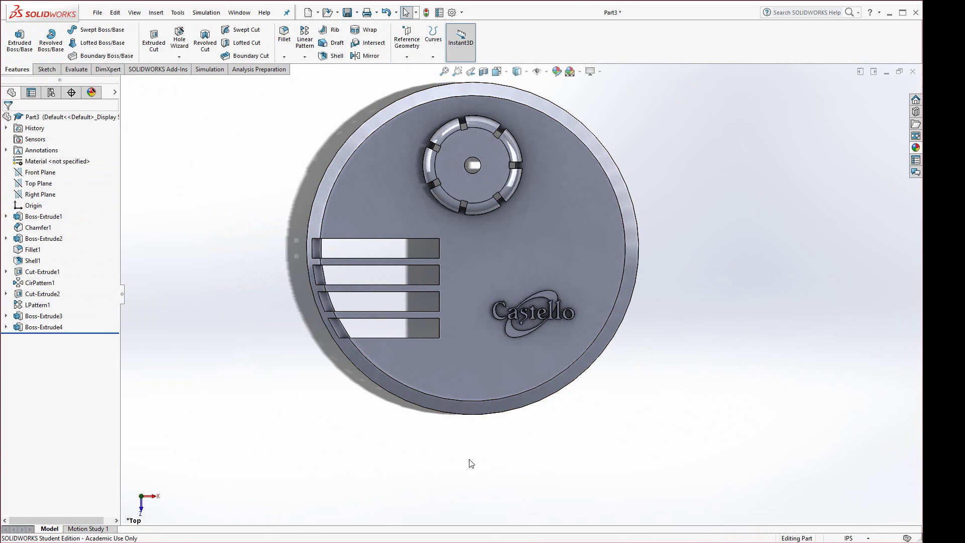
Apply a green color (RGB 0, 192, 0) to the whole extruded ellipse ring feature behind the "Castello" text.
middle_drag(471, 463, 441, 226)
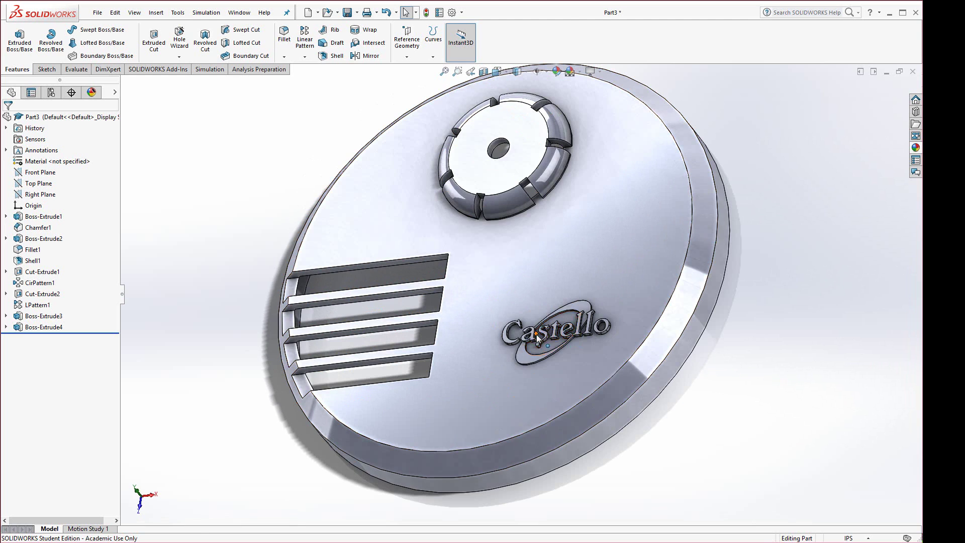
scroll(536, 333, down, 5)
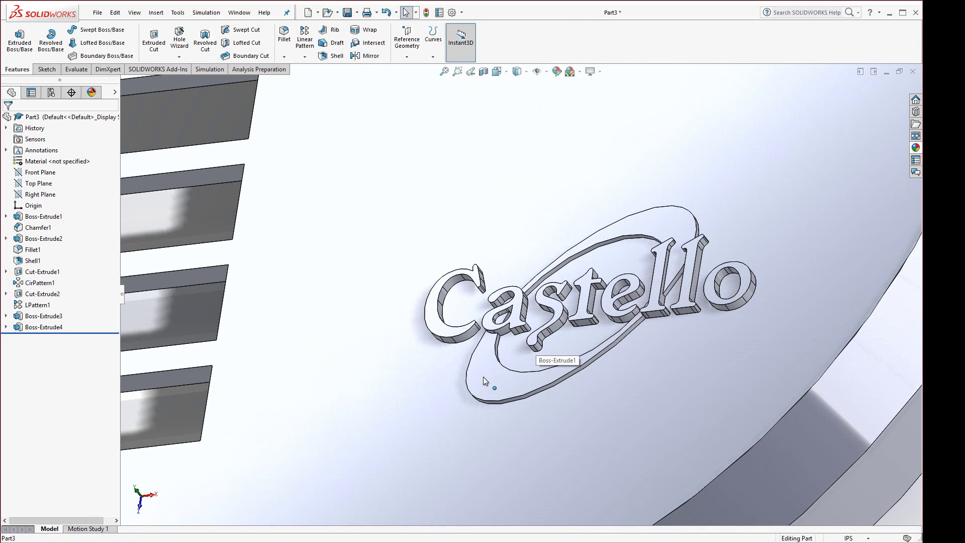
click(483, 378)
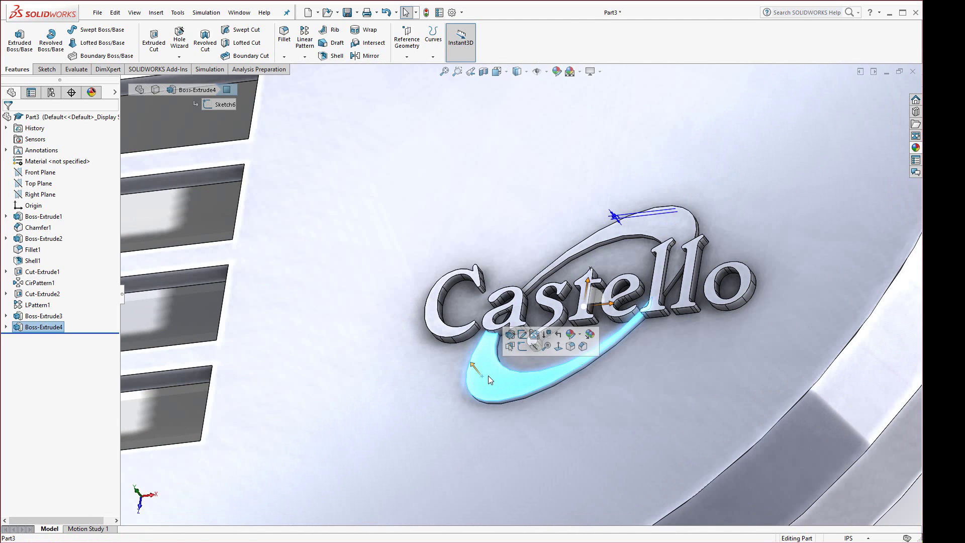
click(581, 336)
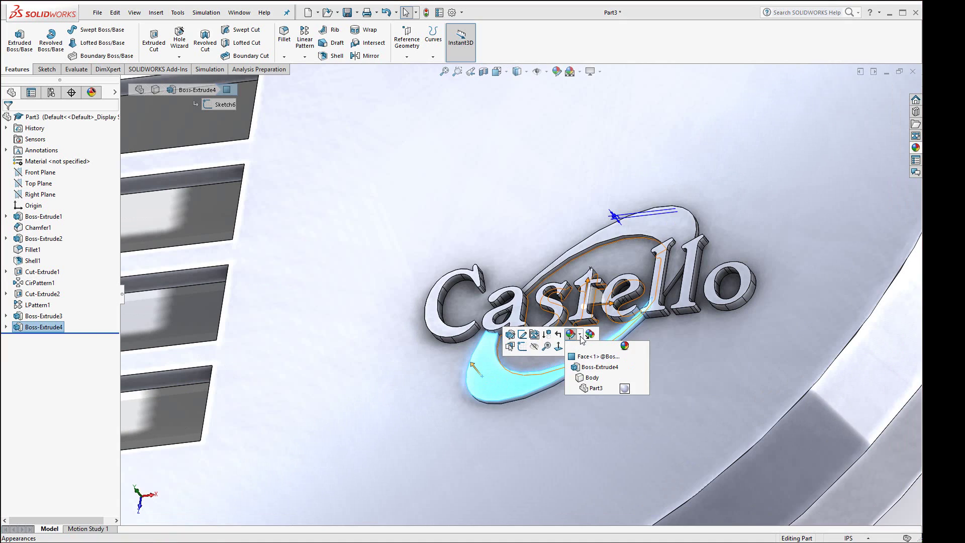
click(597, 371)
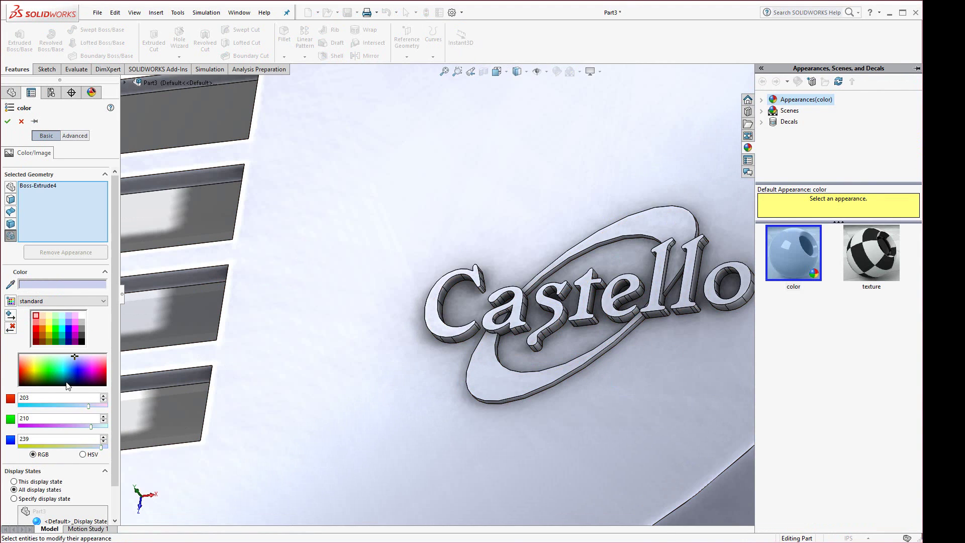
click(56, 334)
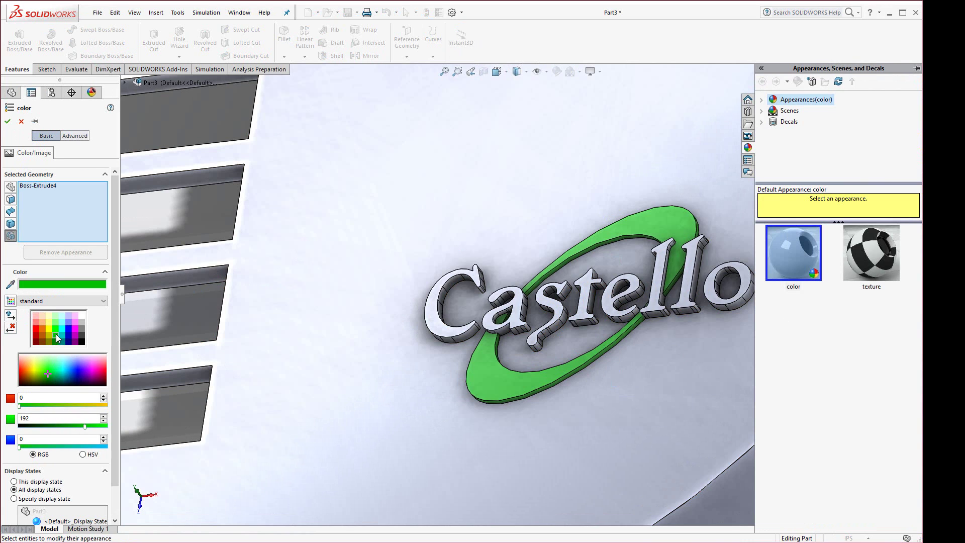
click(8, 121)
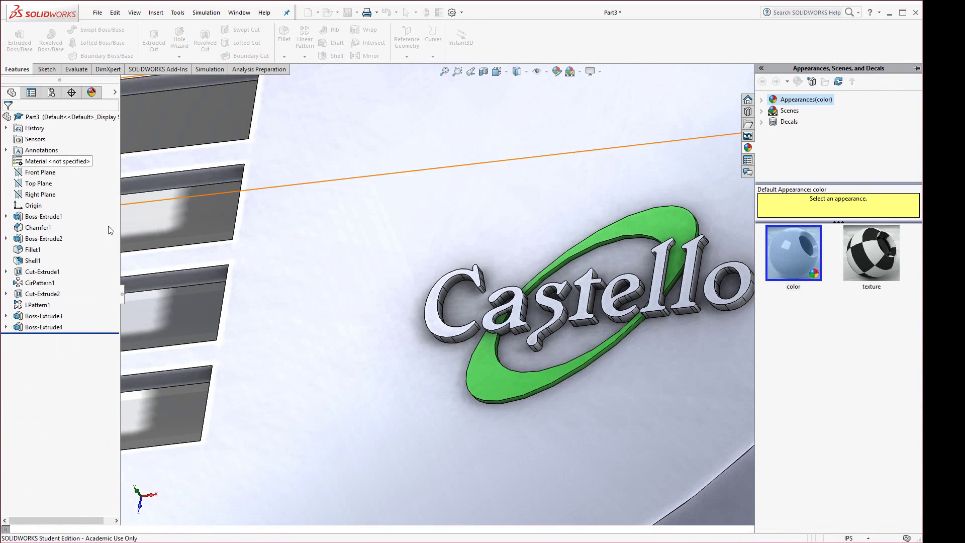
key(f)
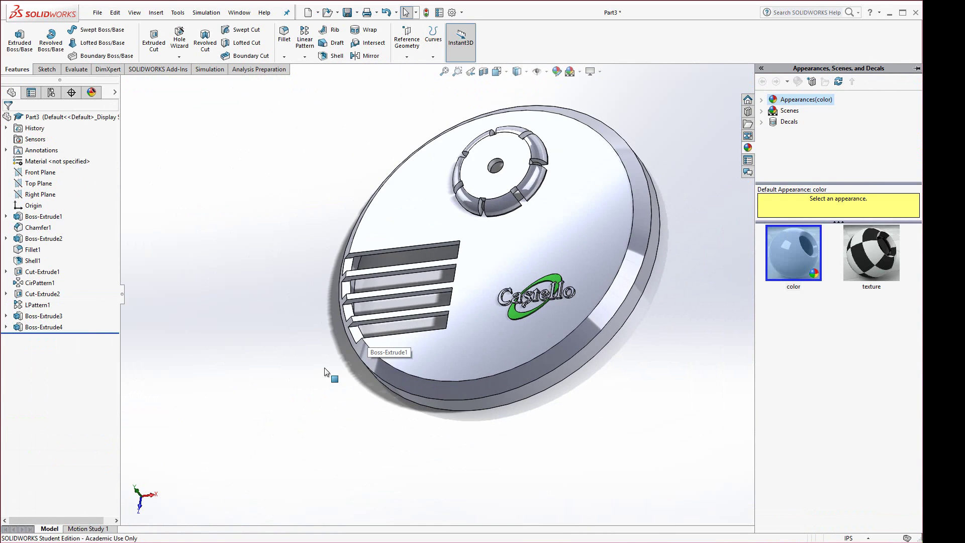
click(280, 399)
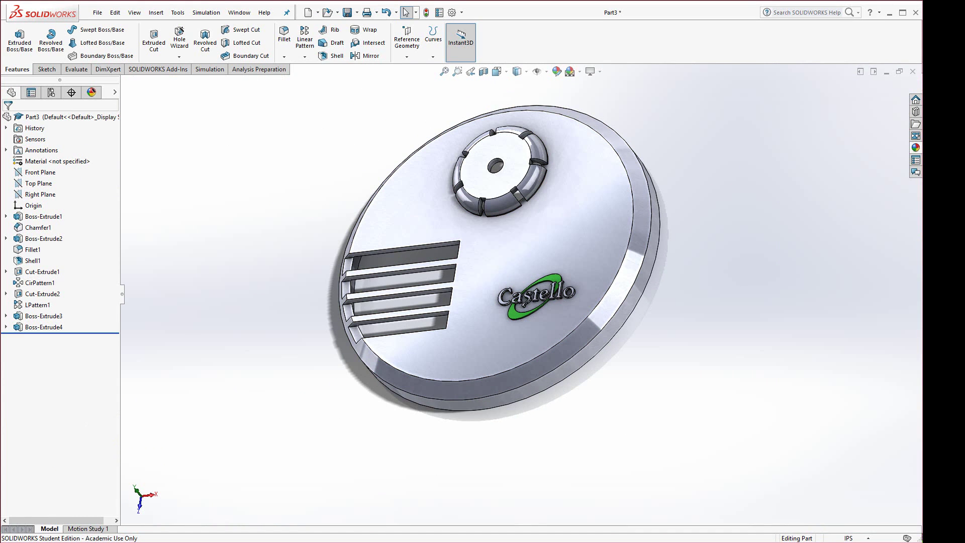
Switch to the browser and check the Castello logo's colors on the front bezel drawing, page 84 of the SolidWorks Basics manual.
key(alt+Tab)
scroll(405, 324, down, 10)
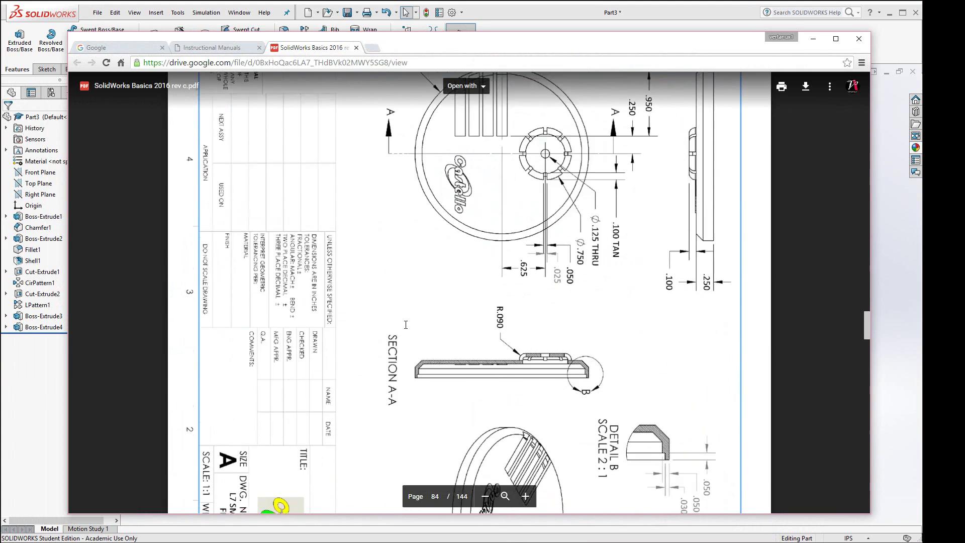
scroll(405, 324, up, 15)
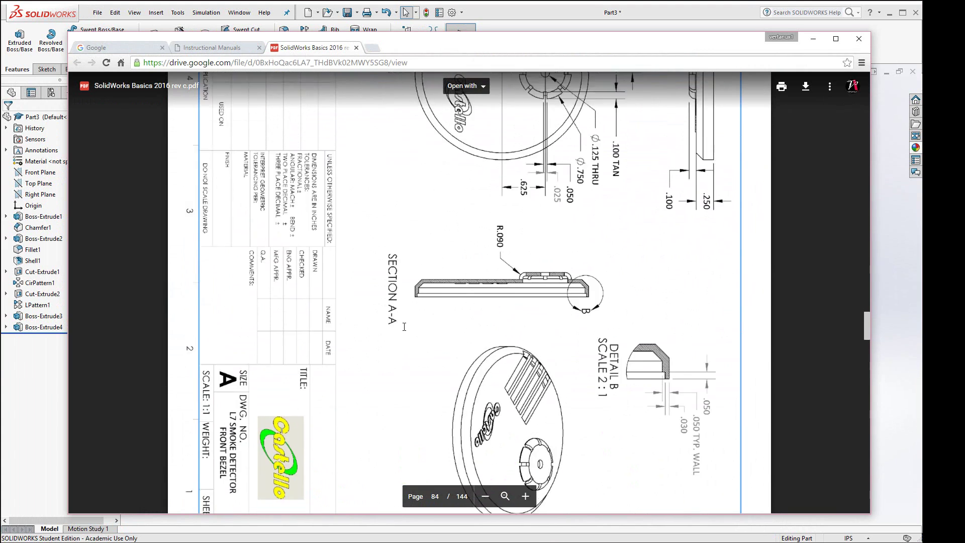